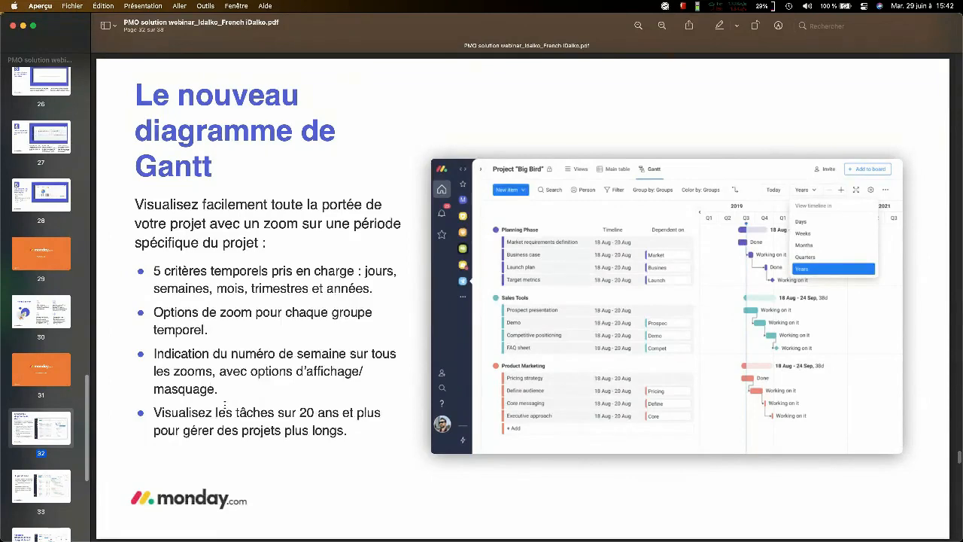
- Go through the webinar PDF's slides on the Gantt chart, baseline, absences and critical path up to the Démonstration slide on page 36
key(Right)
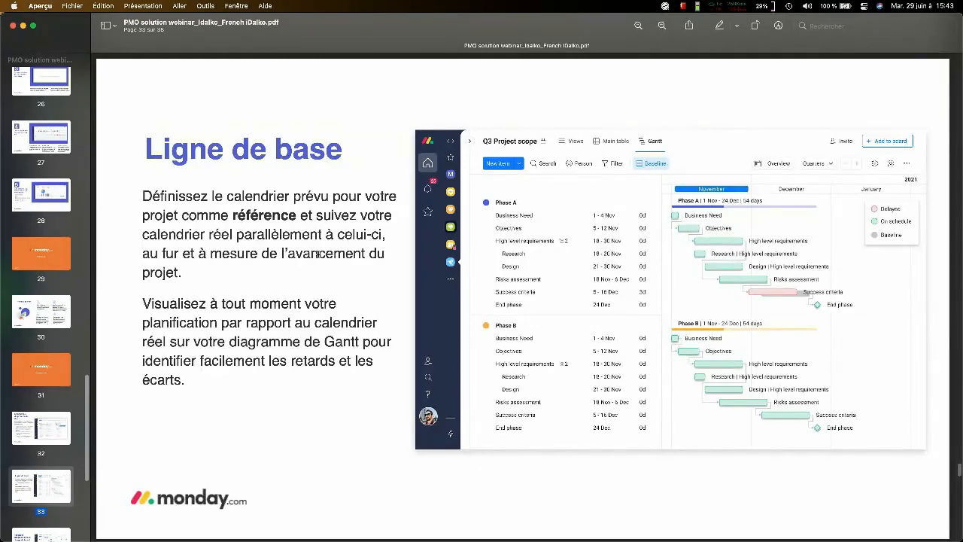
scroll(32, 270, down, 3)
click(59, 457)
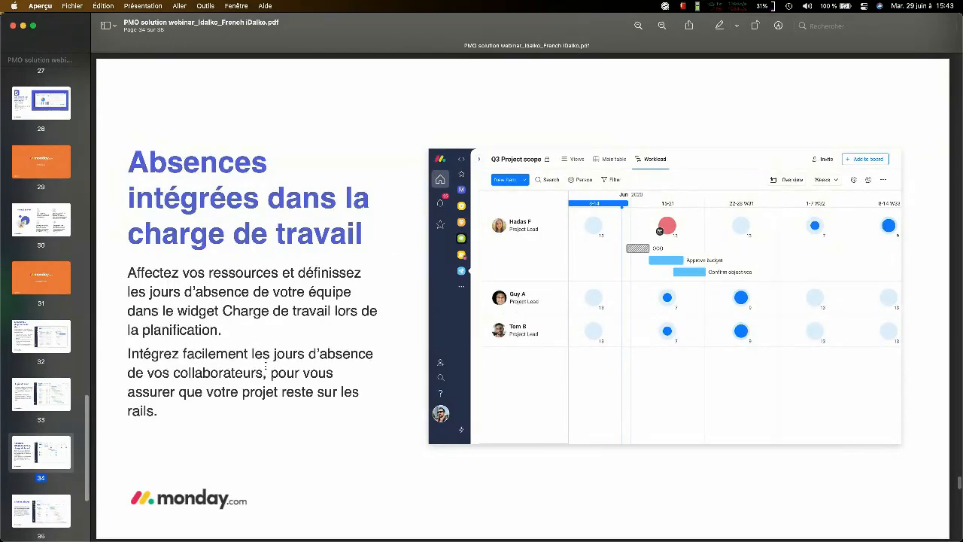
click(45, 336)
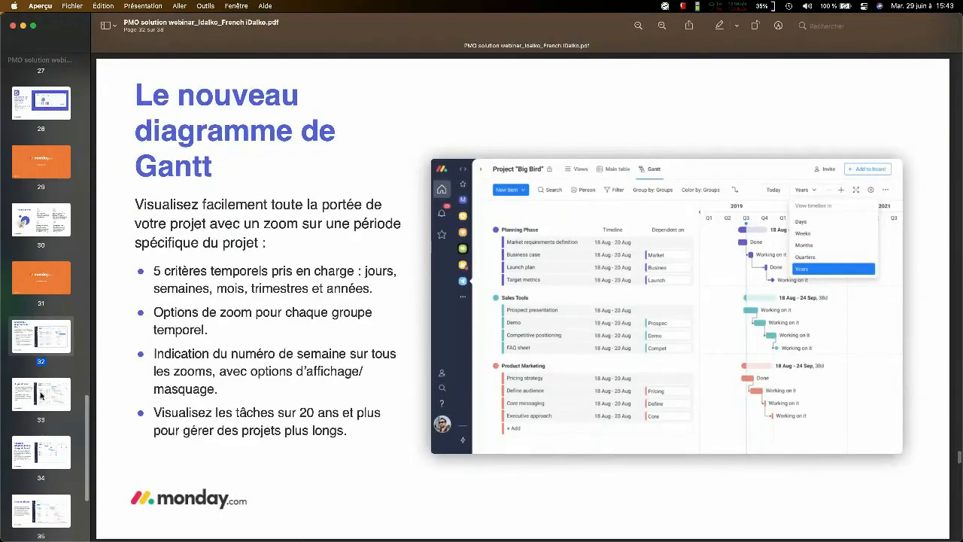
key(Down)
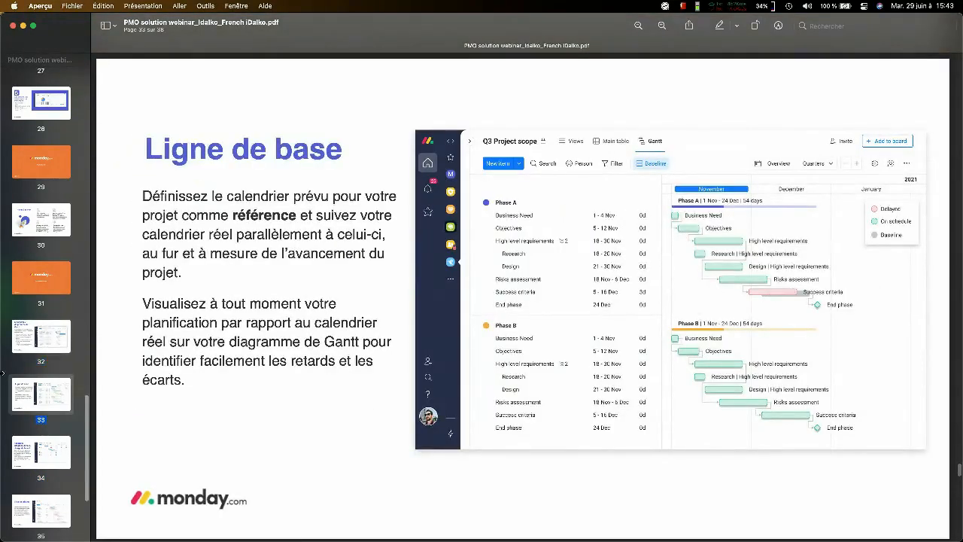
scroll(30, 385, down, 4)
click(35, 400)
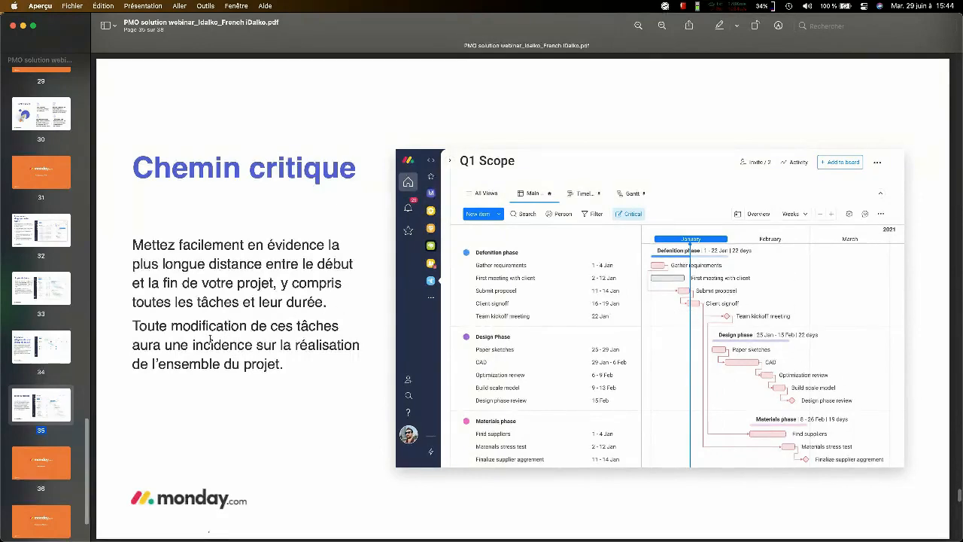
click(64, 452)
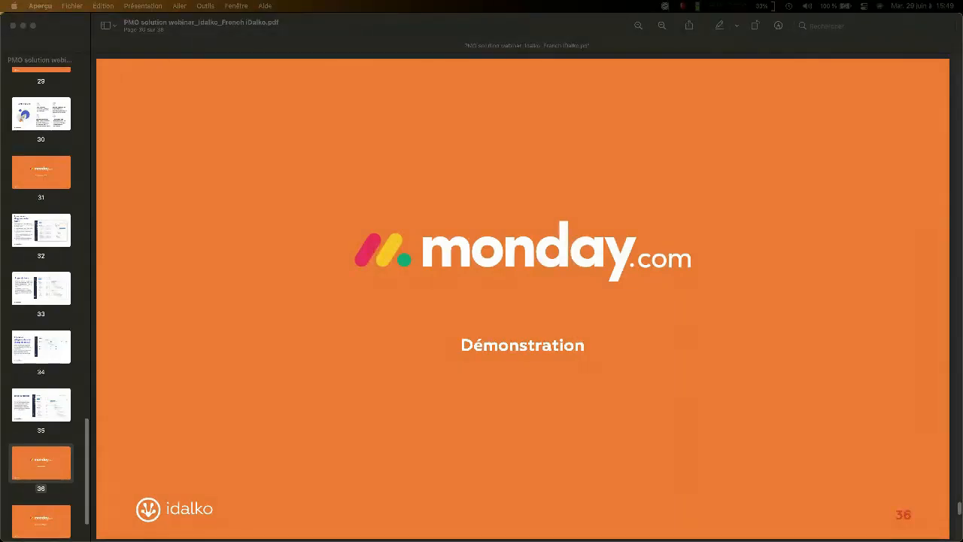
- Switch from the PDF slides to the Chrome window showing the Project Charlie board
key(ctrl+Up)
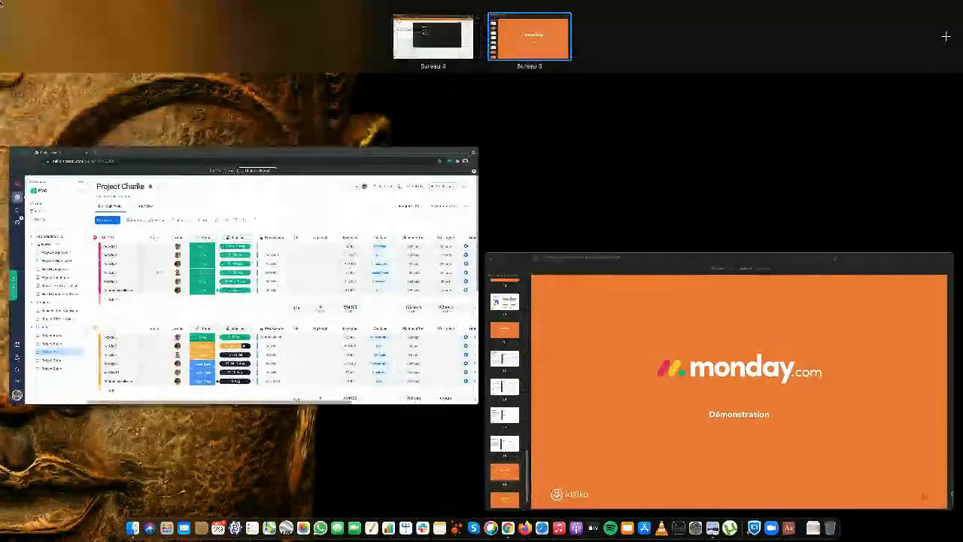
click(194, 132)
key(ctrl+Up)
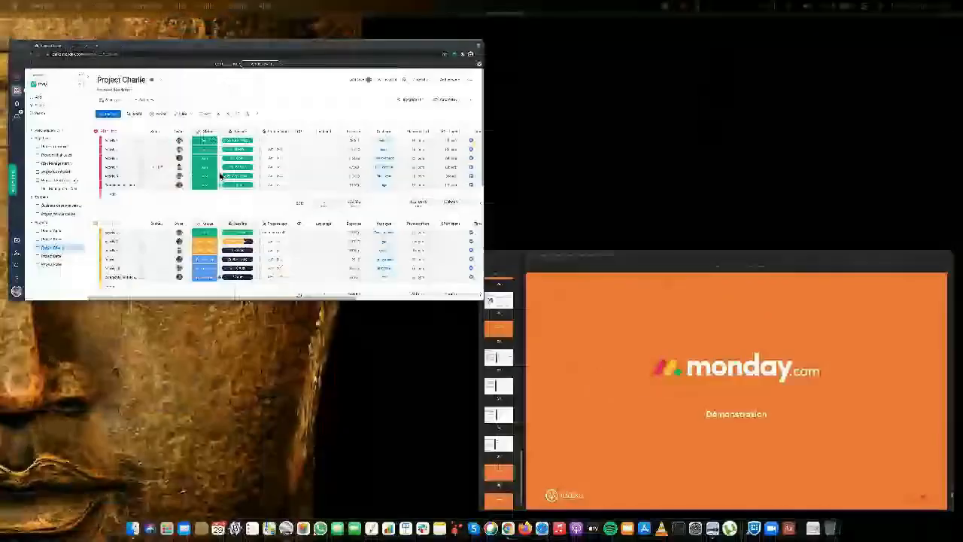
click(220, 171)
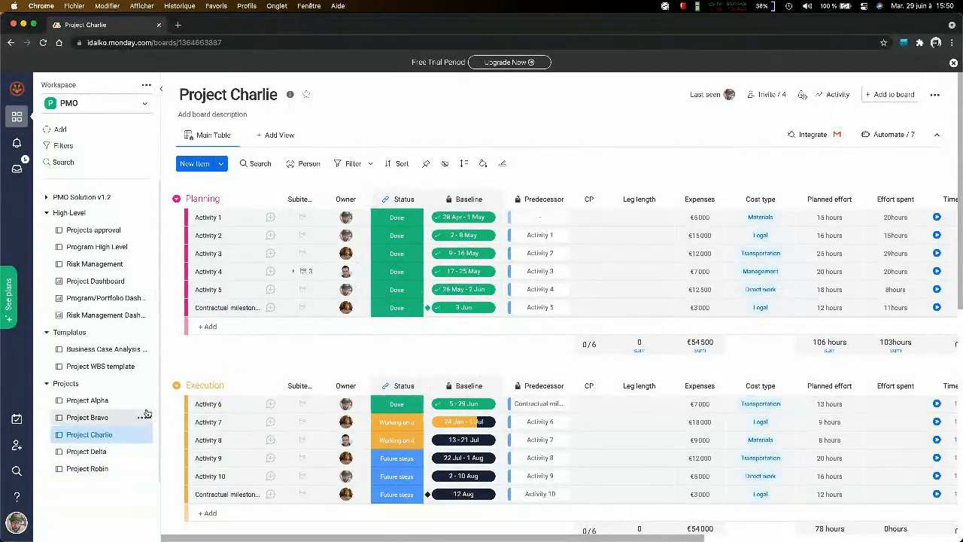
- View the Projects approval and Program High Level boards, and return to the Project Charlie board
click(101, 230)
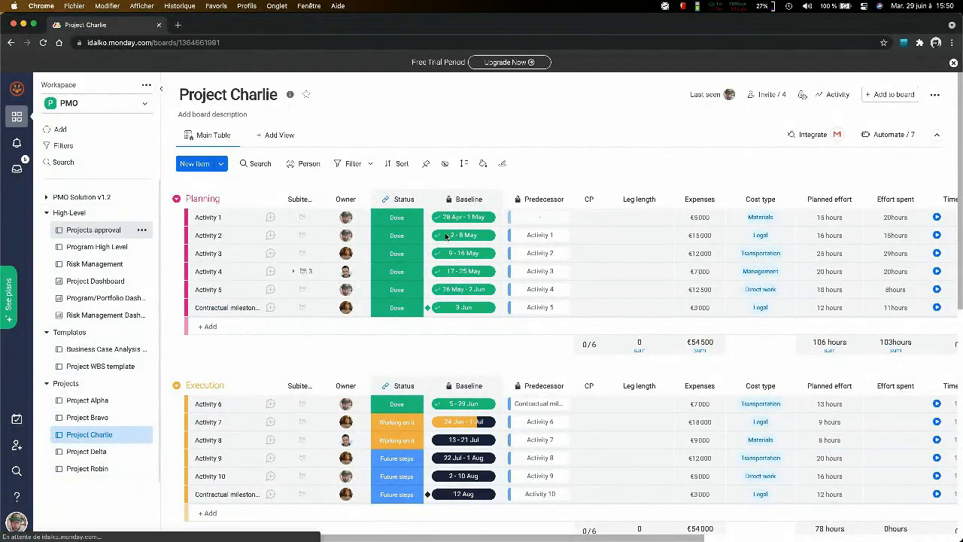
click(105, 248)
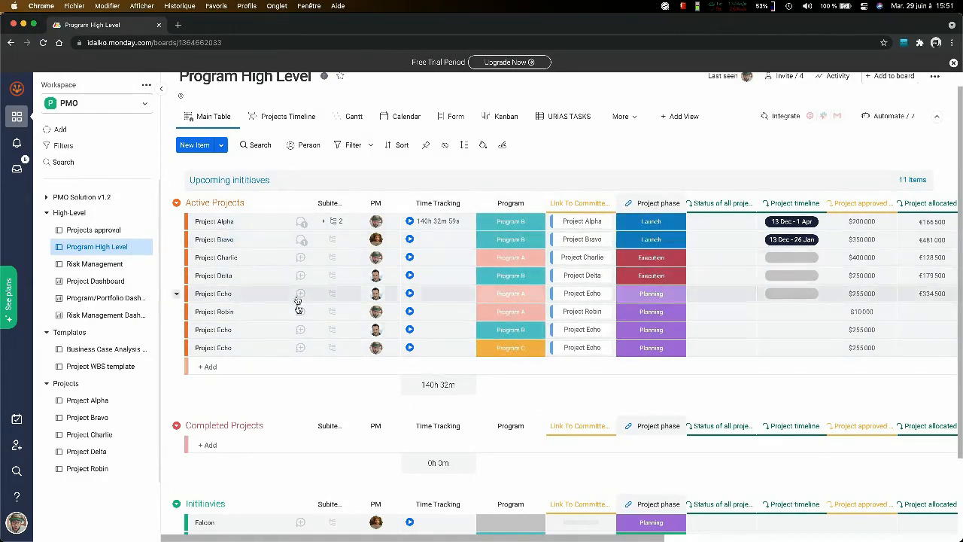
click(89, 434)
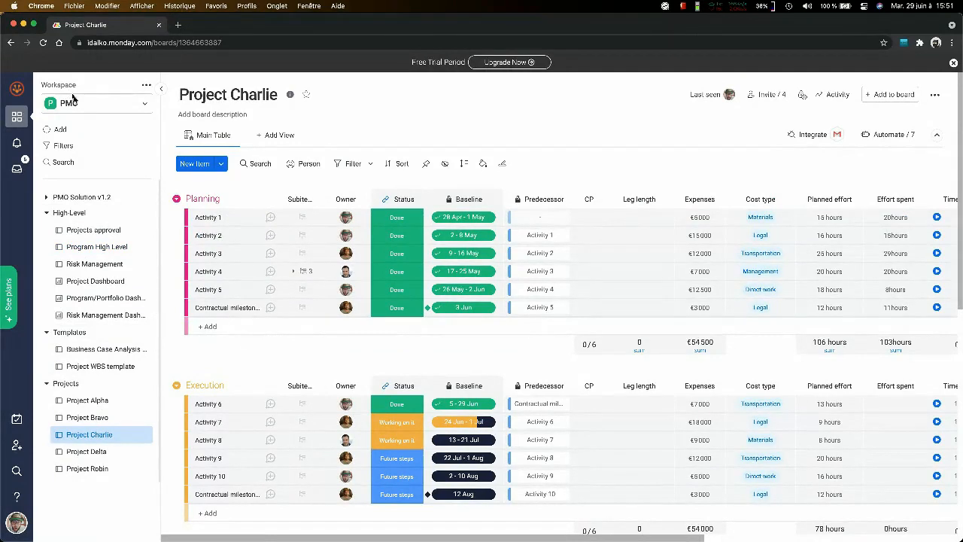
- Open the Project WBS template board and examine its Planning, Execution, Launch and Closure activity groups
click(94, 366)
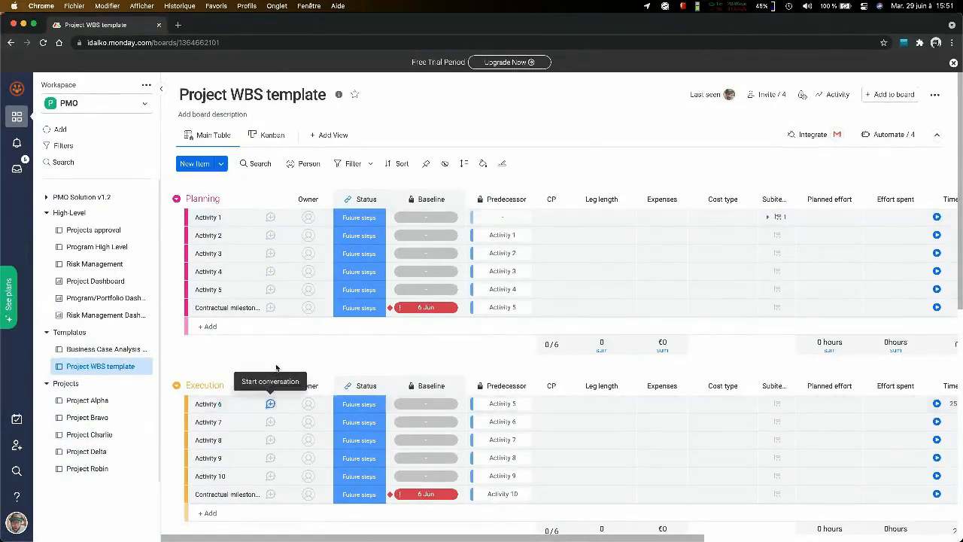
scroll(169, 217, down, 5)
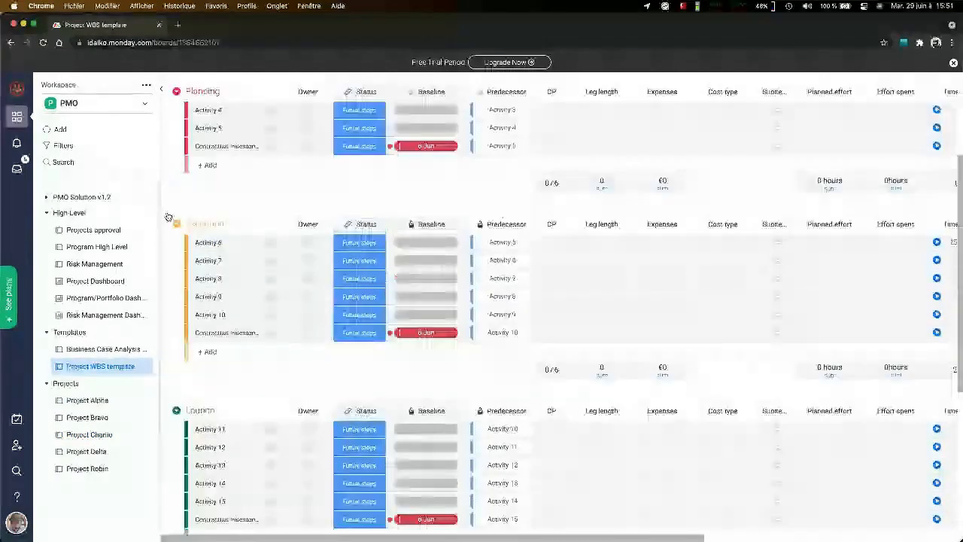
scroll(168, 214, down, 10)
scroll(169, 211, up, 15)
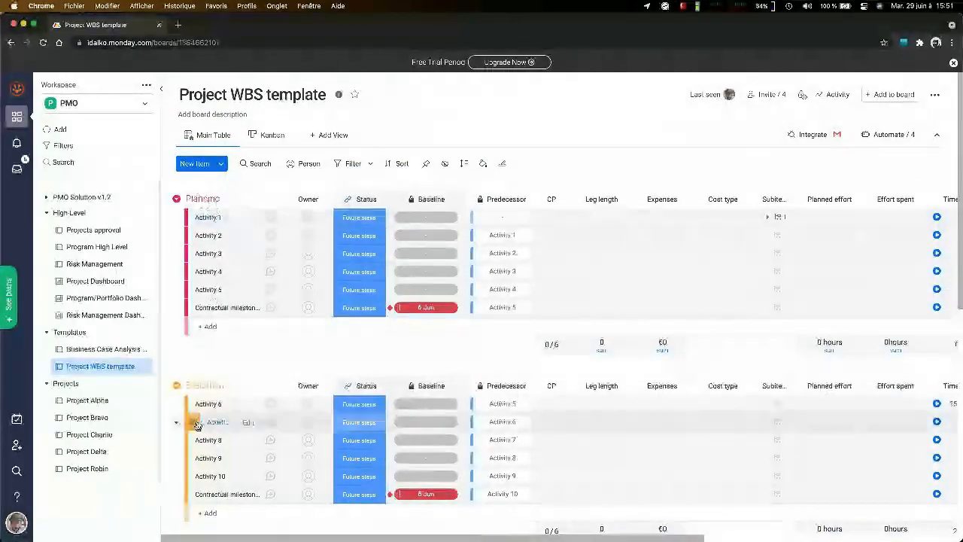
scroll(215, 389, down, 5)
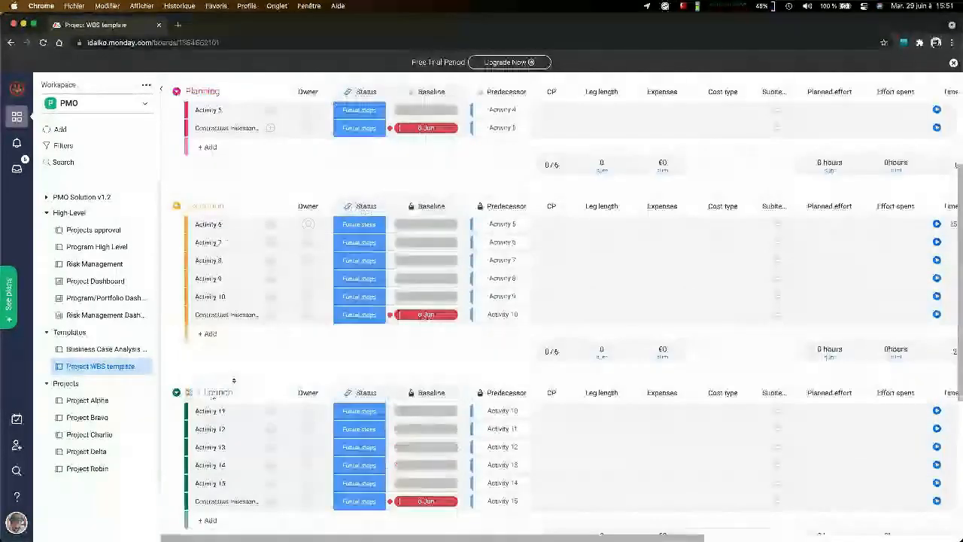
scroll(213, 429, down, 3)
scroll(212, 435, down, 3)
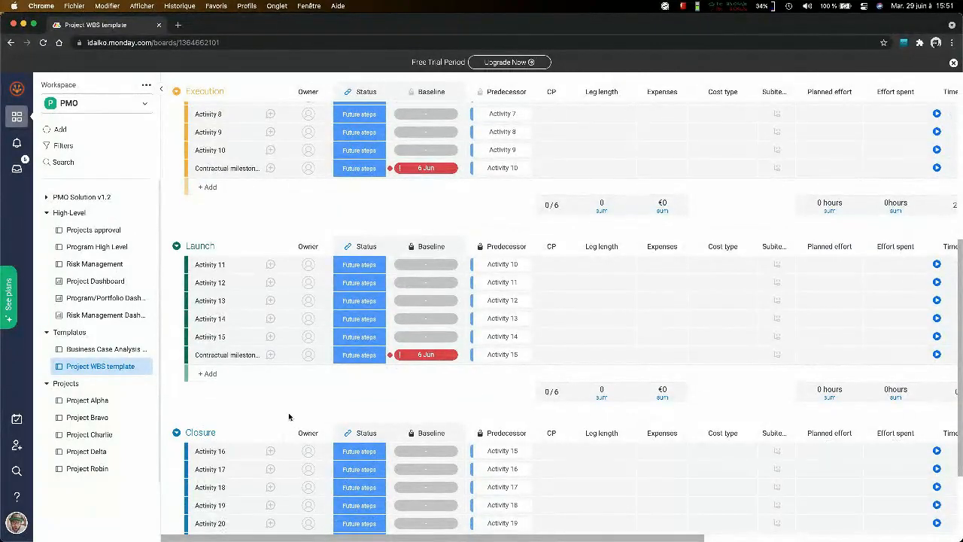
scroll(289, 417, up, 6)
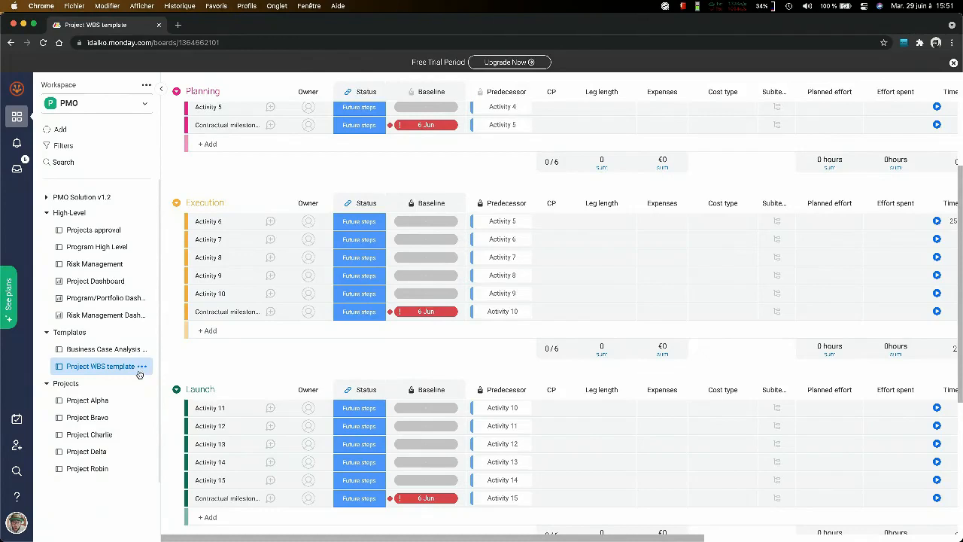
- Look at the Project Charlie, Project Alpha and Project Bravo boards in turn to compare their structure
click(96, 434)
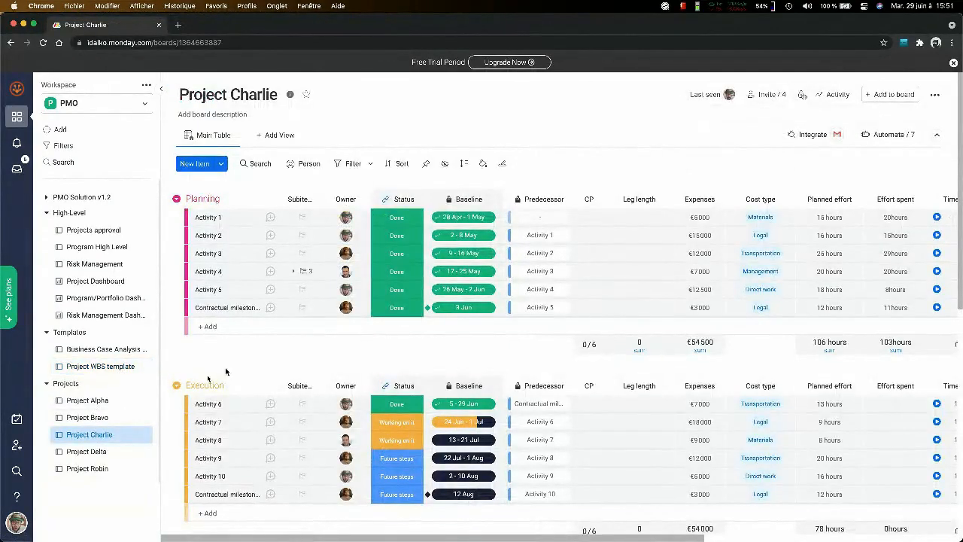
click(97, 401)
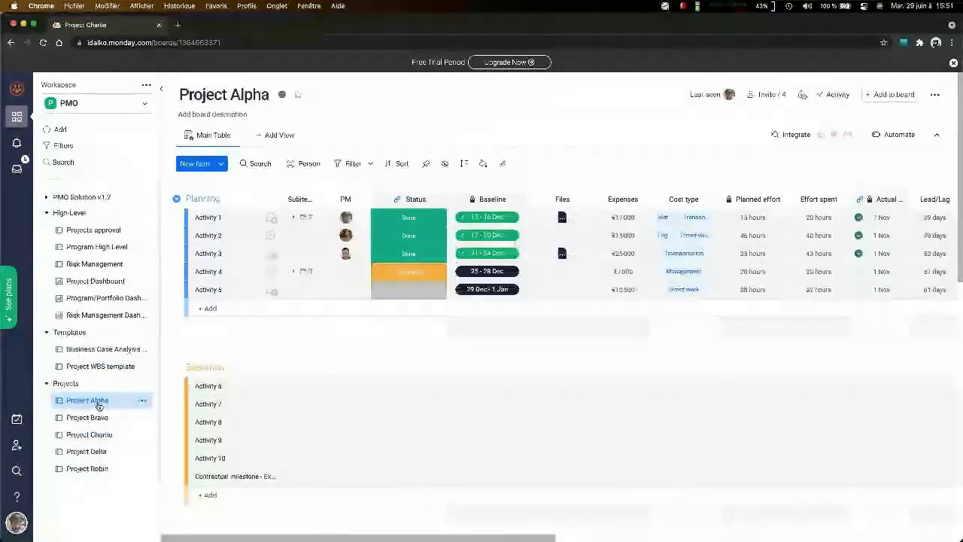
click(89, 417)
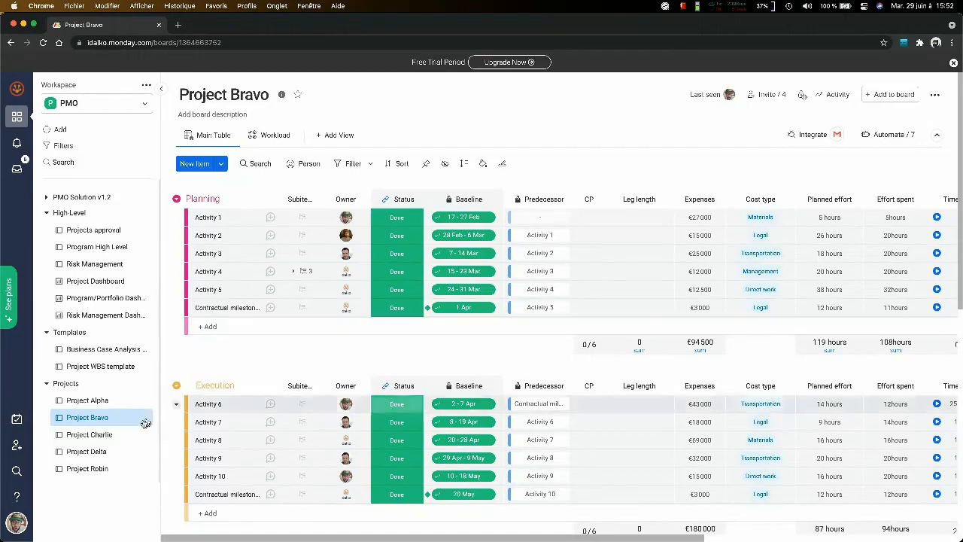
- Open the Project Charlie board and review its columns from Status and Baseline across to Lead/Lag and OTS
click(111, 434)
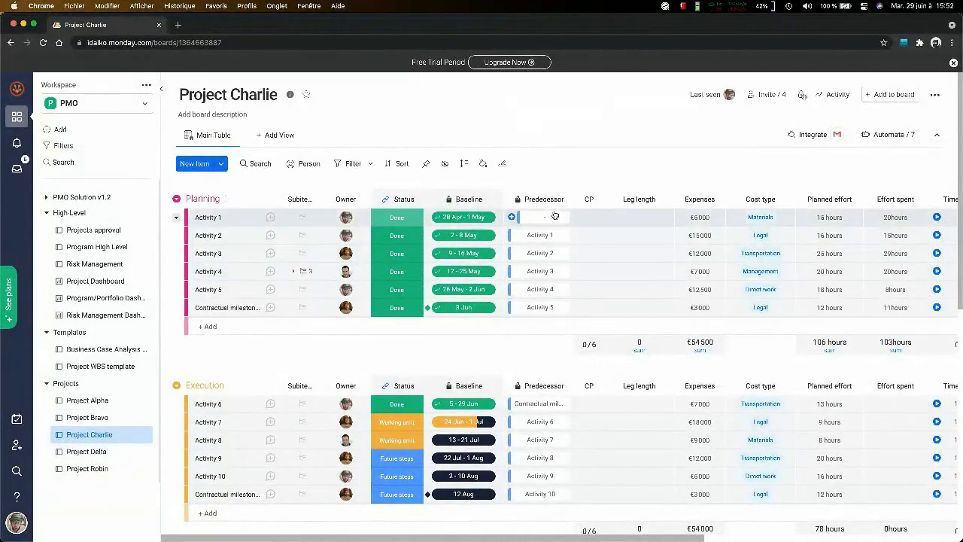
scroll(636, 218, right, 5)
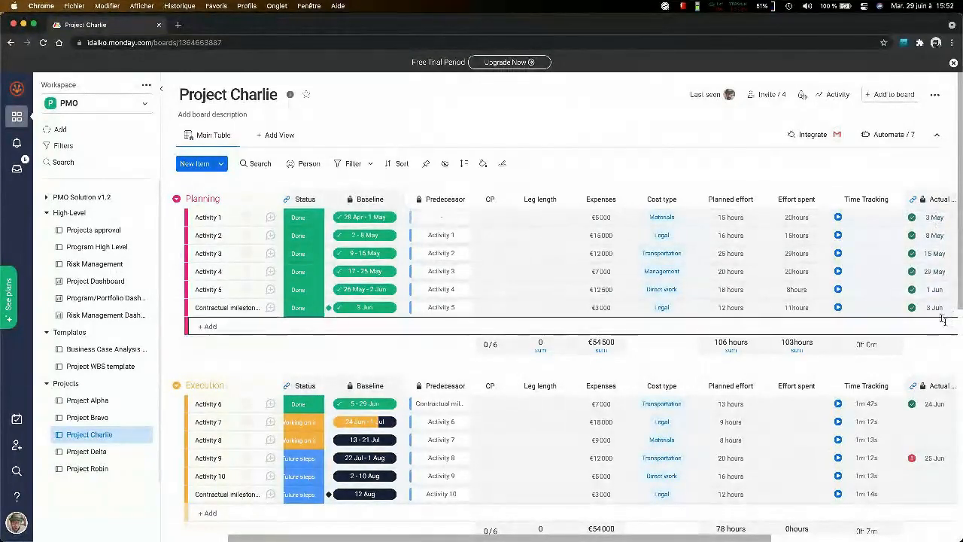
scroll(925, 297, down, 3)
scroll(902, 278, right, 5)
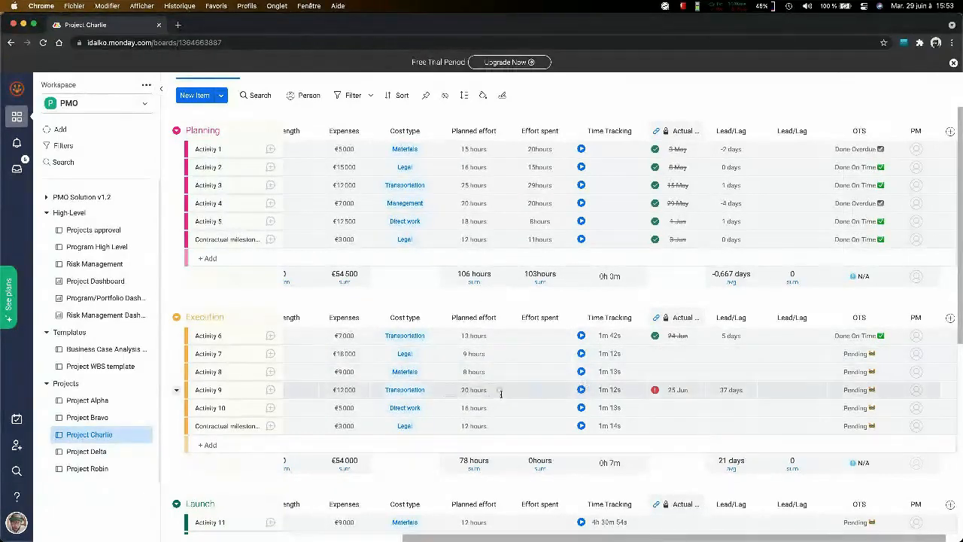
scroll(500, 393, left, 5)
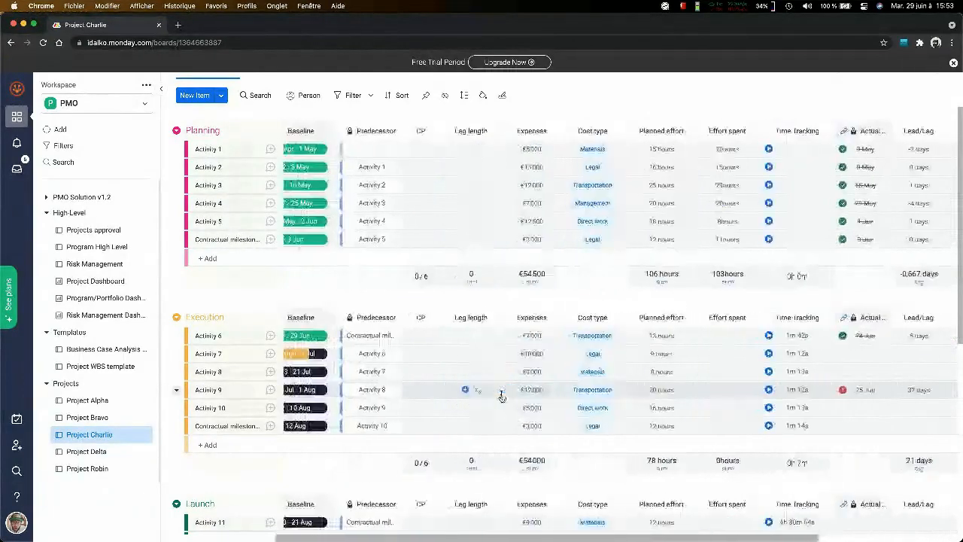
scroll(500, 393, left, 5)
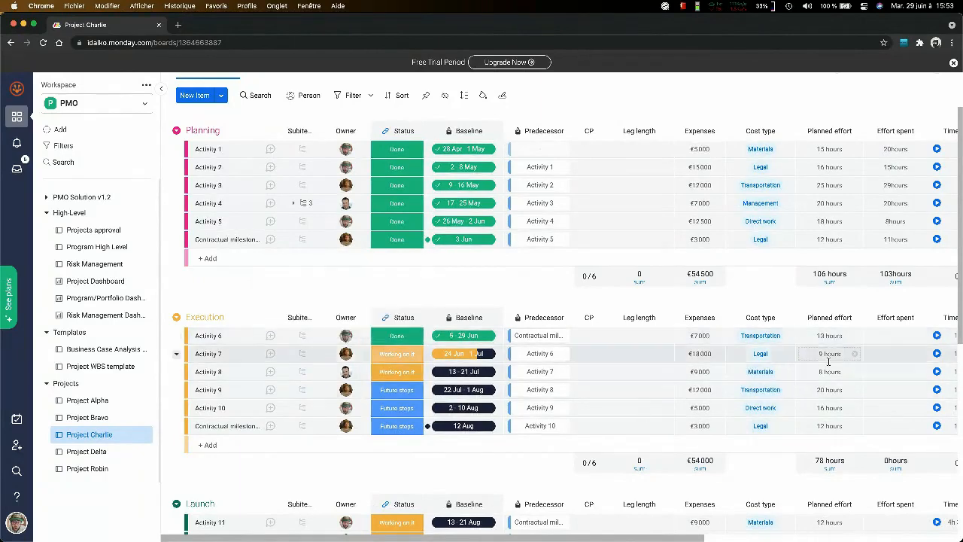
- Record a short work session on Activity 6 in the Execution group by starting and stopping its time tracking
scroll(820, 369, right, 5)
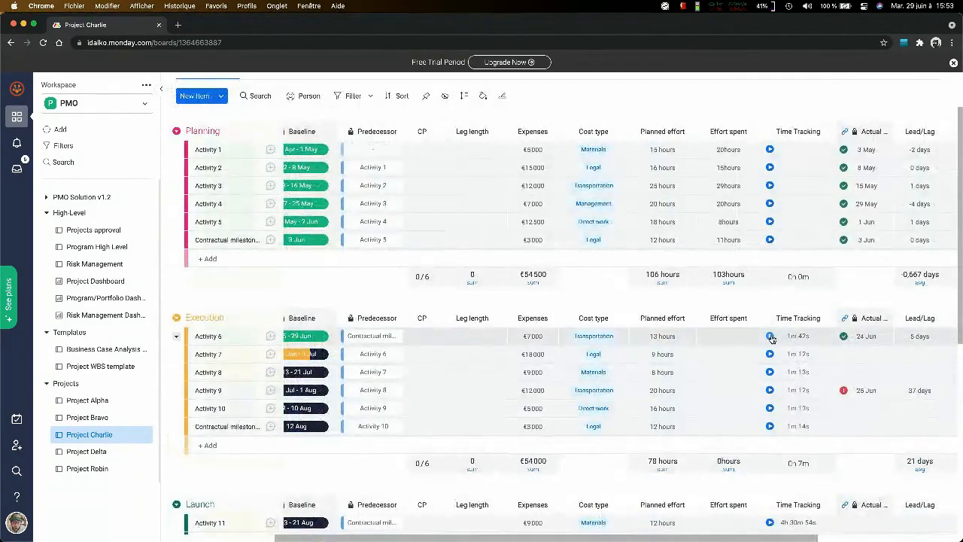
click(771, 338)
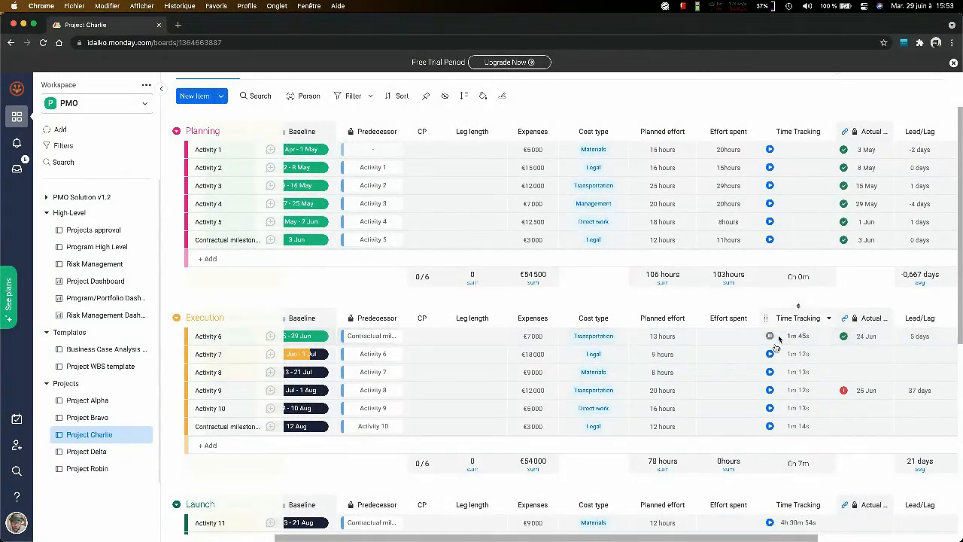
scroll(775, 356, up, 5)
scroll(776, 357, right, 1)
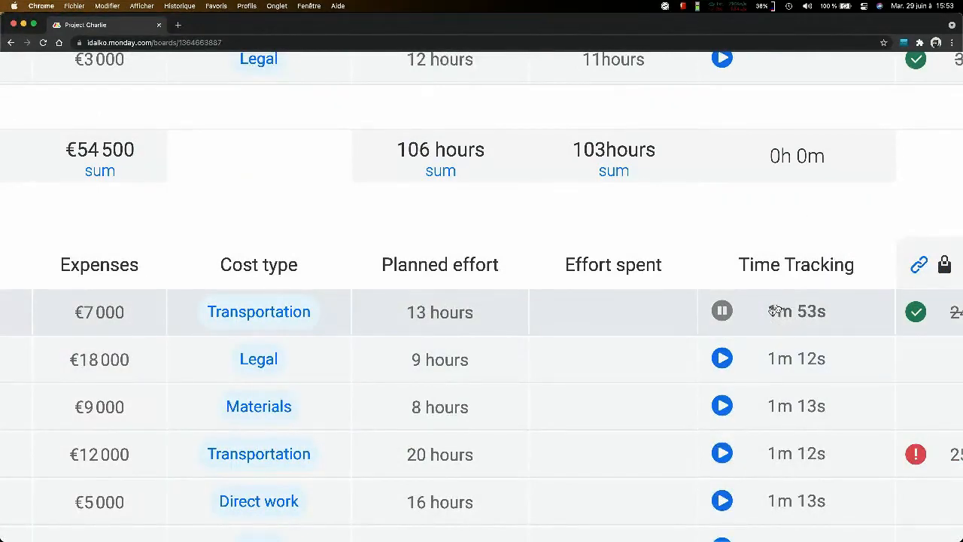
click(721, 313)
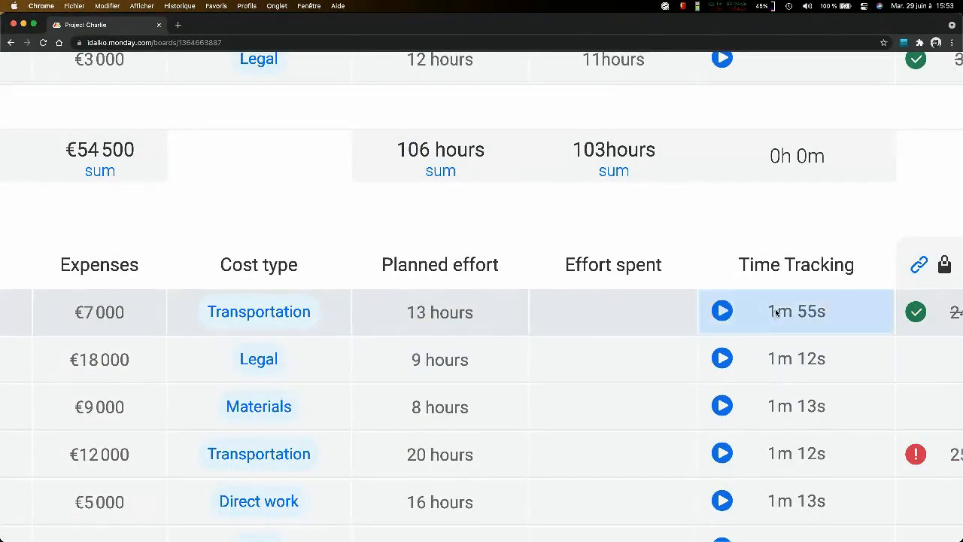
- Add a manual time tracking session to Activity 6 for 29 June 2021 from 09:00 to 15:00, and close the log
click(765, 312)
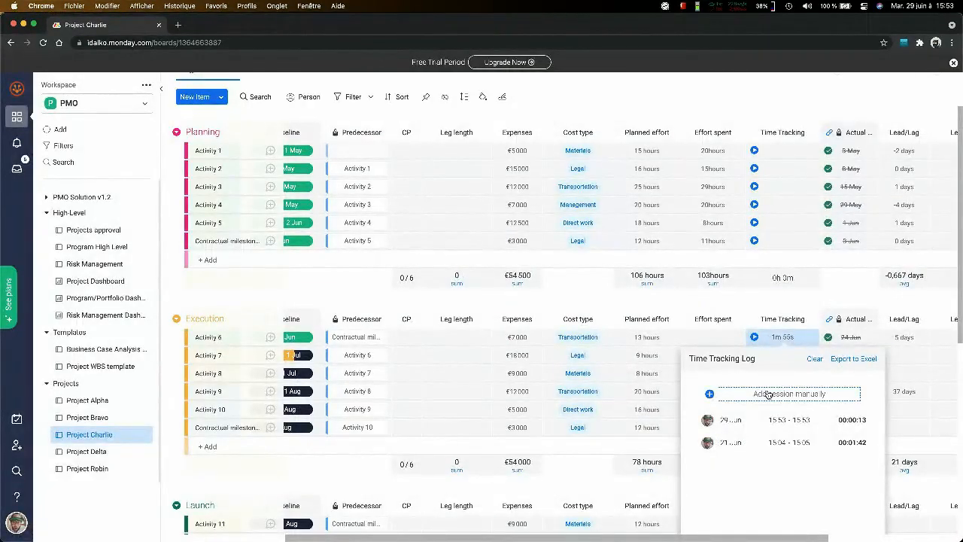
click(768, 394)
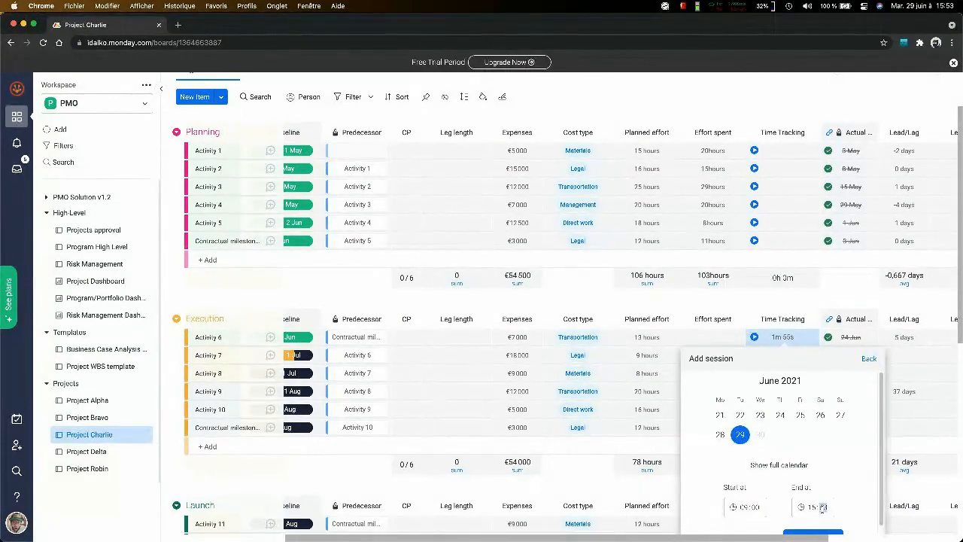
scroll(824, 507, down, 1)
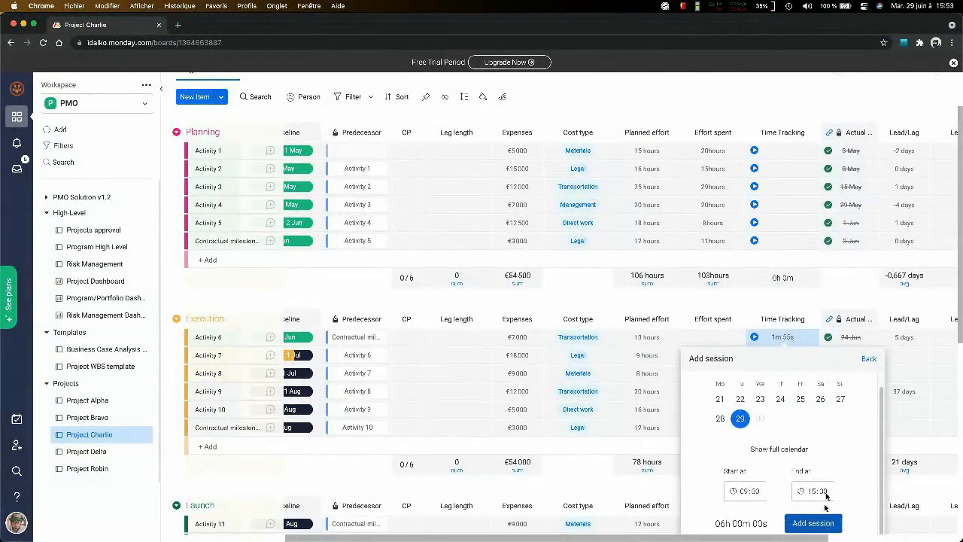
click(822, 522)
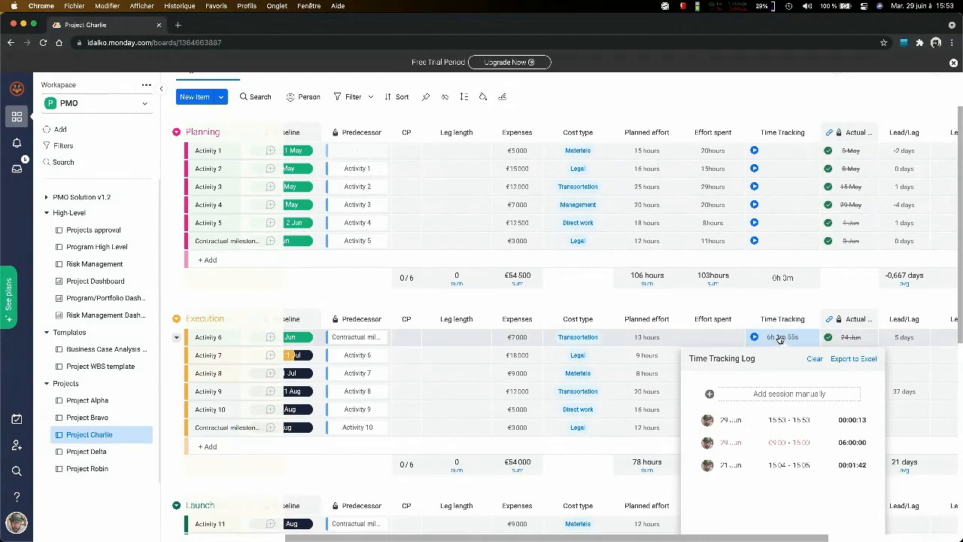
click(758, 308)
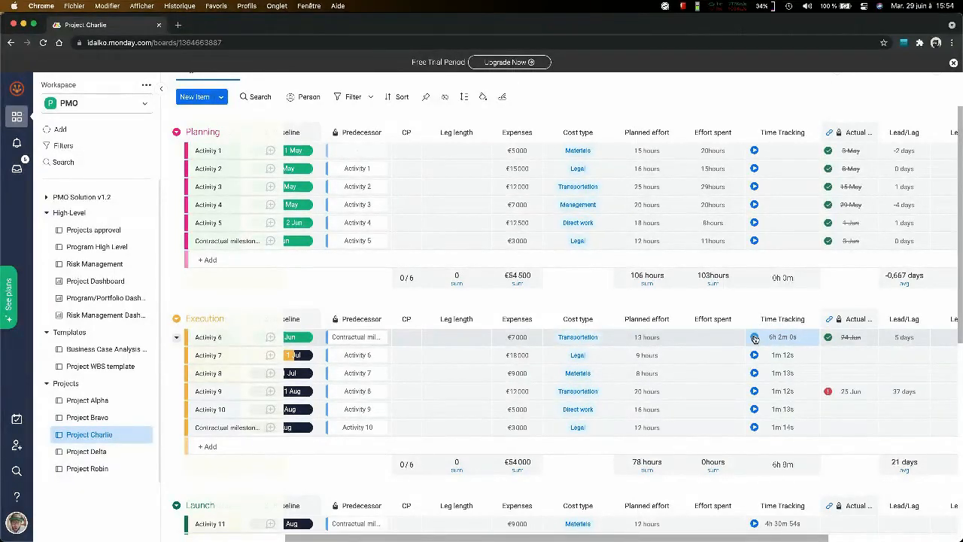
- Record a short work session on Activity 8 in the Execution group with its time tracking and open its time tracking log
click(782, 368)
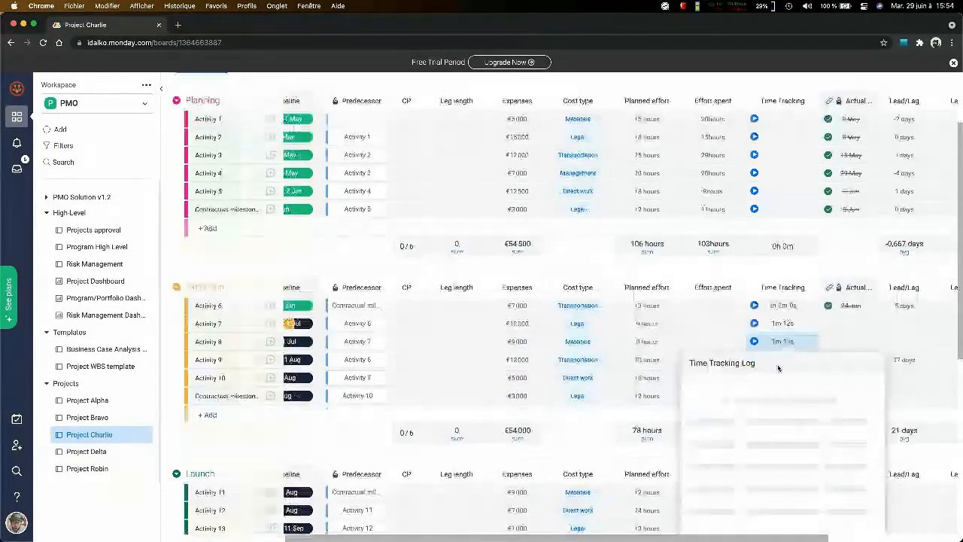
click(757, 292)
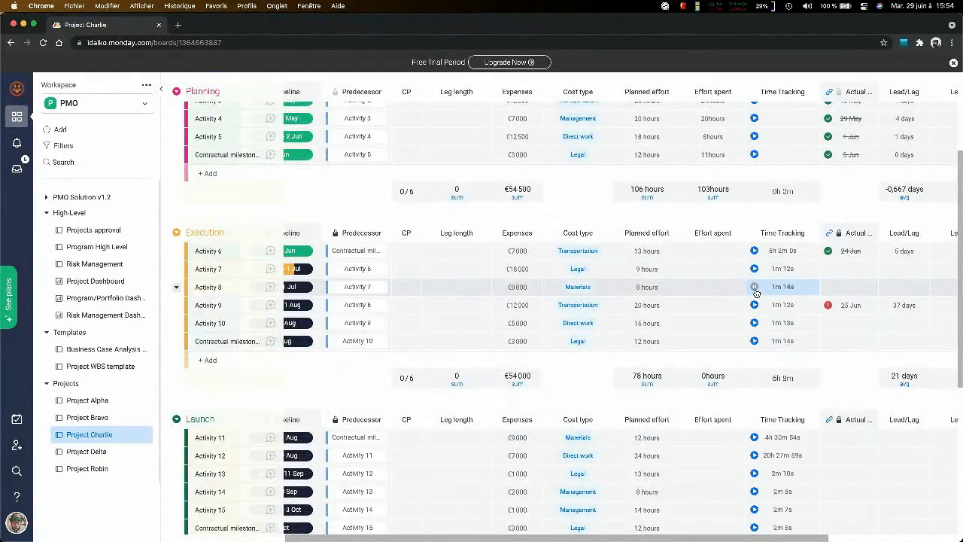
click(755, 289)
click(794, 293)
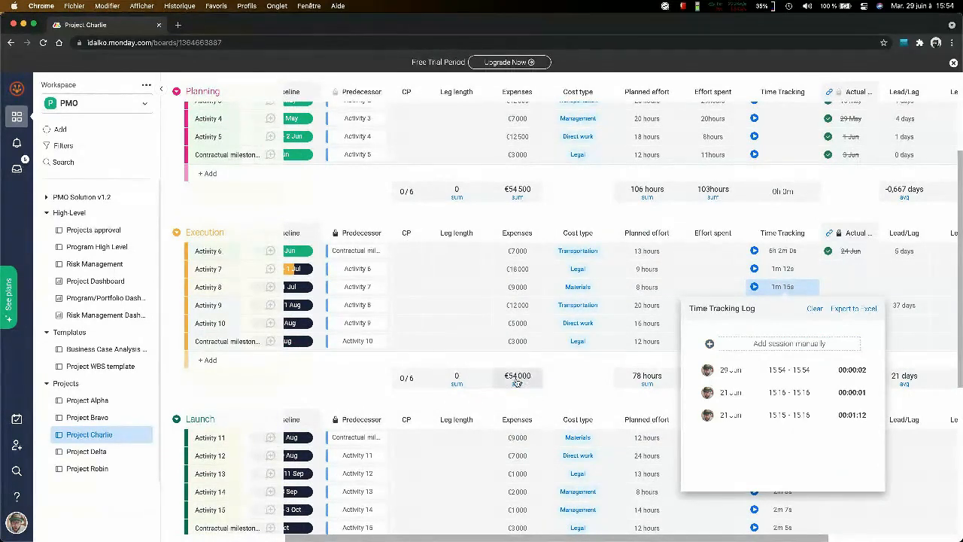
- Set the expenses of Activity 10 in the Execution group to €6,500
scroll(517, 383, left, 5)
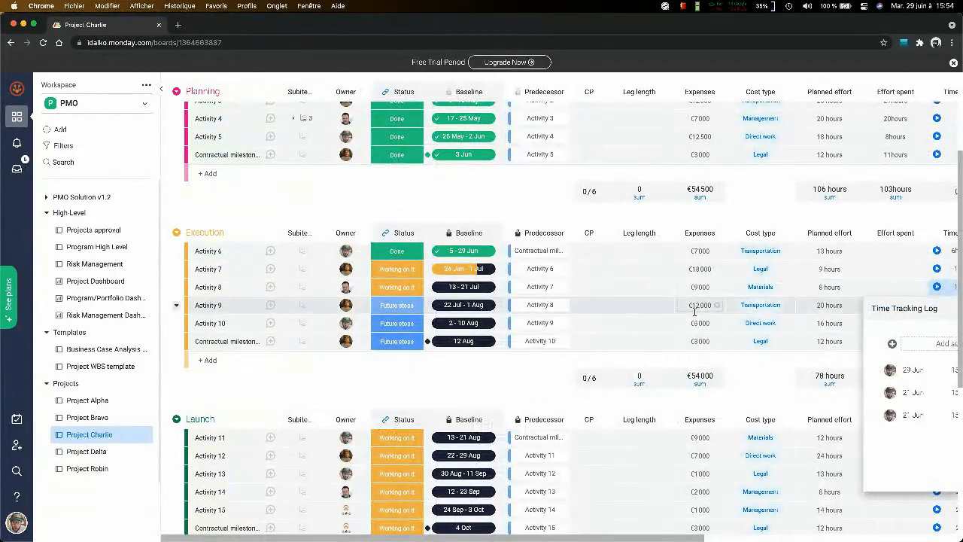
scroll(693, 311, right, 2)
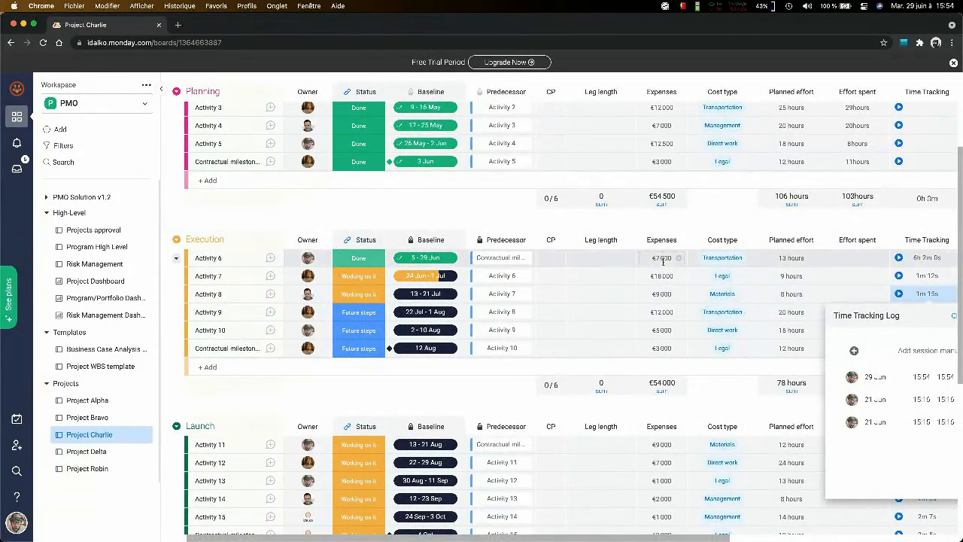
click(665, 329)
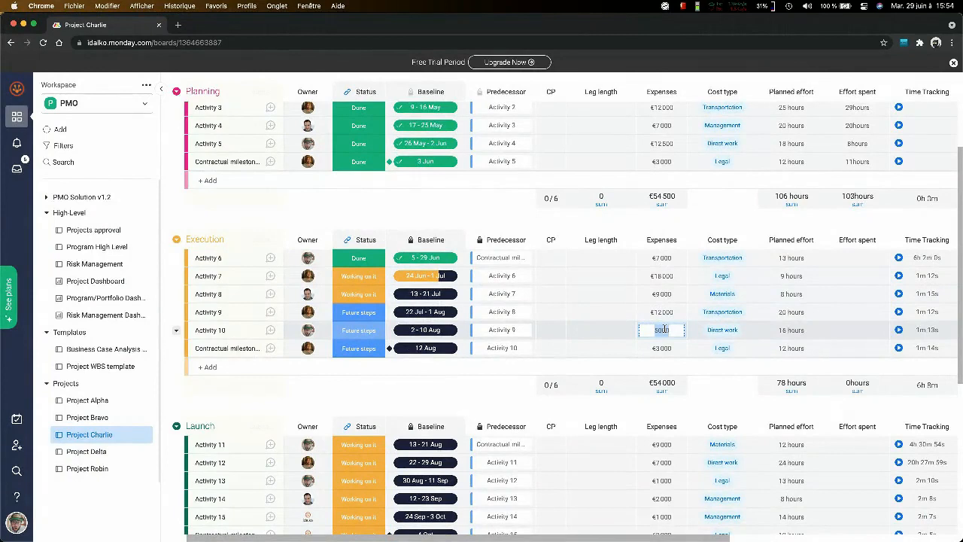
key(Return)
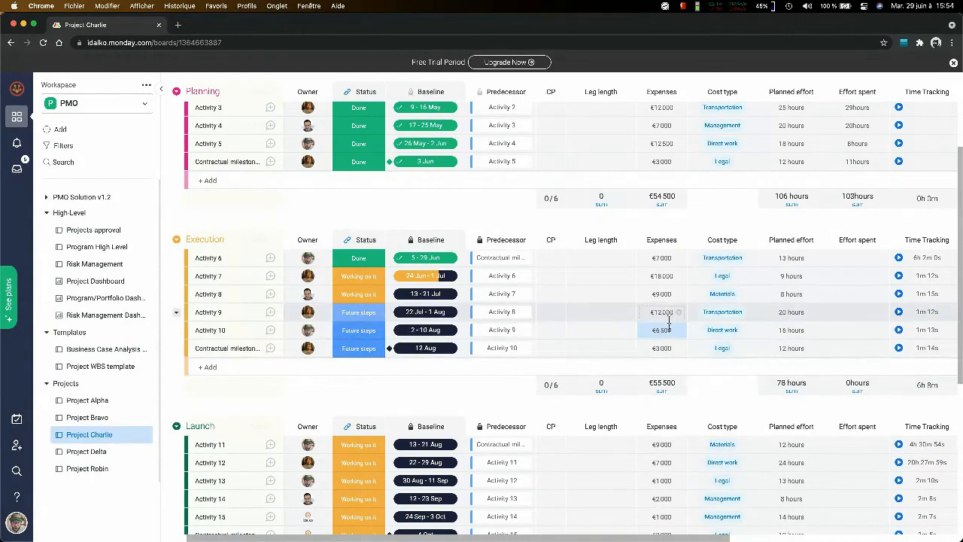
- Review the Project Charlie board's expenses, effort, time tracking and OTS columns for the Execution activities
scroll(850, 301, right, 4)
scroll(851, 298, right, 5)
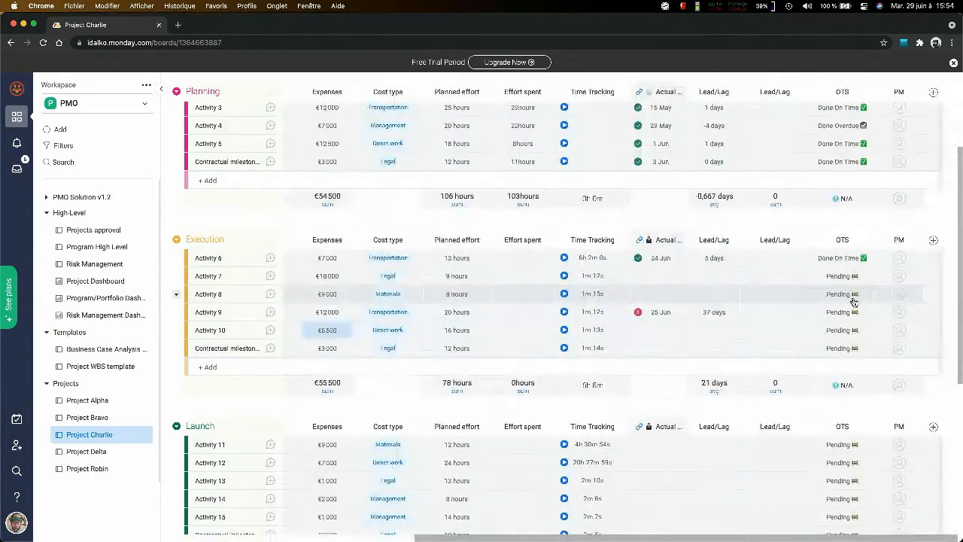
scroll(734, 292, left, 10)
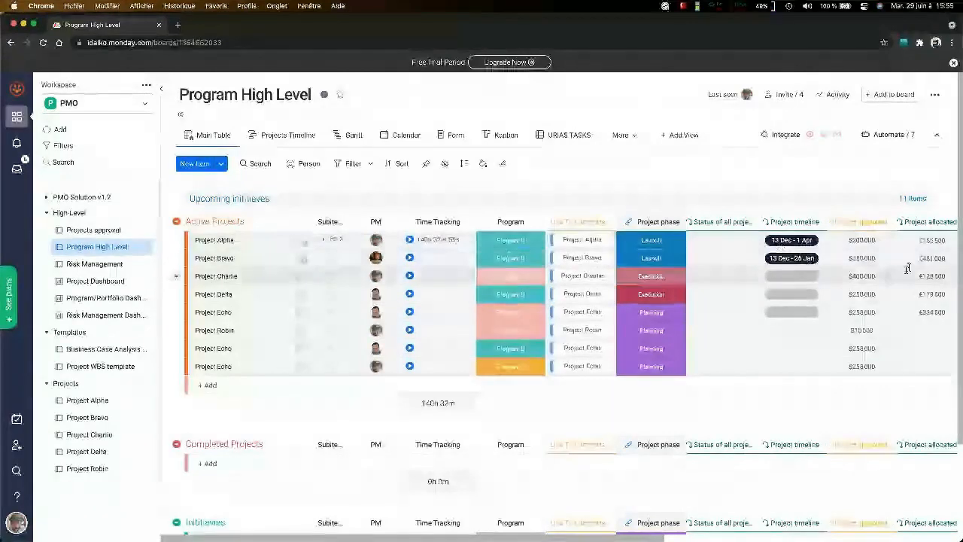
click(83, 435)
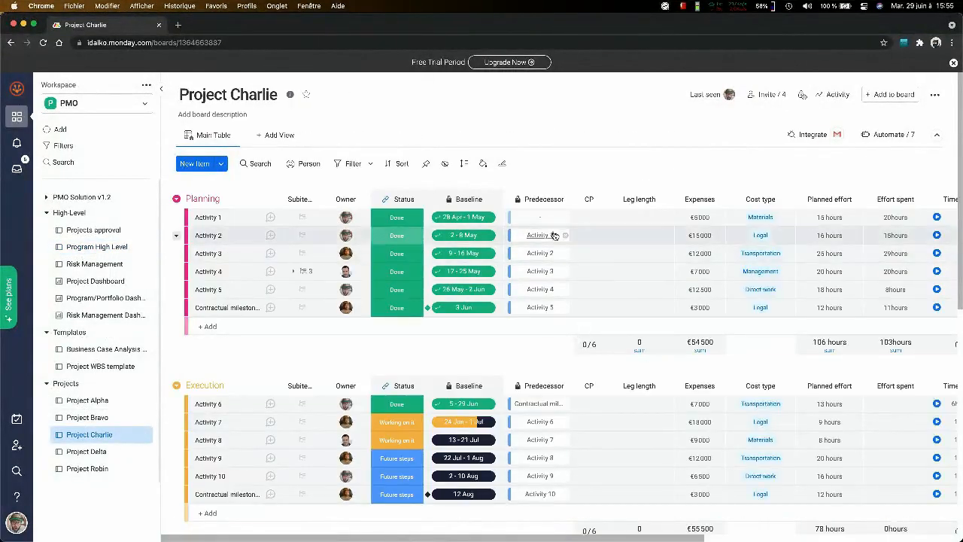
mouse_move(346, 426)
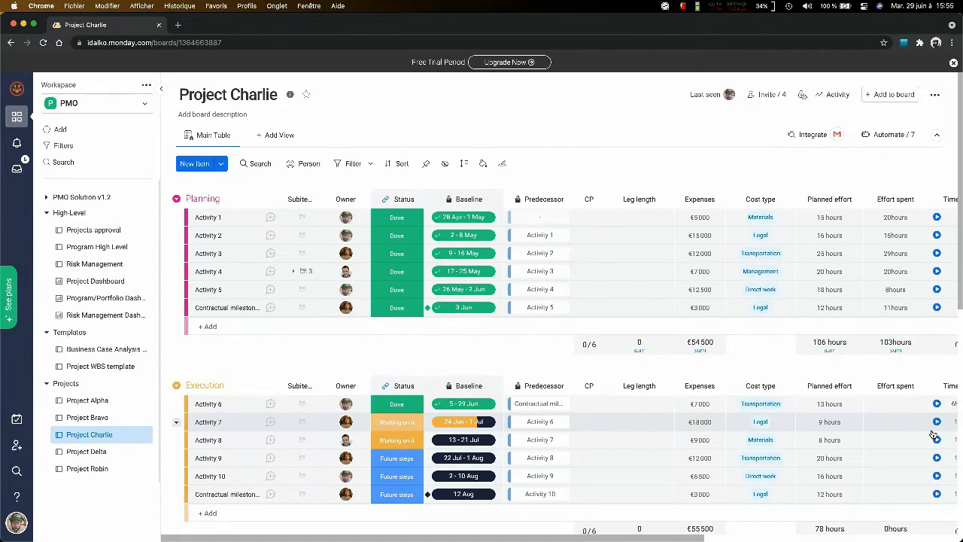
click(706, 419)
scroll(915, 429, right, 5)
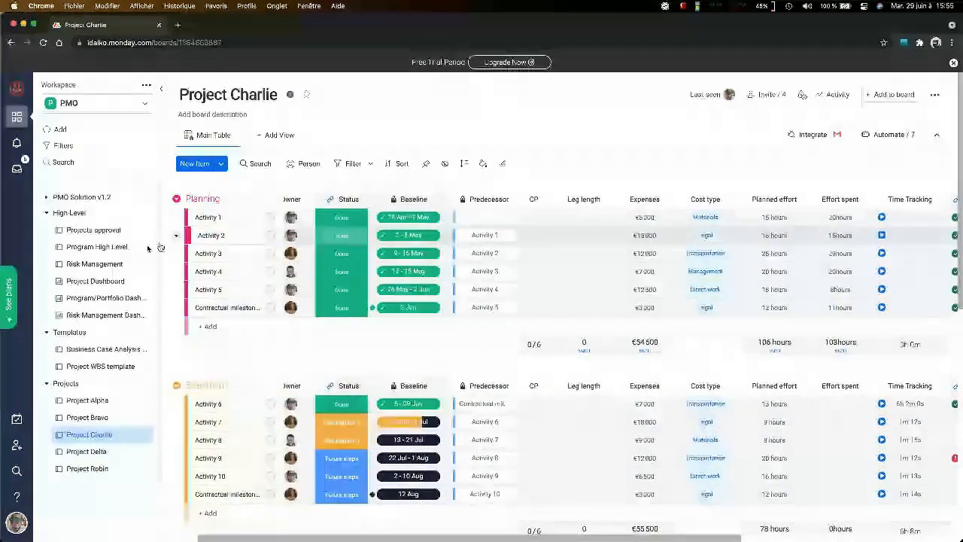
- Open the Program High Level board, read through Project Charlie's linked approval record and close it
click(98, 246)
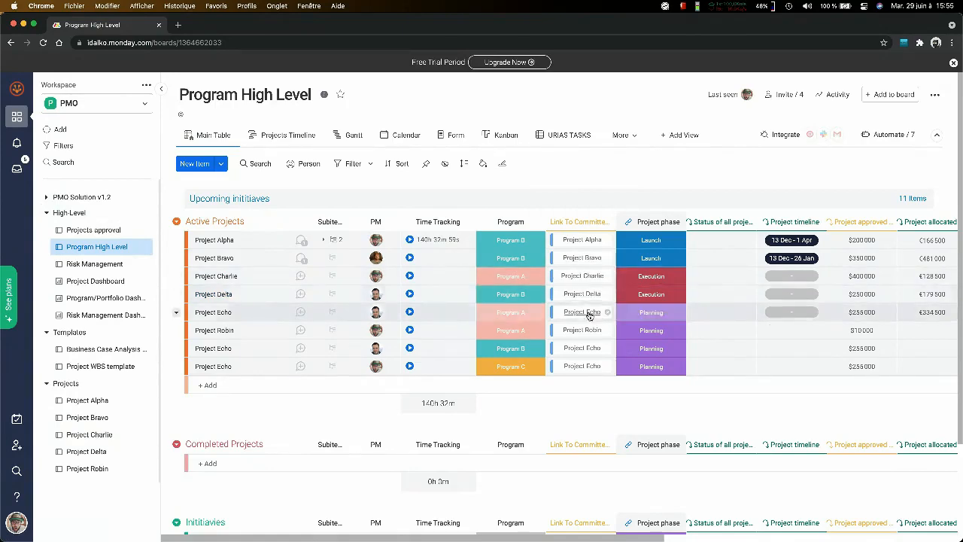
click(582, 276)
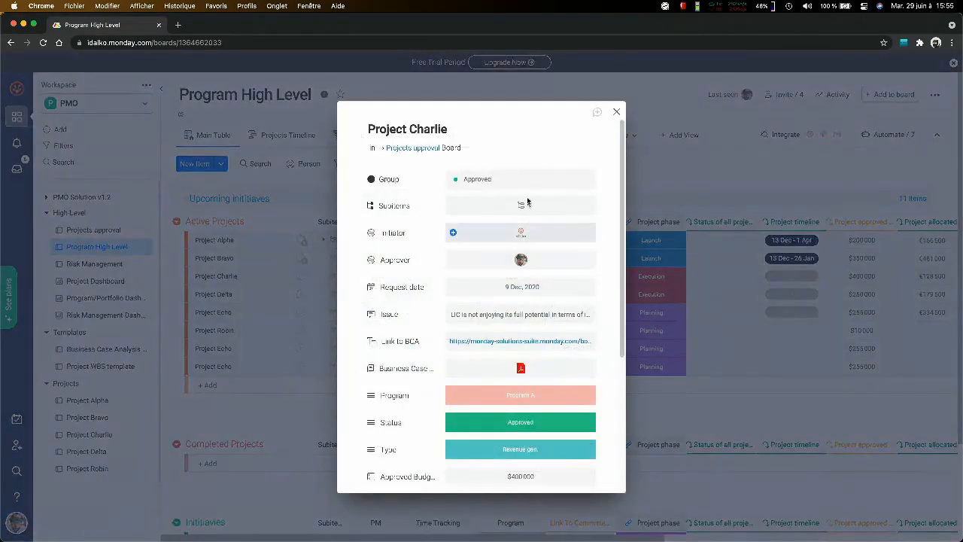
scroll(536, 188, down, 3)
scroll(536, 187, down, 4)
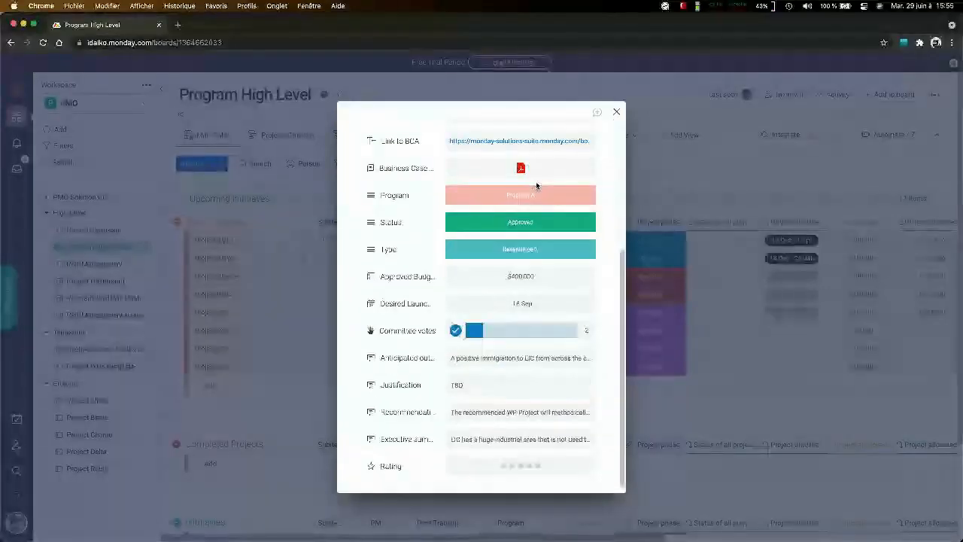
click(618, 114)
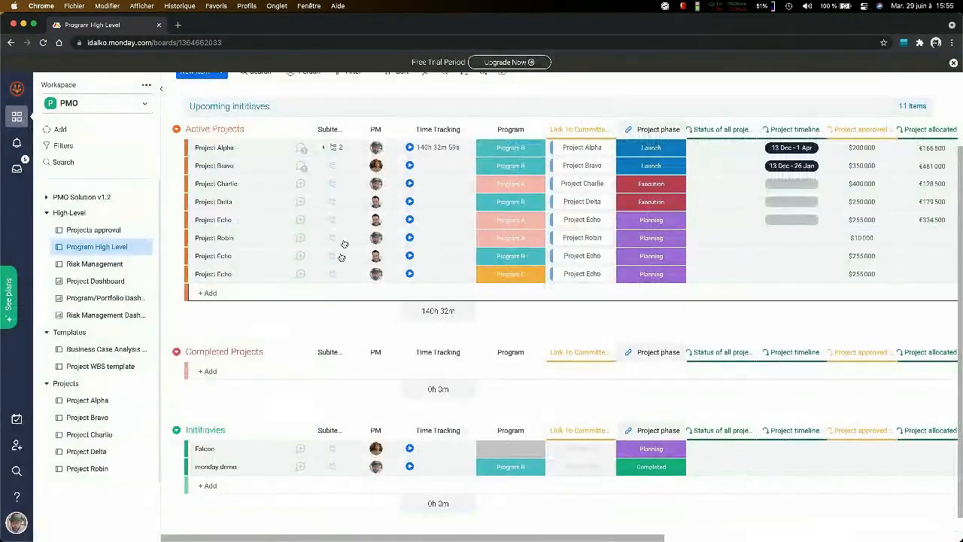
- Compare the Project Charlie board with the Program High Level board's phase, timeline and budget columns
scroll(344, 250, down, 1)
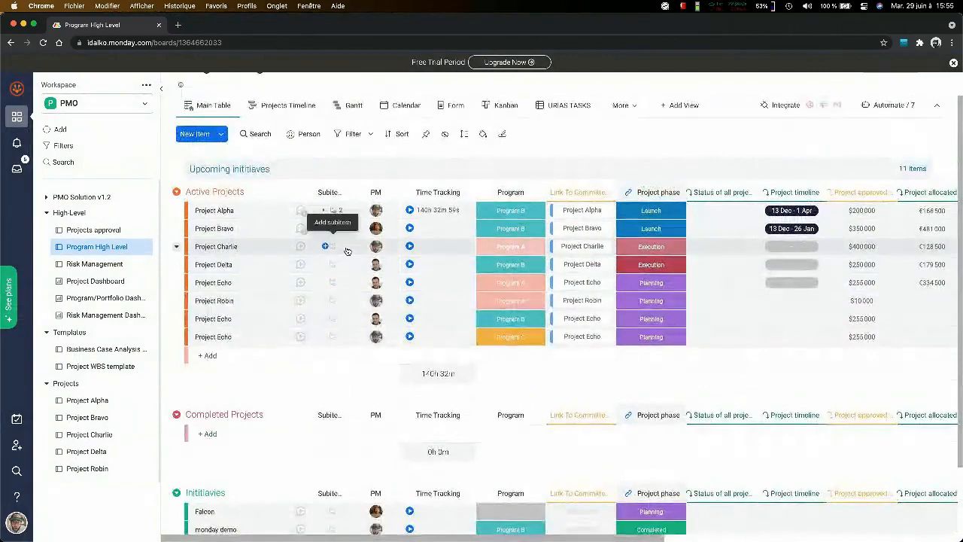
click(105, 436)
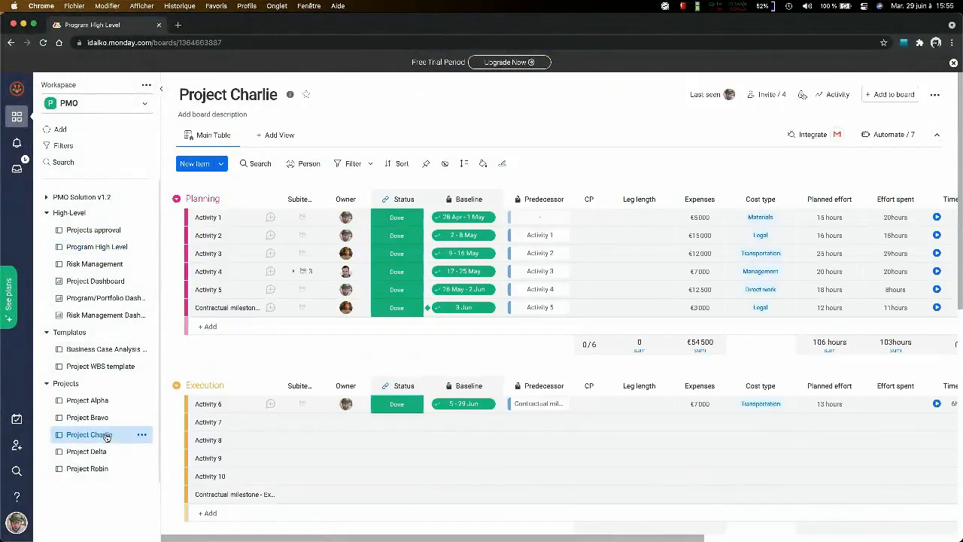
click(125, 248)
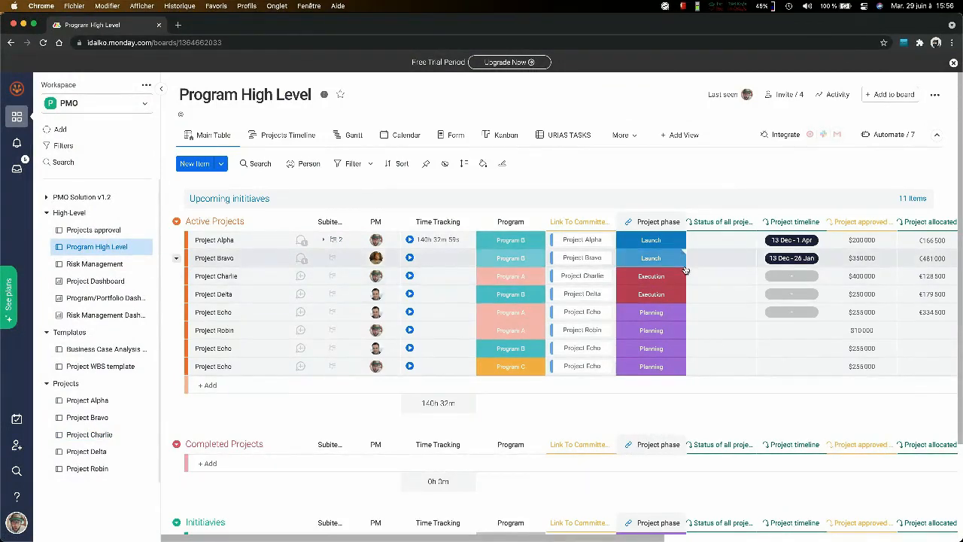
scroll(685, 268, down, 2)
scroll(685, 269, right, 5)
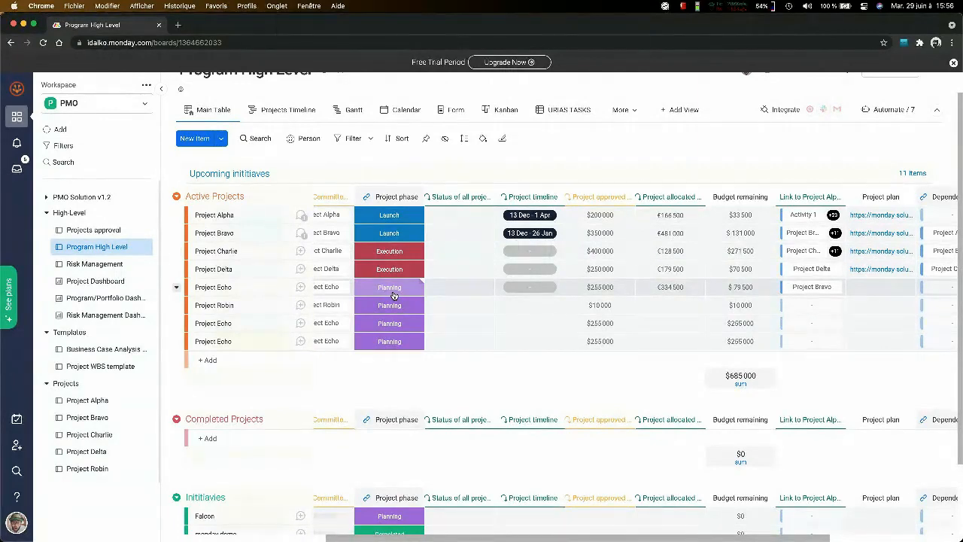
scroll(393, 295, left, 5)
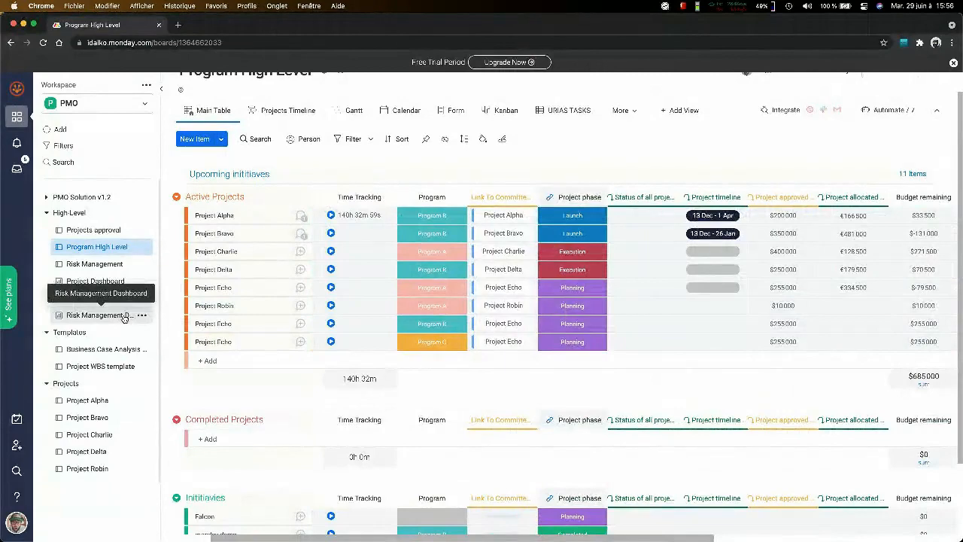
scroll(418, 226, down, 5)
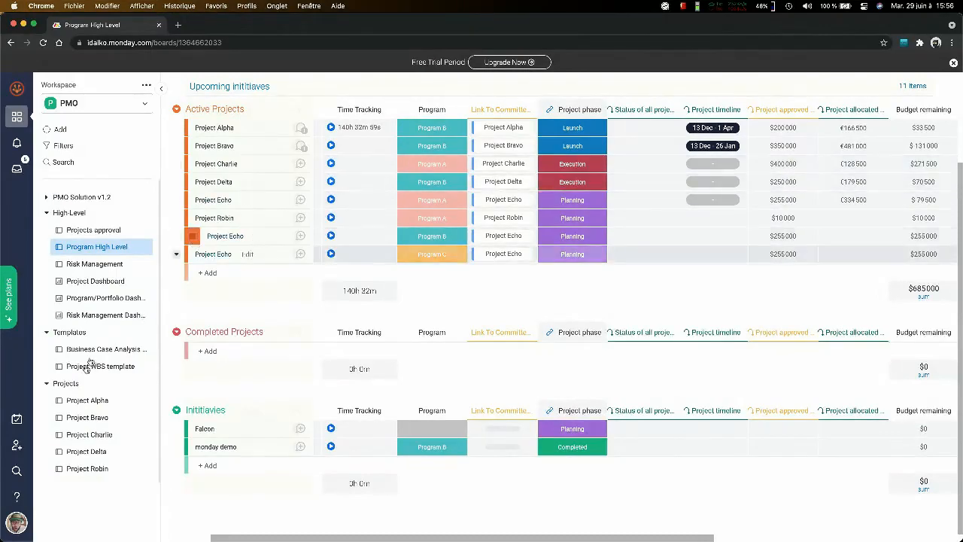
- On the Project Charlie board, set the status of Activity 7 to Done and of Activity 8 to Stuck
click(79, 435)
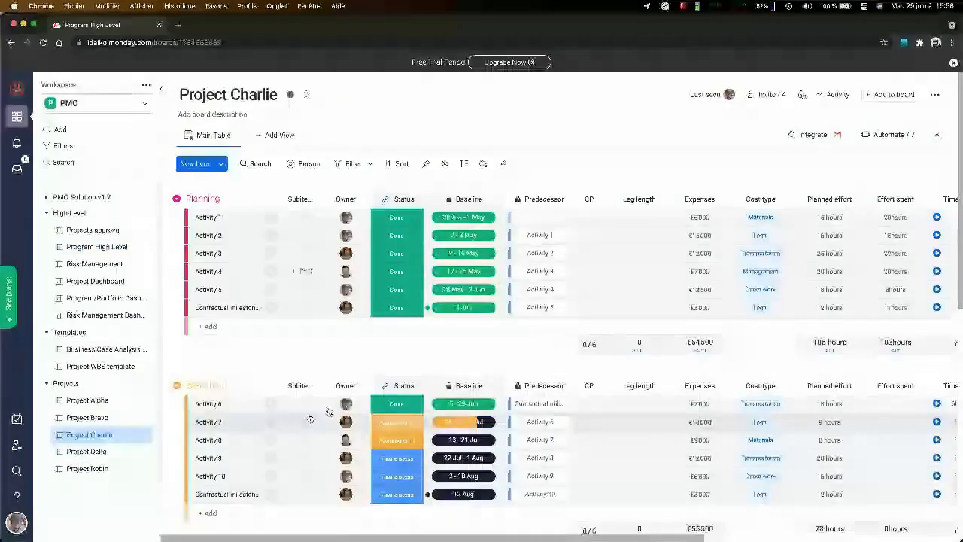
scroll(413, 269, down, 3)
click(396, 315)
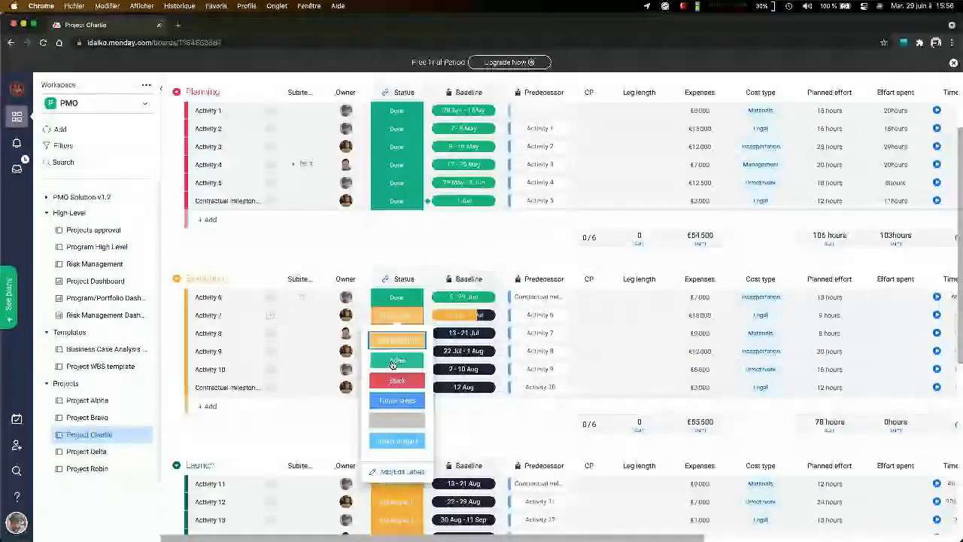
click(392, 363)
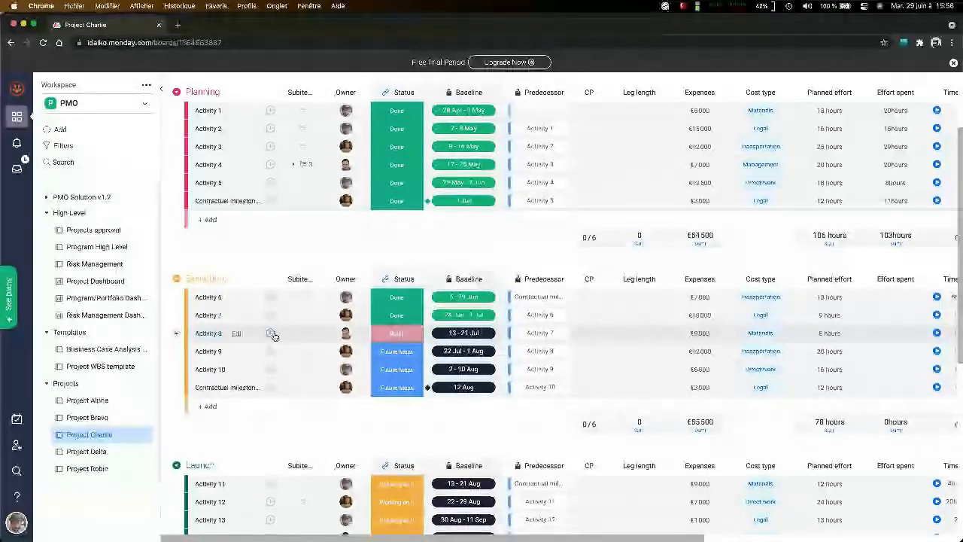
- Post the update "test" on Activity 8 with a mention of a team member, and reply to it with "test"
click(271, 334)
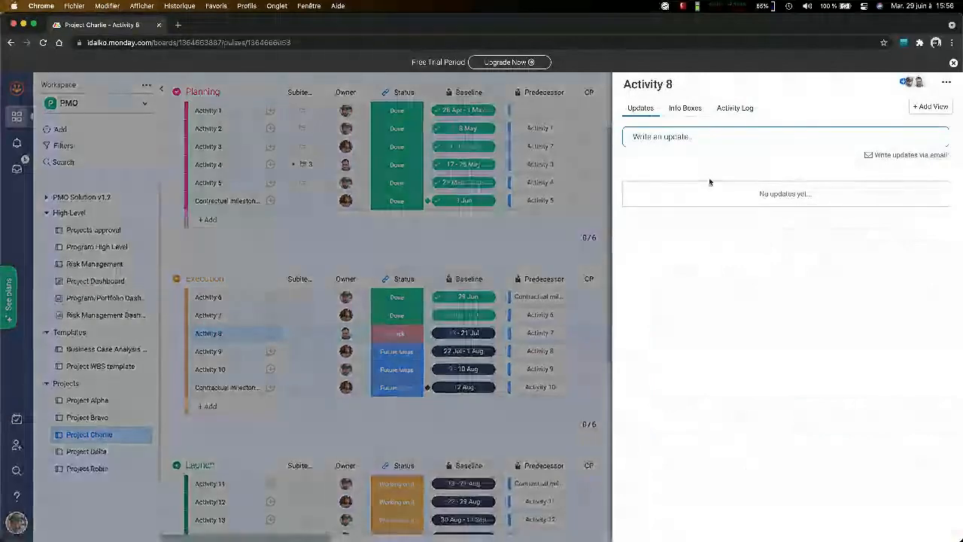
click(709, 137)
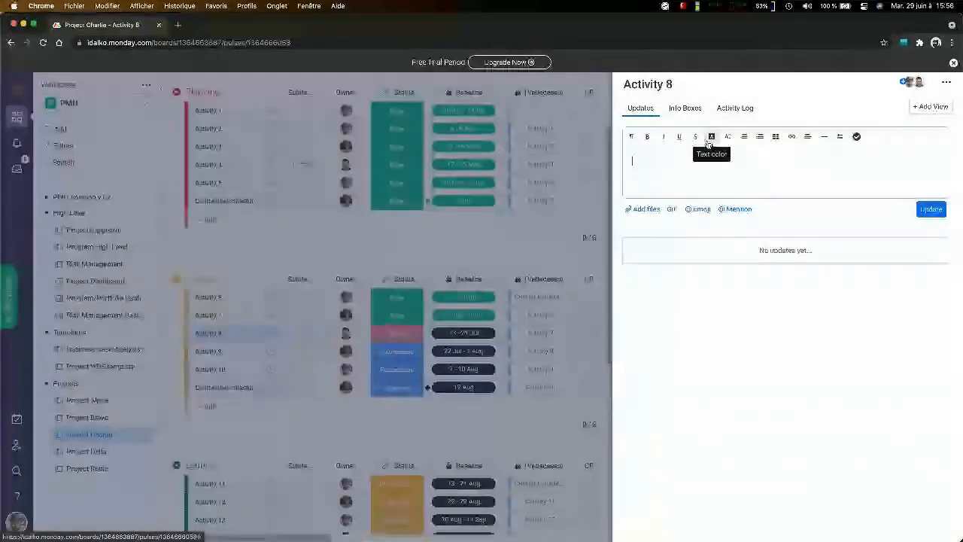
text(test @jean)
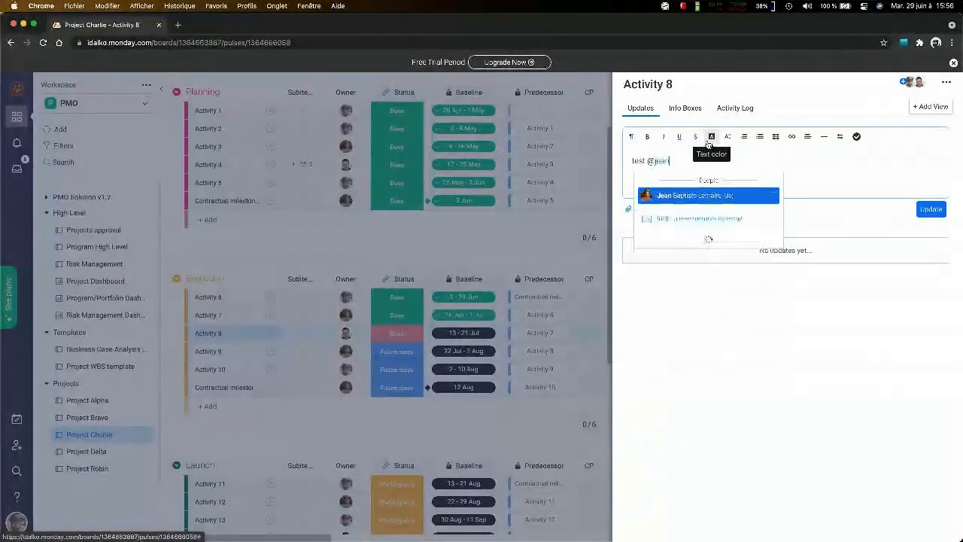
key(Return)
click(931, 209)
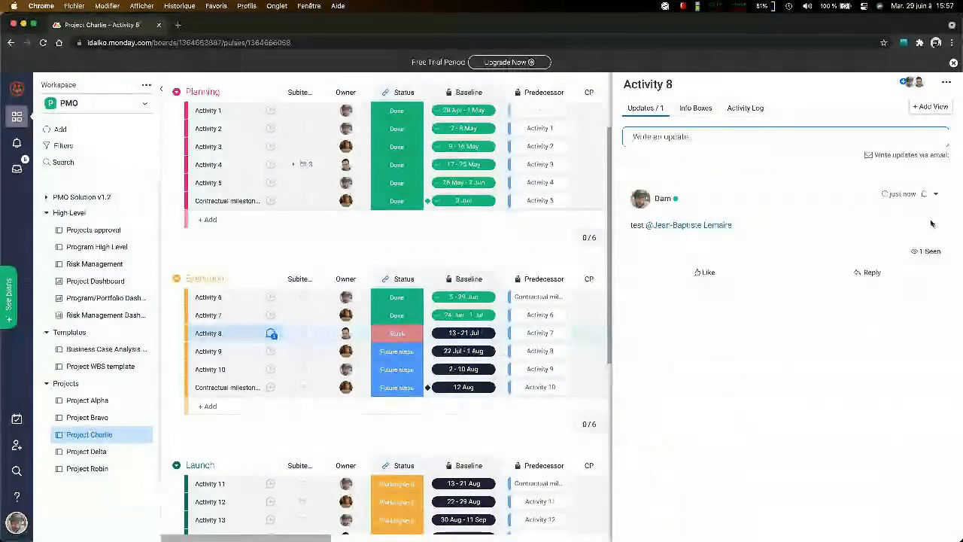
click(869, 273)
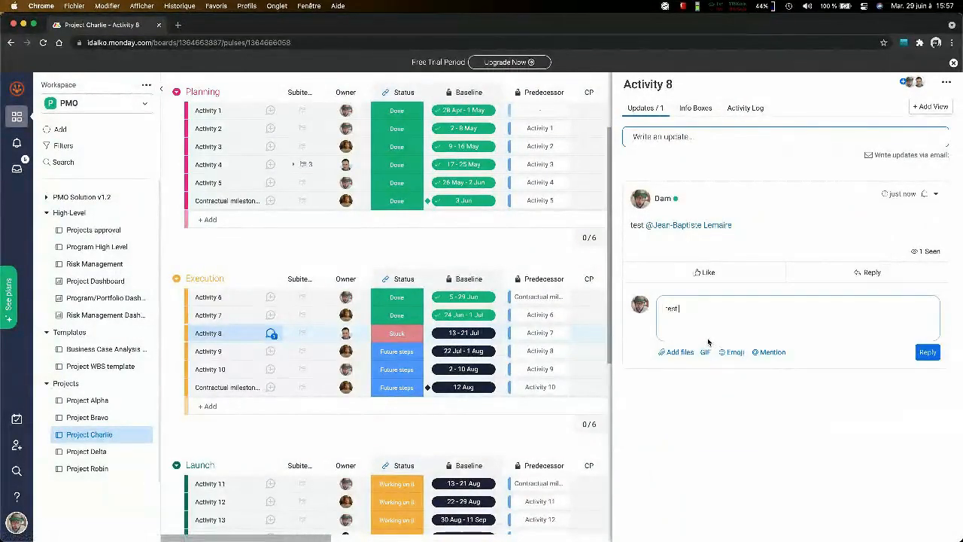
click(928, 352)
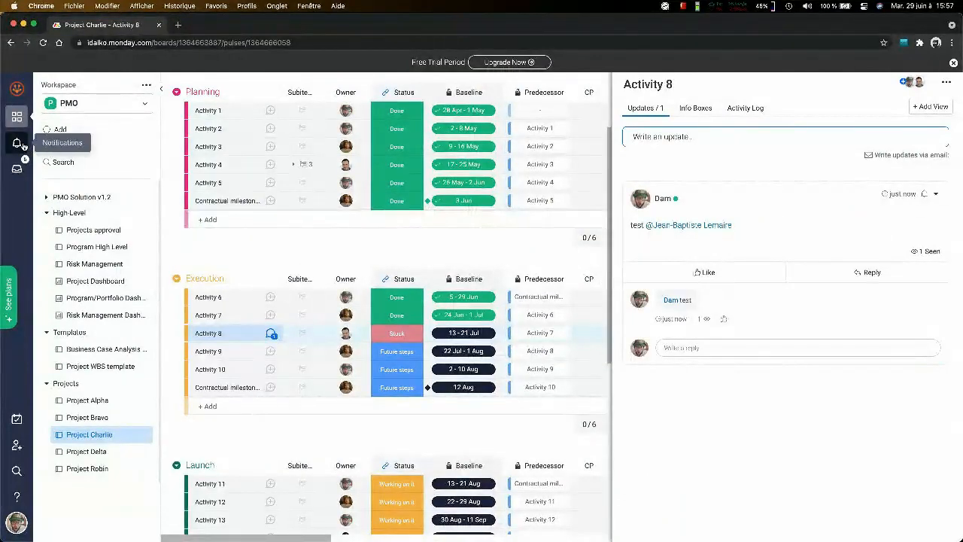
- Post another update on Activity 8 that mentions the presenter's own account, followed by "test"
click(724, 141)
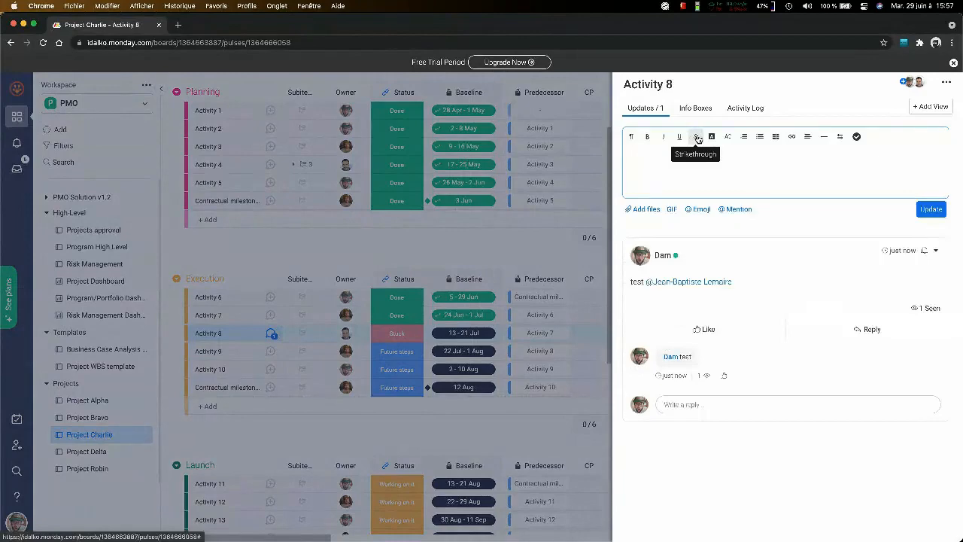
text(@damien)
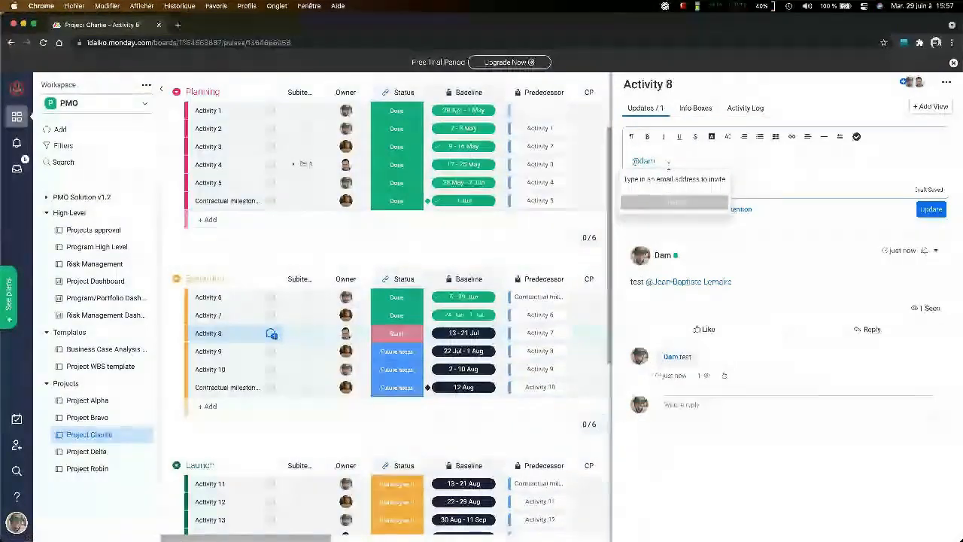
key(BackSpace)
text(am)
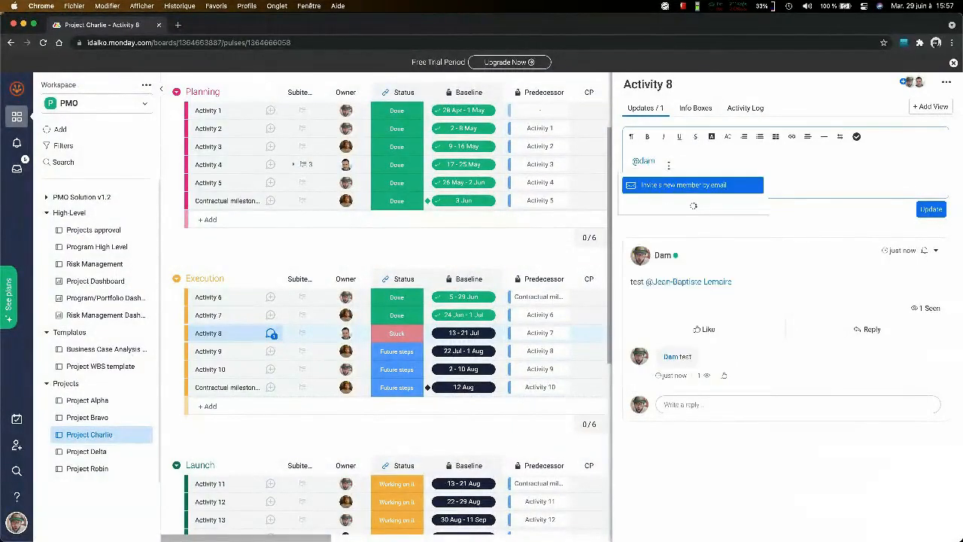
click(654, 196)
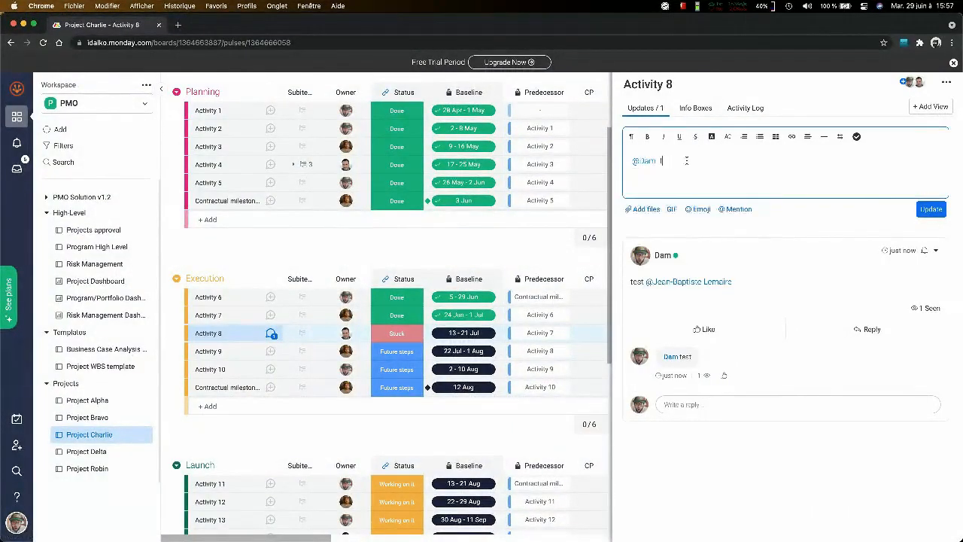
click(931, 210)
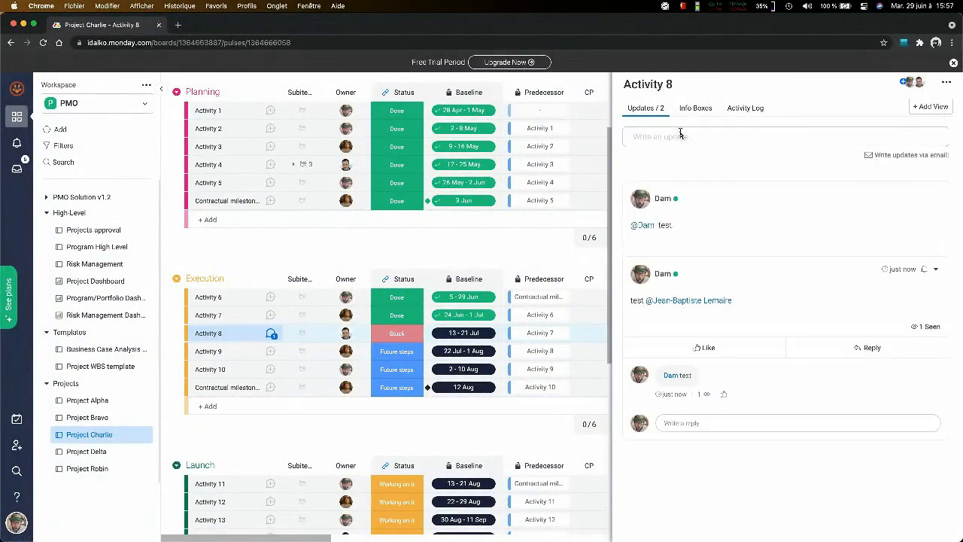
- Open the notifications and filter them by items assigned to the account, then by mentions of it
click(18, 143)
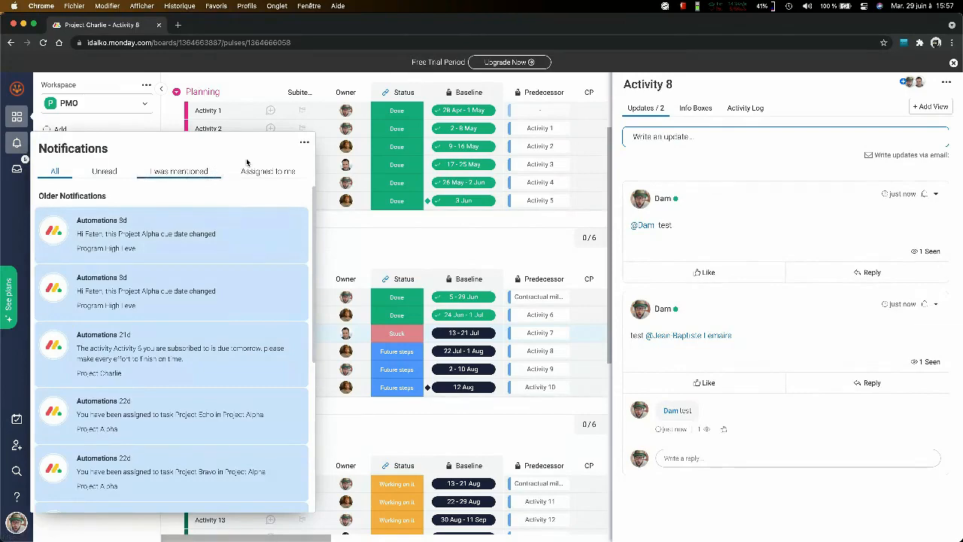
click(271, 171)
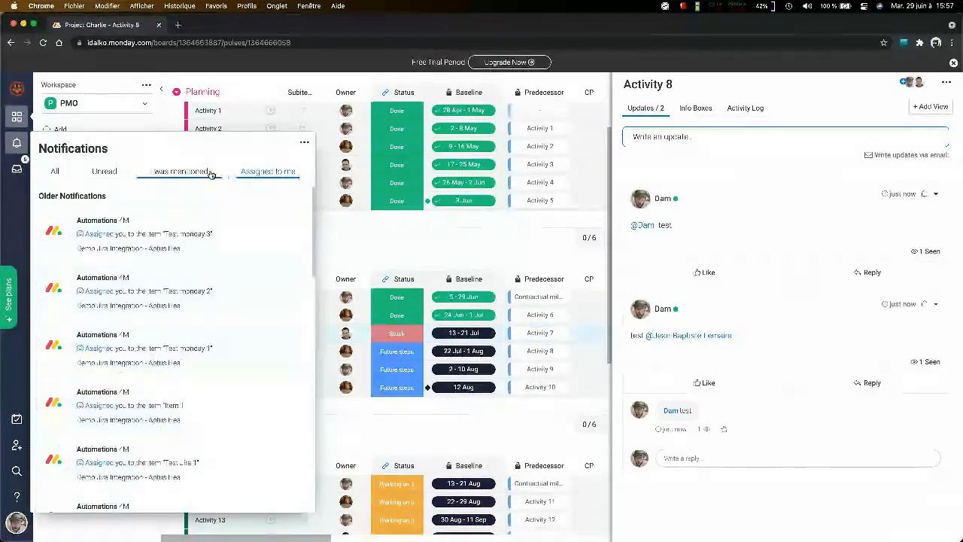
click(181, 172)
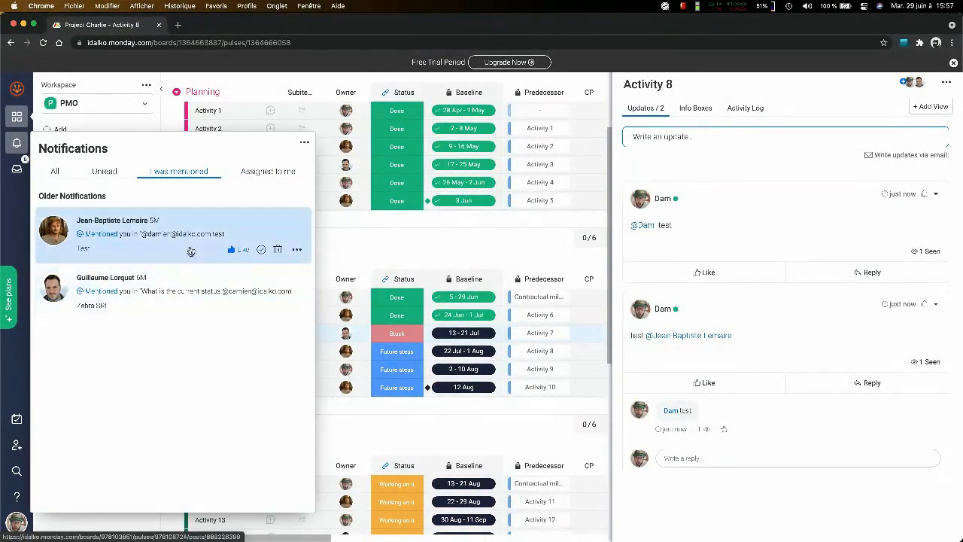
- Open the newest mention notification in a separate browser tab, close it, and check the list of mentions again
mouse_move(205, 249)
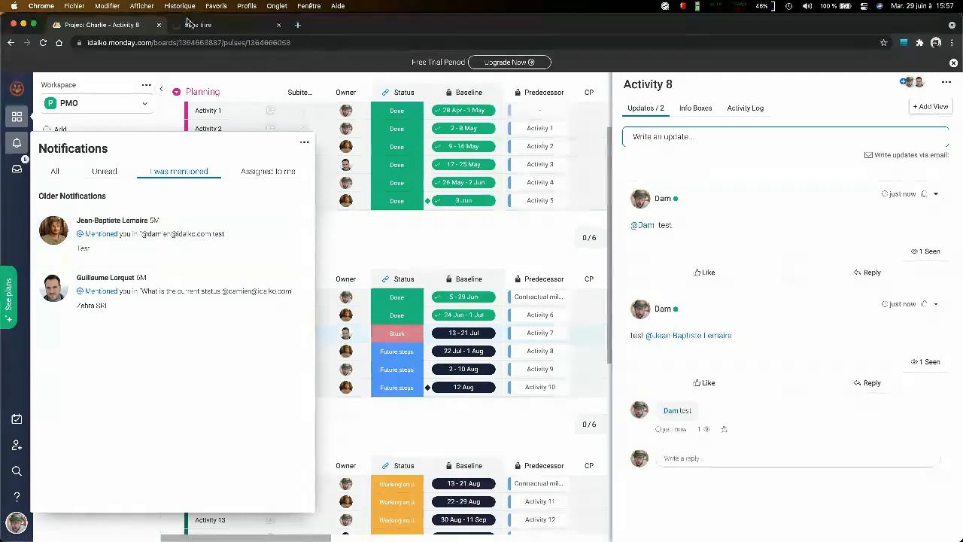
click(181, 243)
click(252, 27)
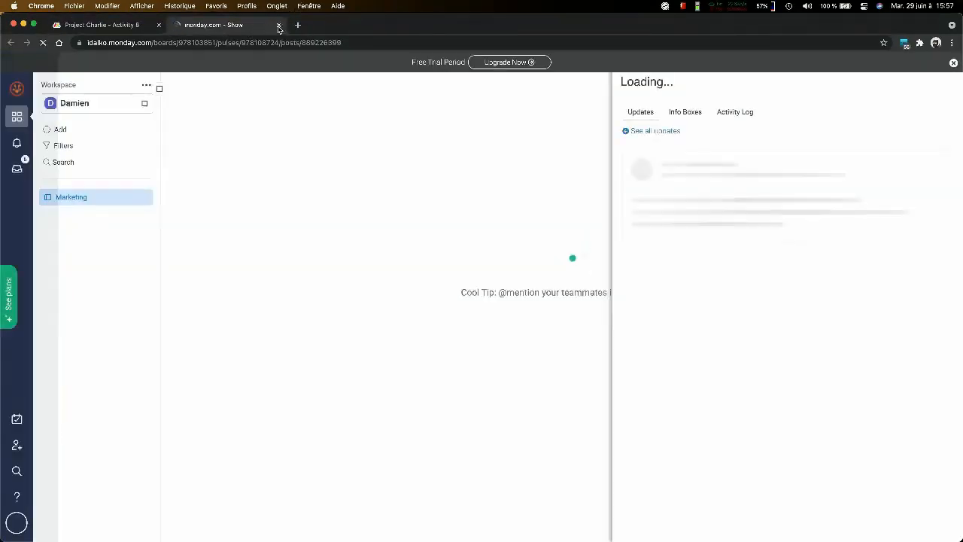
click(279, 25)
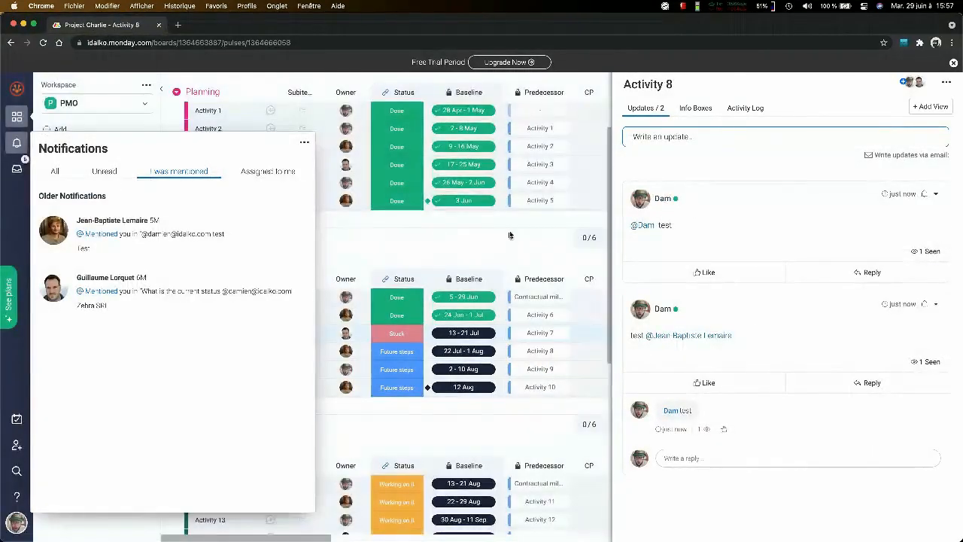
click(509, 235)
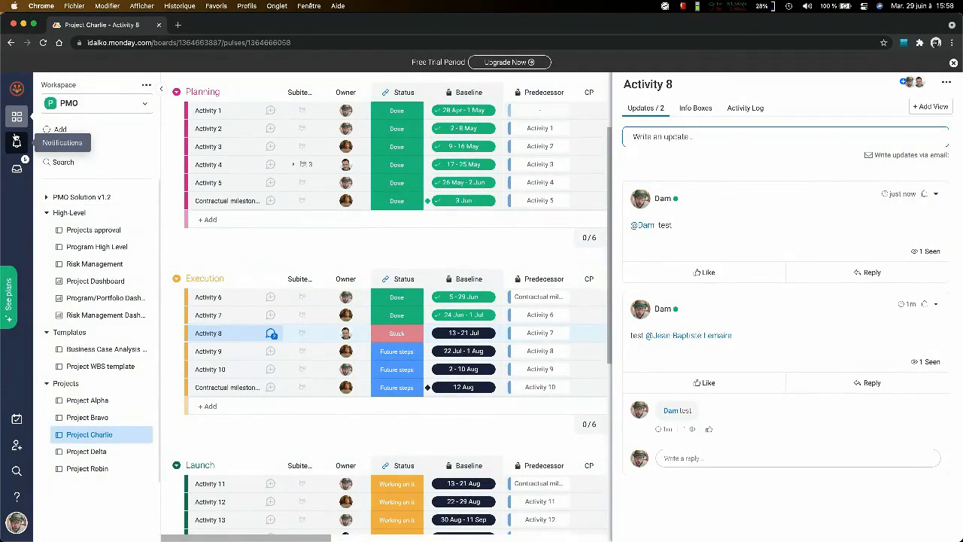
click(16, 141)
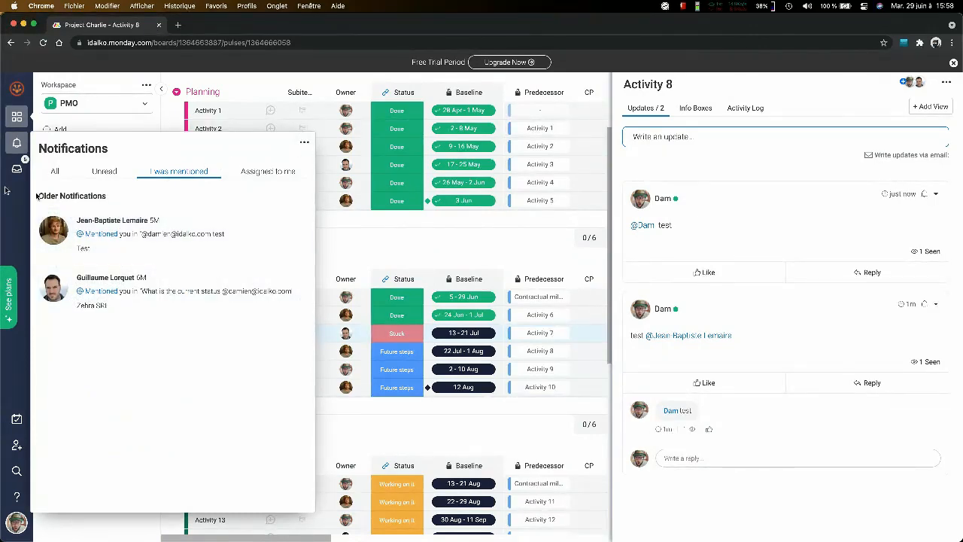
click(430, 243)
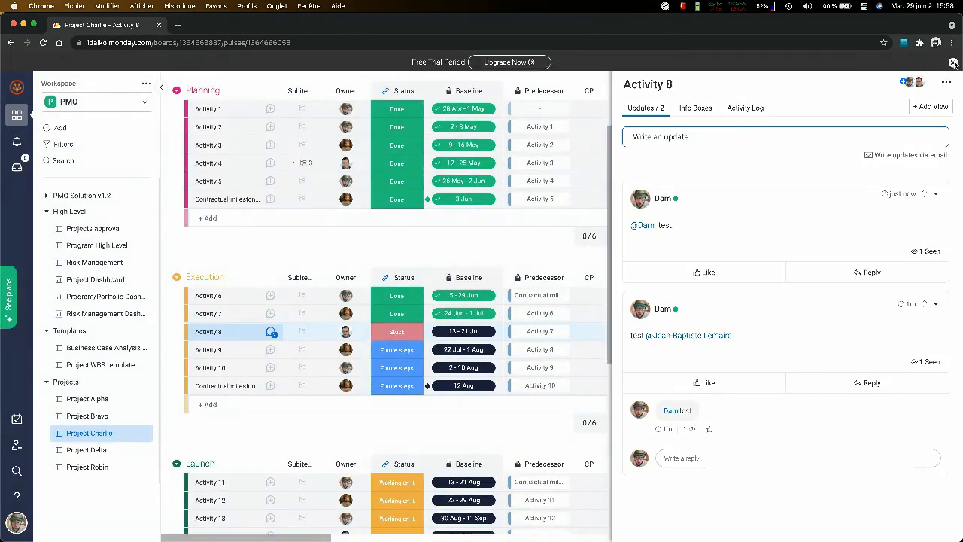
- Dismiss the free-trial banner and close Activity 8's details to look over the full Project Charlie board
click(954, 64)
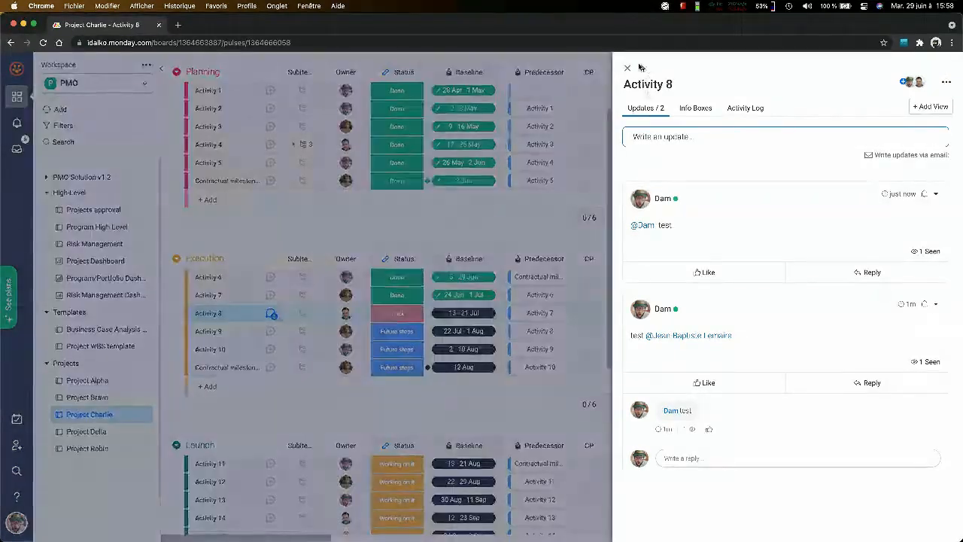
click(630, 67)
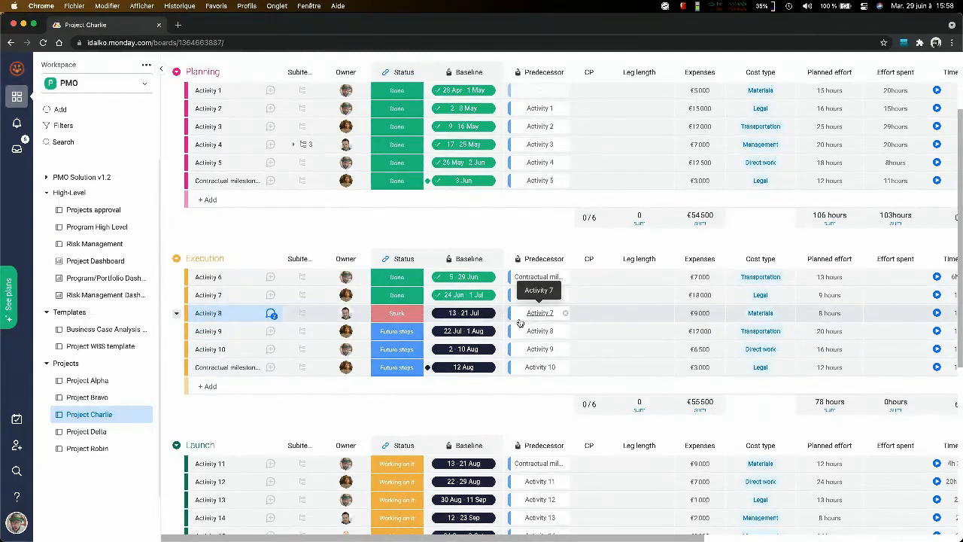
scroll(523, 322, down, 1)
scroll(521, 326, down, 3)
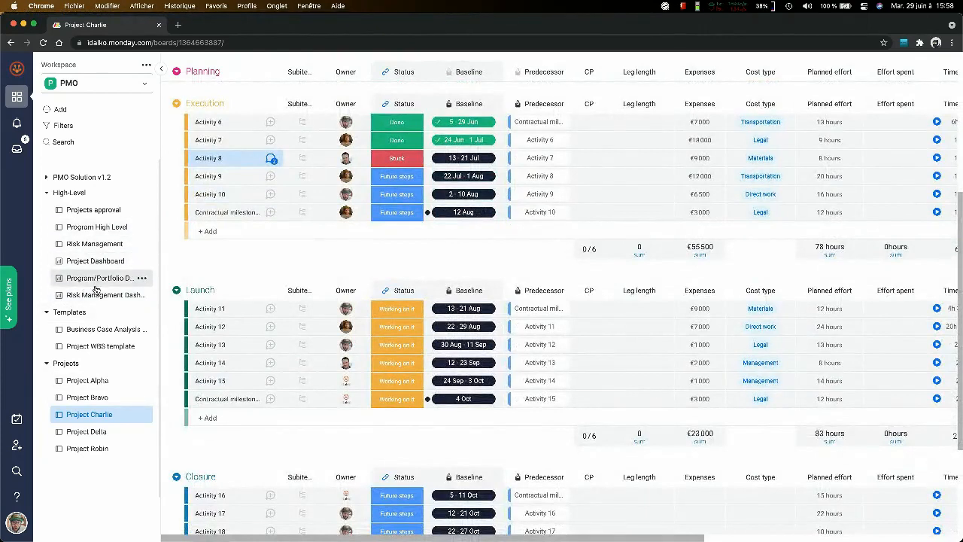
- Open the Risk Management board and examine each project's risks across the probability, impact, loss, response cost and recommendation columns
click(102, 244)
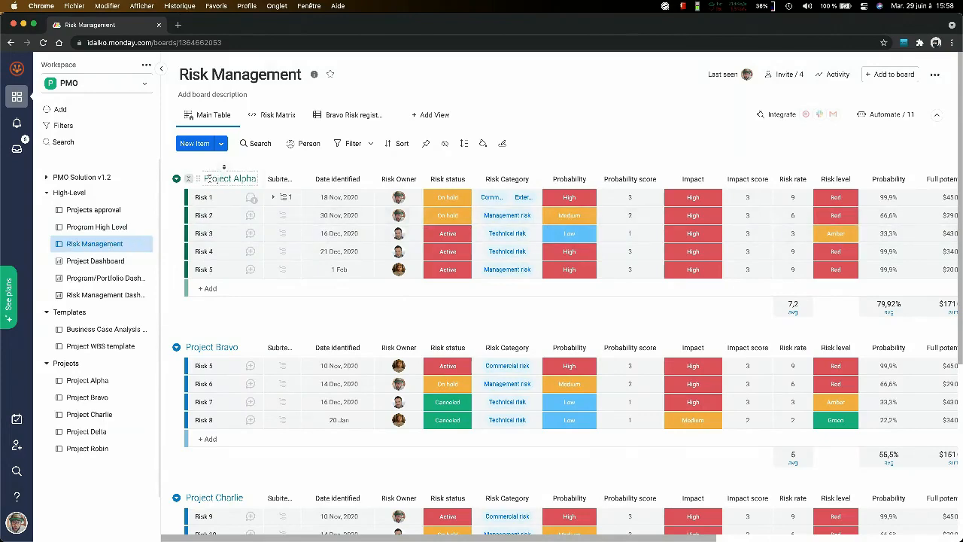
scroll(210, 339, down, 3)
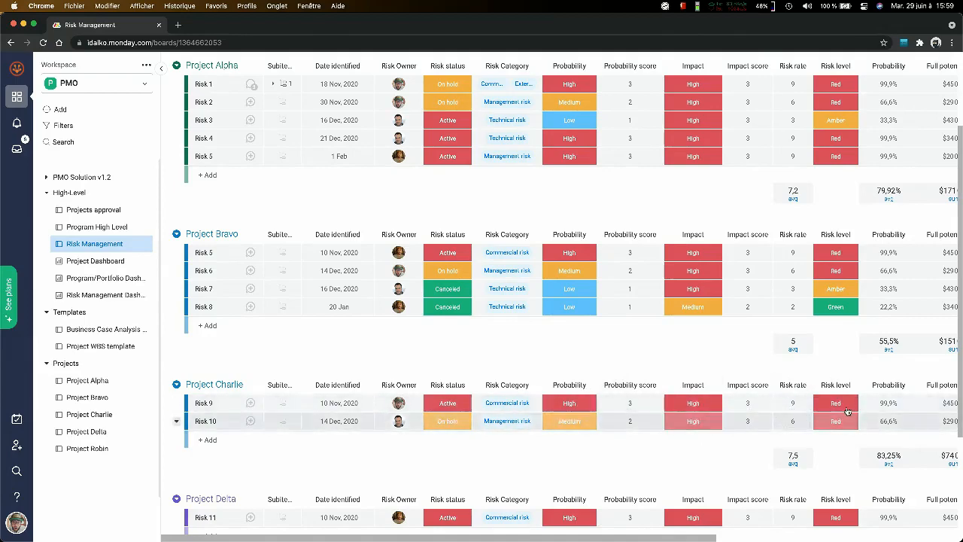
scroll(845, 411, right, 2)
scroll(846, 410, right, 3)
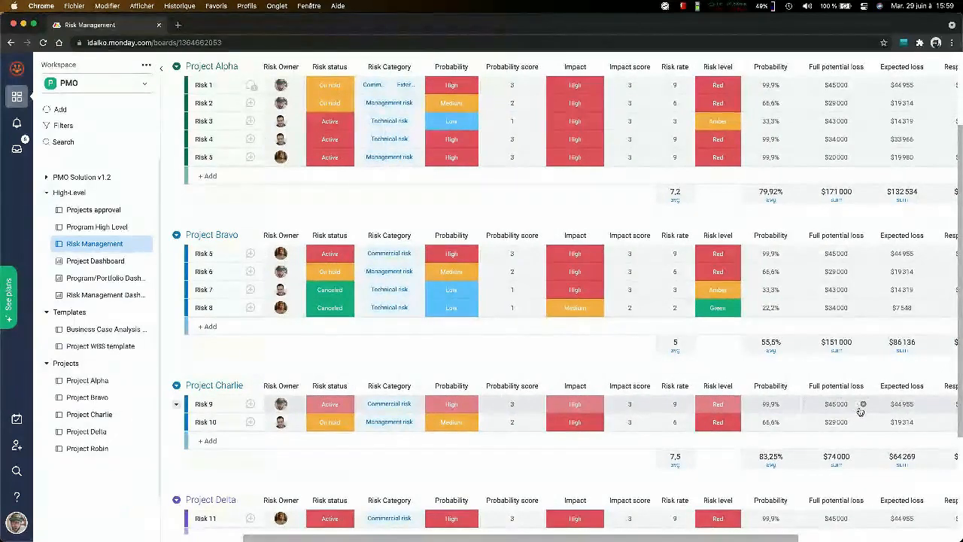
scroll(858, 406, right, 3)
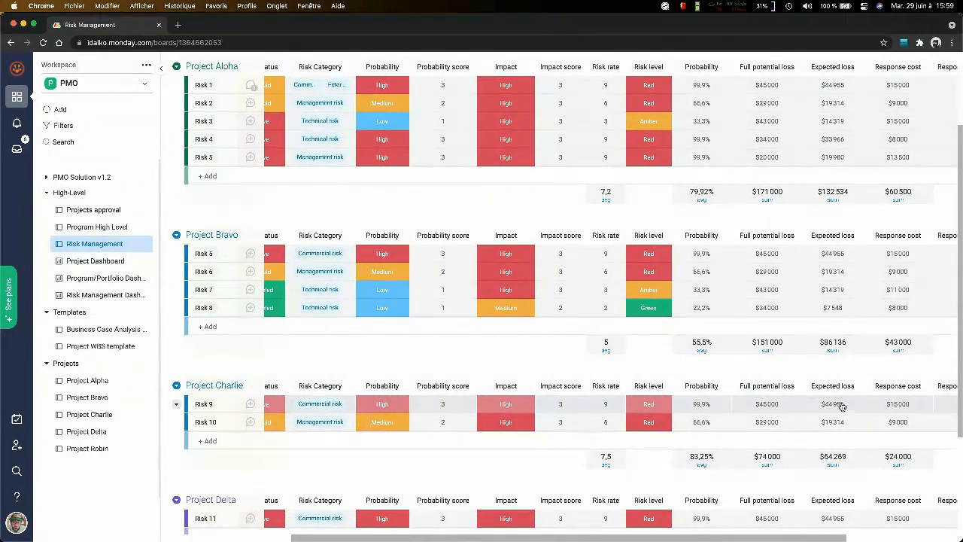
scroll(842, 408, right, 5)
scroll(842, 408, up, 2)
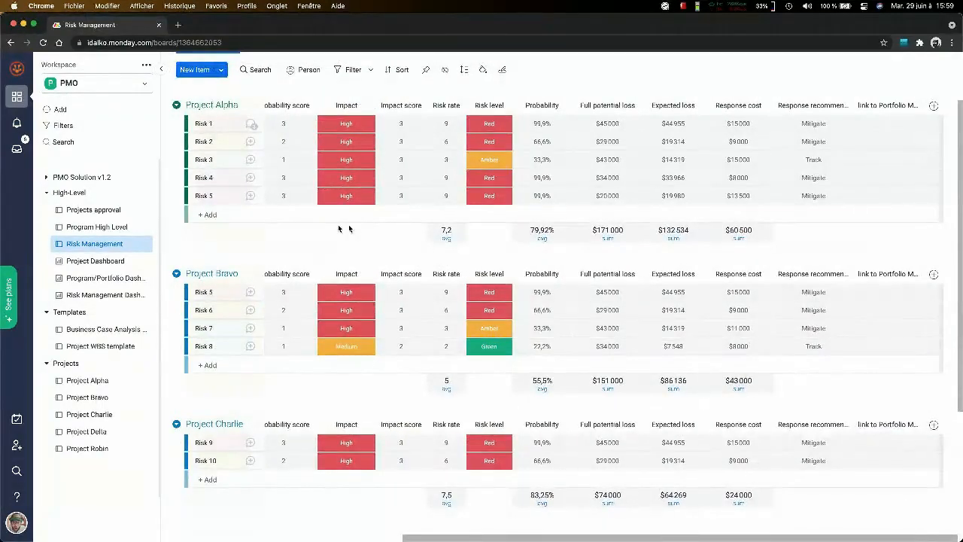
- Open the Risk Management Dashboard and review its lost-cost analysis chart and the red risks of all projects
click(88, 298)
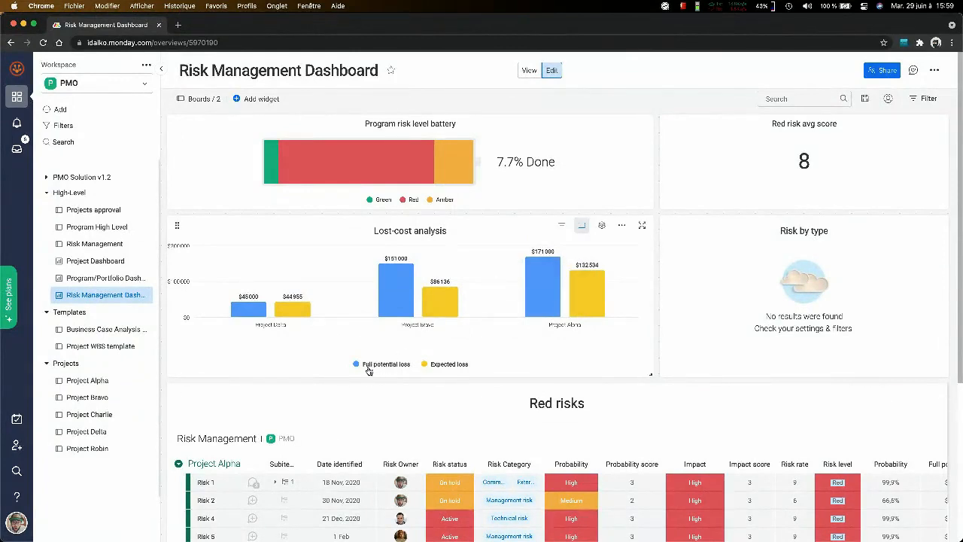
mouse_move(395, 307)
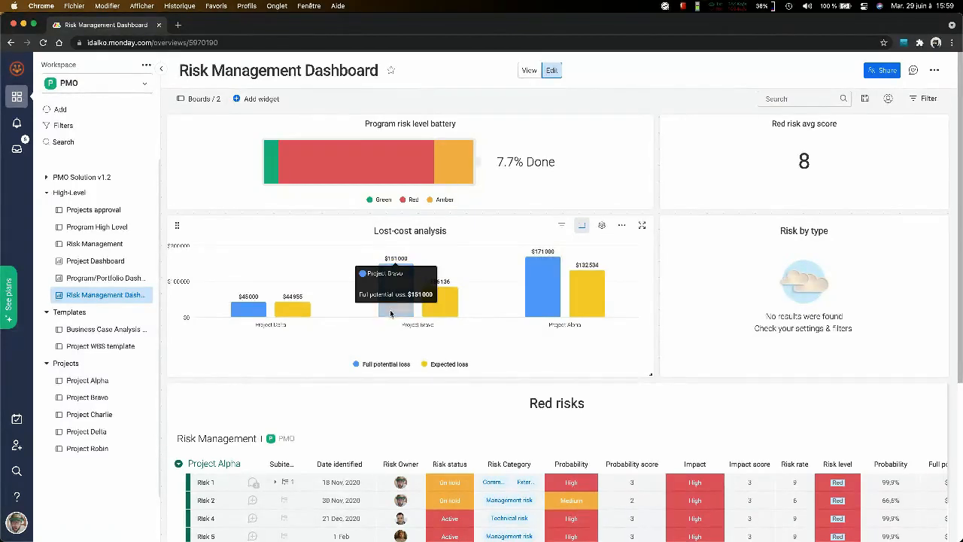
scroll(398, 366, down, 5)
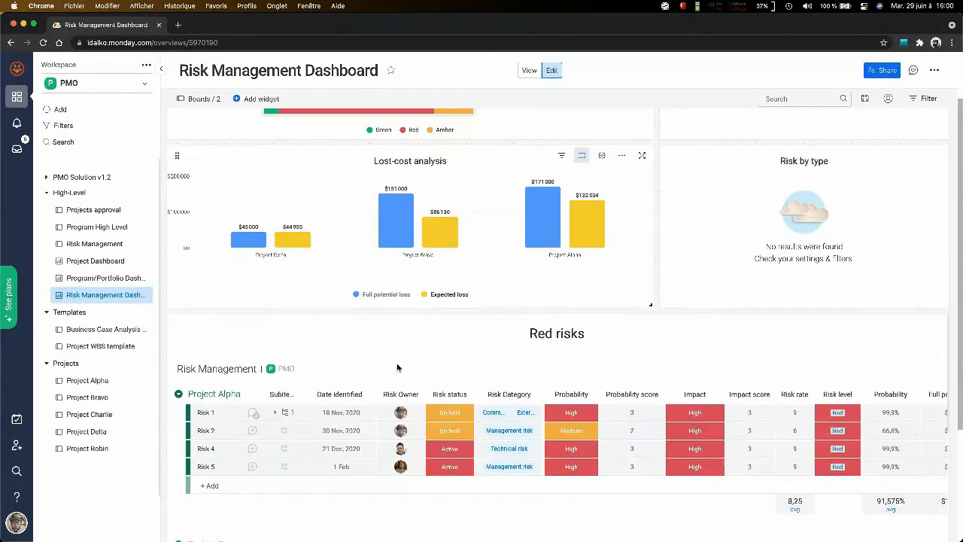
scroll(376, 462, down, 3)
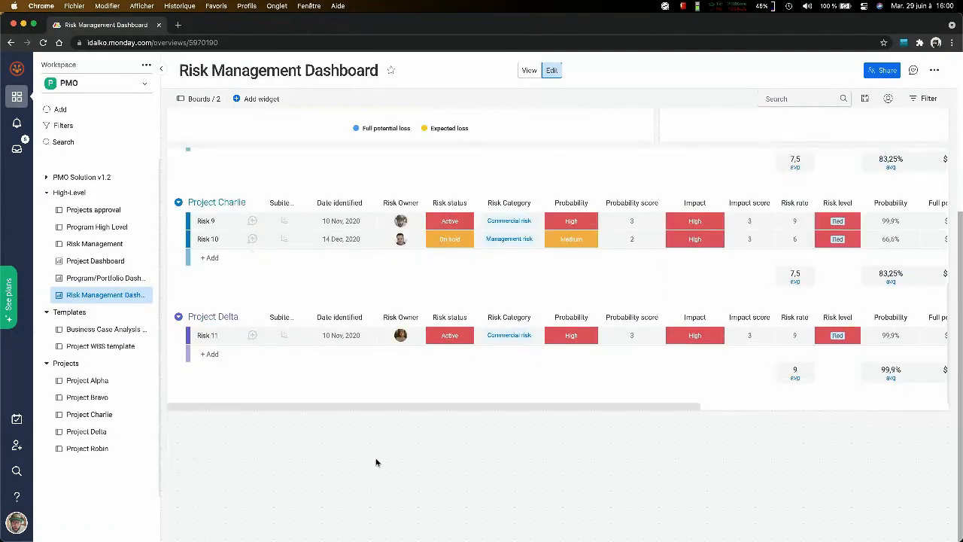
scroll(366, 350, up, 4)
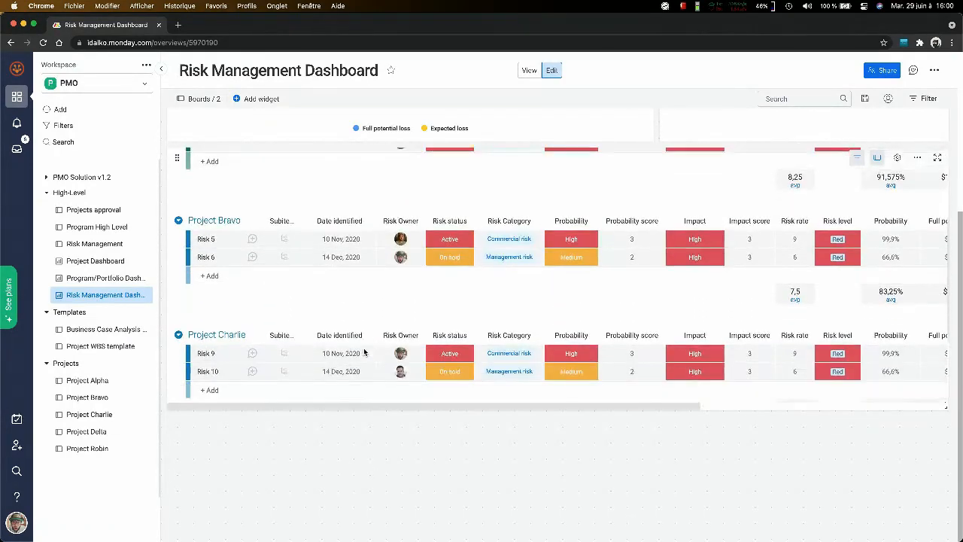
scroll(437, 348, up, 8)
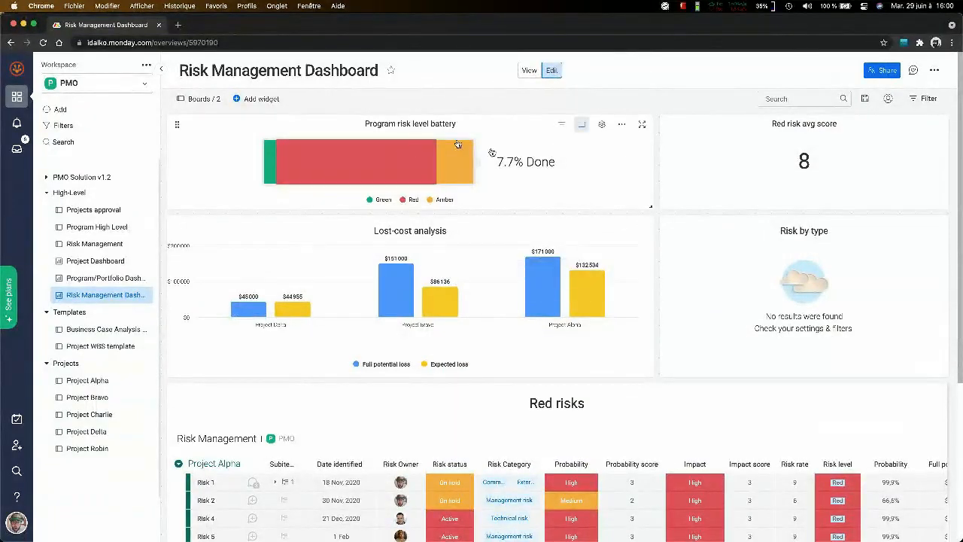
- Compare the full potential loss per project in the lost-cost analysis chart with the red risks listed for each project
mouse_move(555, 287)
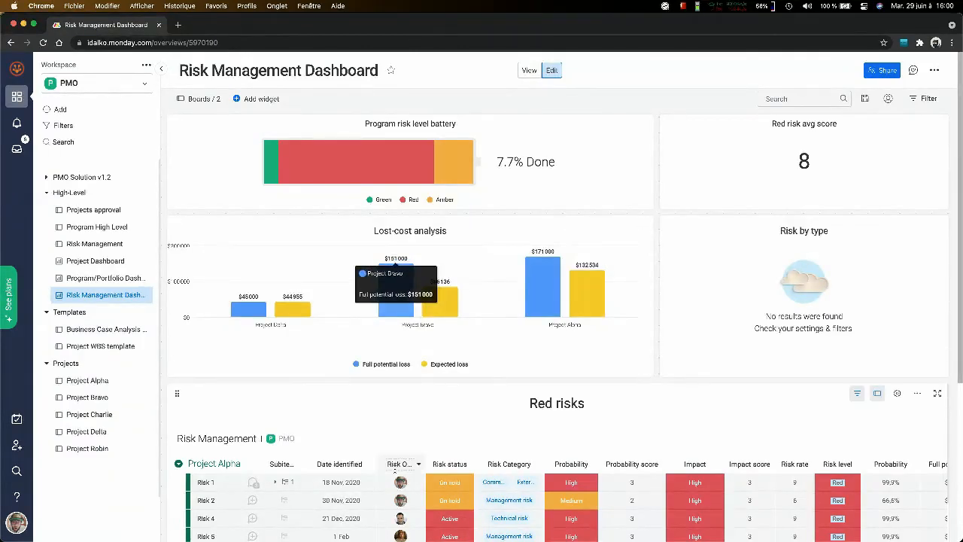
scroll(434, 512, down, 3)
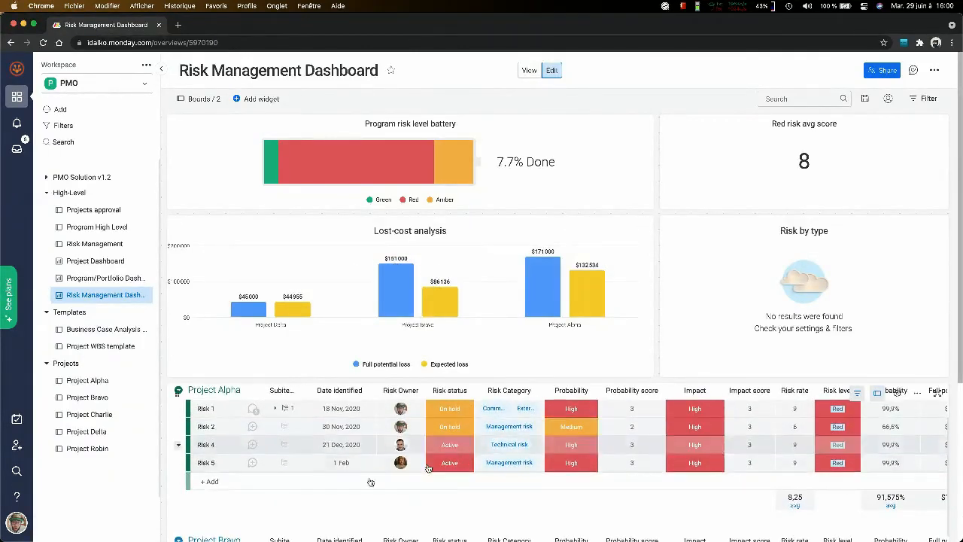
scroll(698, 426, down, 5)
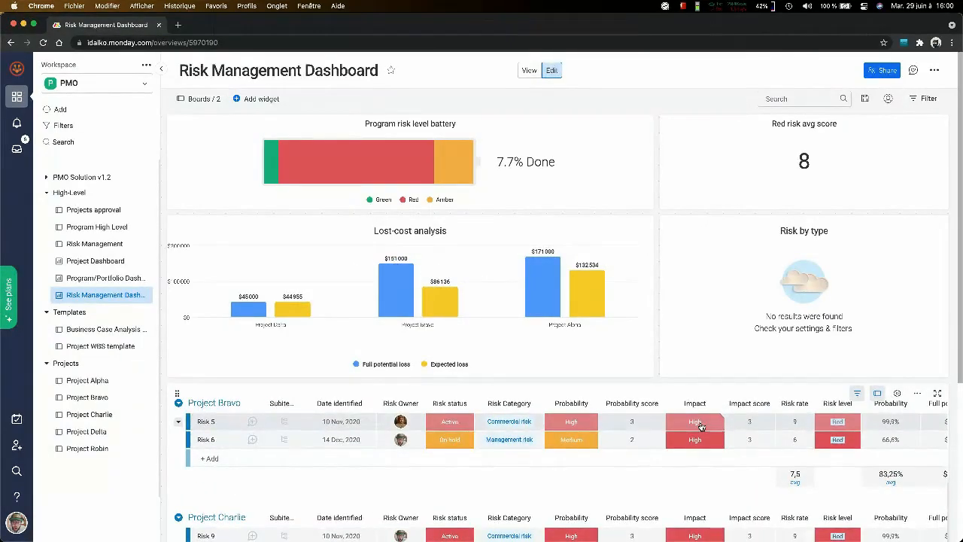
scroll(790, 435, down, 3)
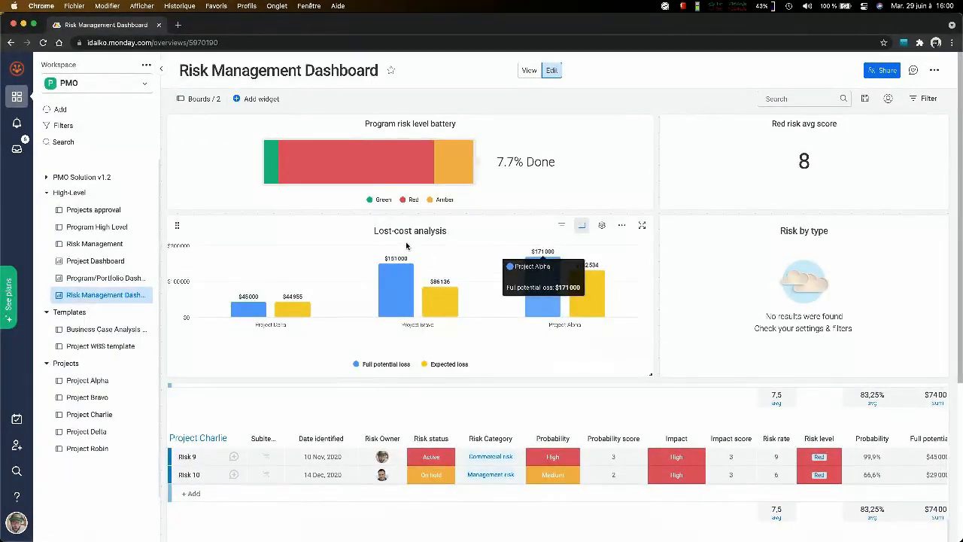
mouse_move(431, 317)
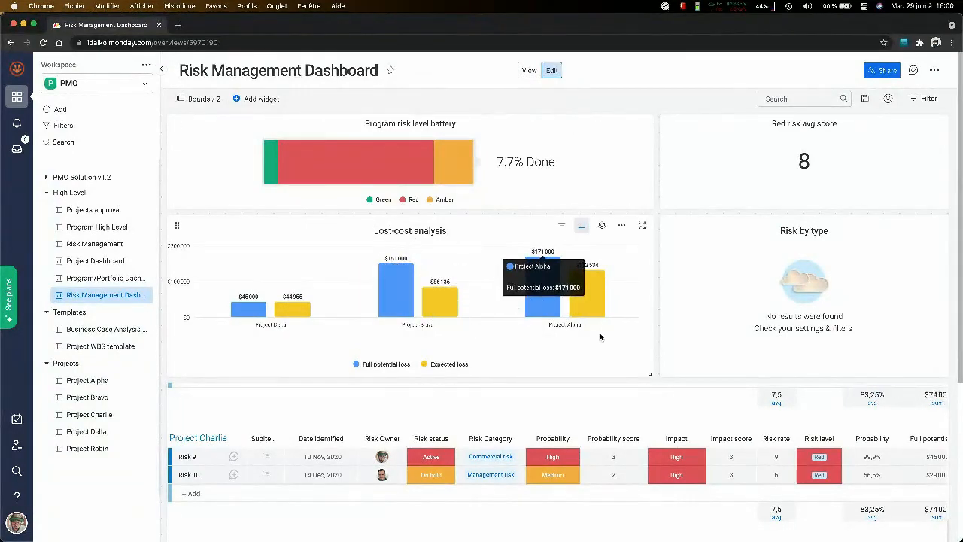
scroll(785, 382, down, 5)
scroll(785, 381, down, 1)
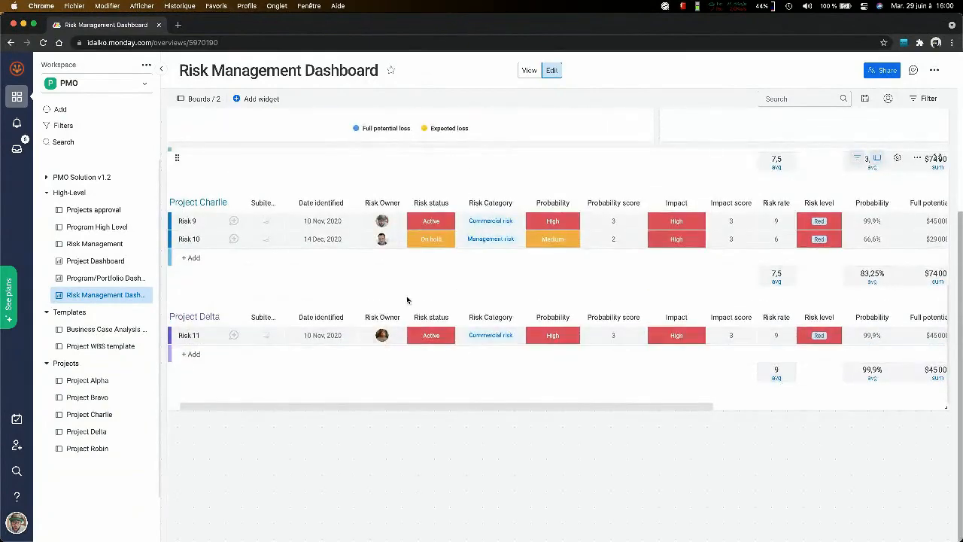
scroll(430, 373, up, 6)
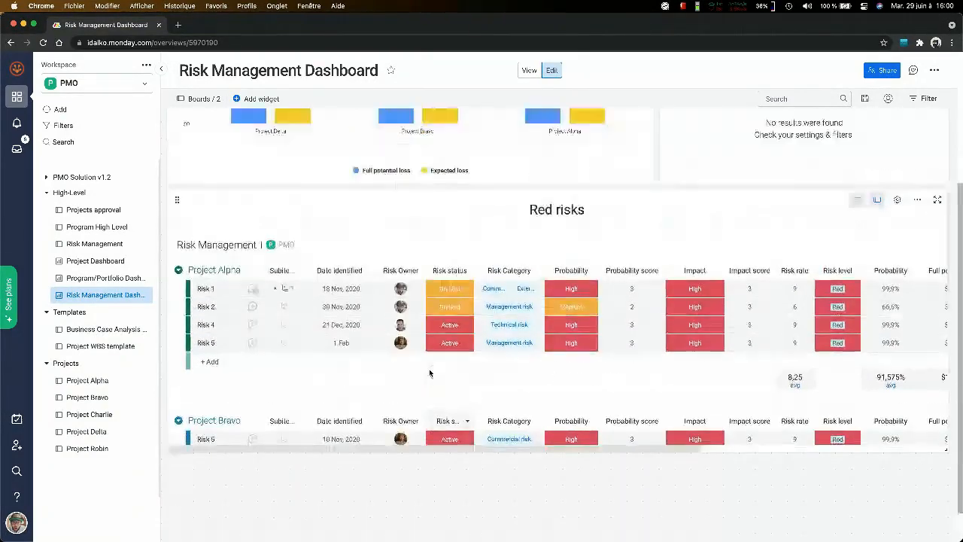
scroll(429, 373, up, 1)
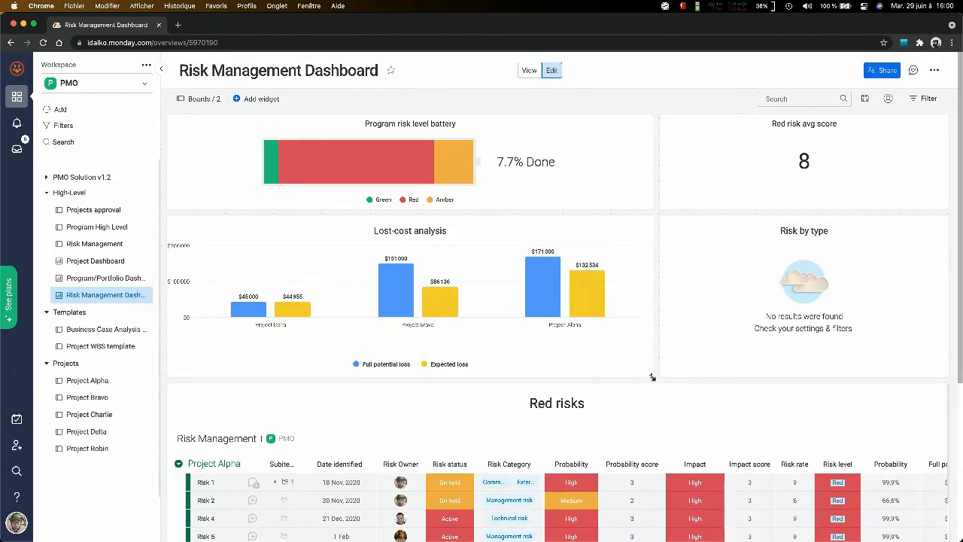
- Enlarge the Lost-cost analysis widget to nearly the full dashboard width and check how the surrounding widgets are arranged
drag(652, 377, 930, 424)
scroll(542, 359, down, 5)
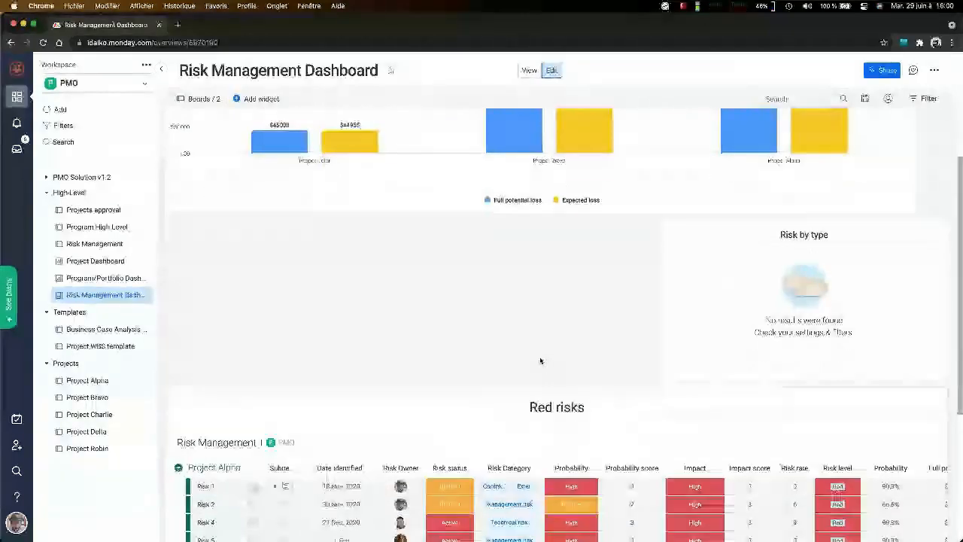
scroll(453, 442, down, 5)
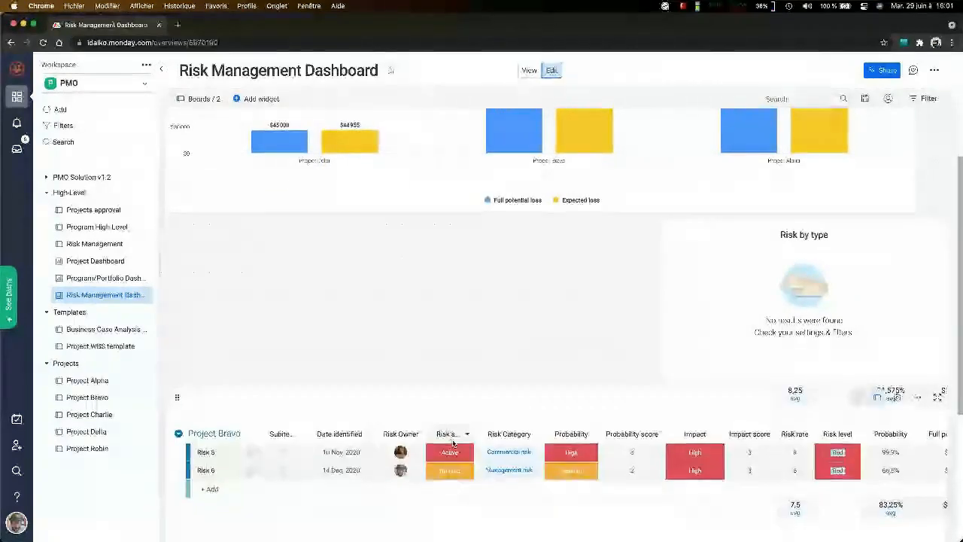
scroll(453, 442, up, 8)
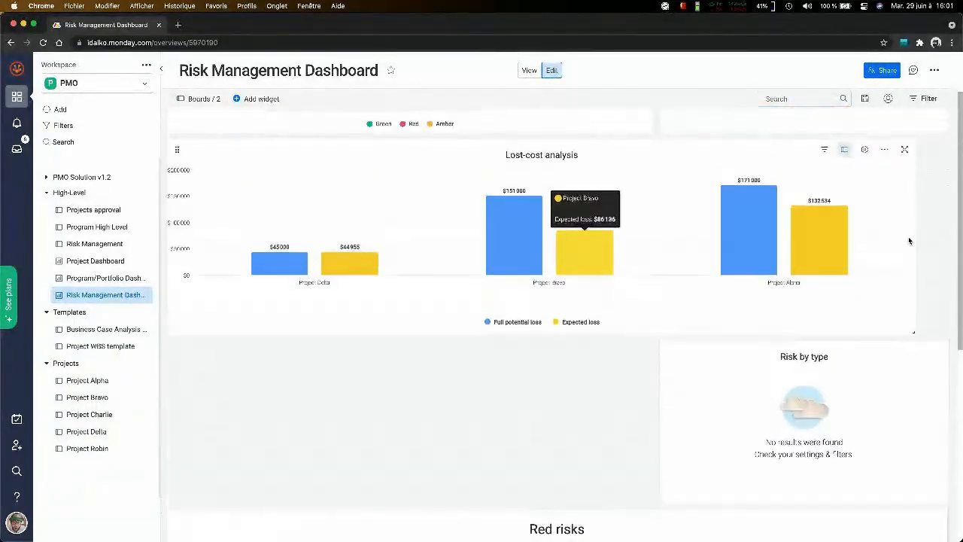
- Open the Lost-cost analysis chart's settings and review the available chart types and the additional sorting and display settings
click(866, 149)
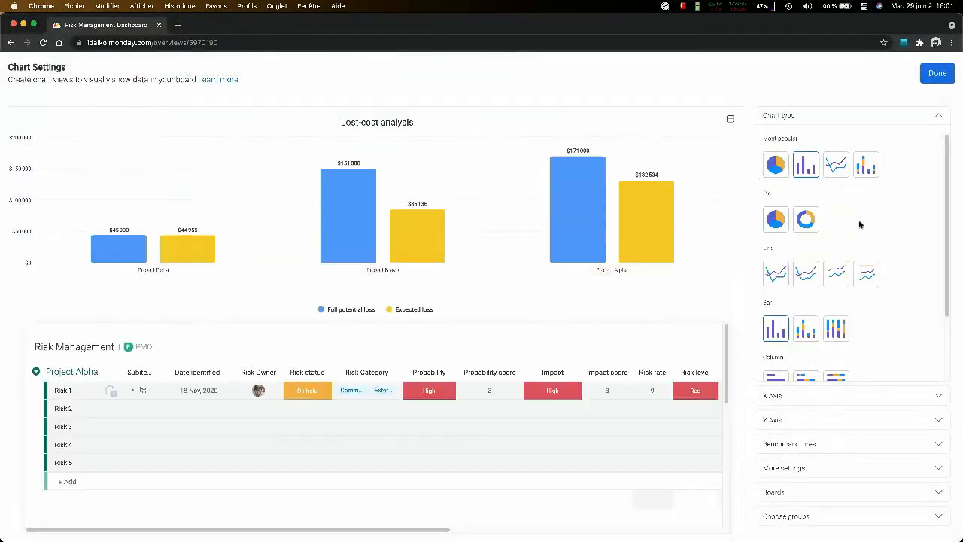
scroll(843, 331, down, 2)
scroll(840, 338, up, 3)
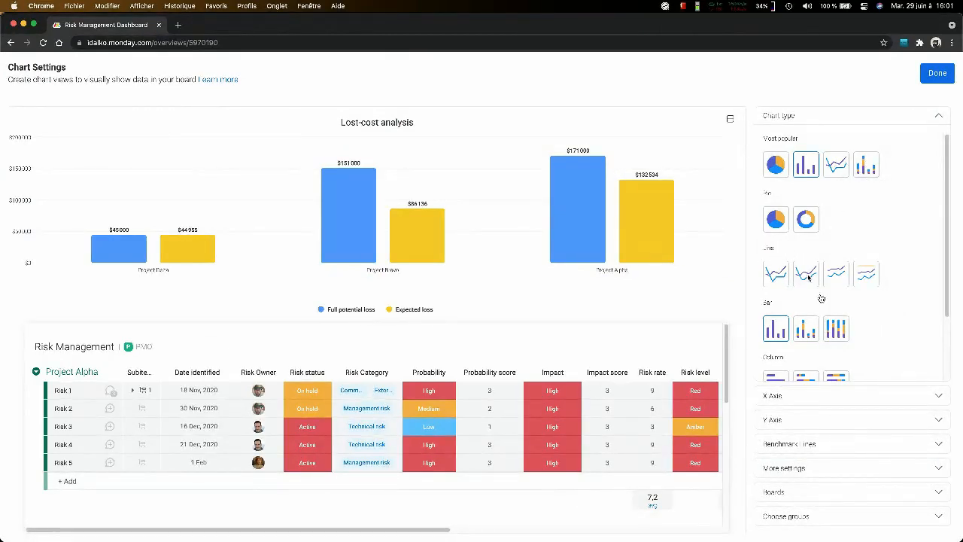
scroll(822, 300, down, 3)
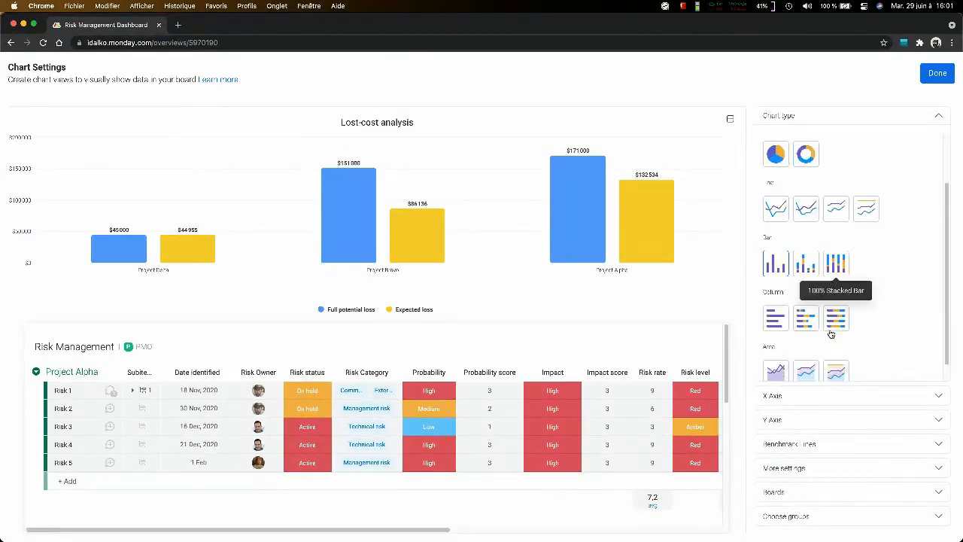
click(825, 475)
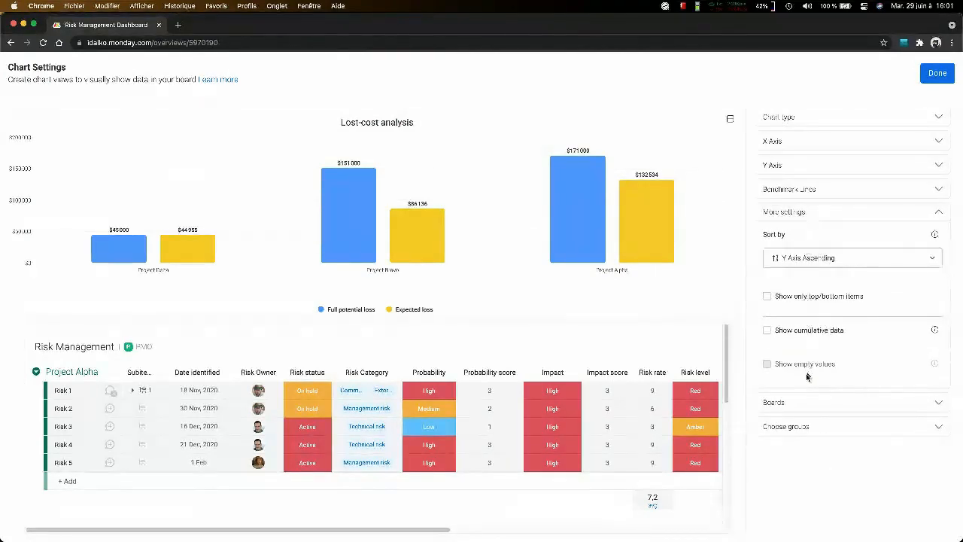
- Review which boards feed the Lost-cost analysis chart and which can be added, then close its settings without selecting more
click(809, 402)
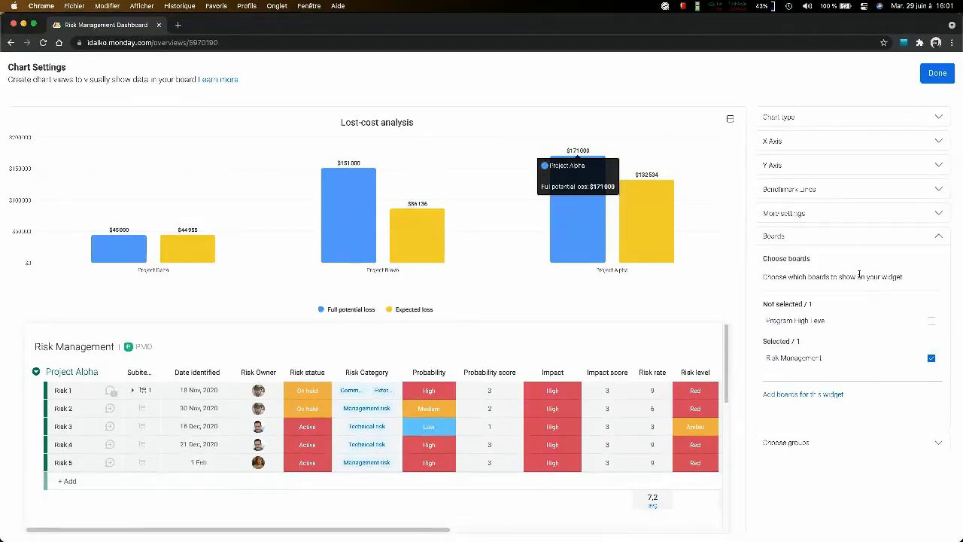
click(802, 394)
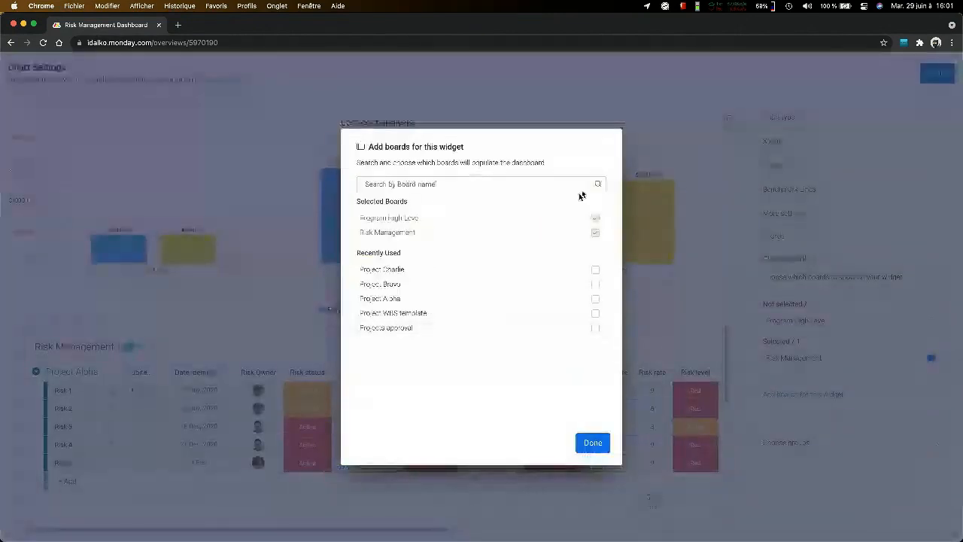
click(595, 442)
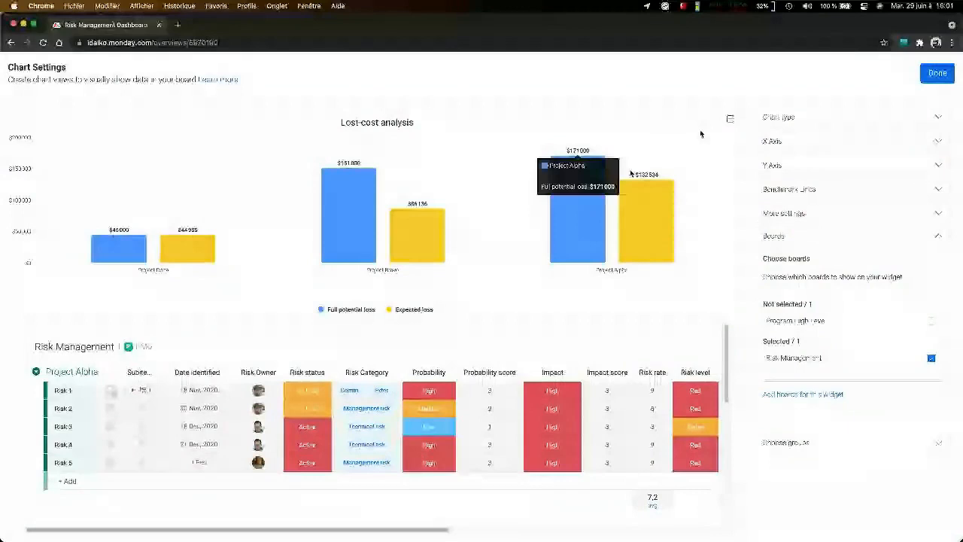
click(938, 73)
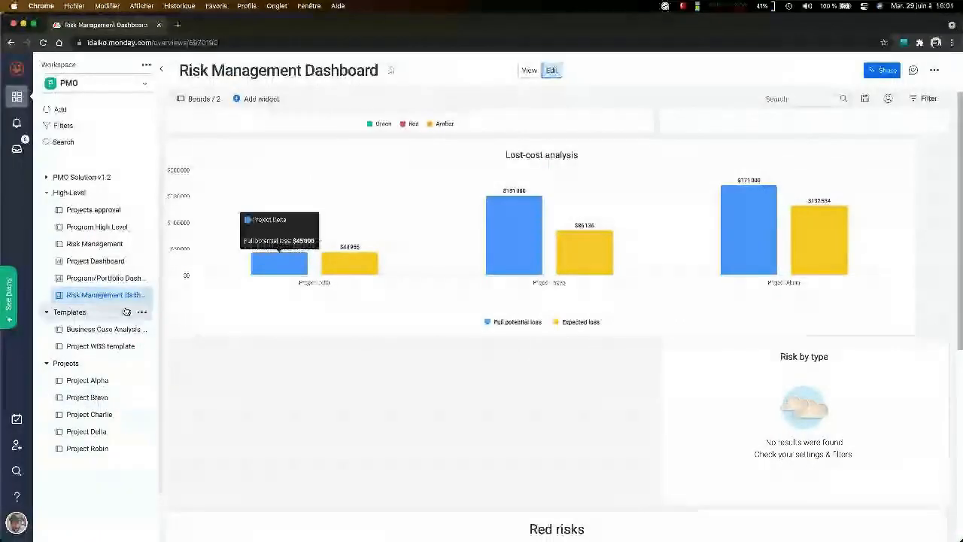
- Look over the risks grouped by project on the Risk Management board and open the Project Charlie board
click(95, 251)
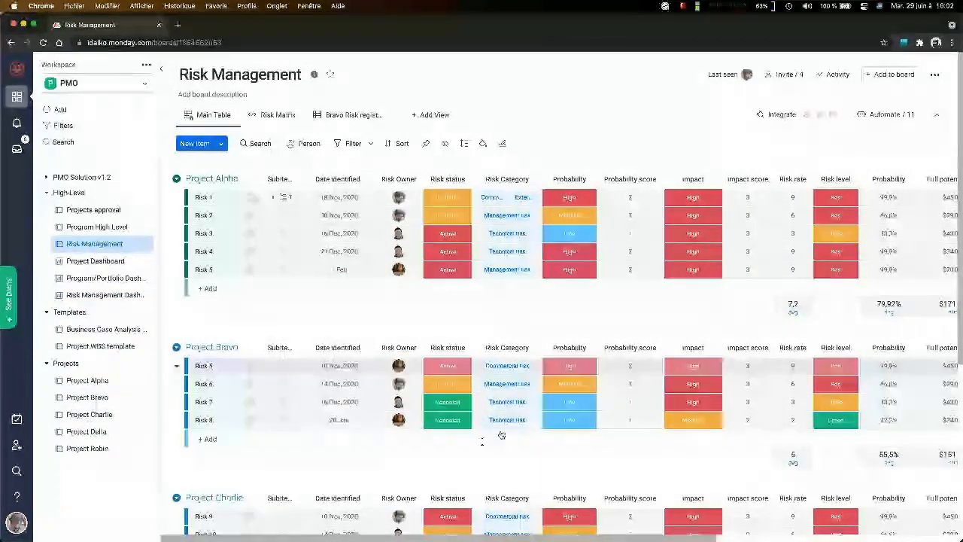
scroll(478, 453, down, 5)
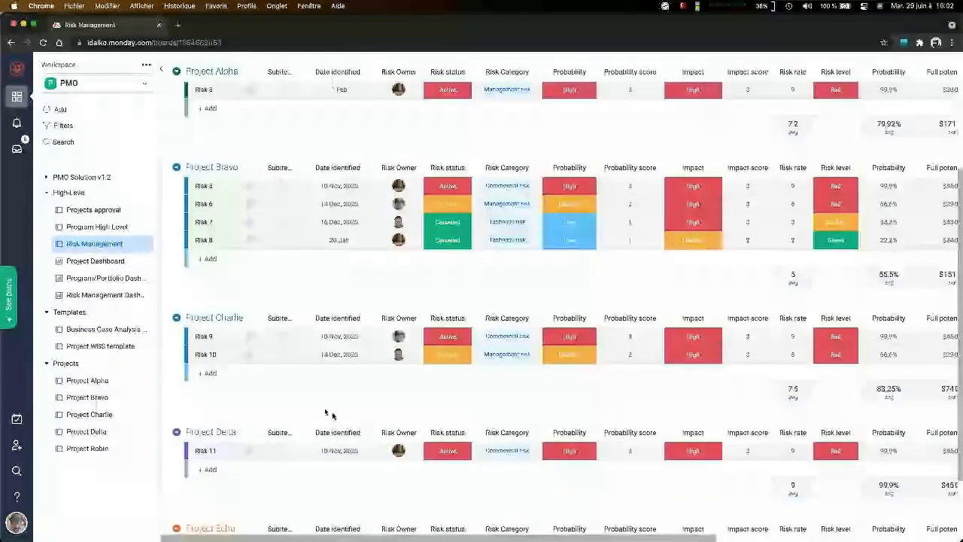
scroll(332, 414, down, 2)
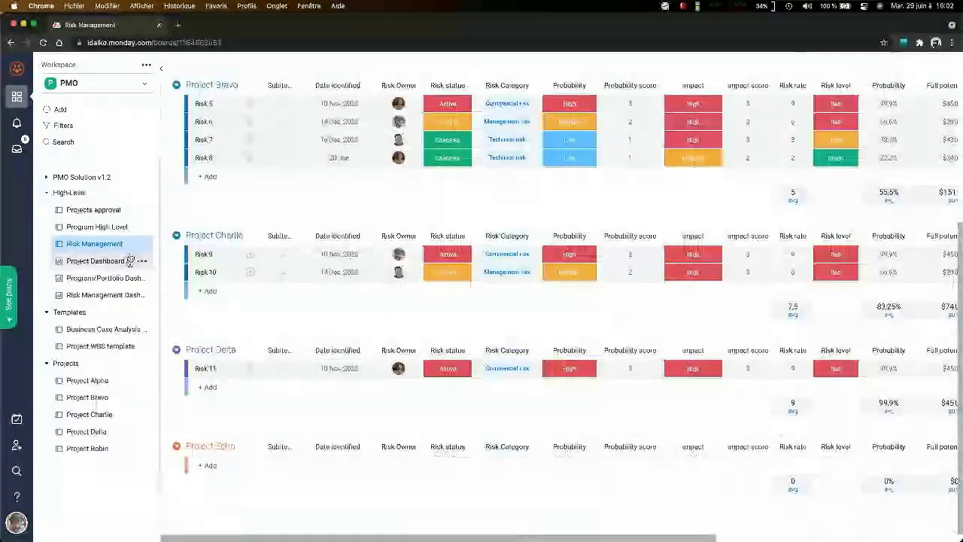
click(106, 414)
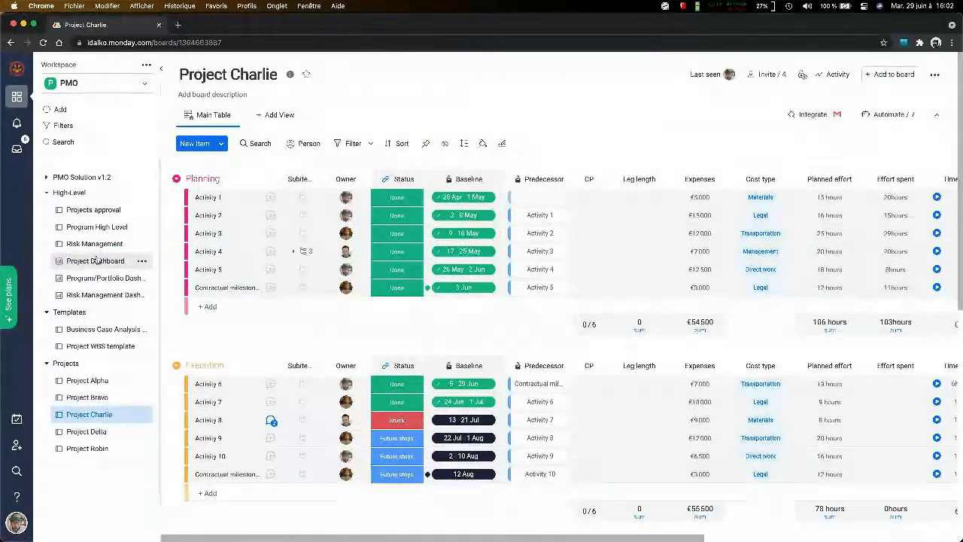
- Open the Project Dashboard, review its countdown, overview and risk widgets, and switch it to view mode
click(96, 260)
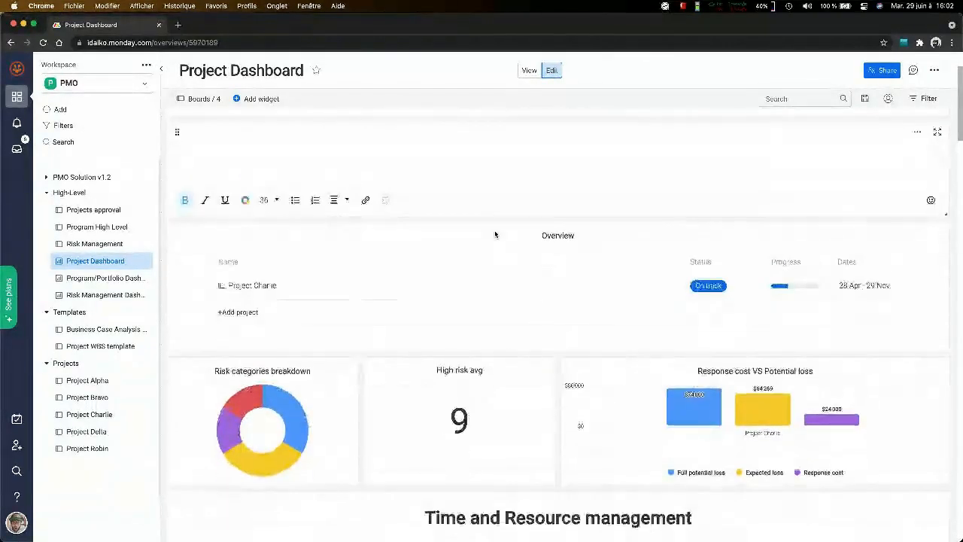
scroll(520, 154, up, 1)
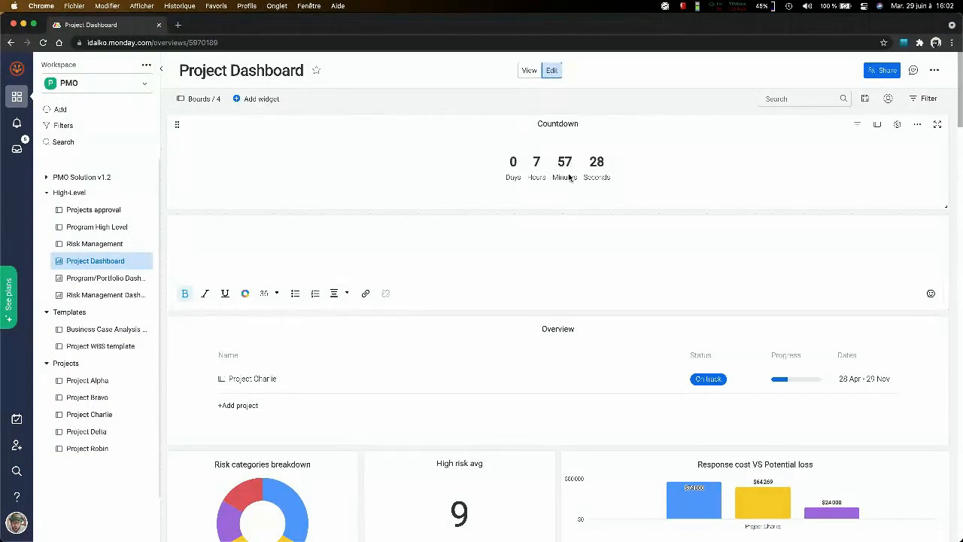
scroll(516, 257, down, 3)
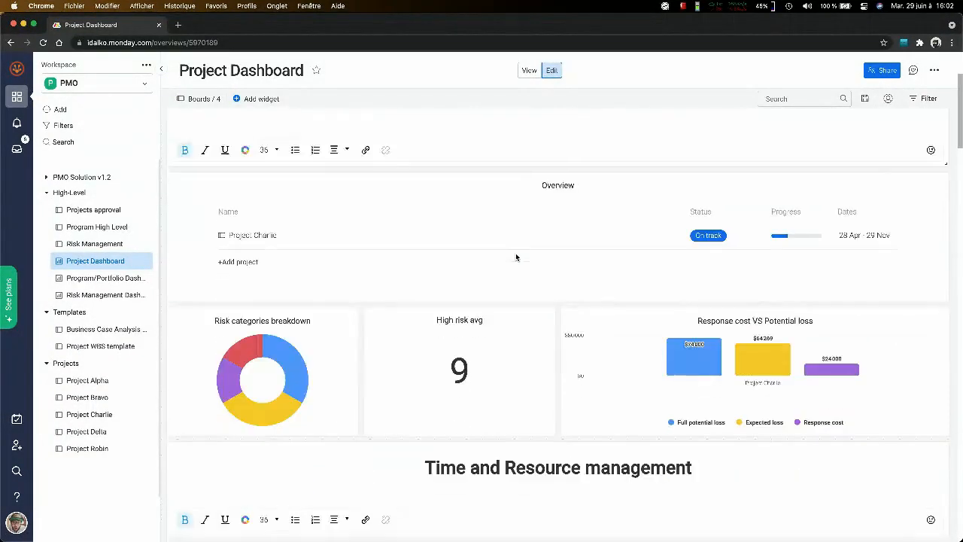
click(529, 70)
scroll(535, 220, down, 1)
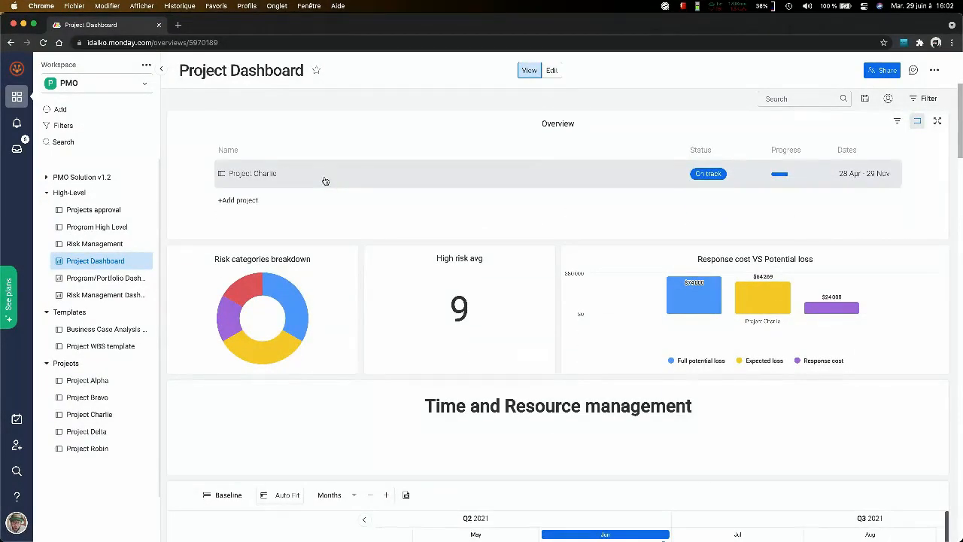
- Open the Overview widget's settings through its add-project option, look through Project Charlie's activities, and close the settings
click(239, 200)
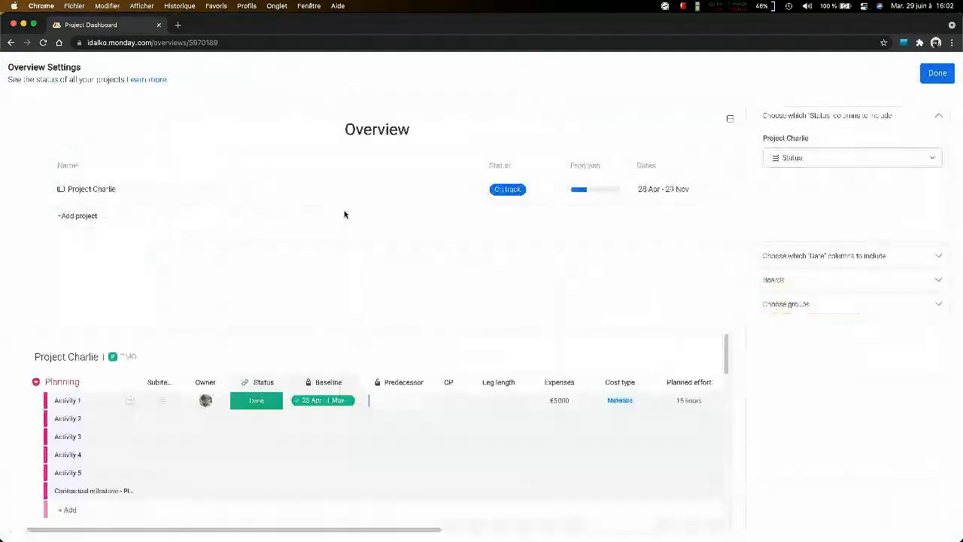
scroll(330, 362, down, 5)
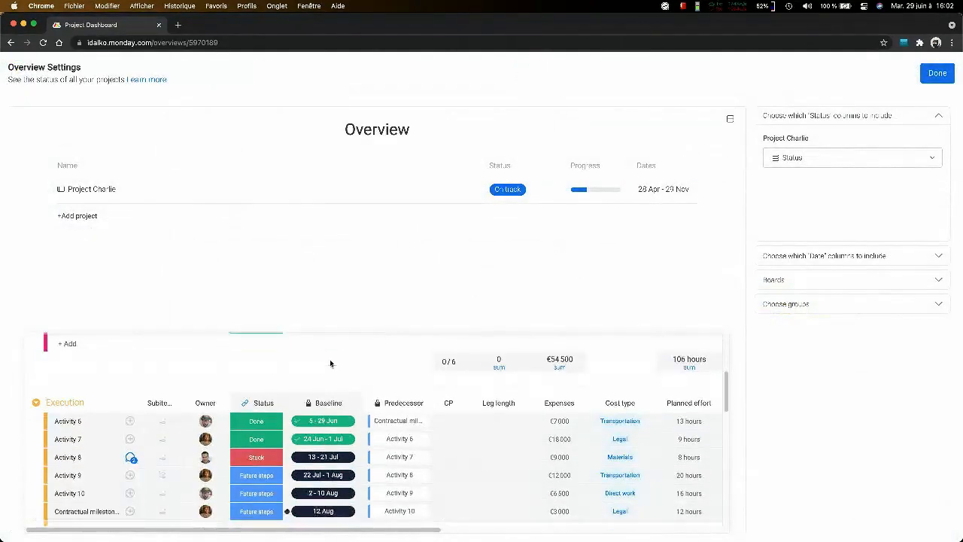
scroll(327, 366, up, 2)
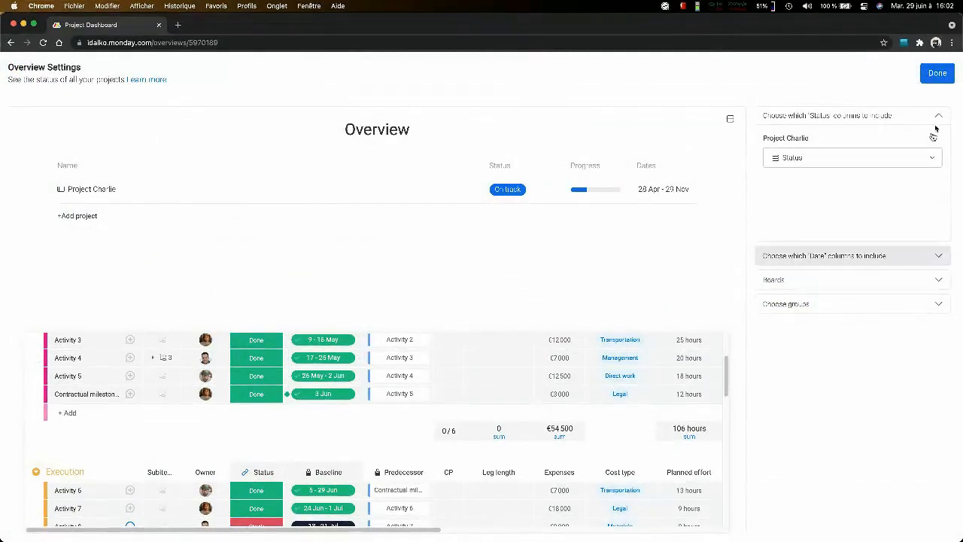
click(936, 73)
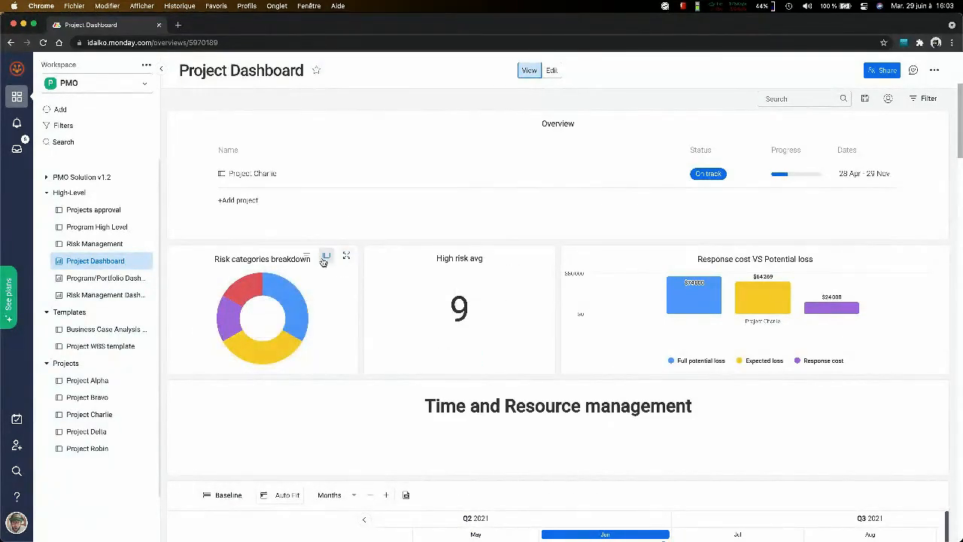
- Switch the dashboard to edit mode and review the Risk categories breakdown chart's types and source boards in its settings
click(552, 70)
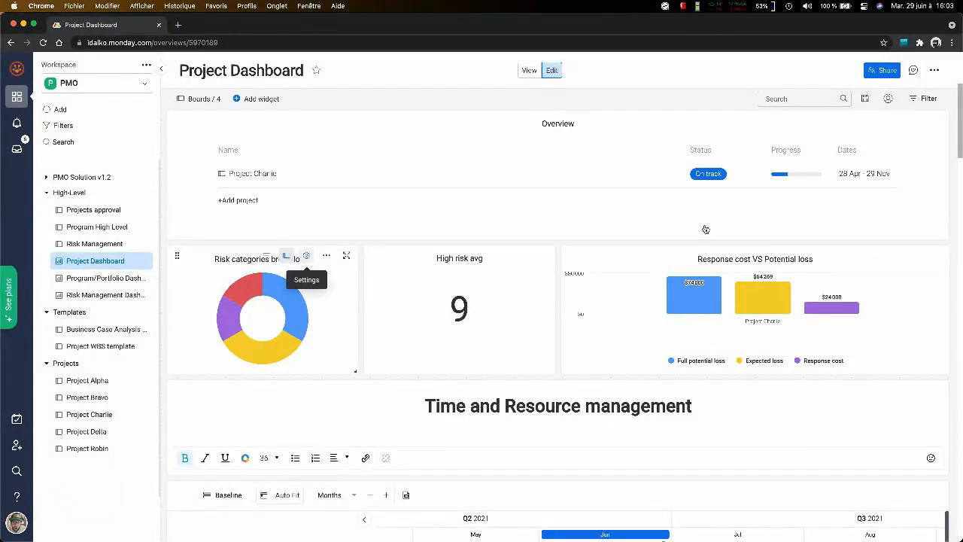
click(306, 255)
scroll(843, 333, down, 2)
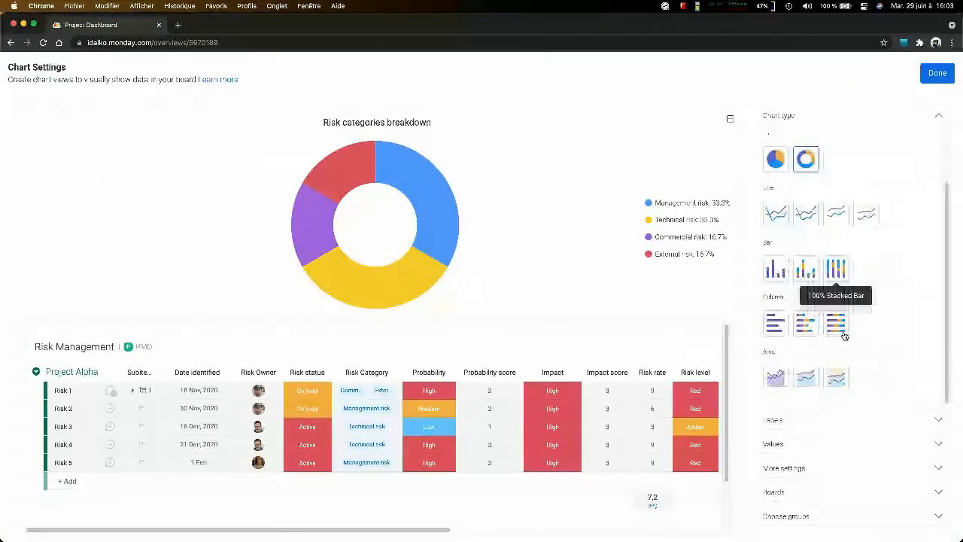
click(811, 493)
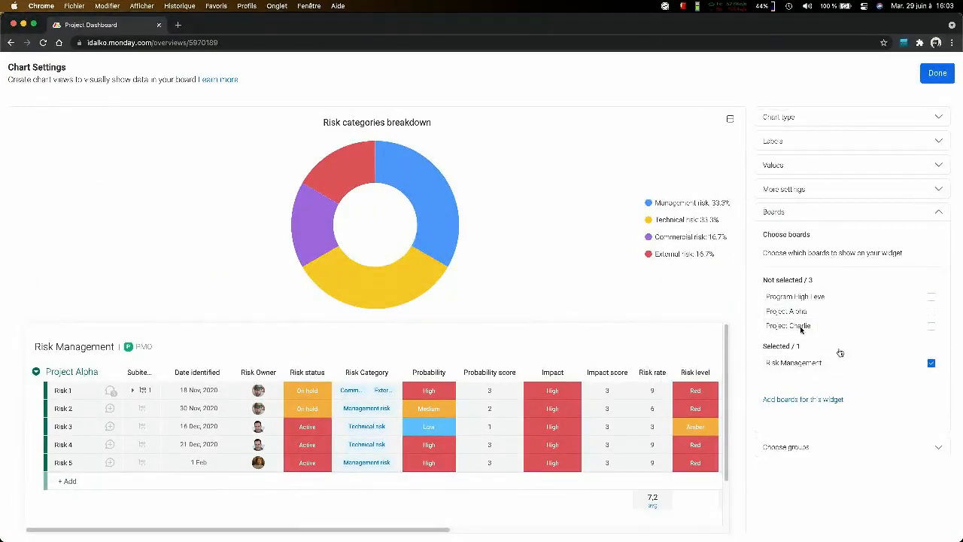
click(940, 78)
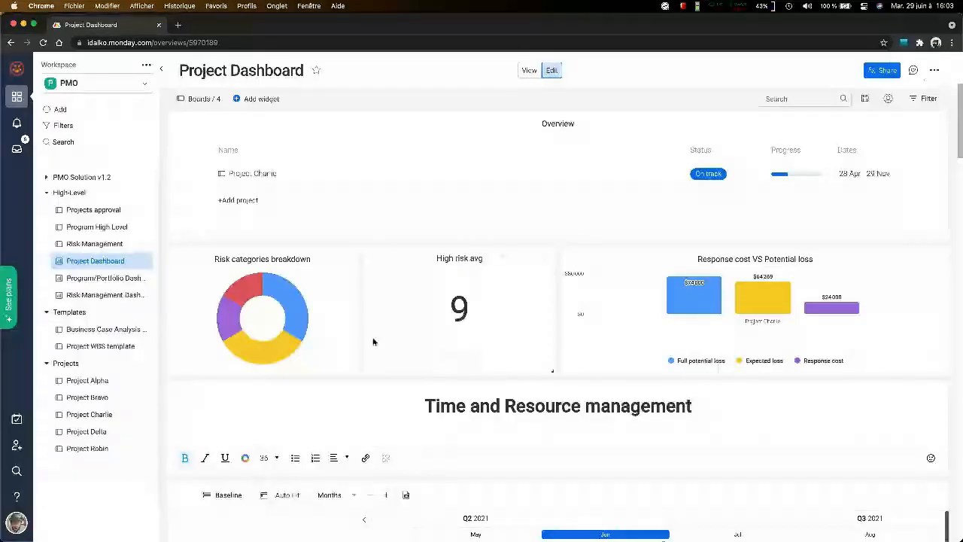
- Review the Response cost VS Potential loss chart and the Time and Resource management section, returning the dashboard to view mode
scroll(818, 287, down, 1)
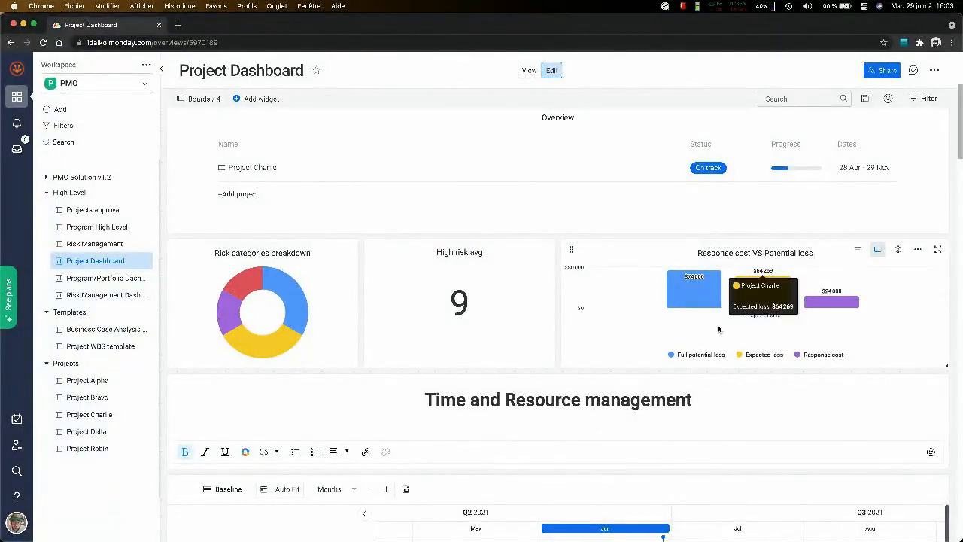
scroll(714, 327, down, 5)
scroll(592, 379, down, 1)
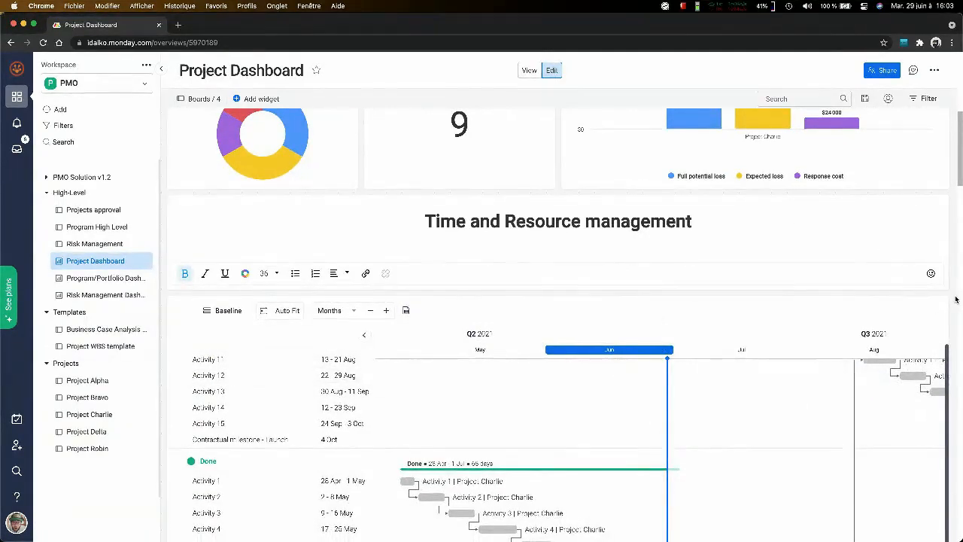
click(527, 75)
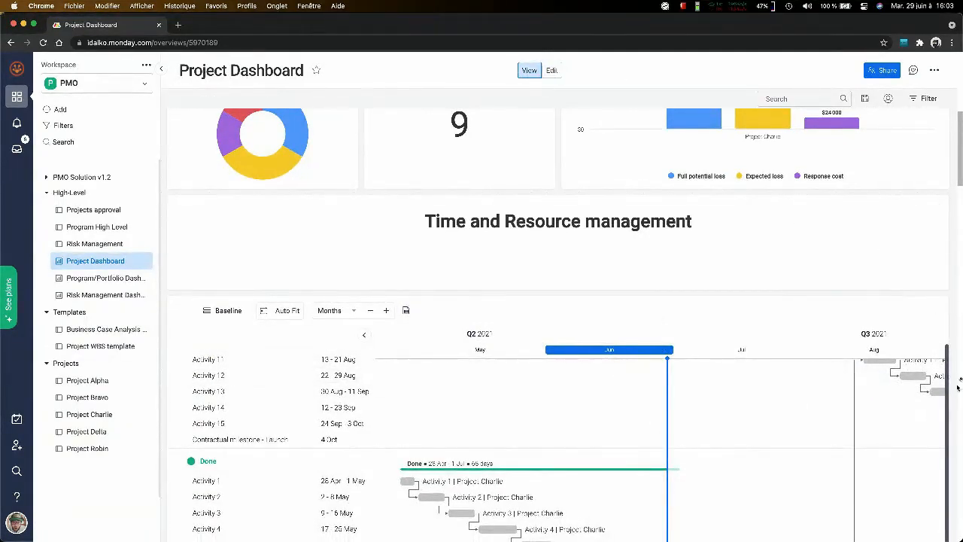
- Examine Project Charlie's Gantt chart across the Working on it, Done, Stuck and Future steps groups, including activity dependencies and milestones
scroll(960, 369, down, 5)
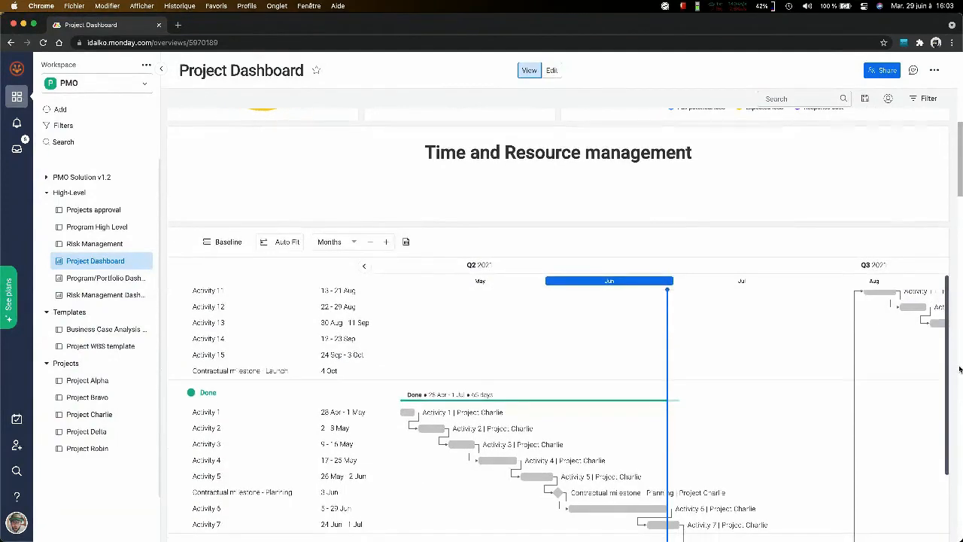
scroll(752, 361, up, 2)
scroll(431, 362, right, 5)
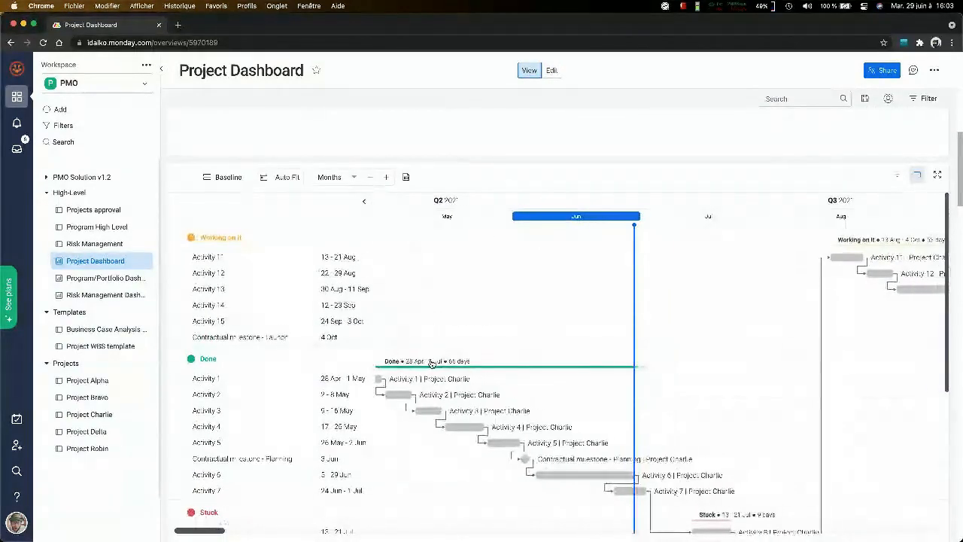
scroll(431, 362, right, 2)
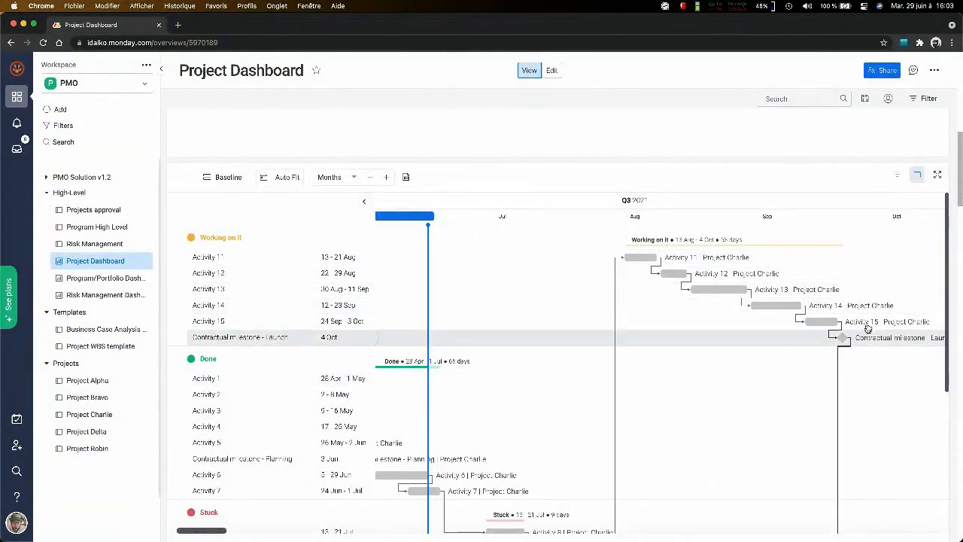
scroll(482, 323, down, 2)
scroll(444, 359, left, 3)
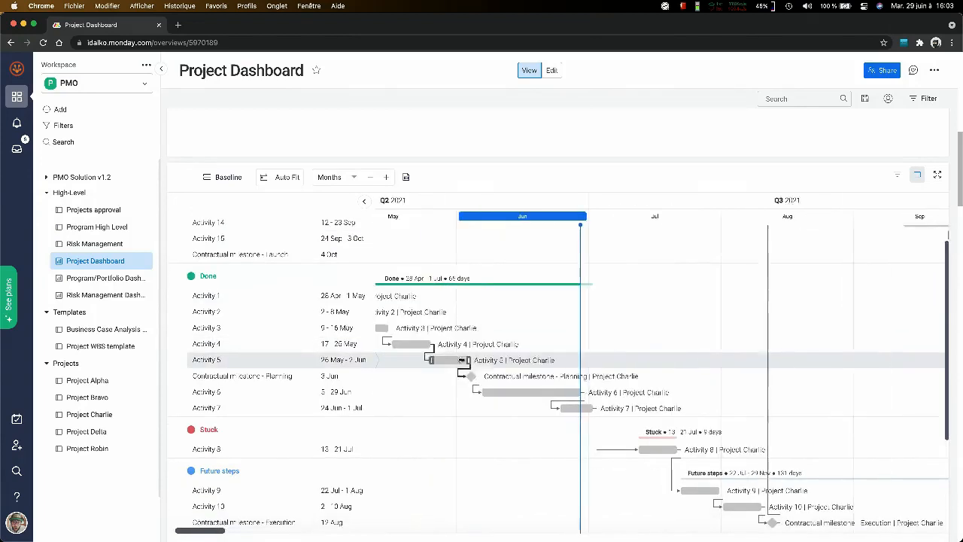
scroll(460, 359, down, 3)
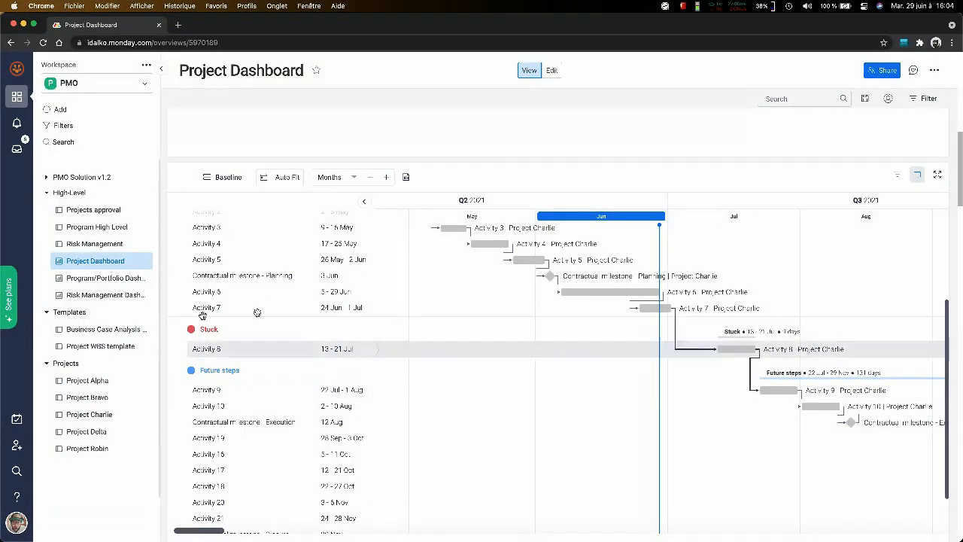
- Set the status of Activity 9 and Activity 10 in Project Charlie's Execution group to Stuck
click(81, 415)
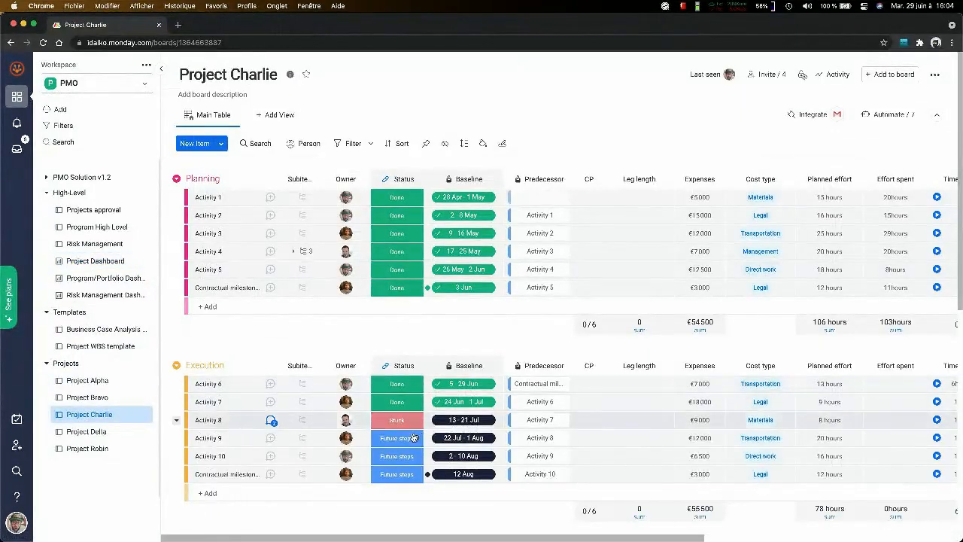
click(396, 438)
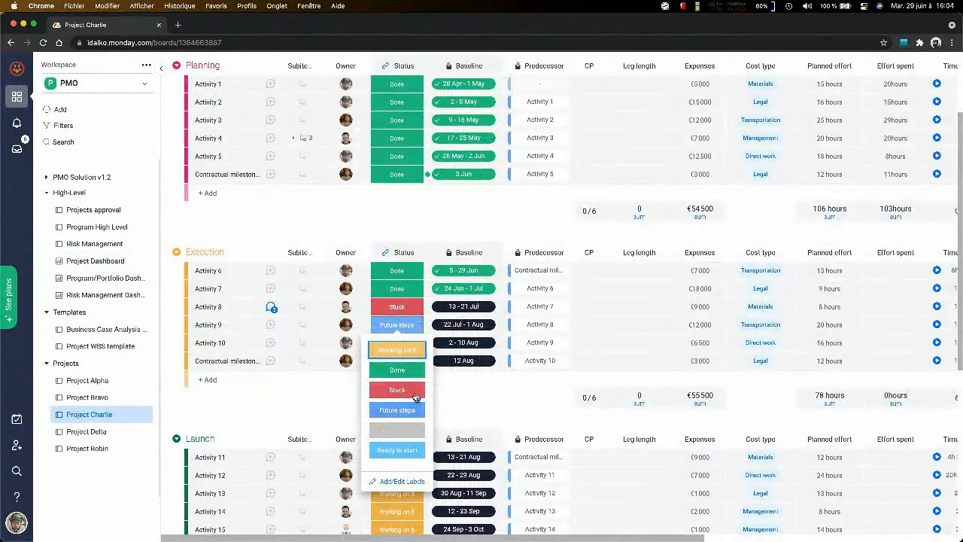
click(412, 391)
click(399, 342)
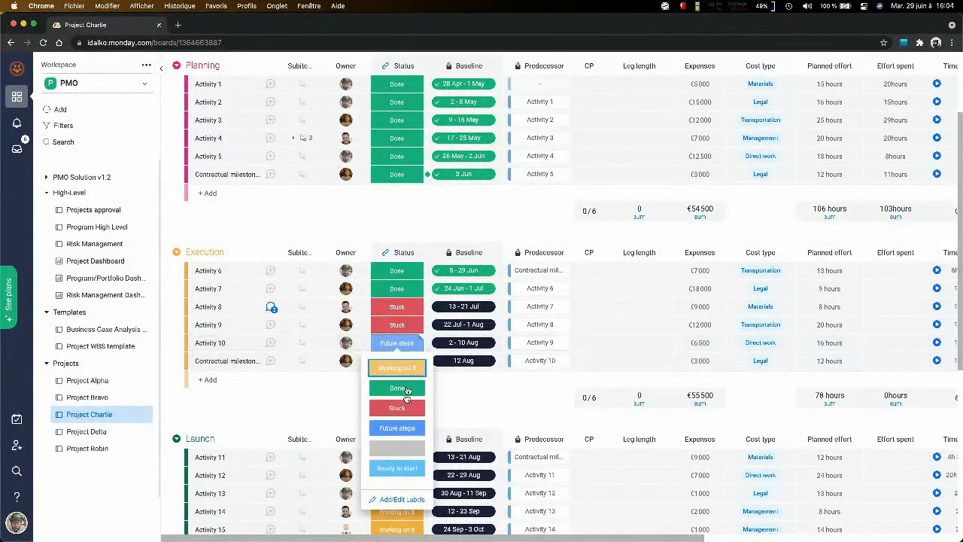
click(405, 407)
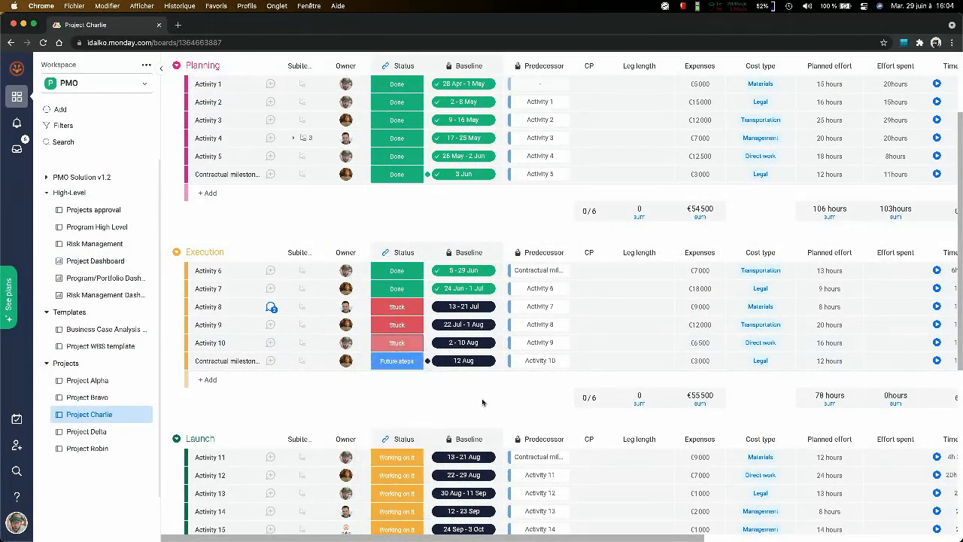
- Return to the Project Dashboard and examine the Gantt chart's Stuck and Future steps groups, including the Execution and Closure milestones
click(94, 261)
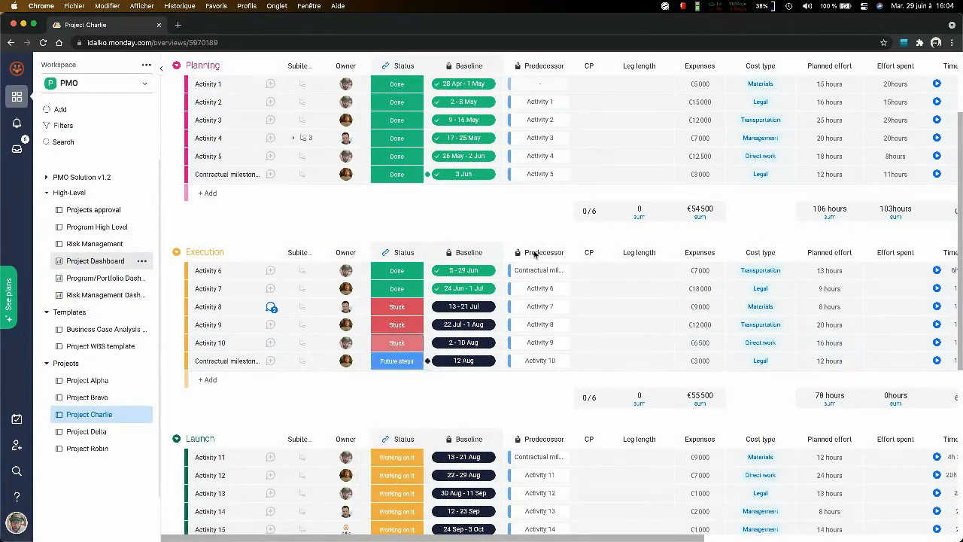
scroll(642, 273, down, 6)
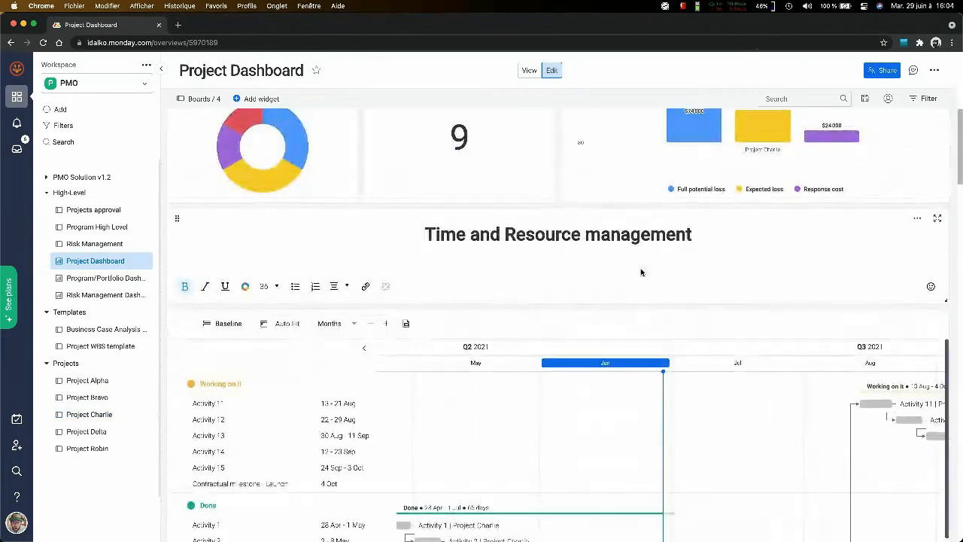
scroll(557, 339, down, 3)
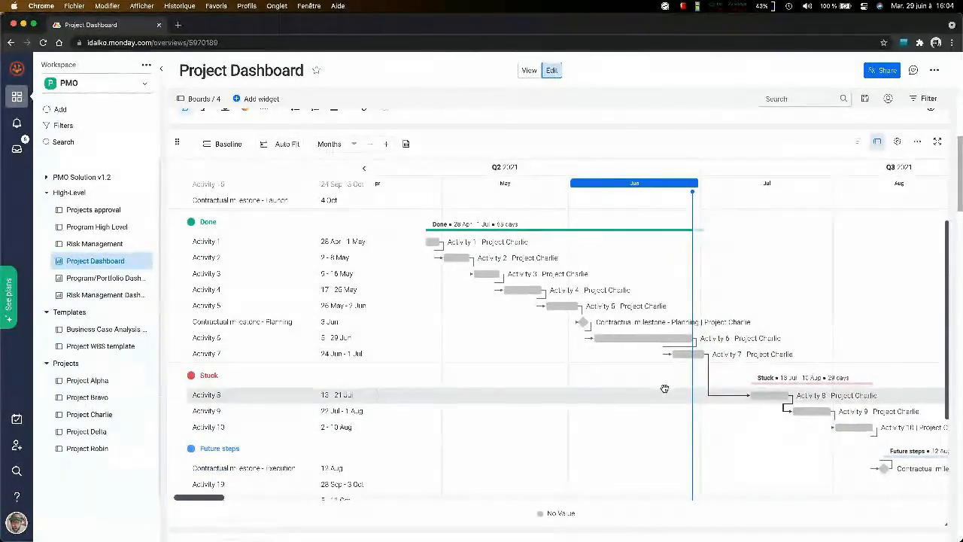
scroll(665, 389, right, 5)
scroll(665, 388, right, 3)
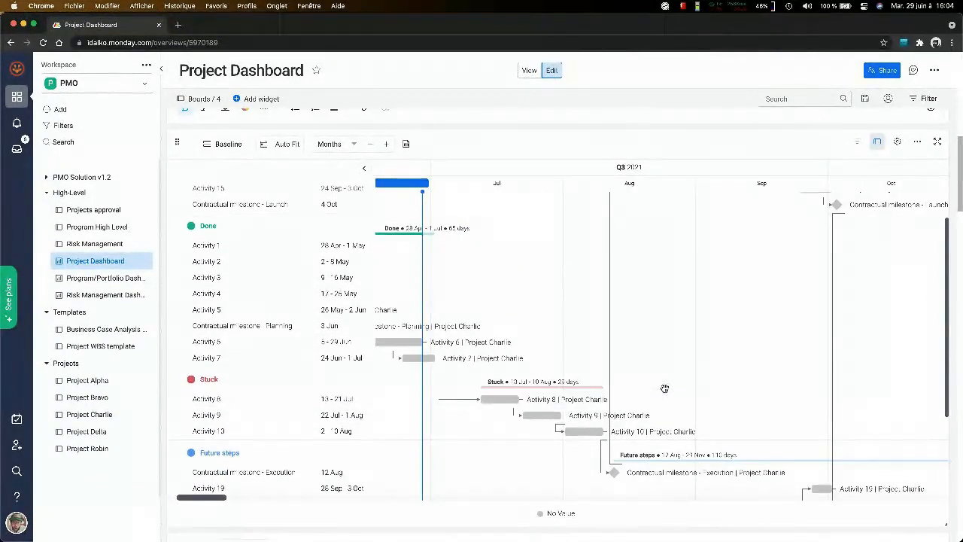
scroll(665, 388, down, 2)
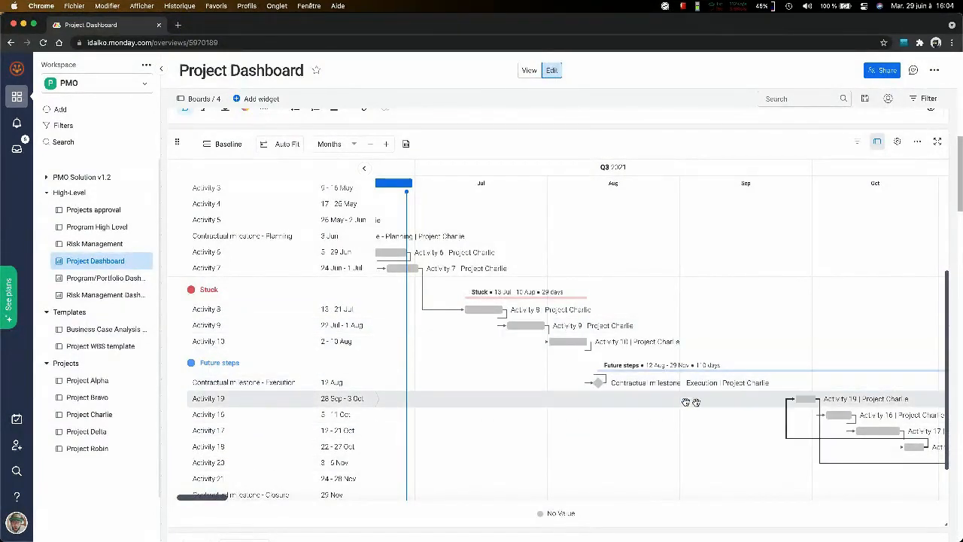
scroll(612, 396, down, 1)
scroll(612, 396, down, 3)
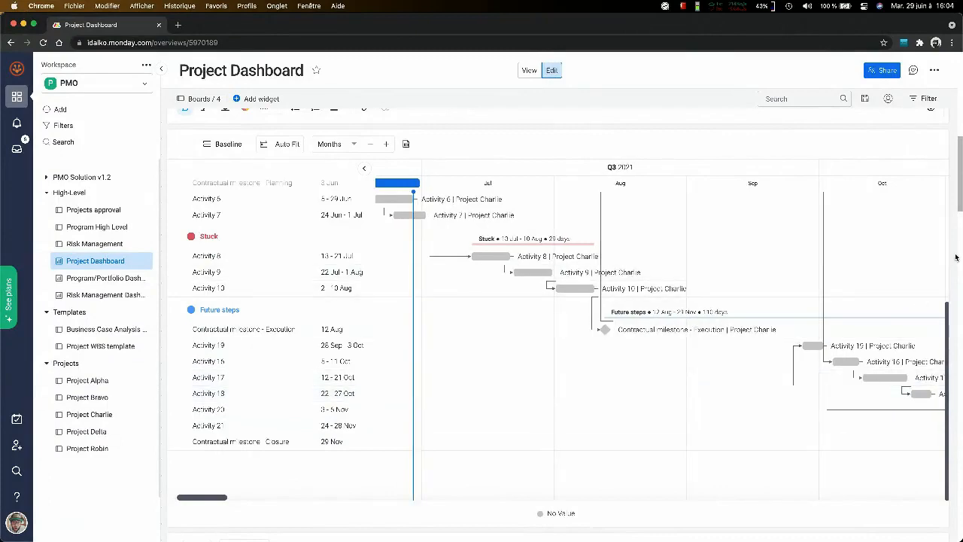
- Review the dashboard's weekly workload, Effort - planned vs actual, Lead/Lag and Time estimation charts
scroll(956, 257, down, 10)
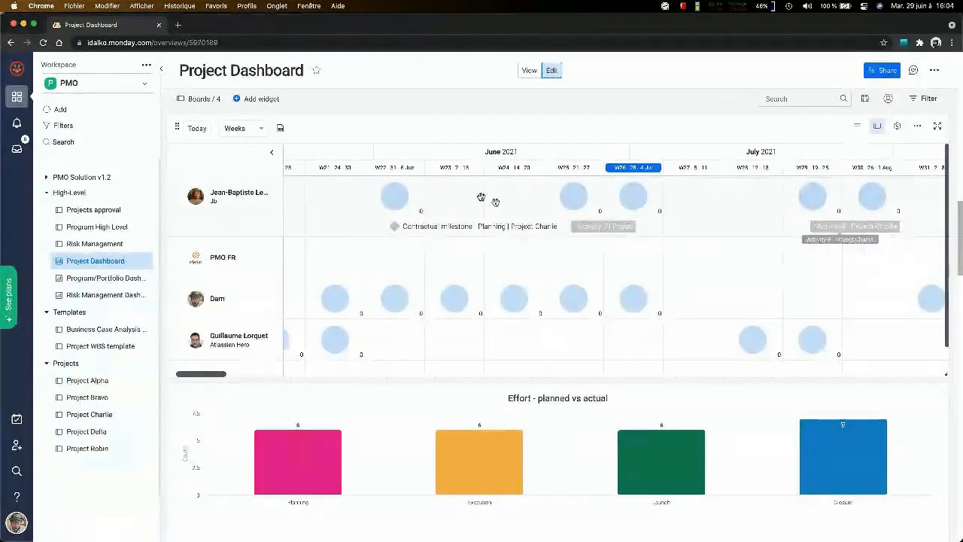
scroll(924, 392, down, 5)
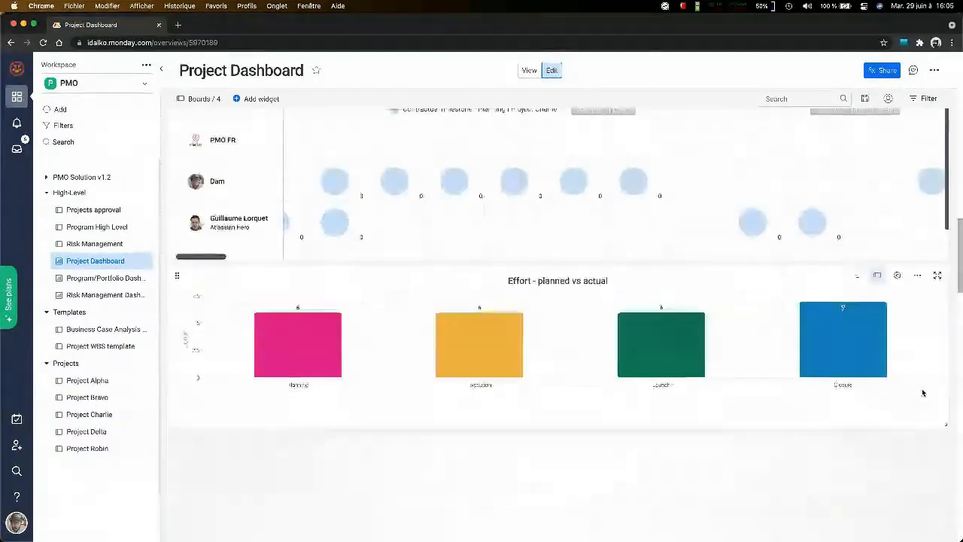
scroll(923, 392, down, 8)
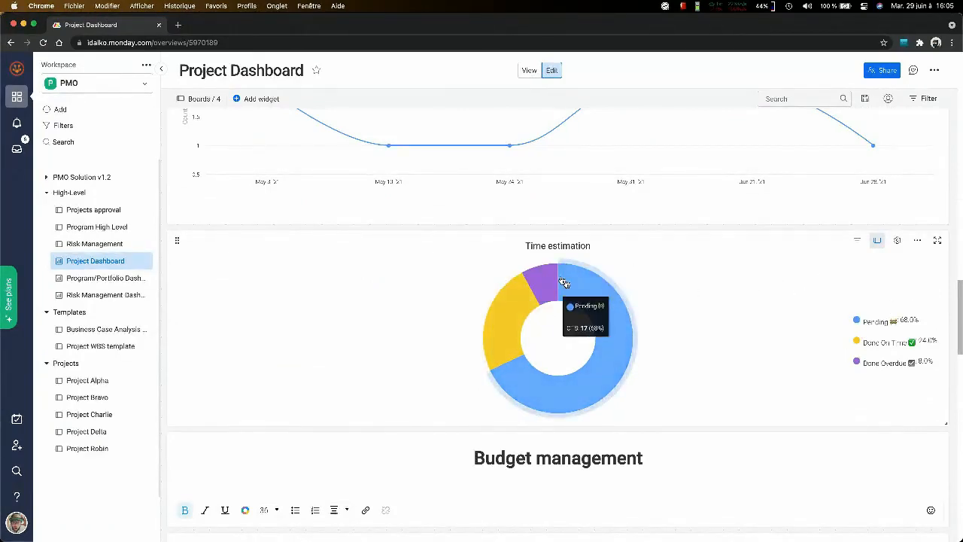
scroll(762, 308, up, 5)
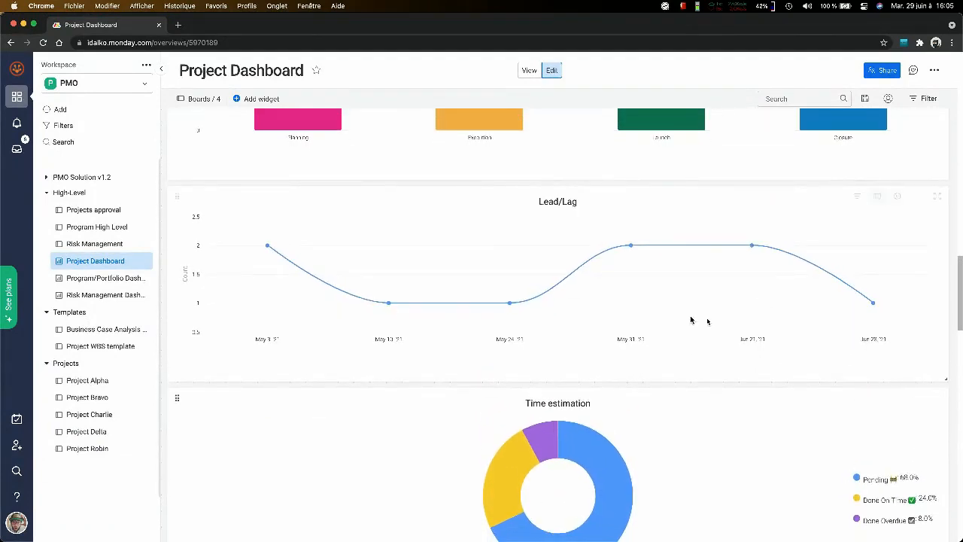
mouse_move(632, 267)
scroll(873, 302, up, 9)
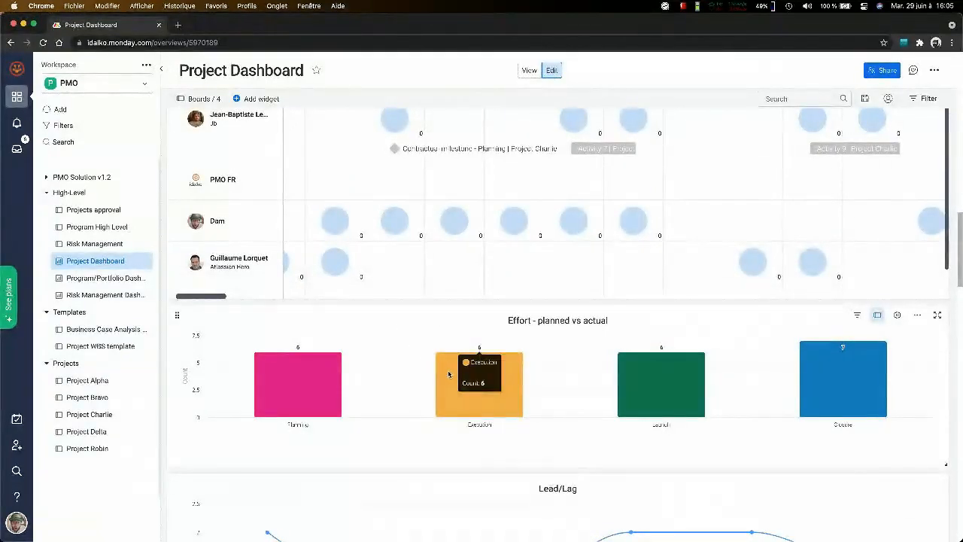
scroll(839, 374, down, 6)
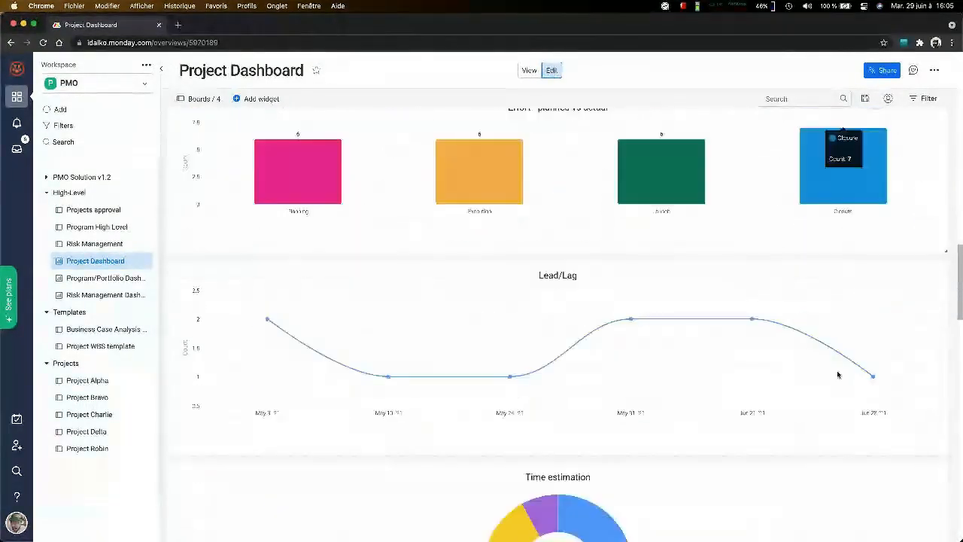
- Review the On time deviations chart and the budget charts: Approved vs Estimated, Split by cost type and Budget spend (accumulative)
scroll(839, 374, down, 18)
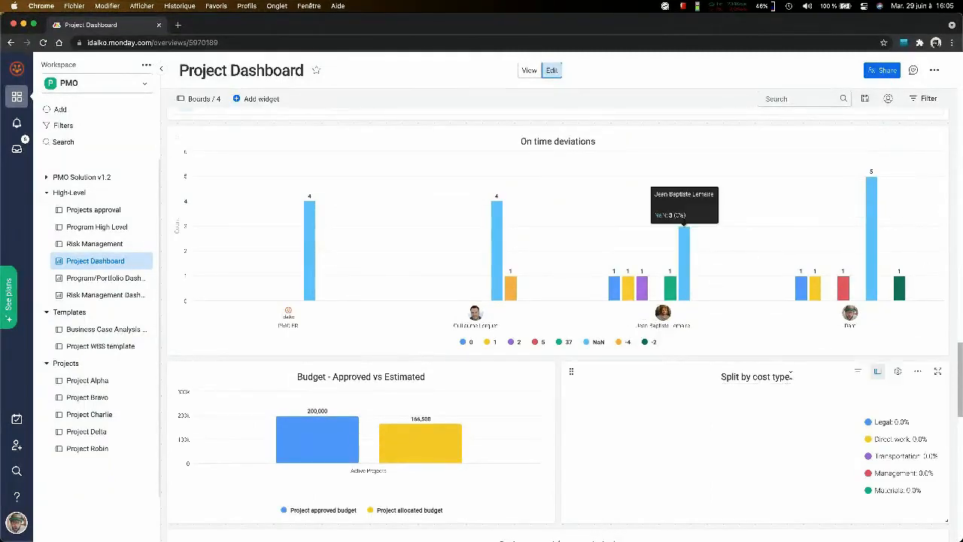
scroll(790, 374, down, 2)
scroll(878, 206, up, 2)
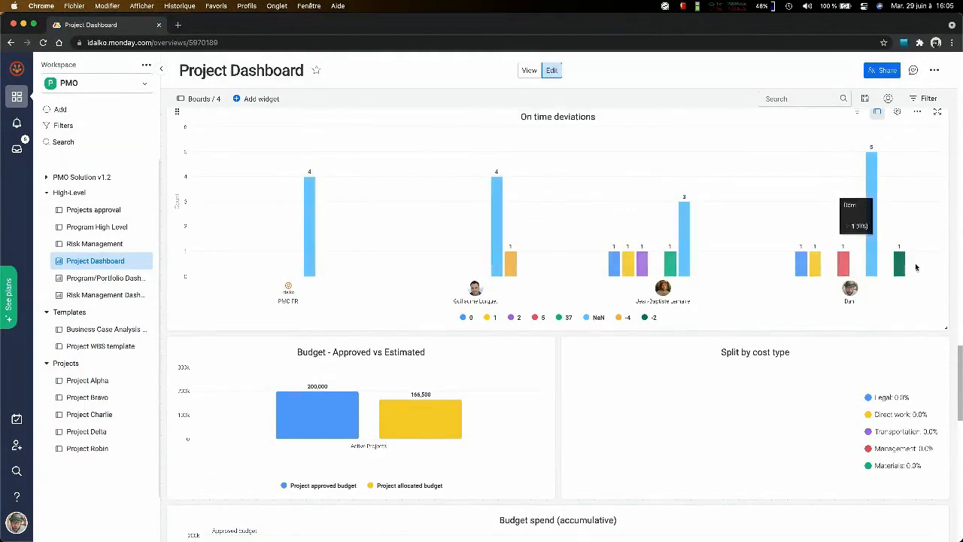
scroll(405, 296, down, 5)
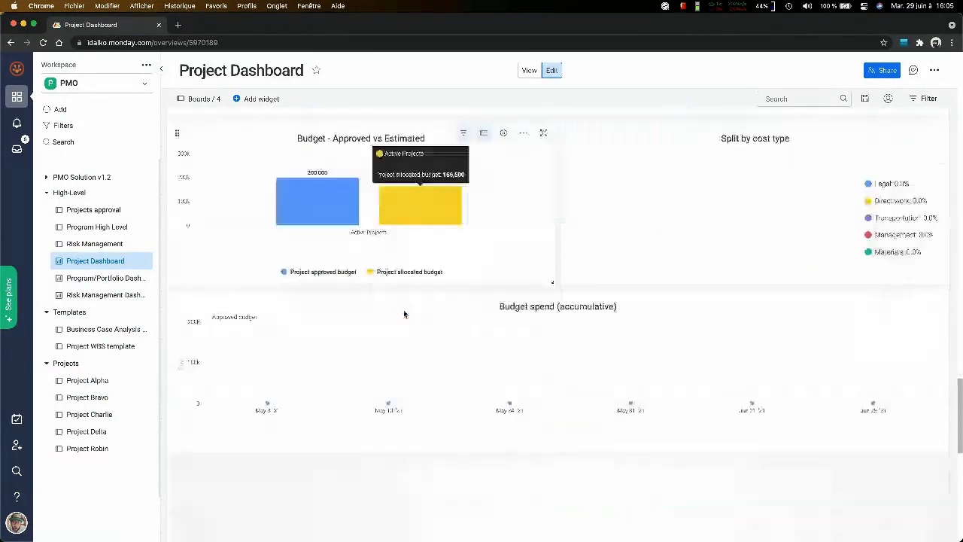
scroll(404, 314, up, 2)
scroll(404, 314, down, 3)
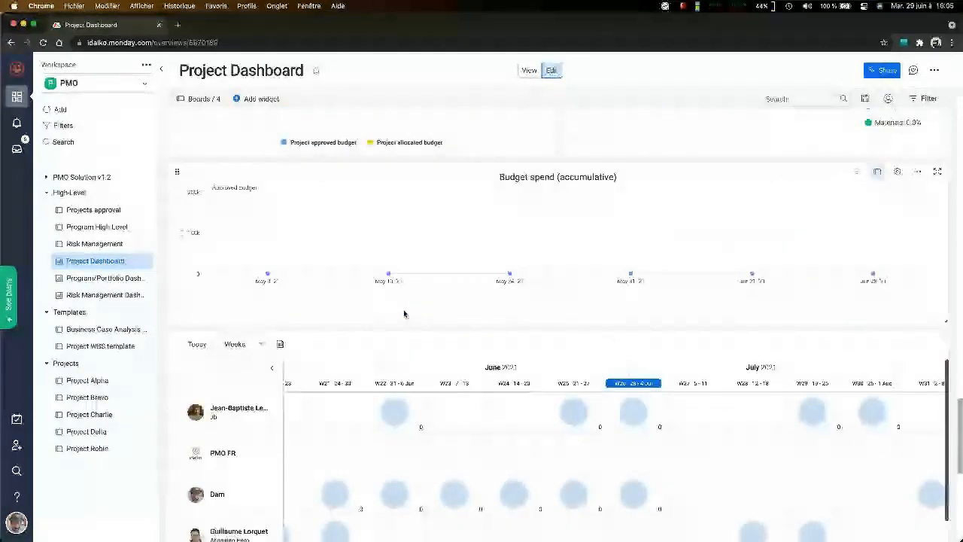
scroll(405, 314, up, 7)
scroll(404, 314, up, 2)
- Examine the weekly workload of each team member from May to August 2021, including the activities behind one member's workload bubble
scroll(404, 311, down, 8)
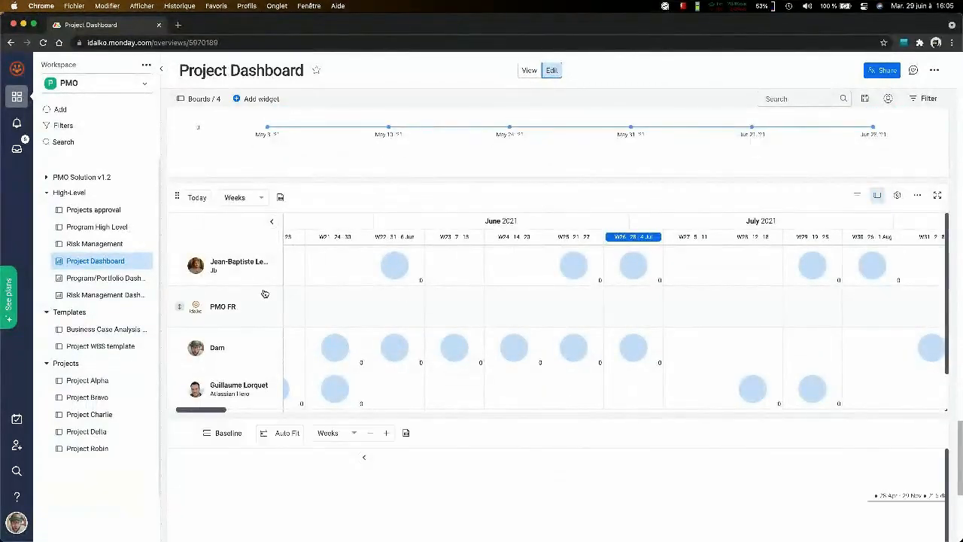
scroll(650, 295, down, 1)
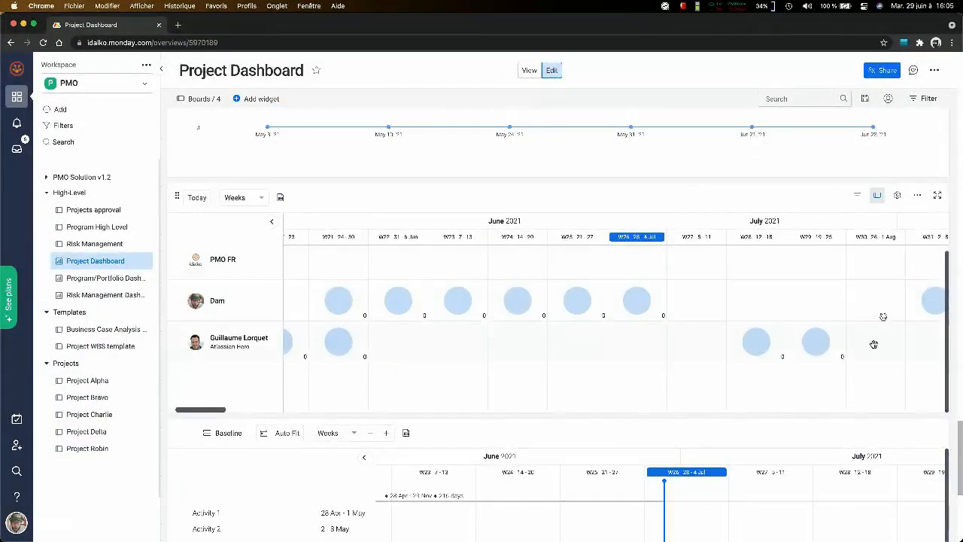
scroll(952, 205, down, 3)
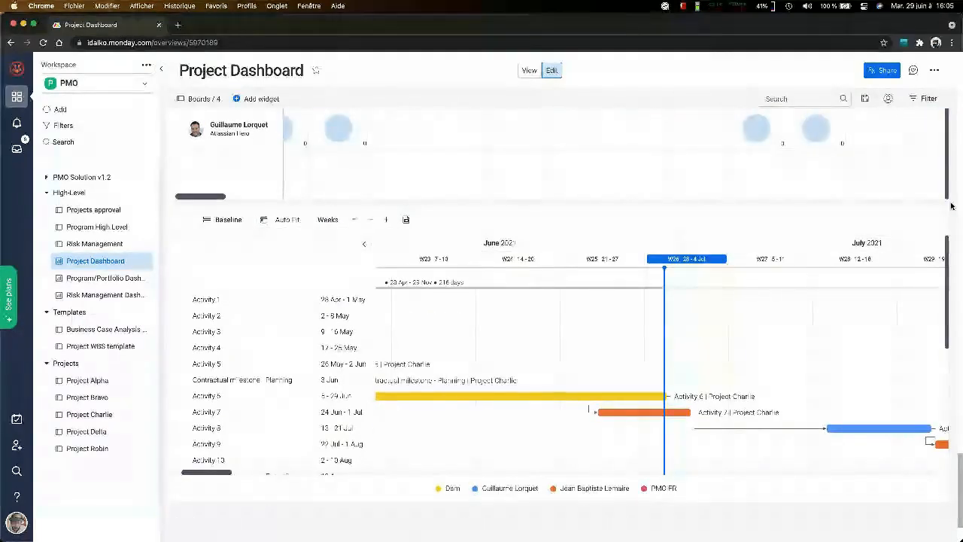
scroll(951, 206, up, 2)
scroll(685, 316, left, 10)
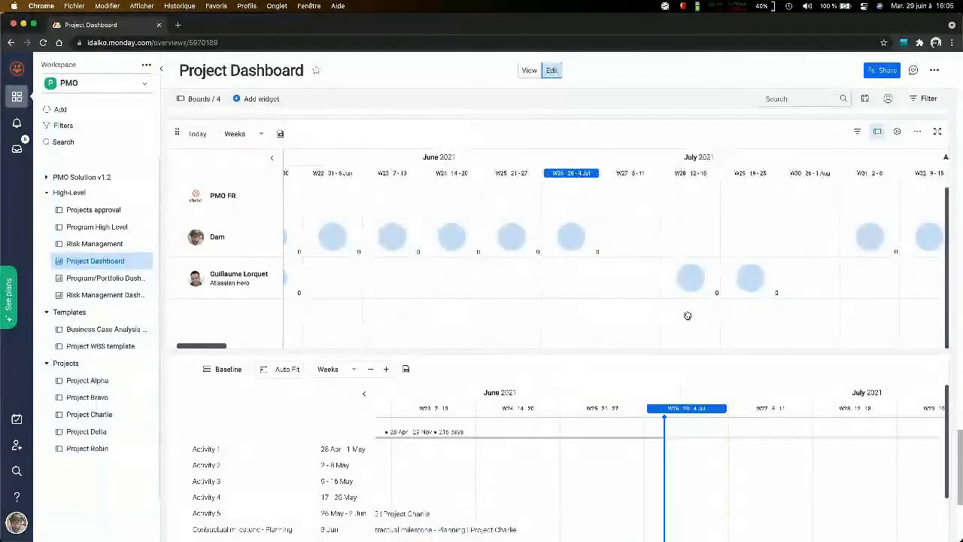
scroll(688, 316, right, 10)
scroll(688, 316, up, 1)
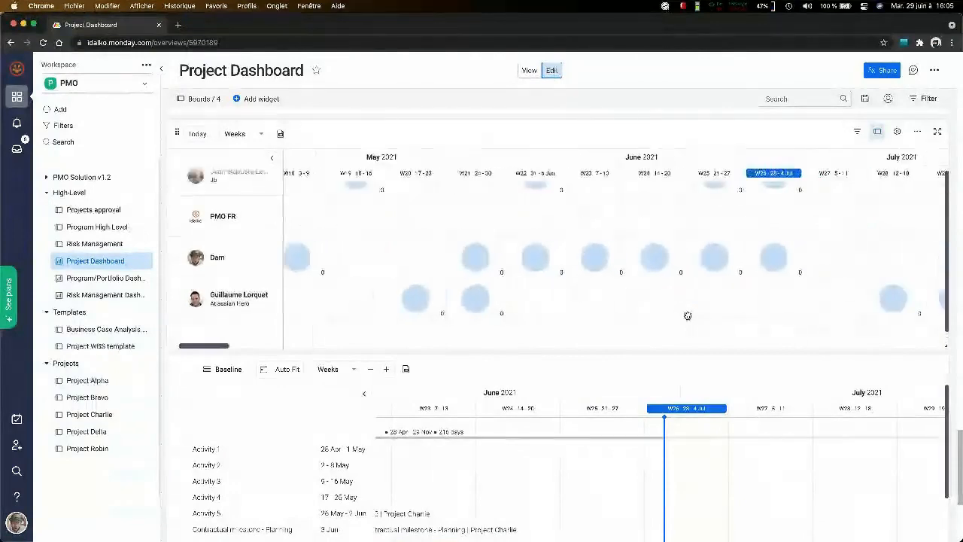
scroll(687, 315, right, 3)
scroll(687, 315, up, 1)
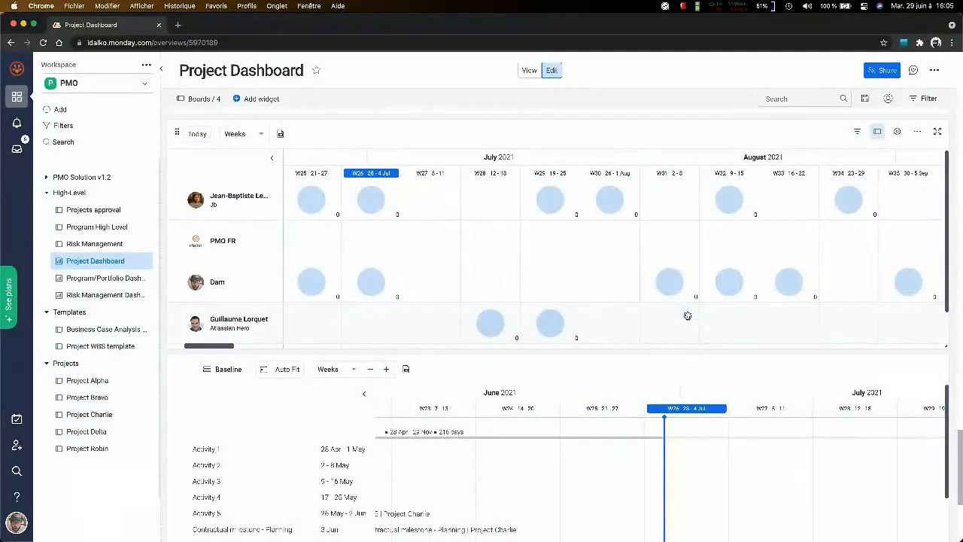
scroll(384, 262, left, 2)
scroll(384, 263, down, 1)
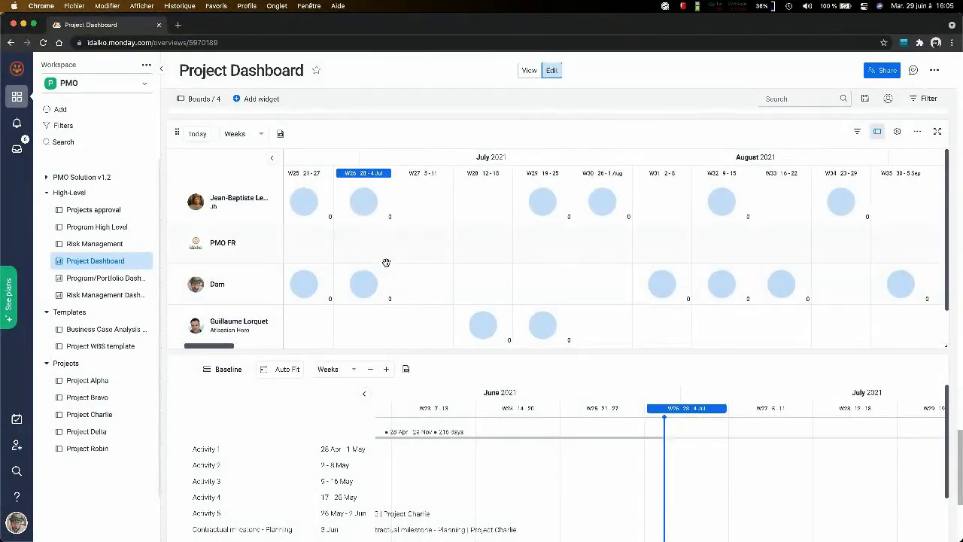
scroll(386, 263, left, 2)
scroll(386, 263, down, 1)
mouse_move(457, 223)
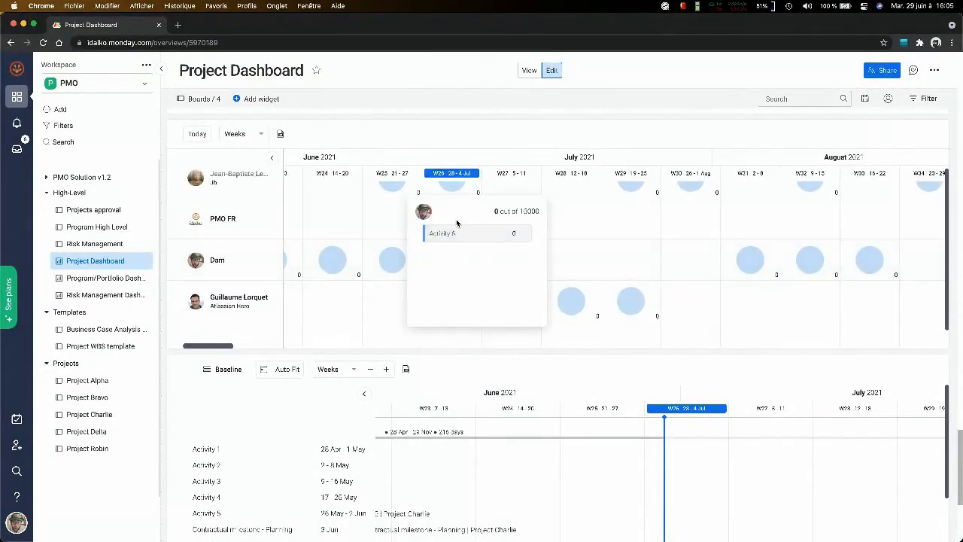
scroll(742, 303, down, 2)
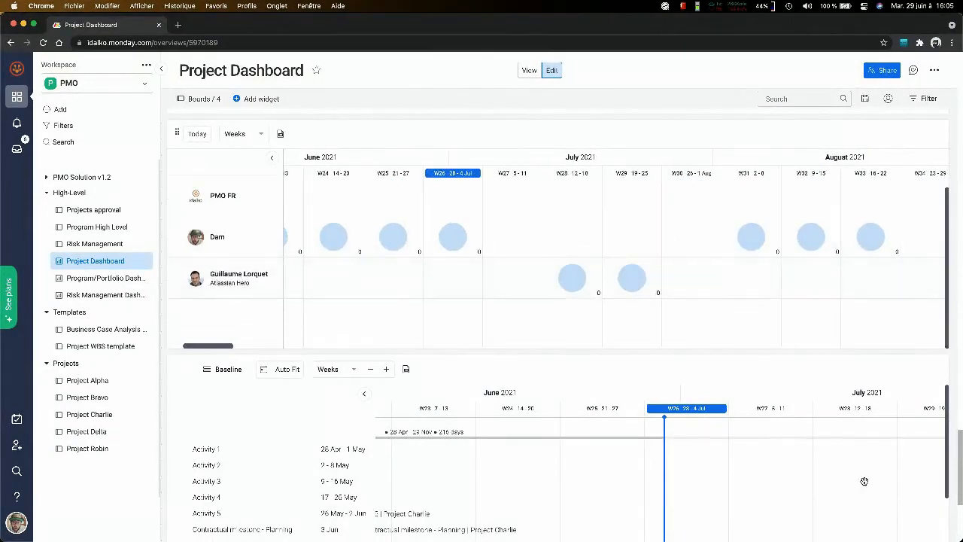
- Examine the weekly Gantt chart coloured by team member, from the Closure milestone back to Project Charlie's first activities in April and May 2021
scroll(865, 440, down, 5)
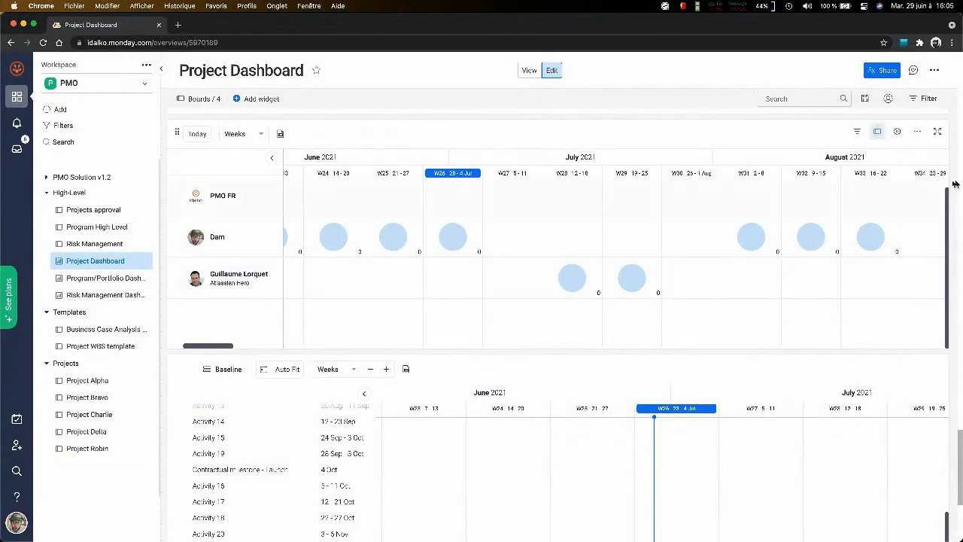
scroll(953, 180, down, 5)
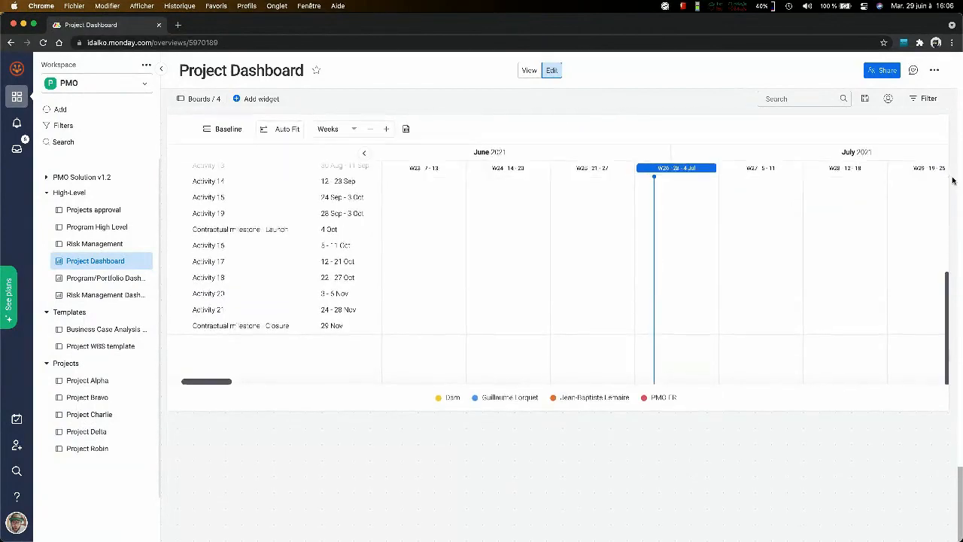
scroll(676, 306, left, 8)
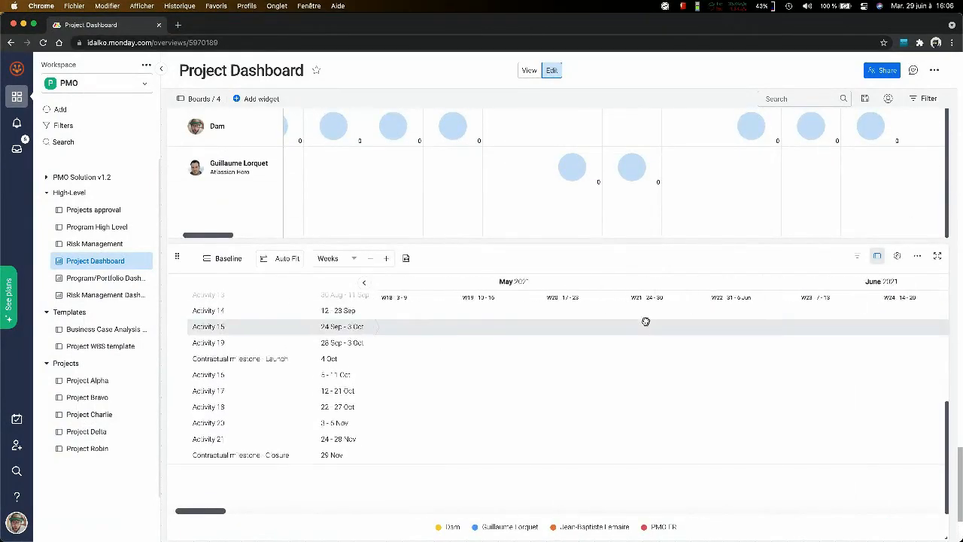
scroll(536, 322, left, 15)
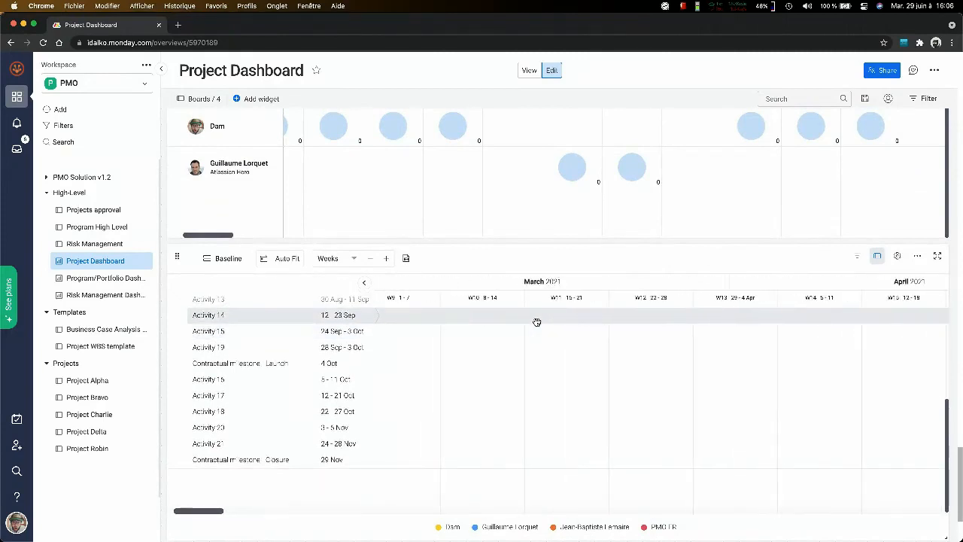
scroll(535, 321, left, 3)
scroll(535, 338, up, 8)
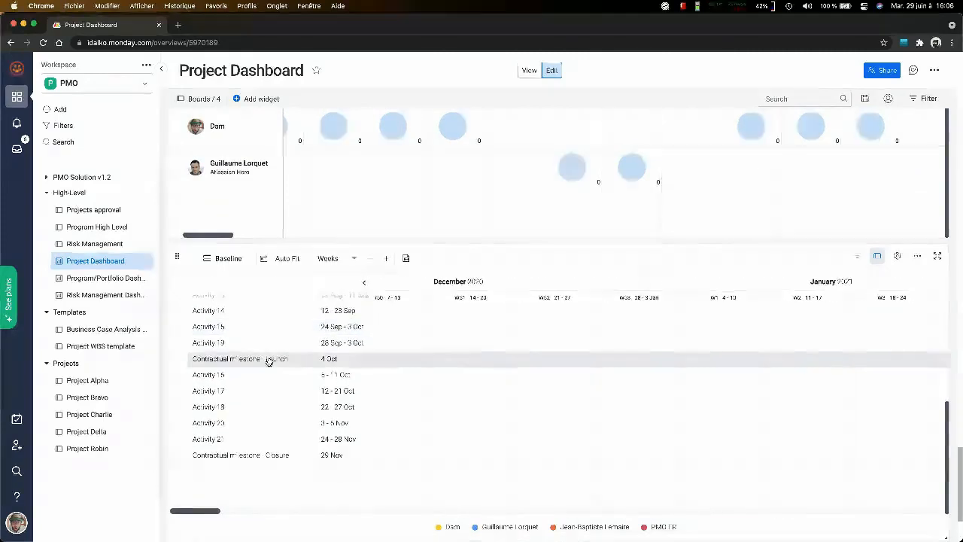
scroll(625, 389, right, 15)
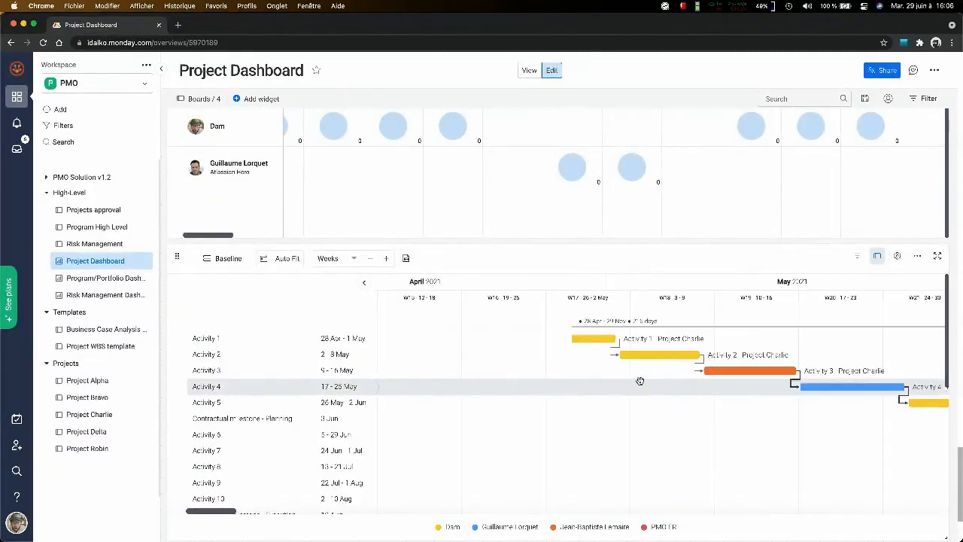
- Examine Project Charlie's activities and milestones on the weekly Gantt chart from April to September 2021, plus the team's workload above it
scroll(571, 387, down, 3)
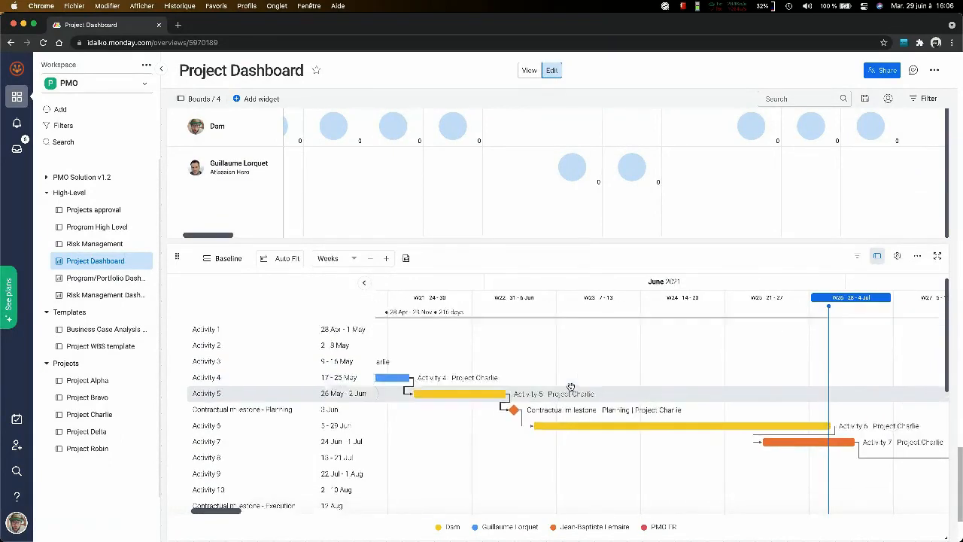
scroll(571, 387, right, 10)
scroll(571, 387, down, 3)
scroll(572, 390, right, 8)
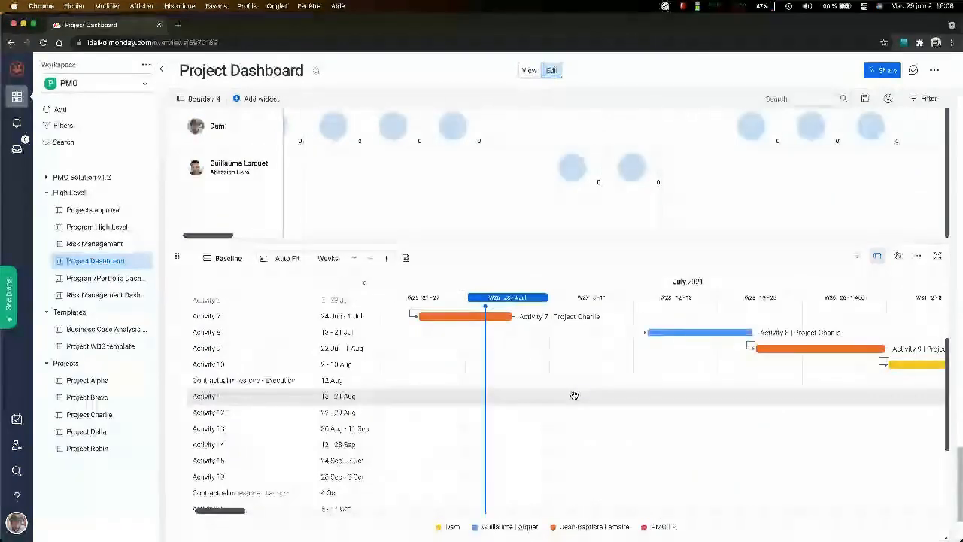
scroll(575, 396, right, 8)
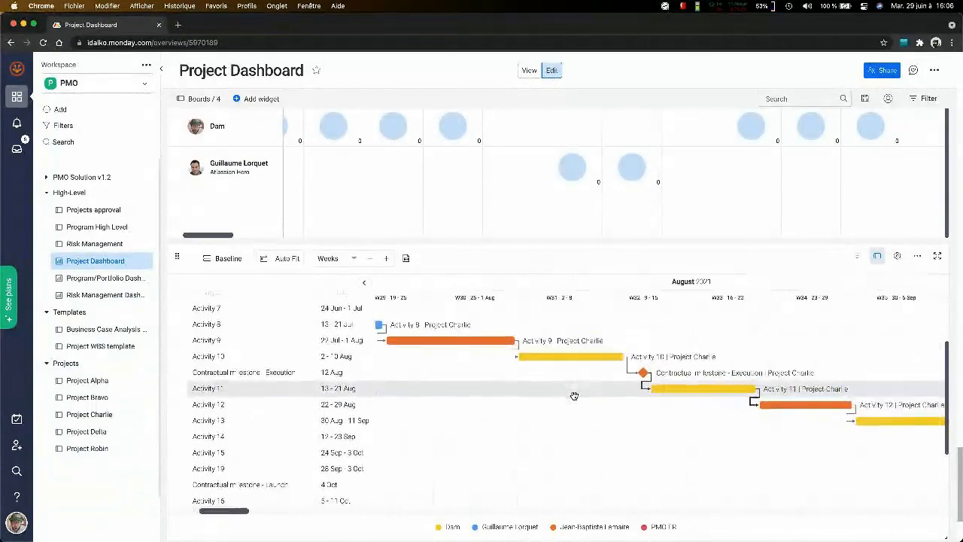
scroll(574, 396, right, 5)
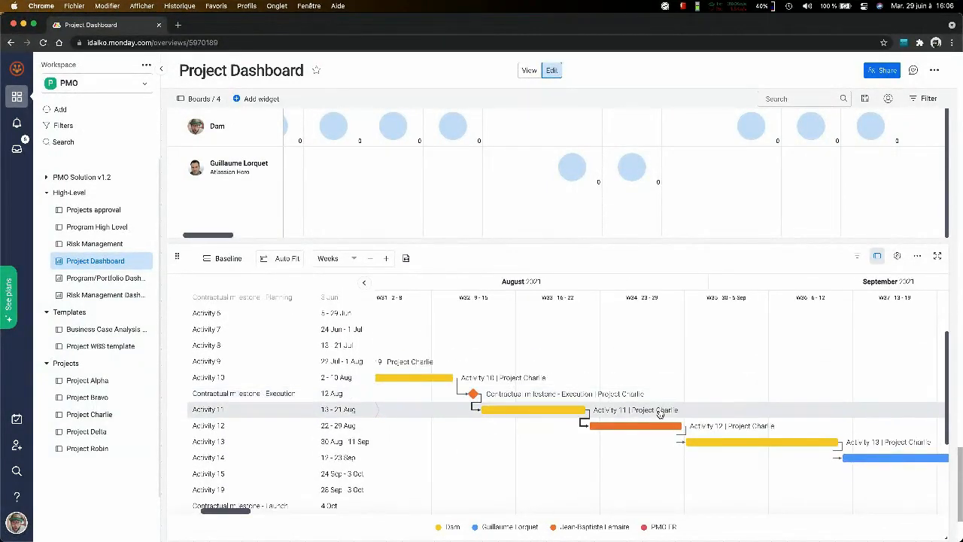
scroll(720, 113, up, 3)
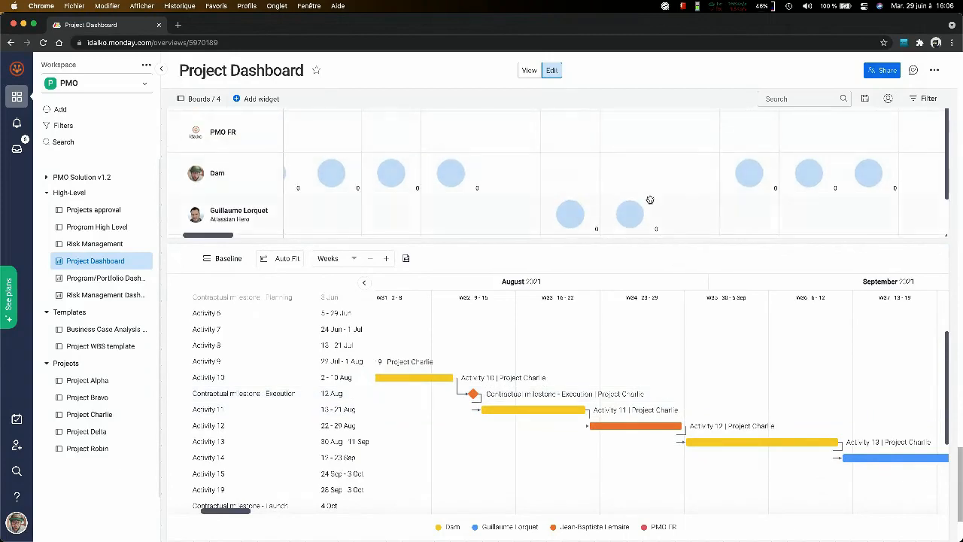
scroll(651, 200, right, 2)
scroll(953, 166, up, 5)
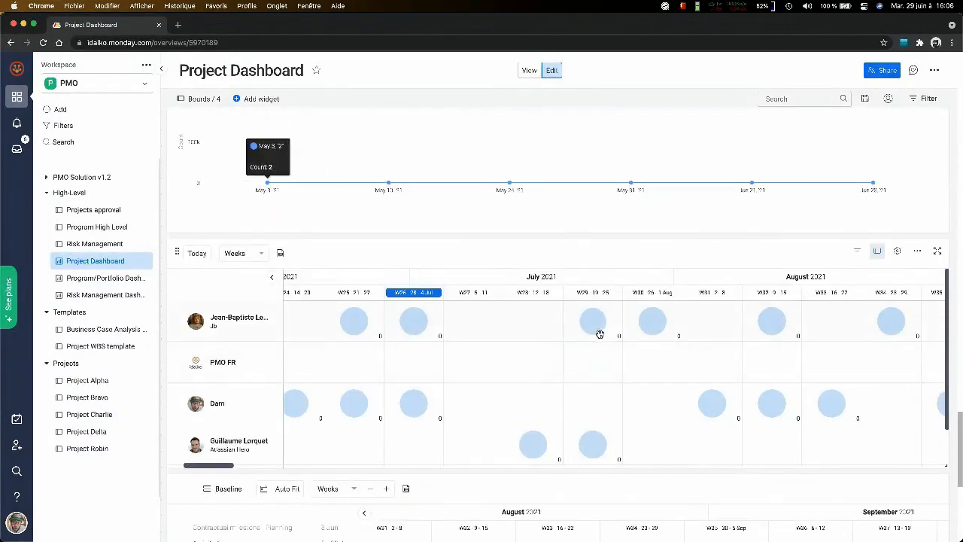
- On the Project Charlie board, replace the owner of Activity 8 in the Execution group with the team member who owns Activity 7
click(89, 414)
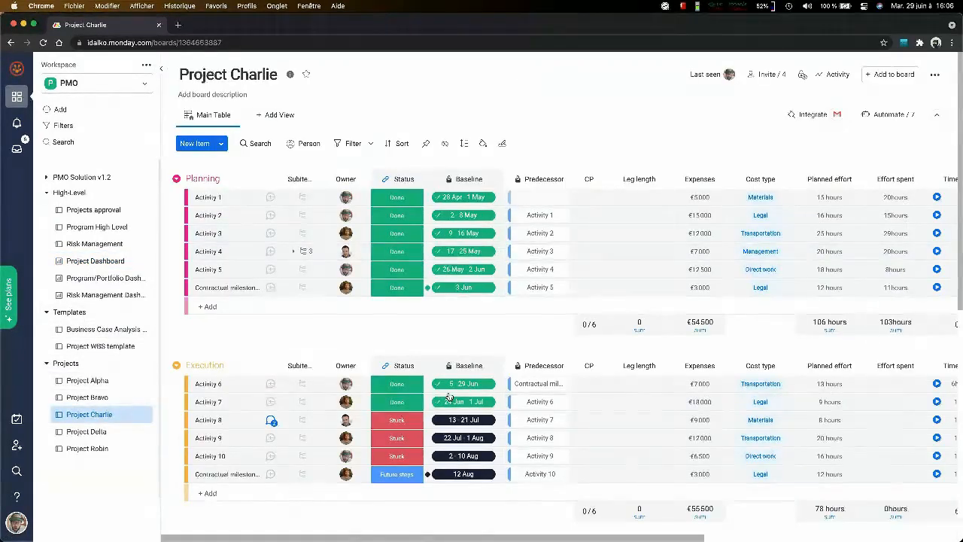
scroll(349, 363, down, 2)
click(348, 363)
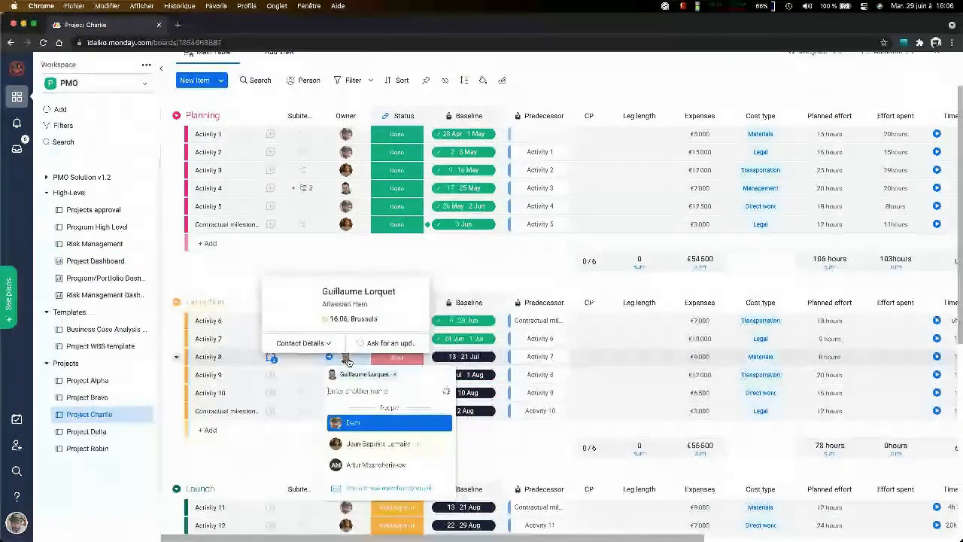
text(jean)
key(Return)
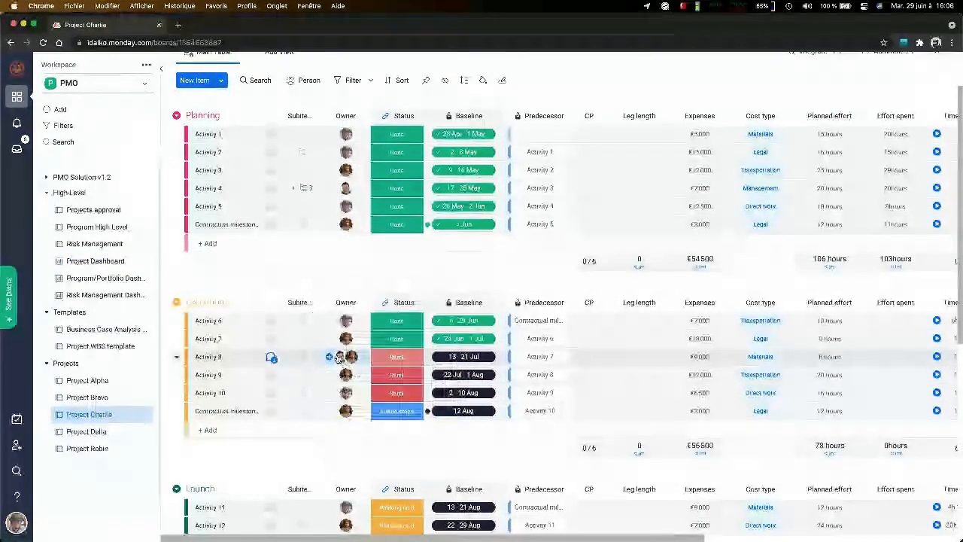
click(338, 359)
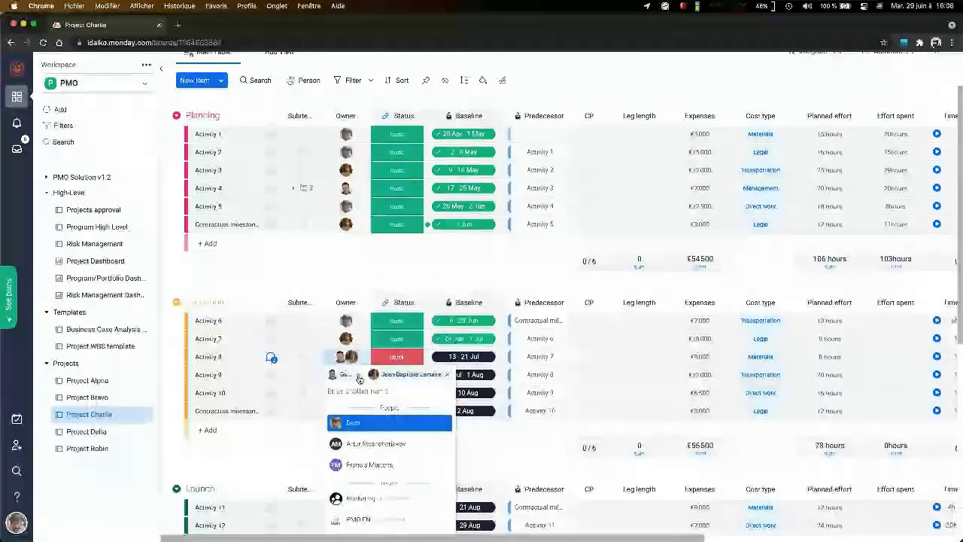
- Reassign Activity 6 in the Execution group to the owner of Activity 7, removing its original owner
click(364, 327)
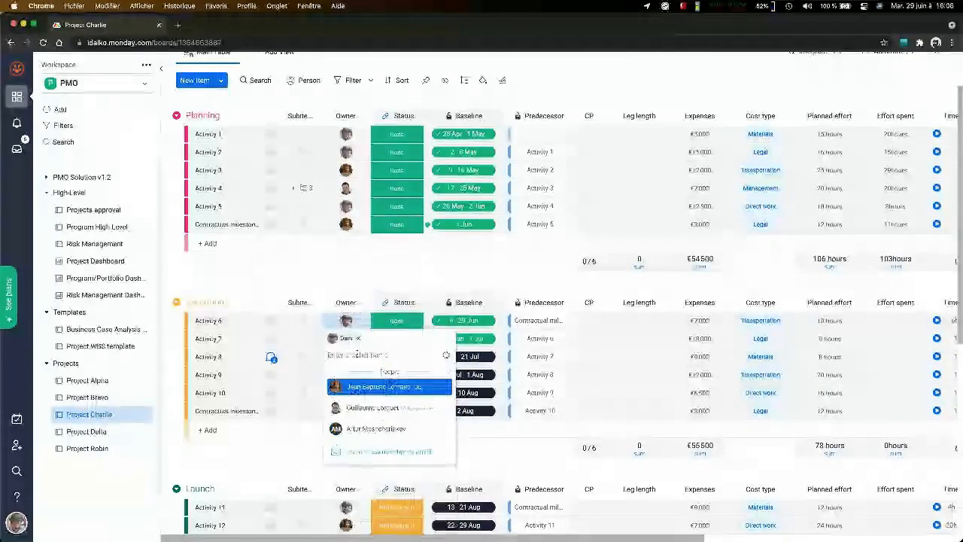
click(380, 386)
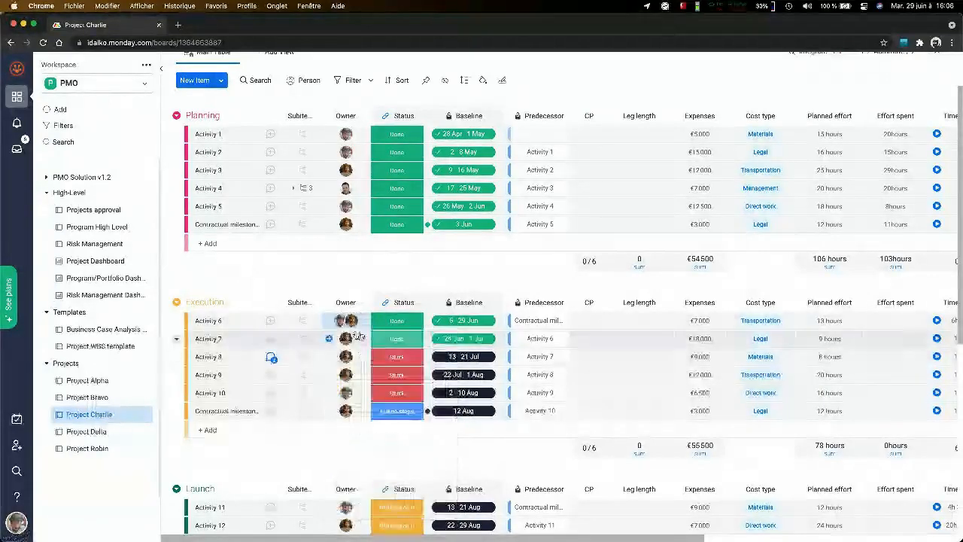
click(359, 335)
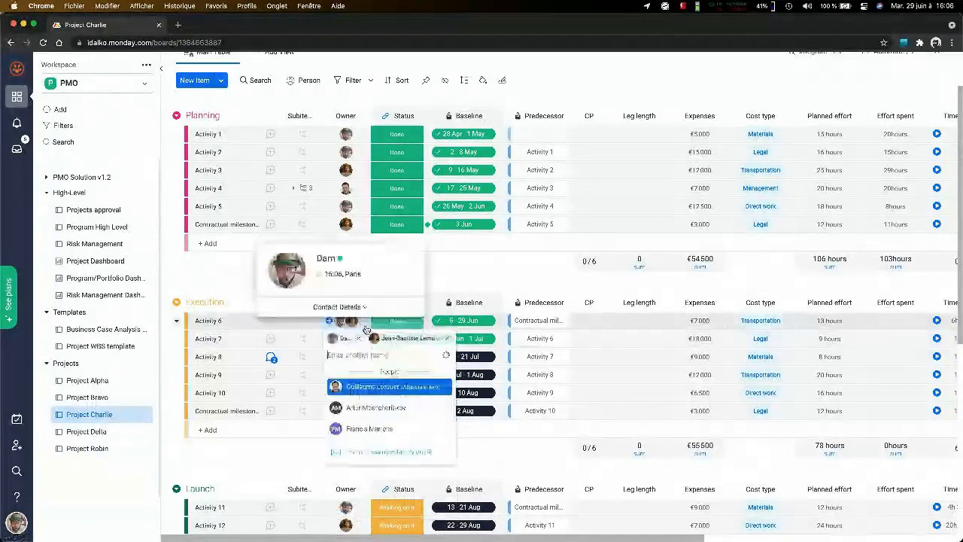
click(359, 339)
key(Escape)
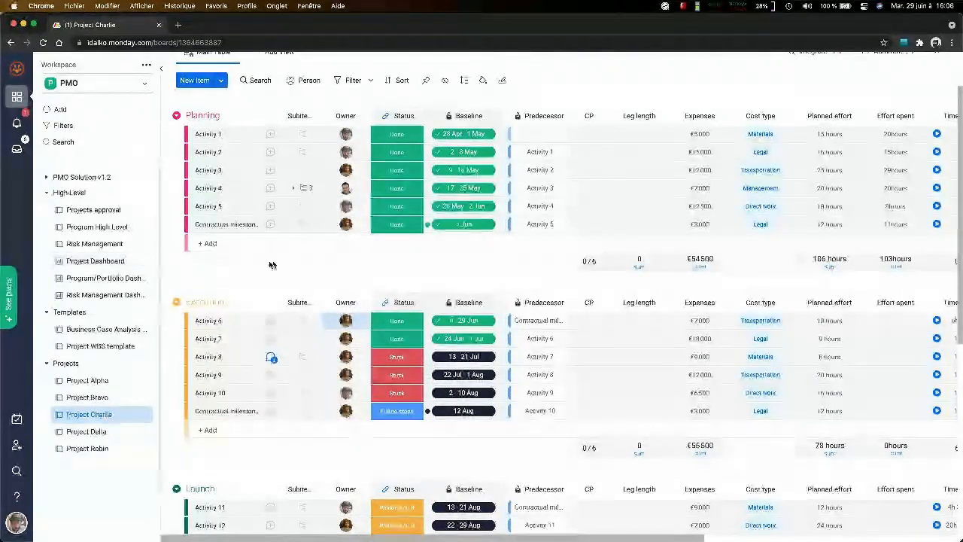
- Return to the Project Dashboard and examine each team member's weekly workload from April to July 2021 in the lower workload chart
click(91, 262)
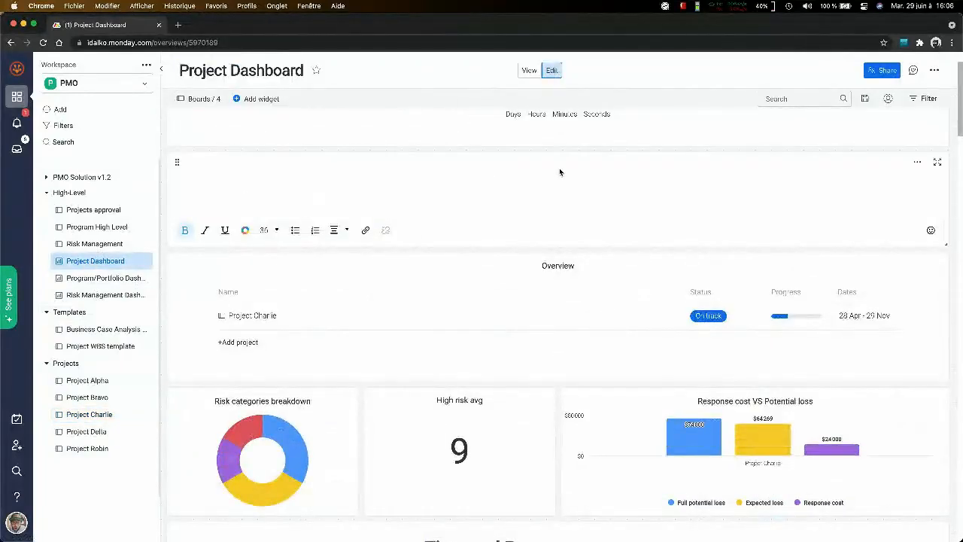
scroll(559, 173, down, 10)
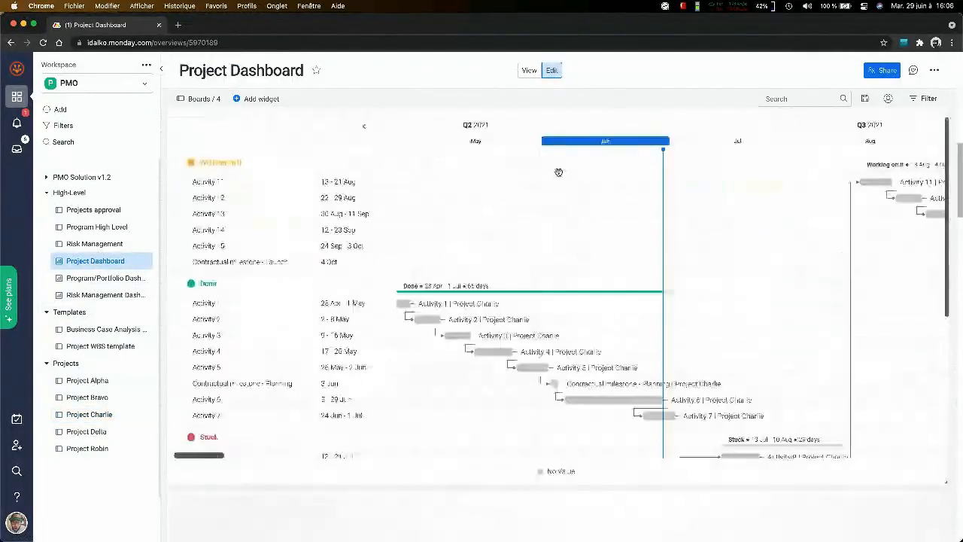
scroll(559, 173, down, 5)
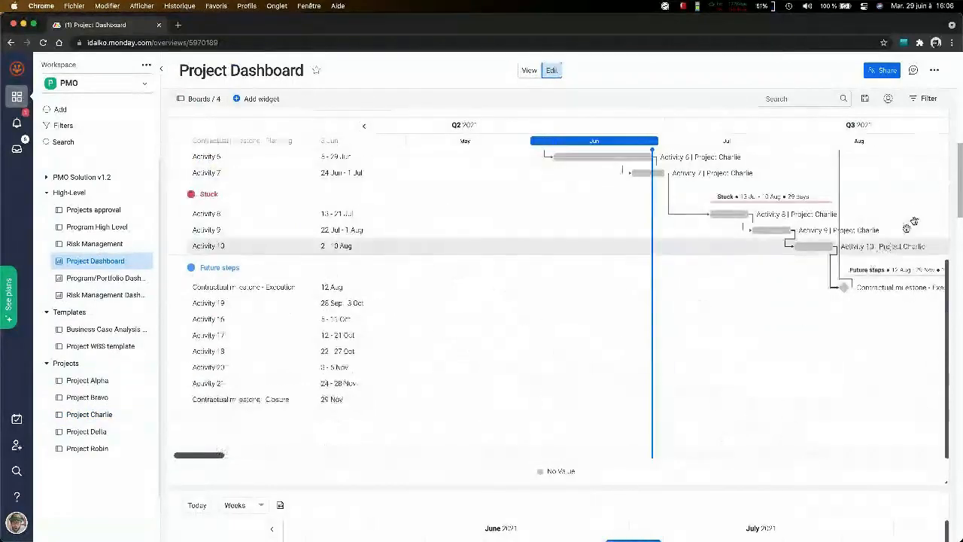
scroll(914, 220, down, 5)
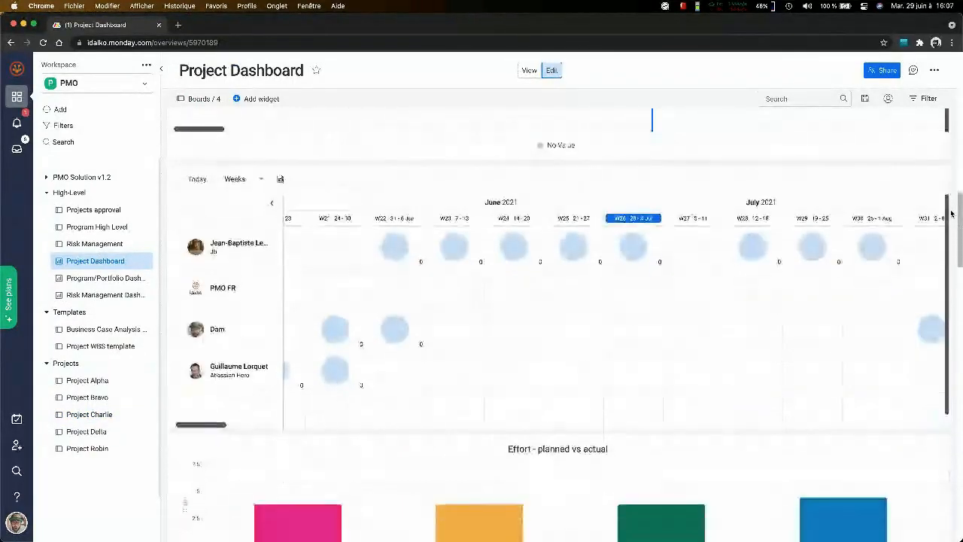
scroll(953, 307, down, 15)
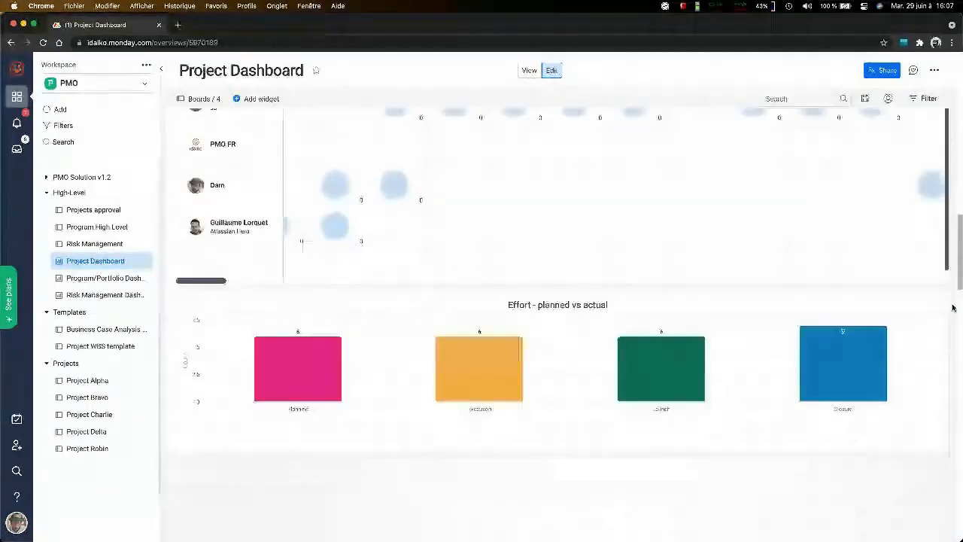
scroll(953, 307, down, 5)
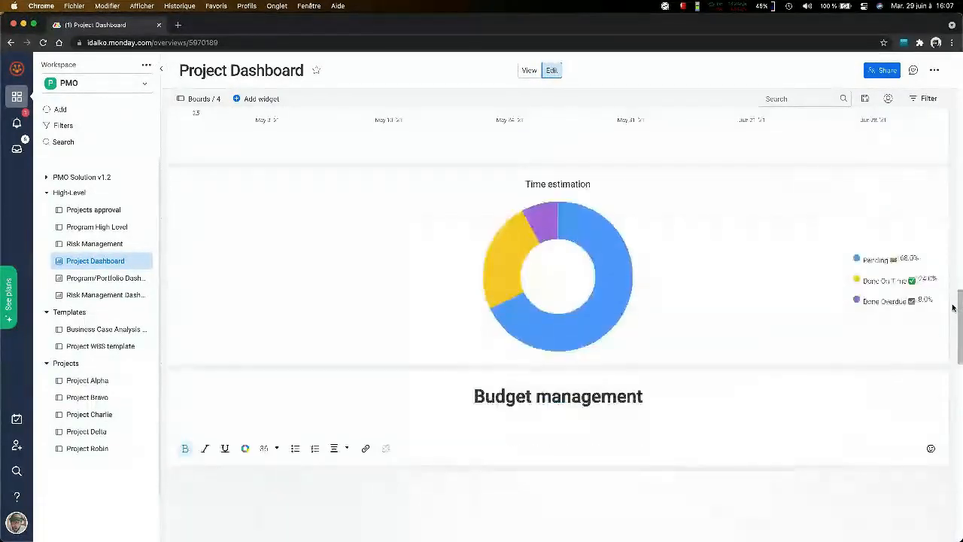
scroll(953, 307, down, 10)
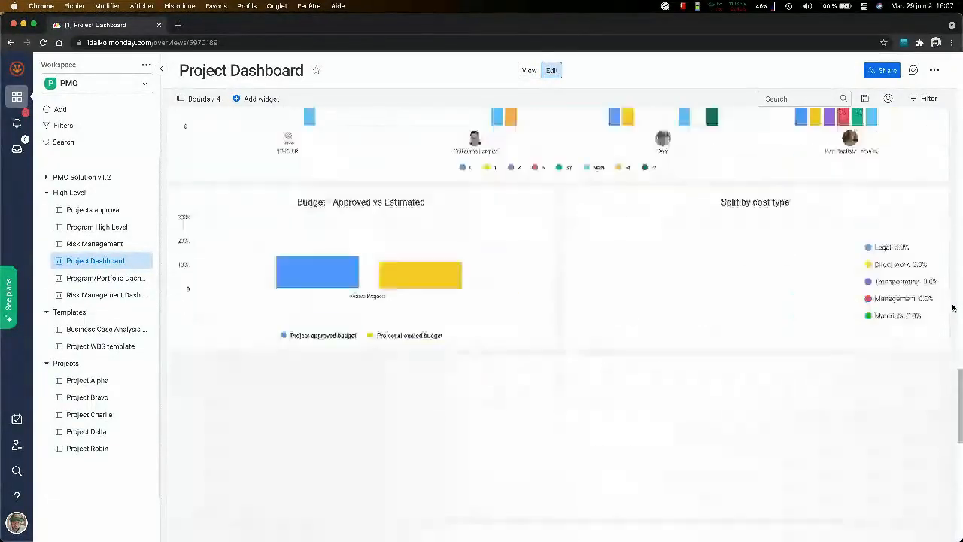
scroll(952, 307, down, 2)
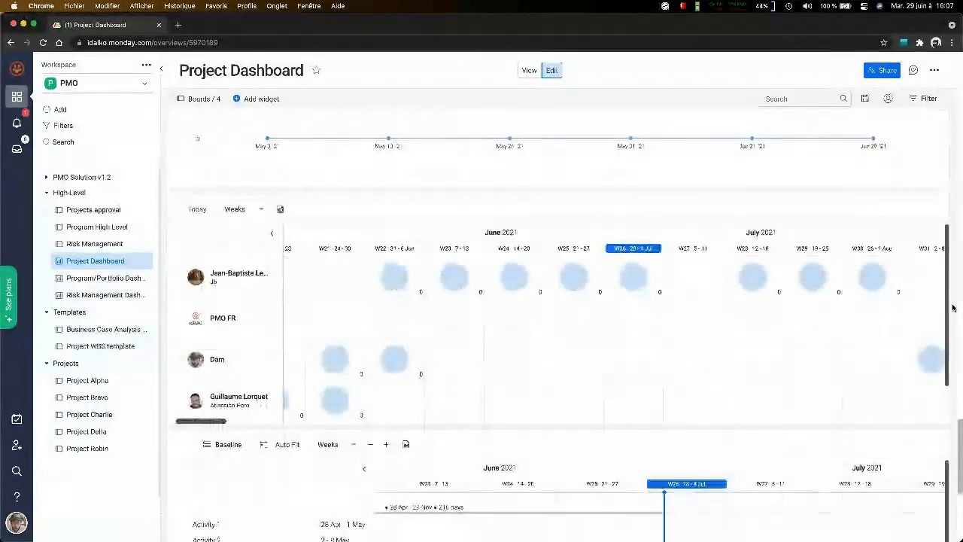
scroll(478, 356, up, 2)
scroll(479, 356, left, 5)
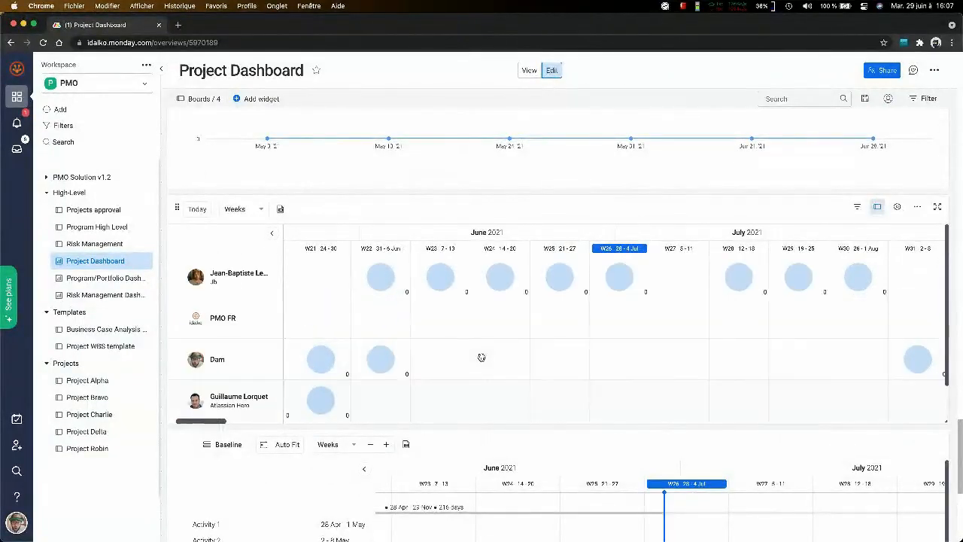
scroll(481, 356, left, 6)
scroll(481, 357, up, 1)
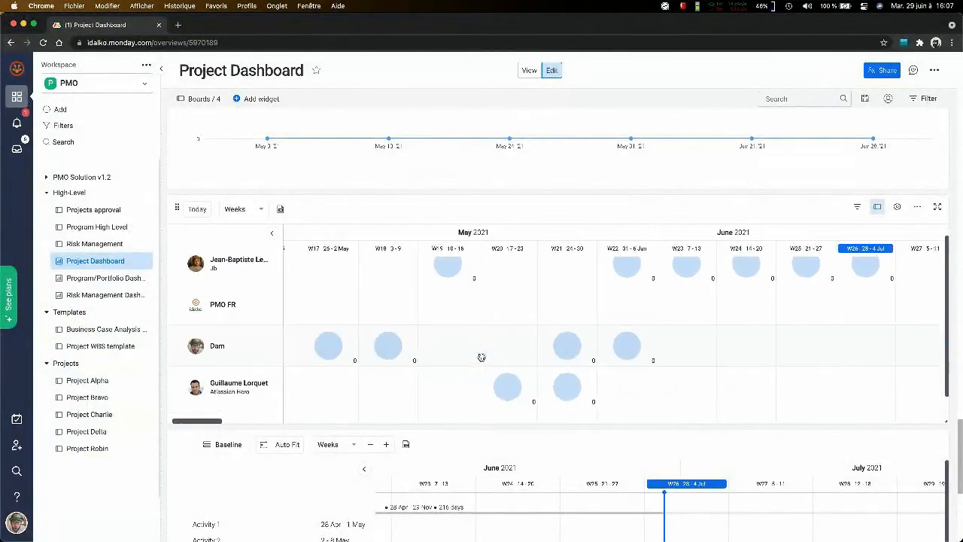
- Open the Program/Portfolio Dashboard and review its Portfolio Overview and the Effort breakdown, Effort estimation and Task owners charts
click(94, 281)
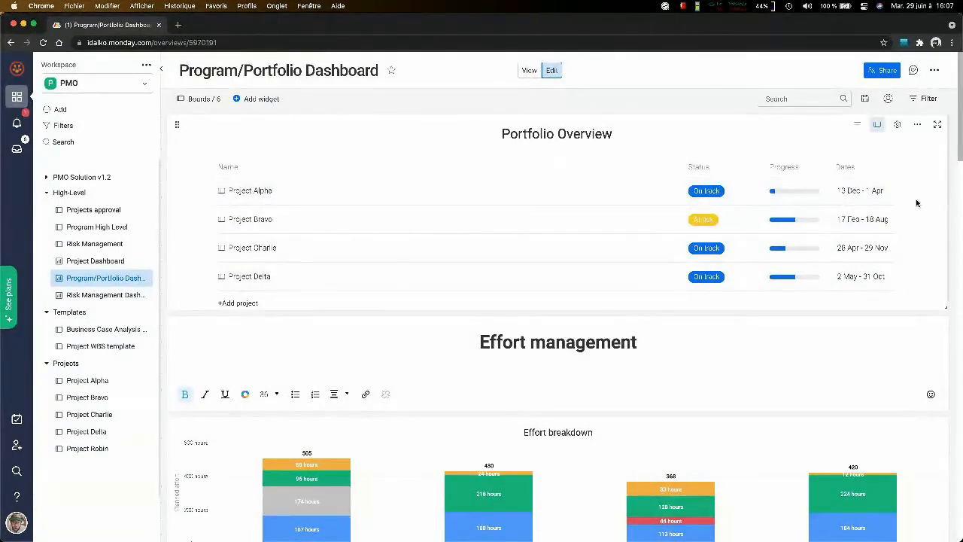
scroll(917, 203, down, 1)
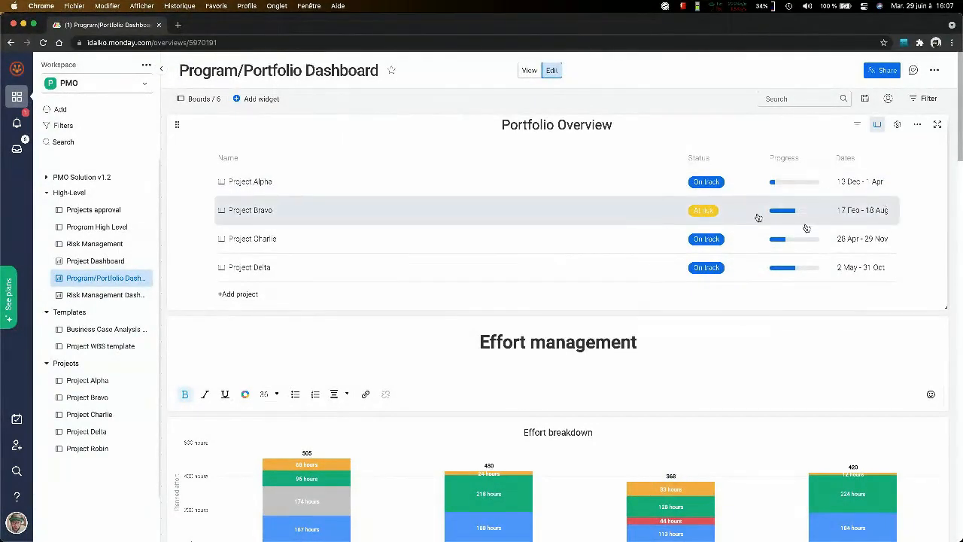
scroll(921, 209, down, 5)
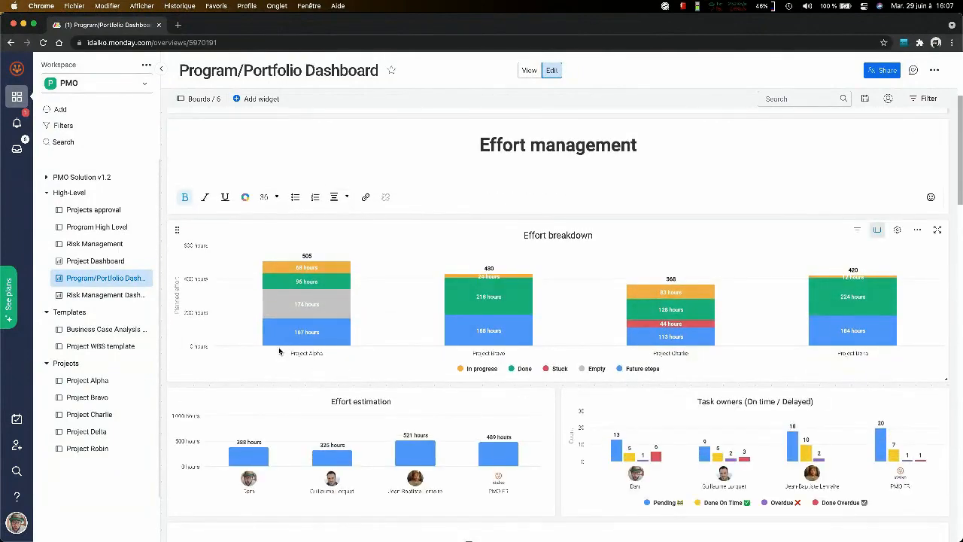
mouse_move(304, 273)
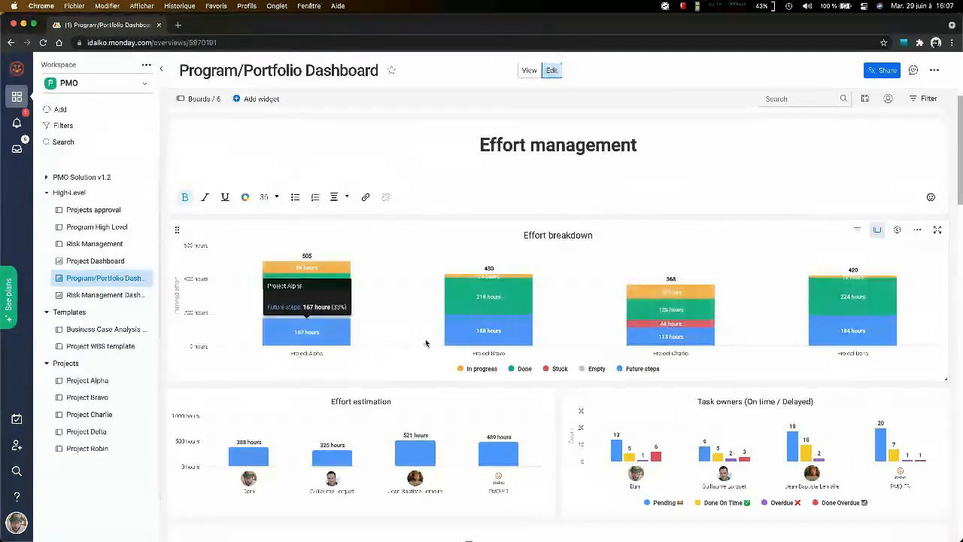
scroll(547, 379, down, 1)
scroll(729, 344, down, 5)
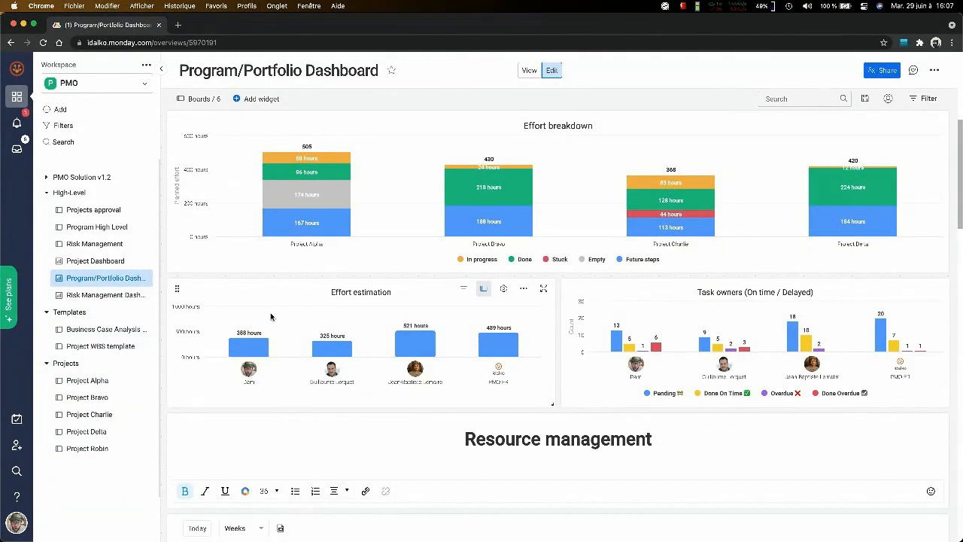
mouse_move(495, 367)
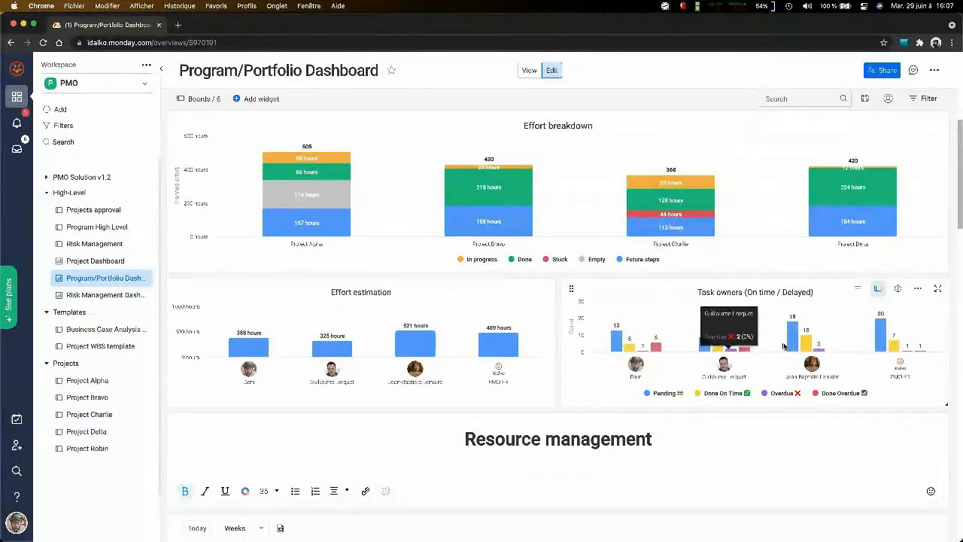
- Examine the weekly workload per project under Resource management, expanding Project Charlie's early June workload and opening the details of Activity 6
scroll(904, 349, down, 1)
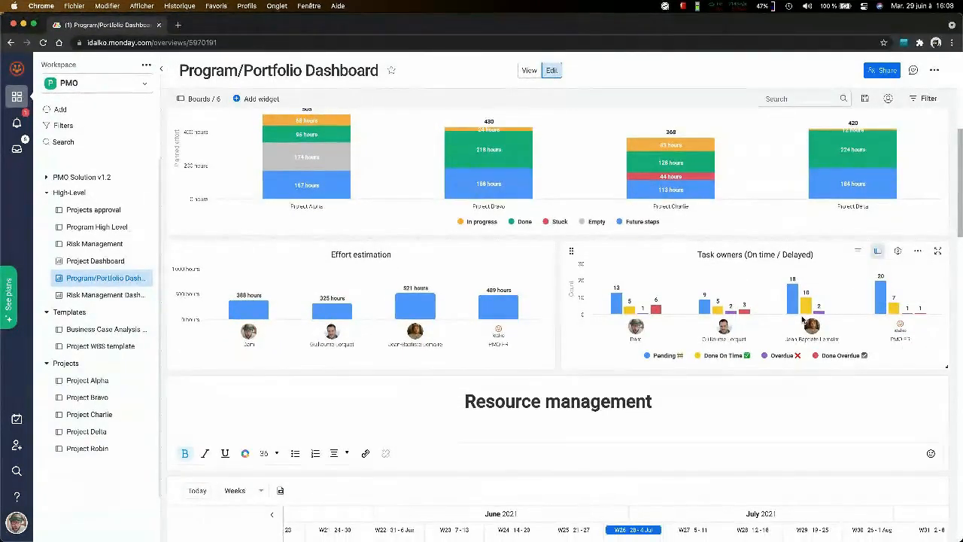
scroll(834, 316, down, 5)
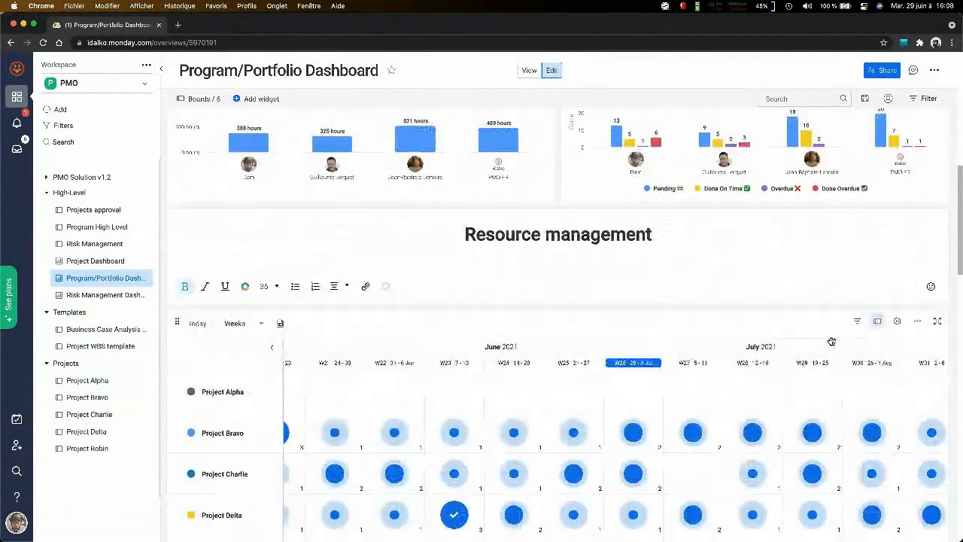
scroll(954, 312, down, 4)
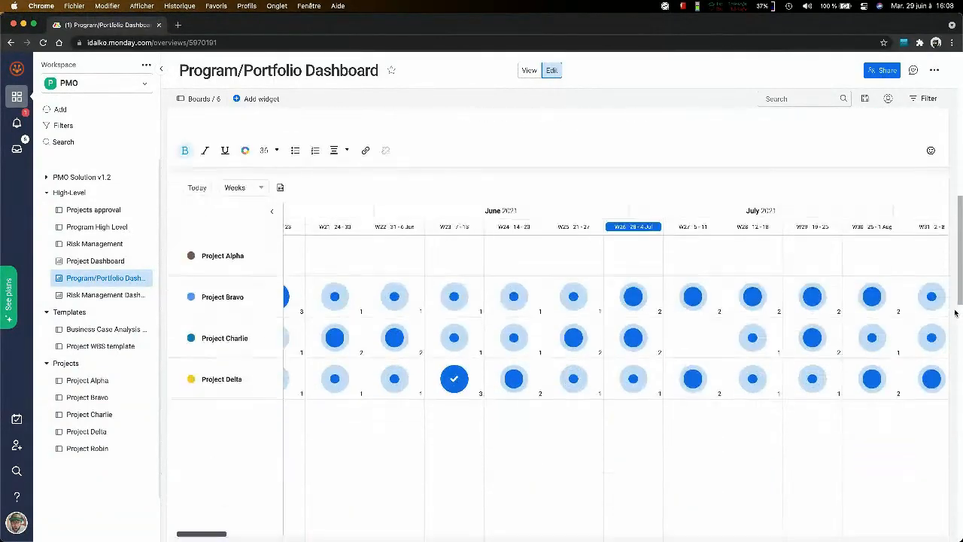
click(397, 342)
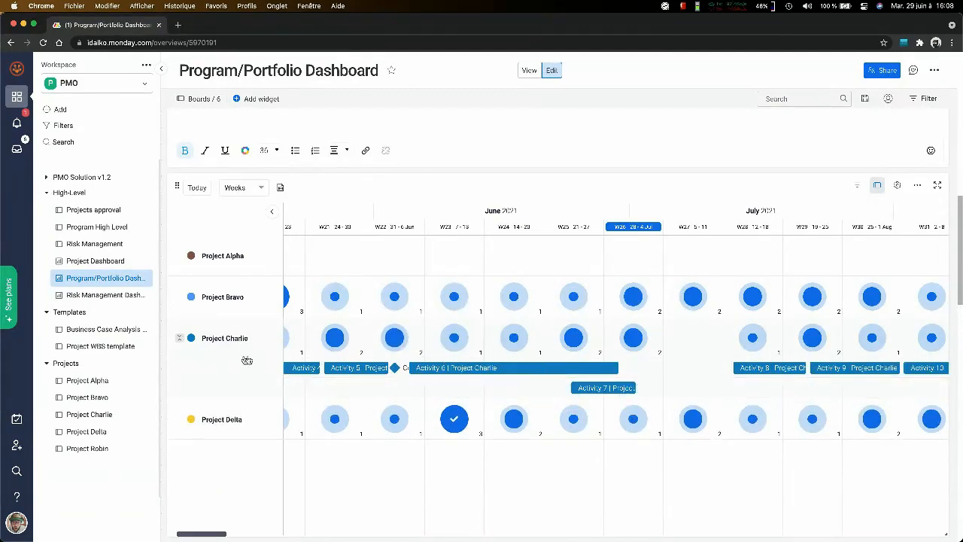
click(423, 366)
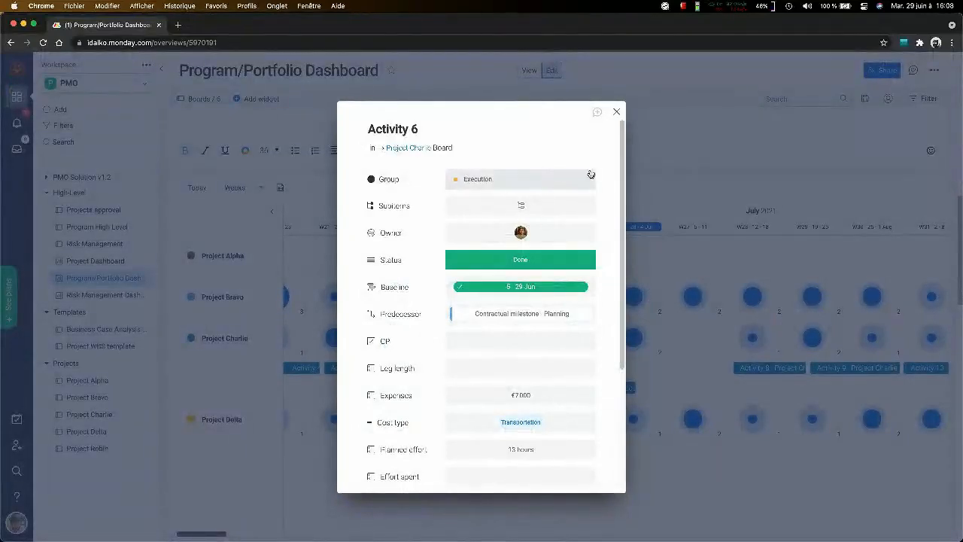
- Open Activity 7 of Project Charlie and reassign it to the first suggested team member, removing its original owner
click(617, 115)
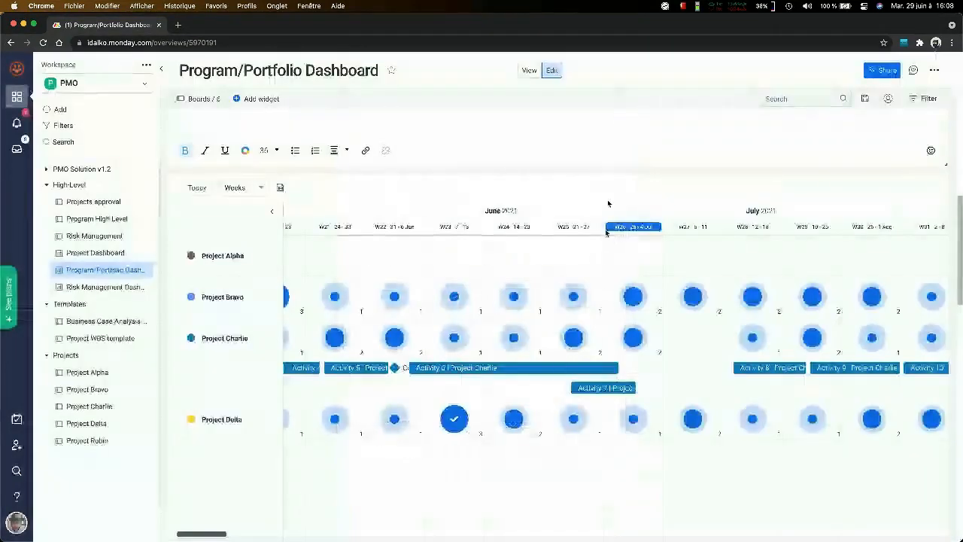
click(601, 386)
click(524, 231)
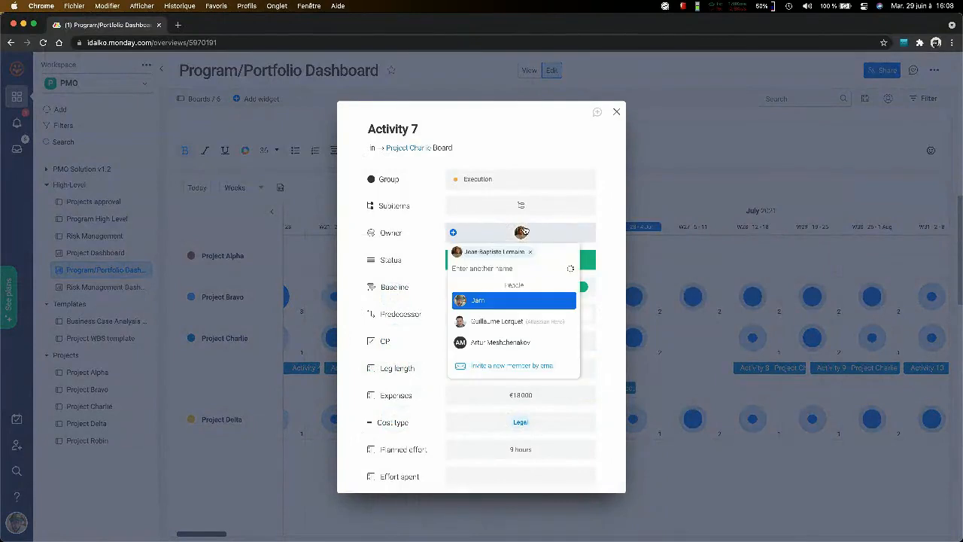
click(480, 301)
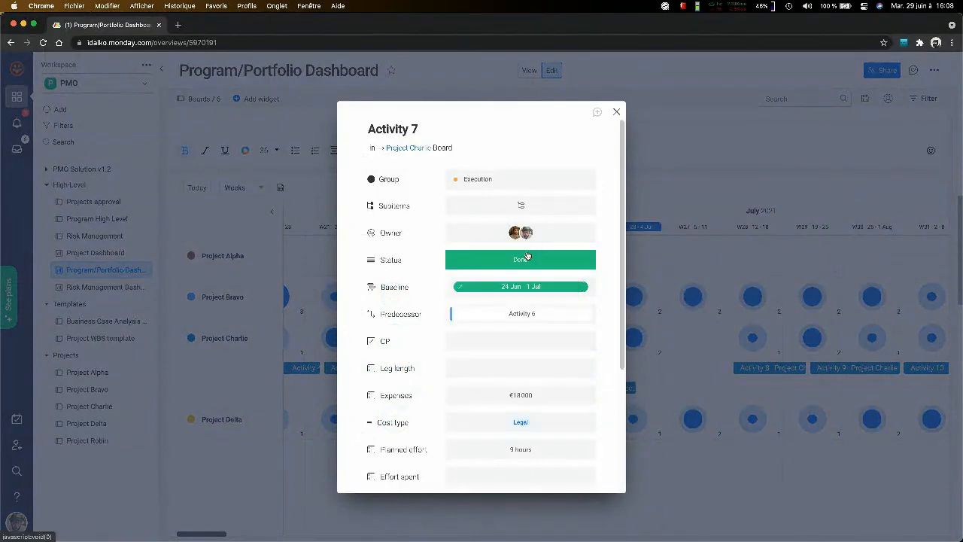
click(527, 232)
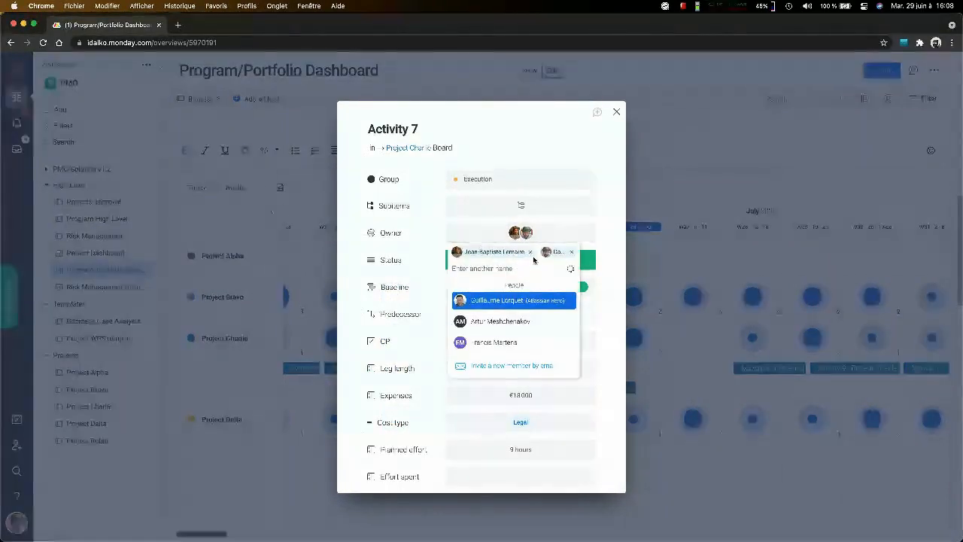
click(530, 252)
click(616, 110)
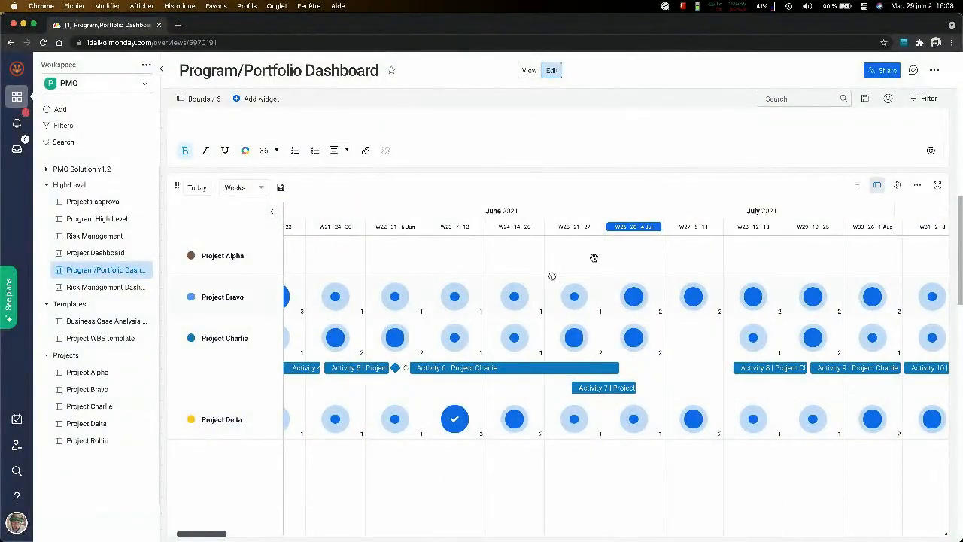
- Open Activity 15 of Project Bravo from the overloaded 5-11 July week in the team workload chart and add the first suggested member as second owner
scroll(952, 201, down, 3)
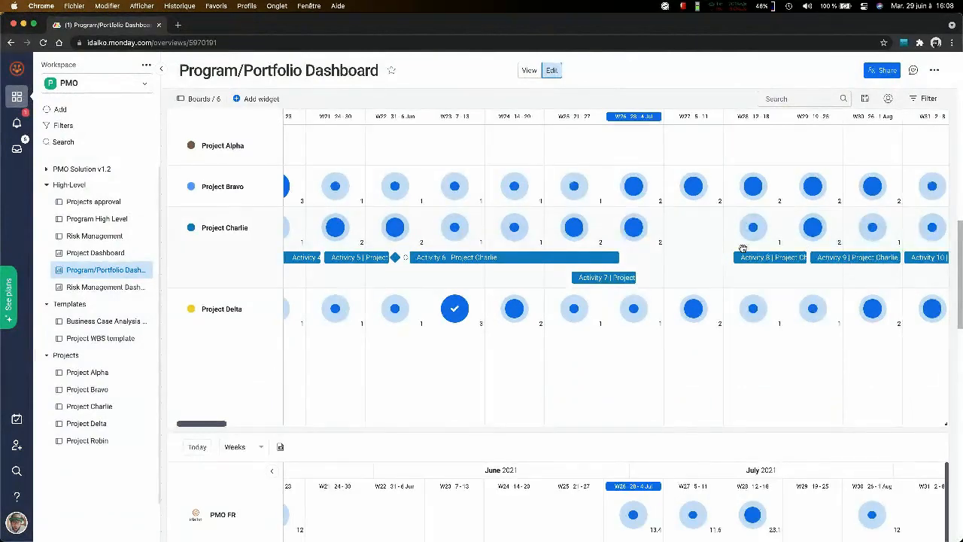
scroll(956, 178, down, 5)
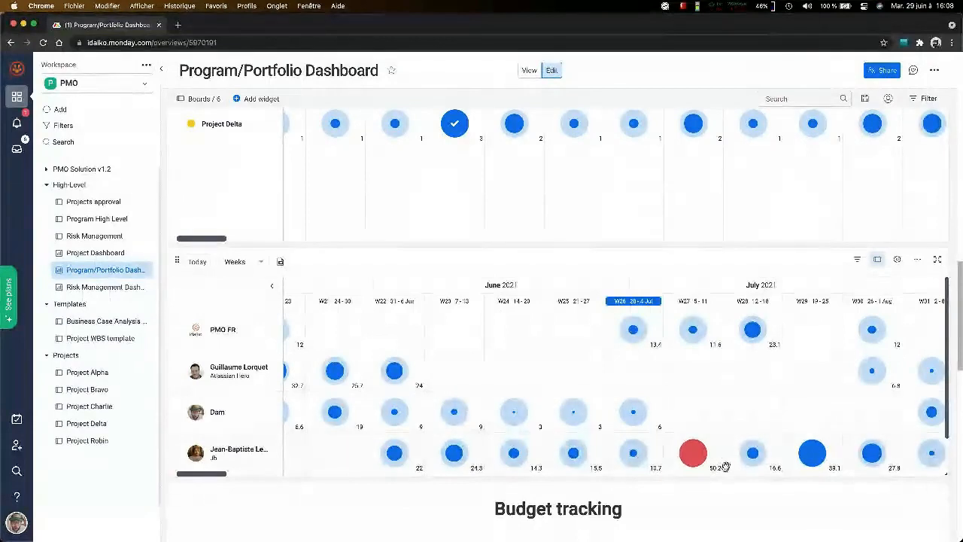
mouse_move(693, 456)
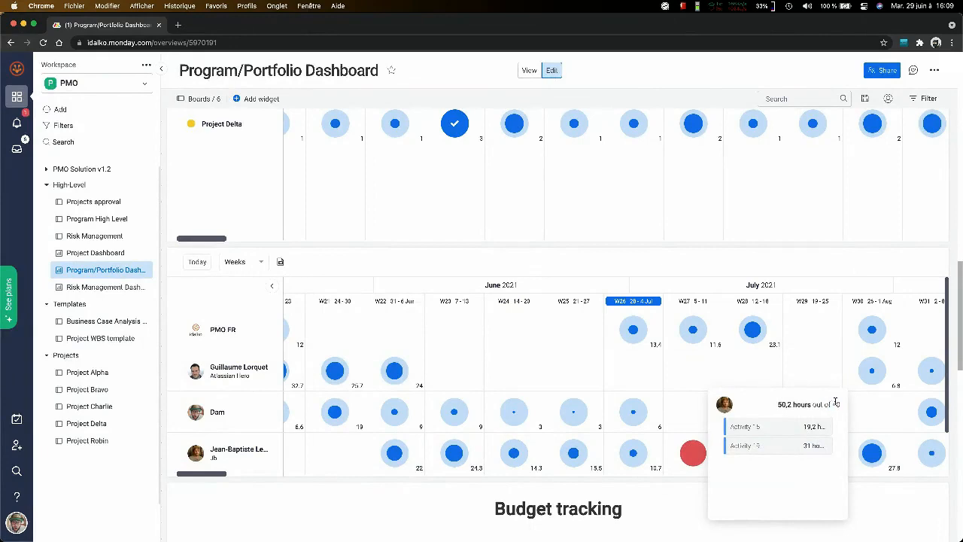
click(759, 429)
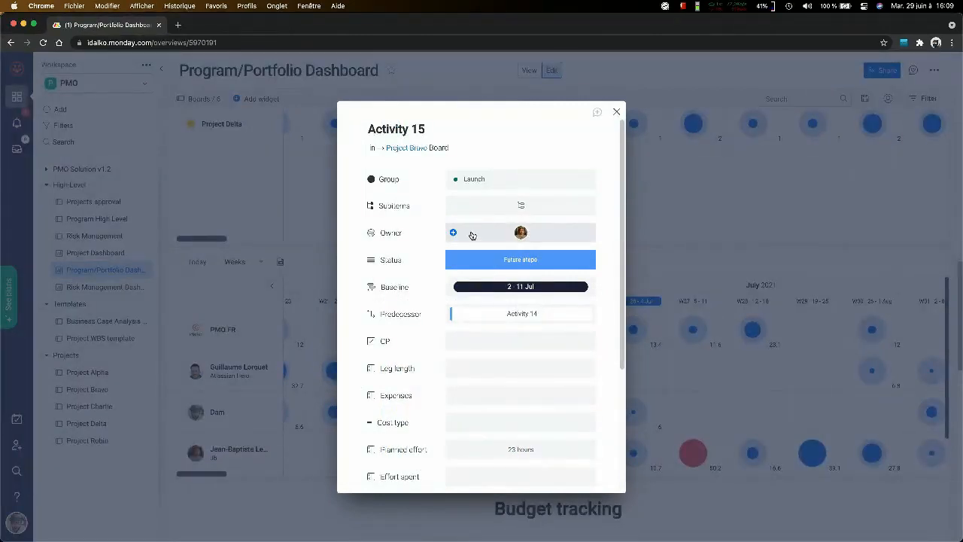
click(509, 233)
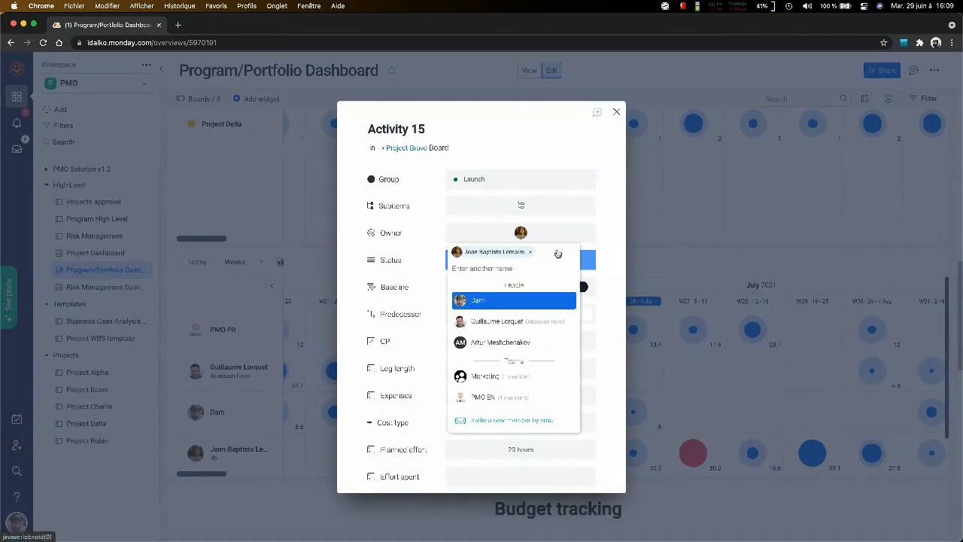
click(519, 300)
scroll(517, 370, down, 1)
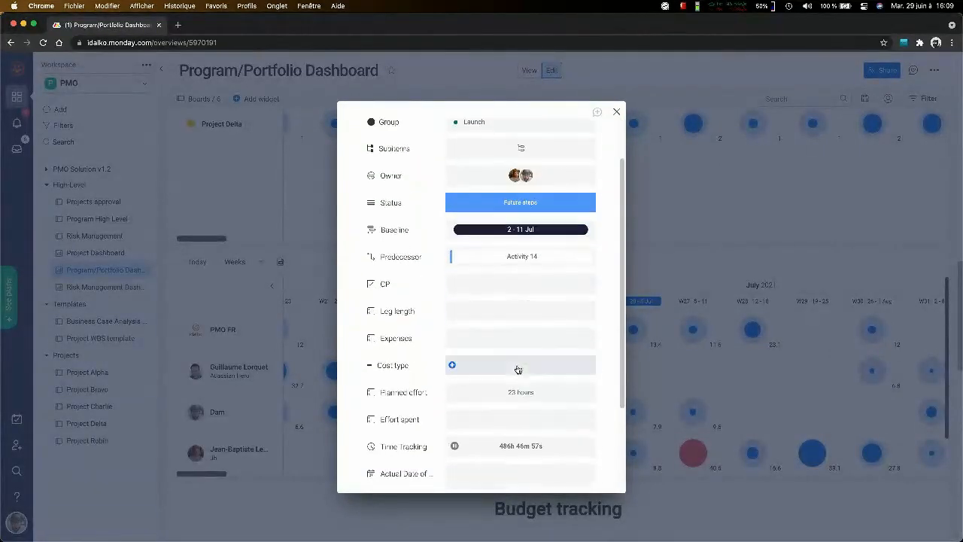
scroll(527, 450, down, 2)
scroll(539, 452, up, 3)
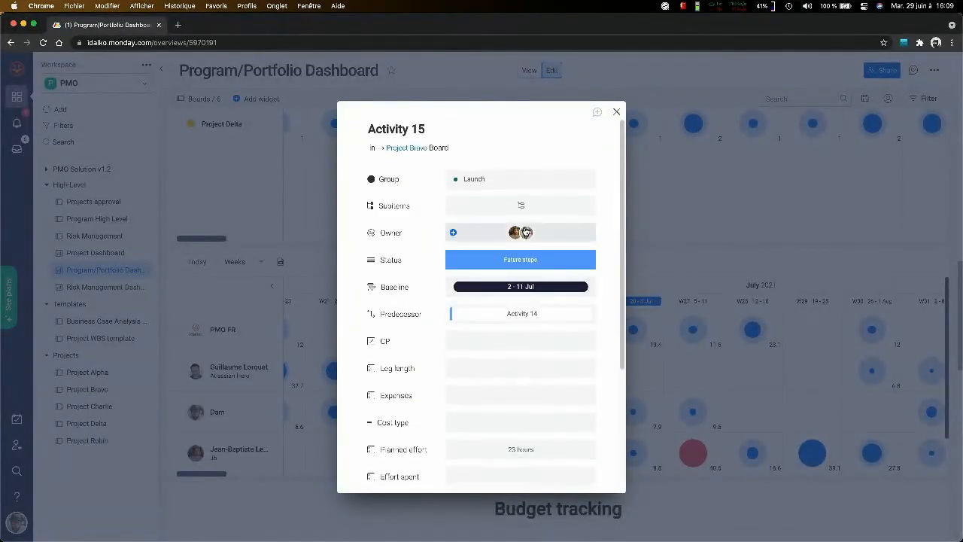
mouse_move(515, 232)
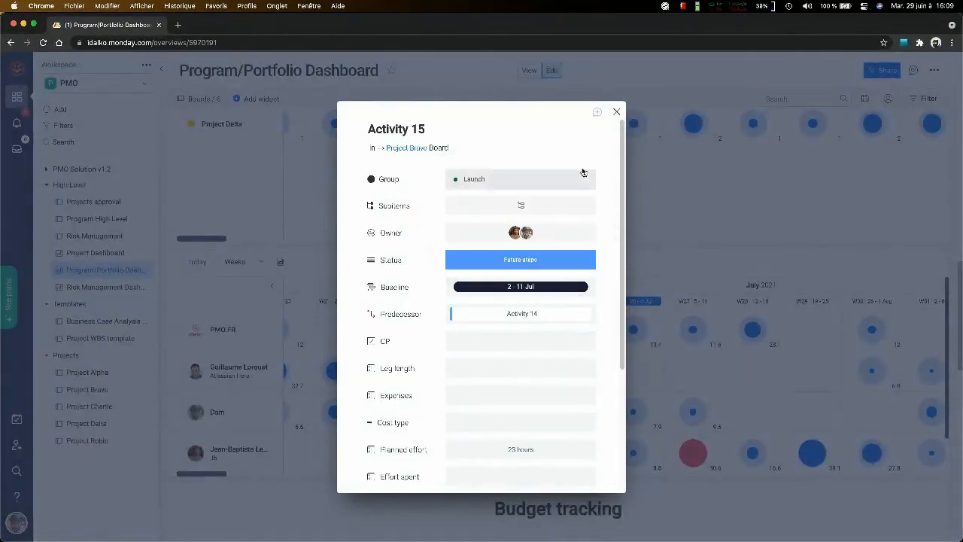
scroll(561, 387, down, 3)
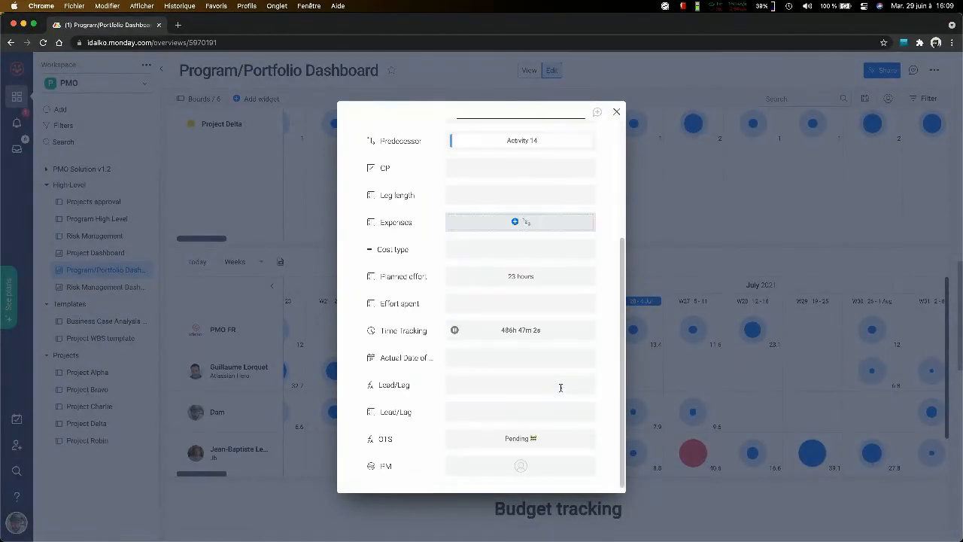
click(615, 113)
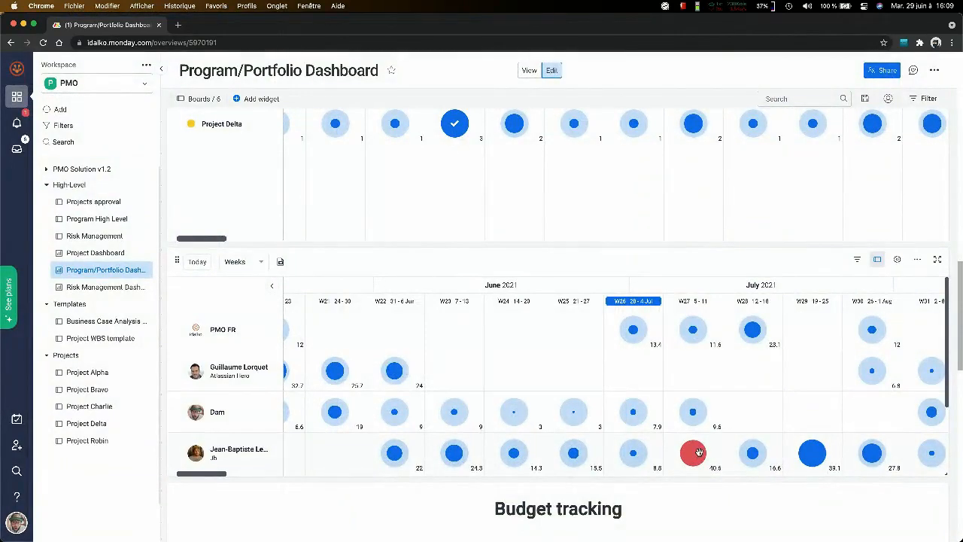
- Expand the overloaded team member's 5-11 July workload and inspect the details of Activity 15 and Activity 16 of Project Bravo
click(699, 451)
scroll(699, 394, down, 1)
mouse_move(699, 395)
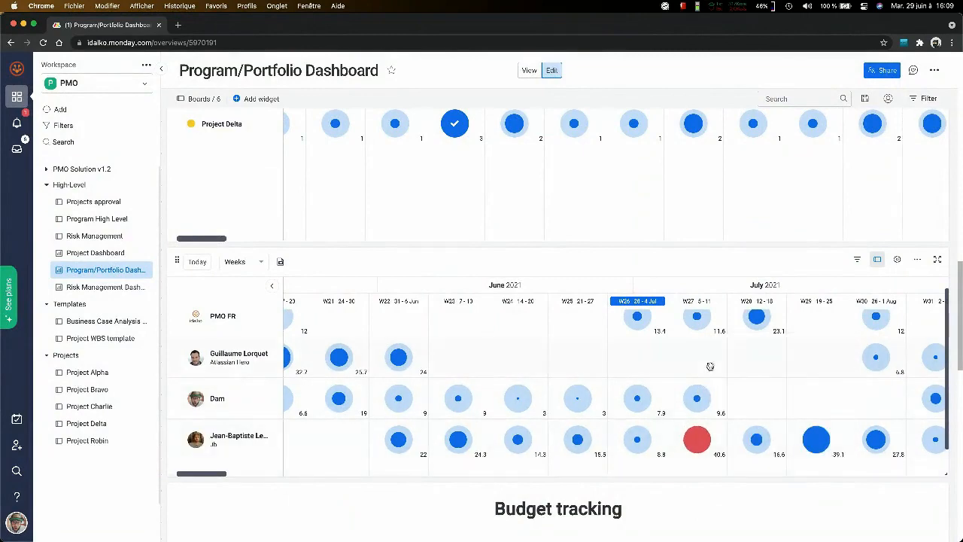
click(702, 433)
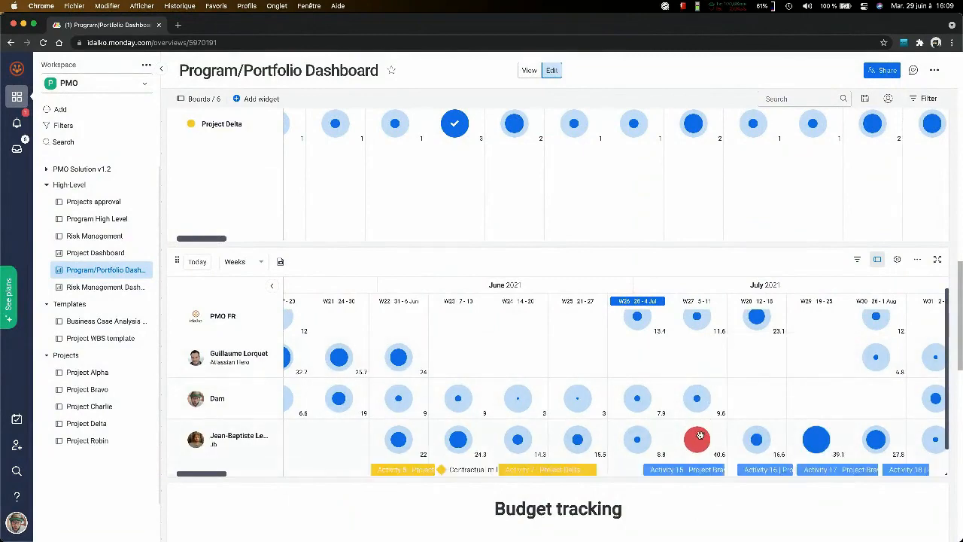
click(707, 471)
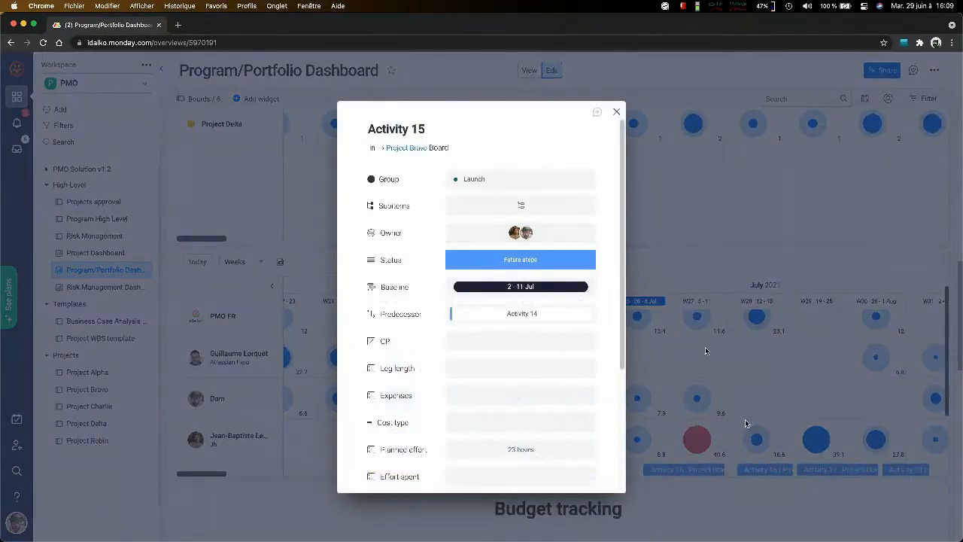
click(617, 111)
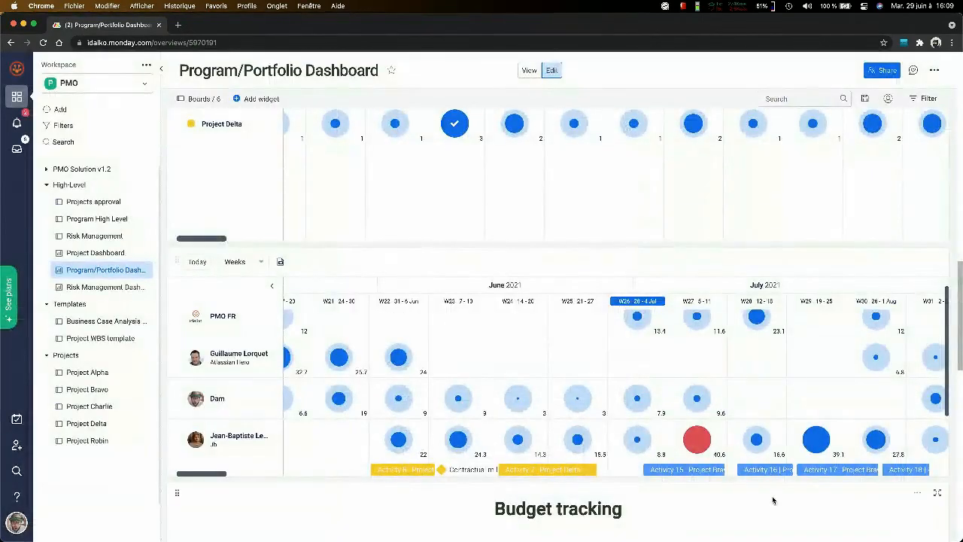
mouse_move(776, 477)
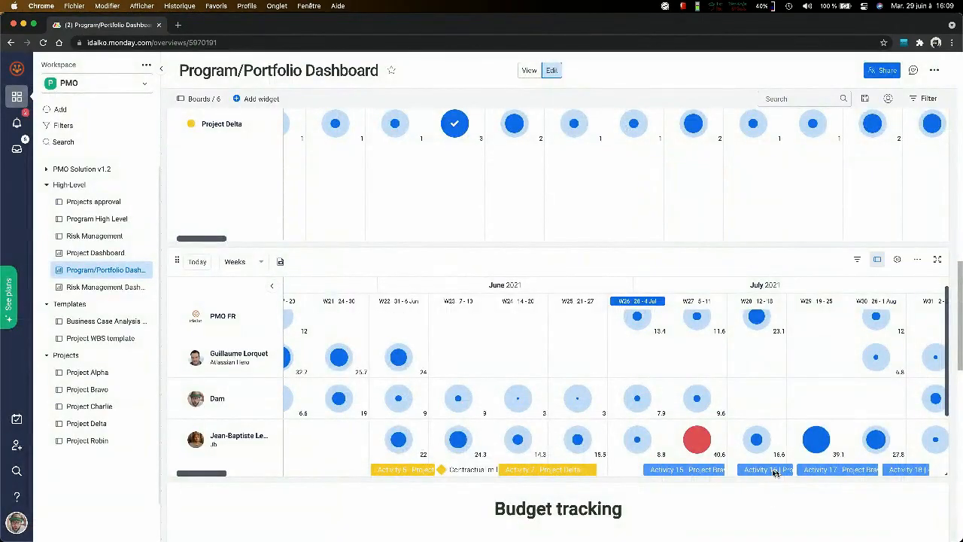
click(764, 469)
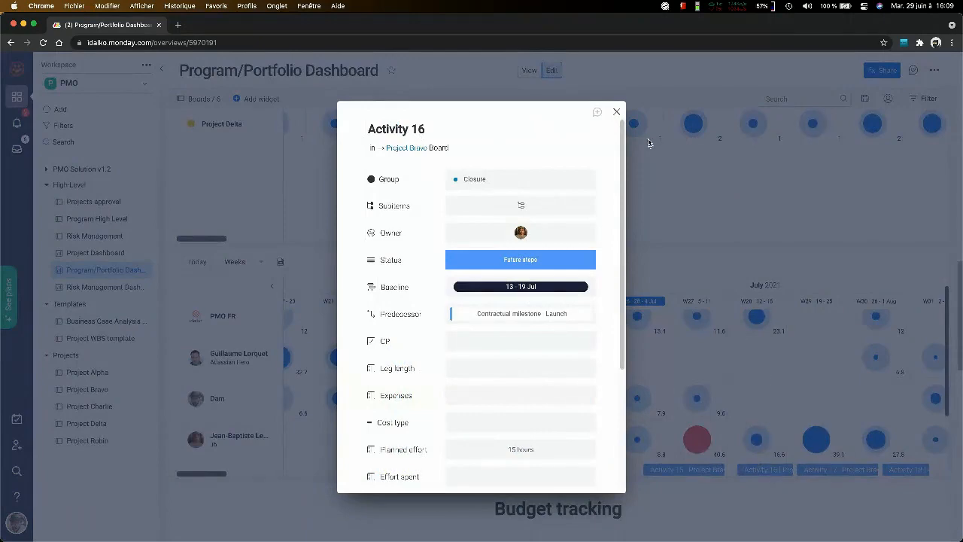
click(616, 111)
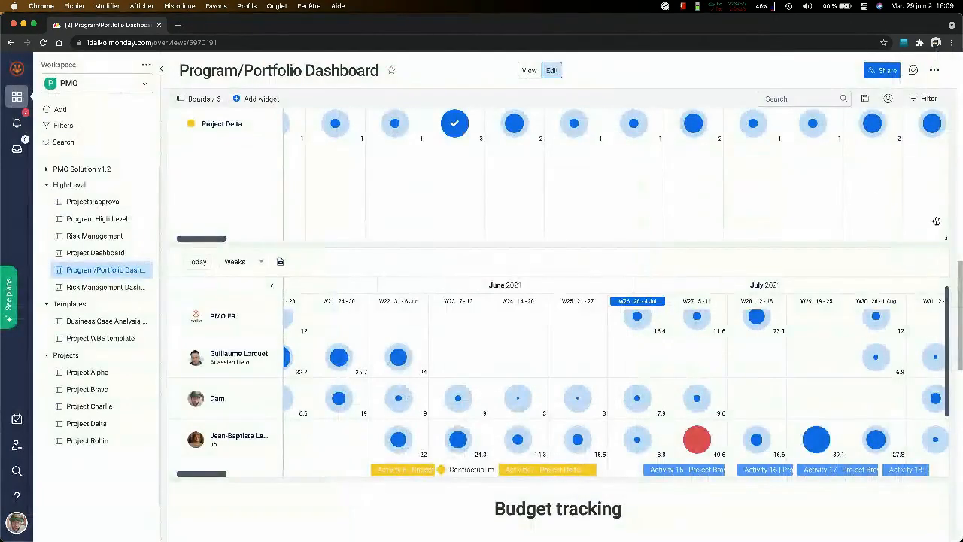
- Reassign Activity 16 of Project Bravo to the first suggested team member, removing its original owner
scroll(951, 225, down, 3)
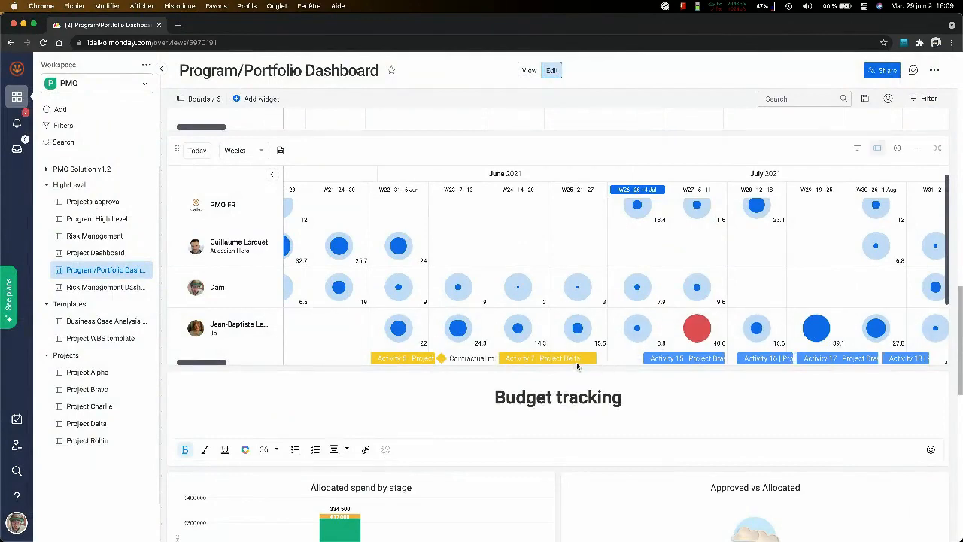
click(764, 358)
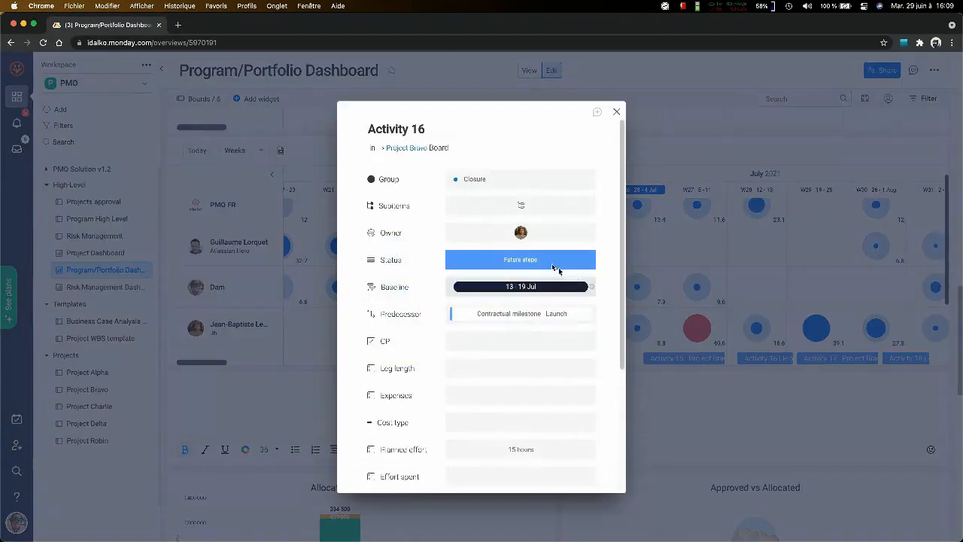
click(527, 234)
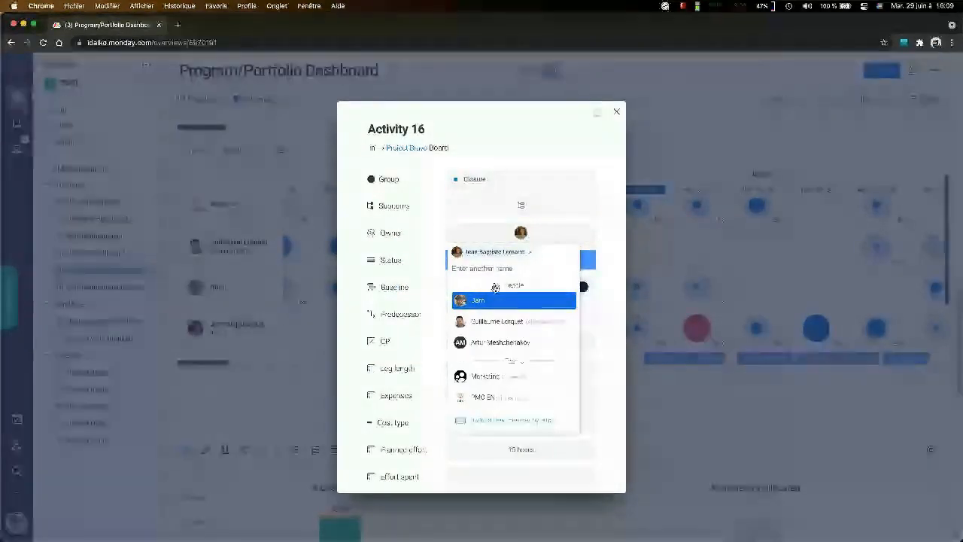
click(530, 253)
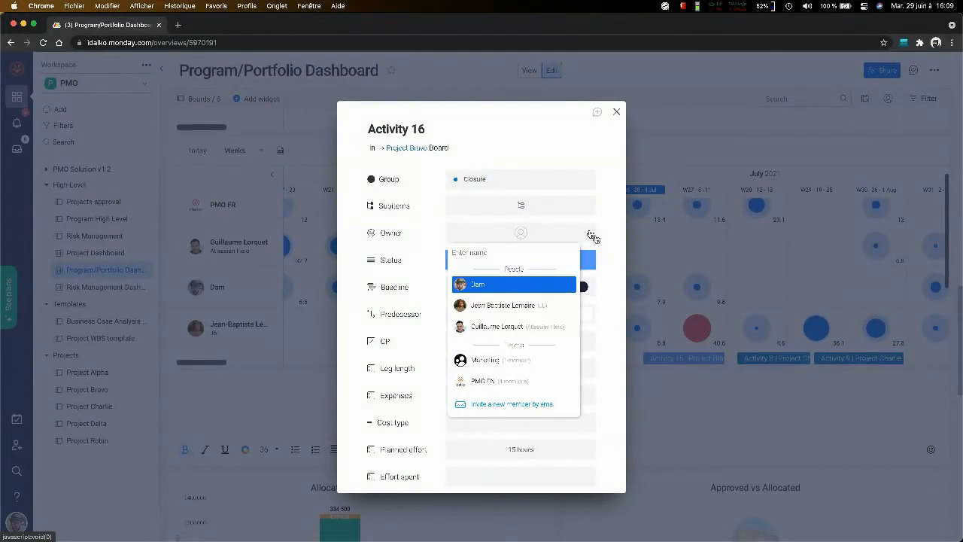
key(Return)
click(617, 112)
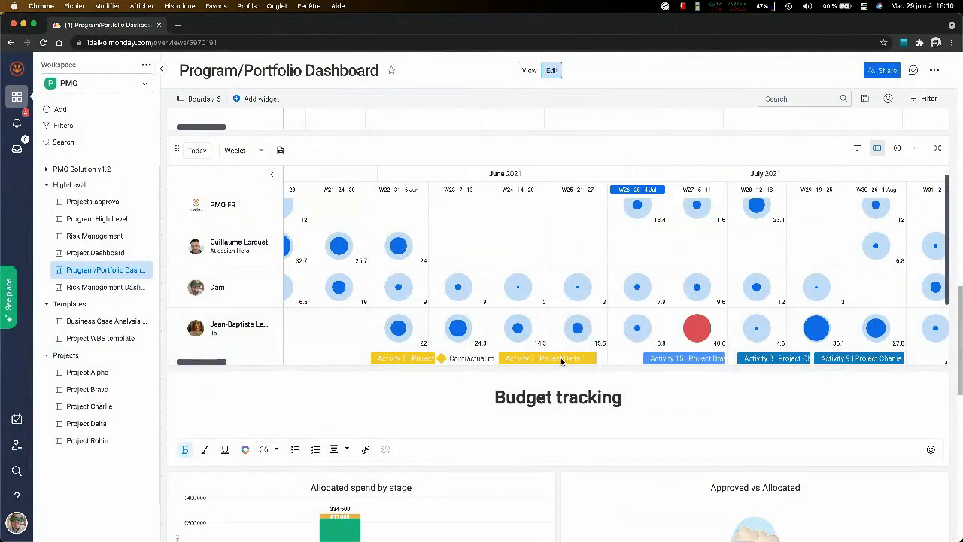
- Open Activity 19 from the overloaded 5-11 July week and add the team member listed directly below PMO FR as second owner
mouse_move(697, 330)
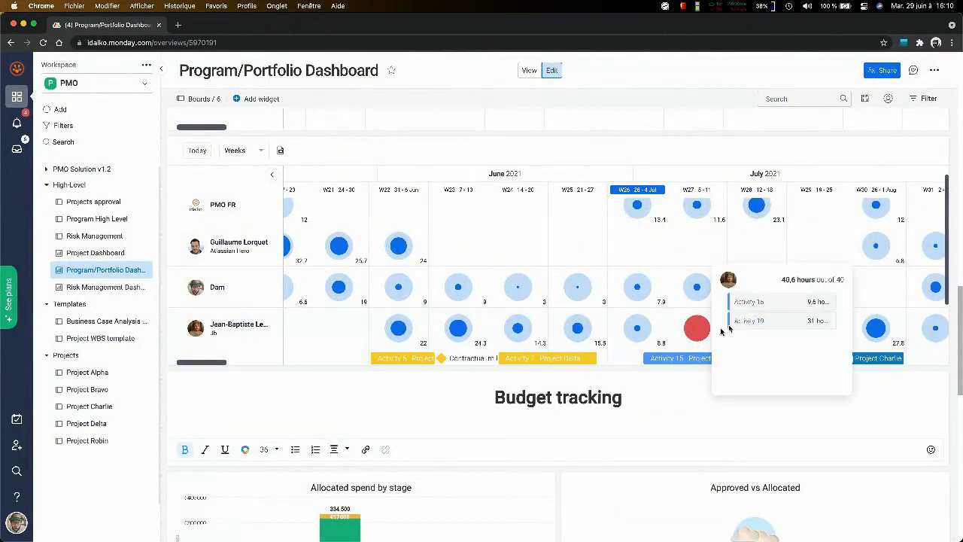
click(729, 329)
click(549, 235)
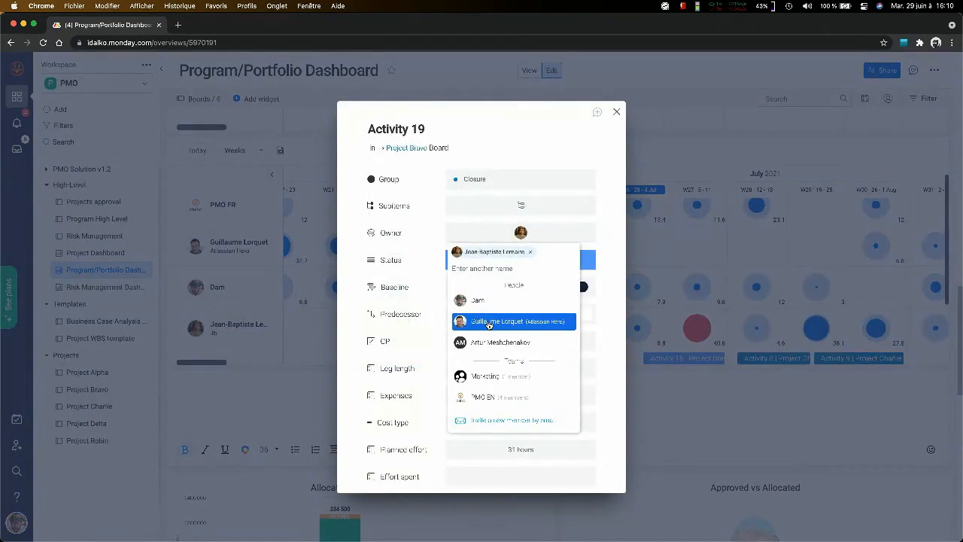
click(582, 157)
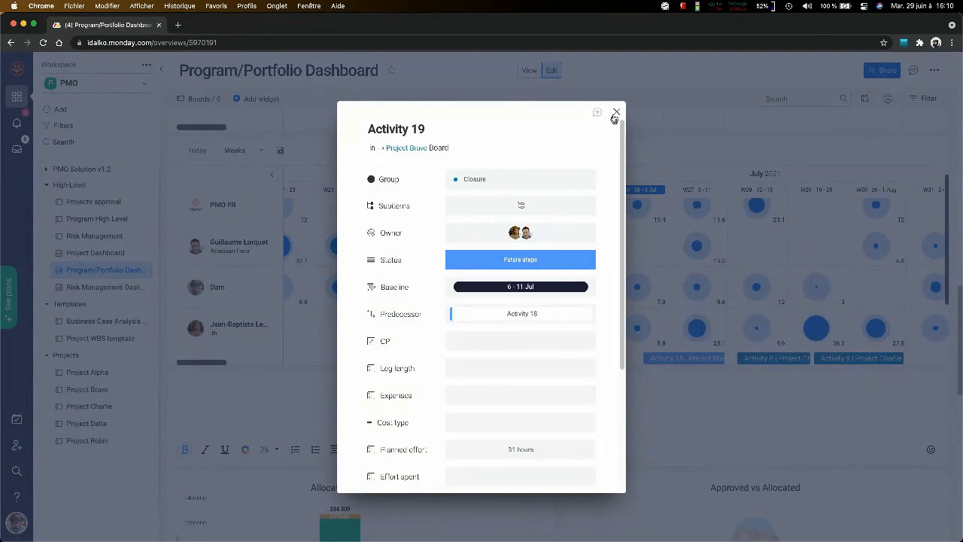
click(616, 111)
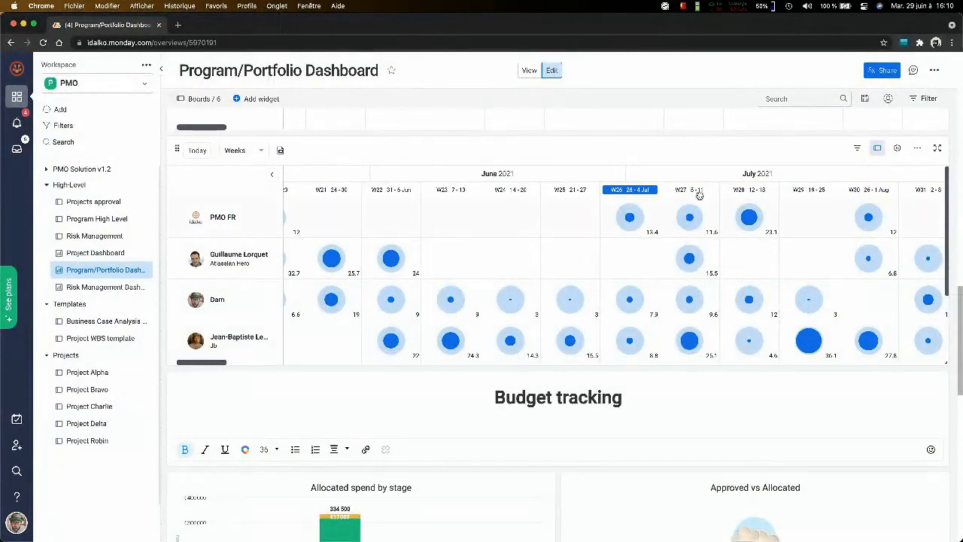
- Review the team members' June and July workload and activities, and bring up the Budget tracking charts
scroll(705, 322, down, 3)
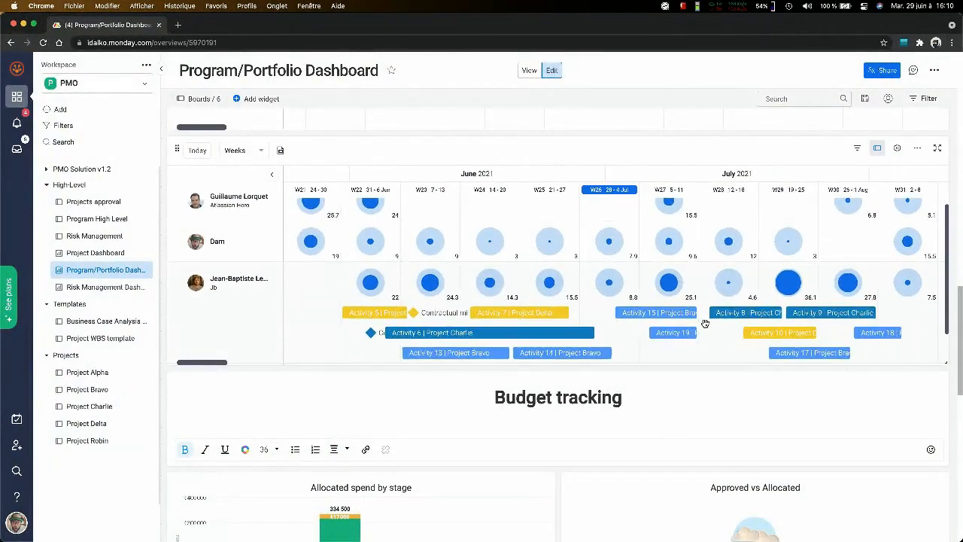
scroll(705, 323, up, 2)
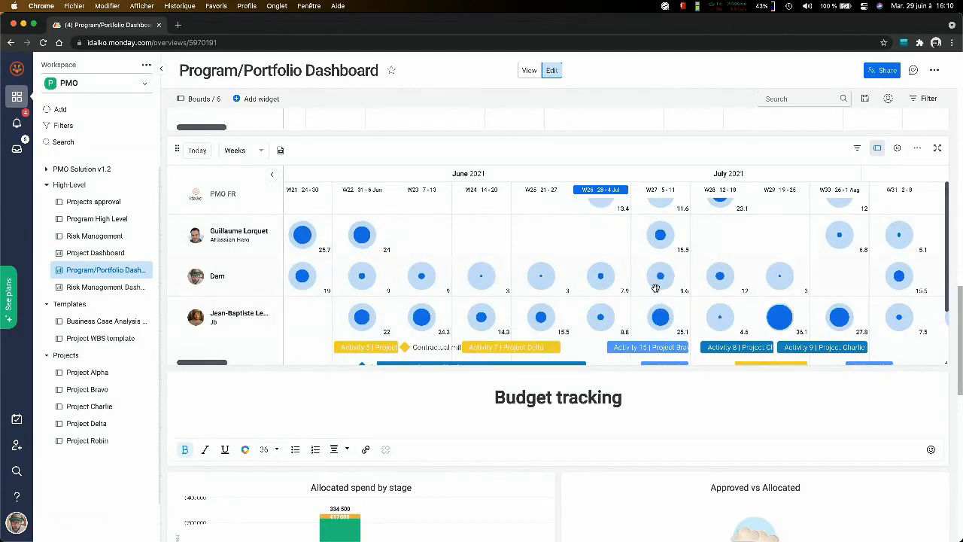
mouse_move(659, 315)
scroll(660, 314, down, 2)
scroll(658, 328, down, 2)
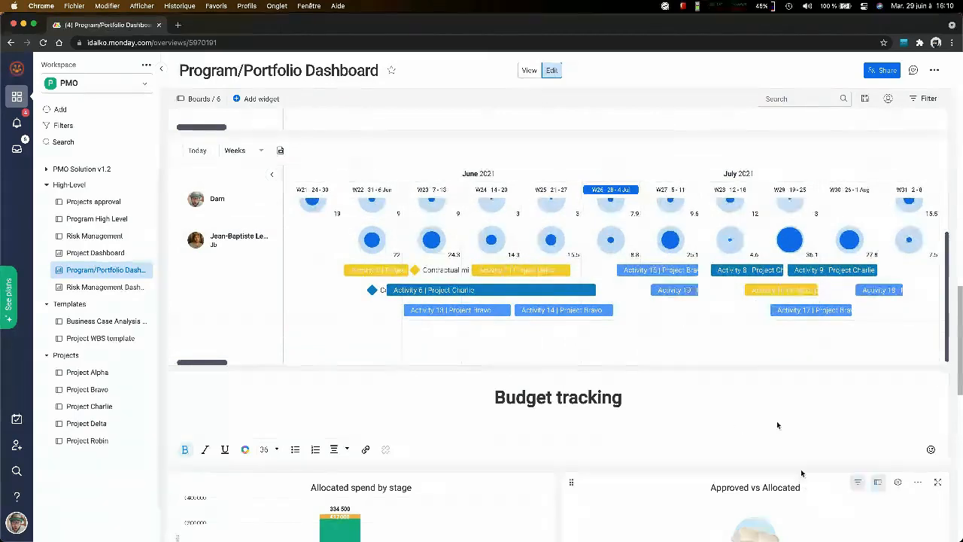
scroll(757, 379, down, 3)
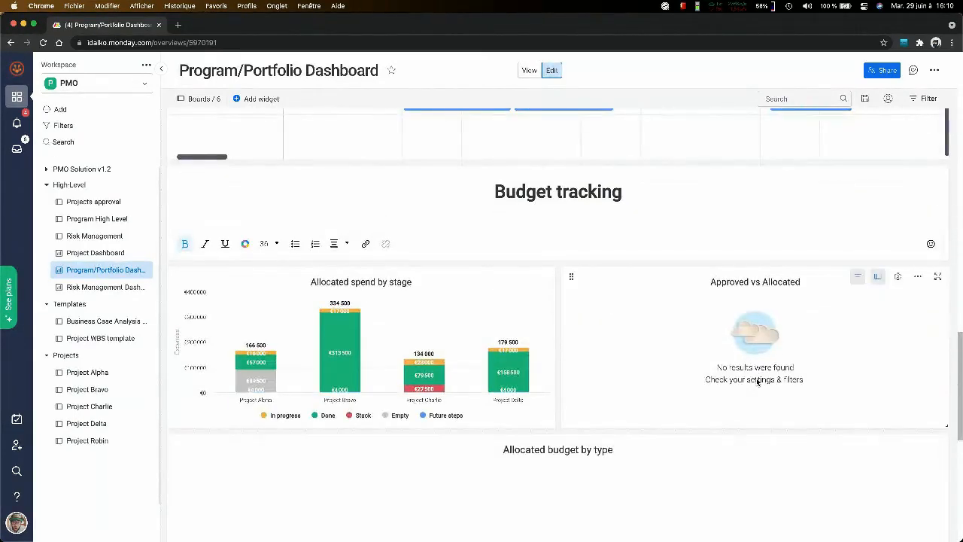
- Review the allocated spend by stage and allocated budget by type charts, checking Project Bravo's share of the Legal budget
mouse_move(408, 366)
scroll(331, 343, down, 2)
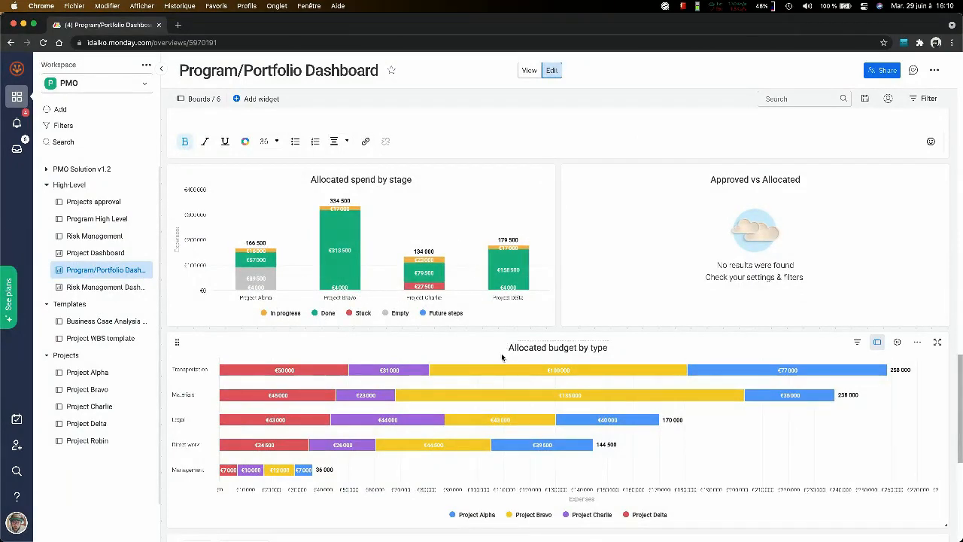
scroll(503, 358, down, 2)
mouse_move(516, 345)
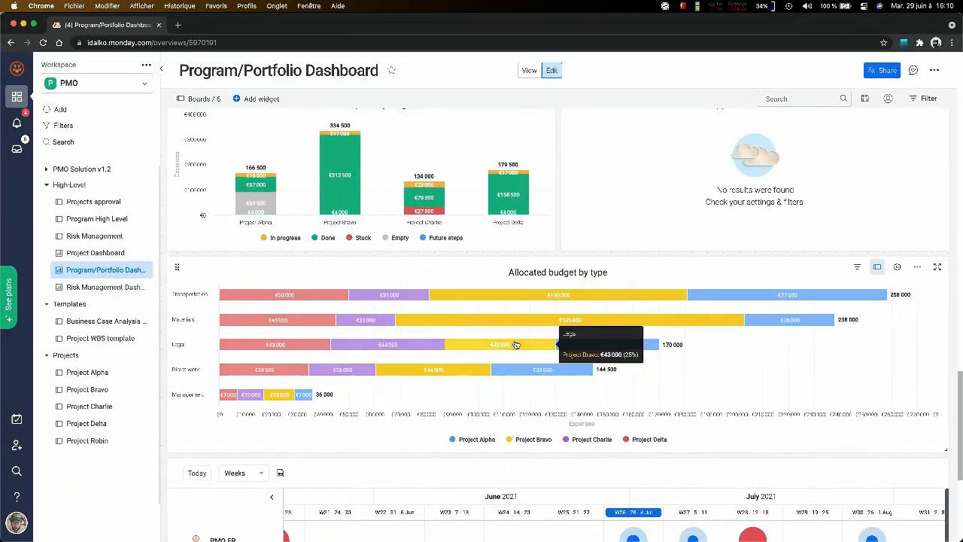
- Expand PMO FR's overloaded 12-18 July workload below the budget charts and review the other team members' weekly workloads
scroll(658, 455, down, 1)
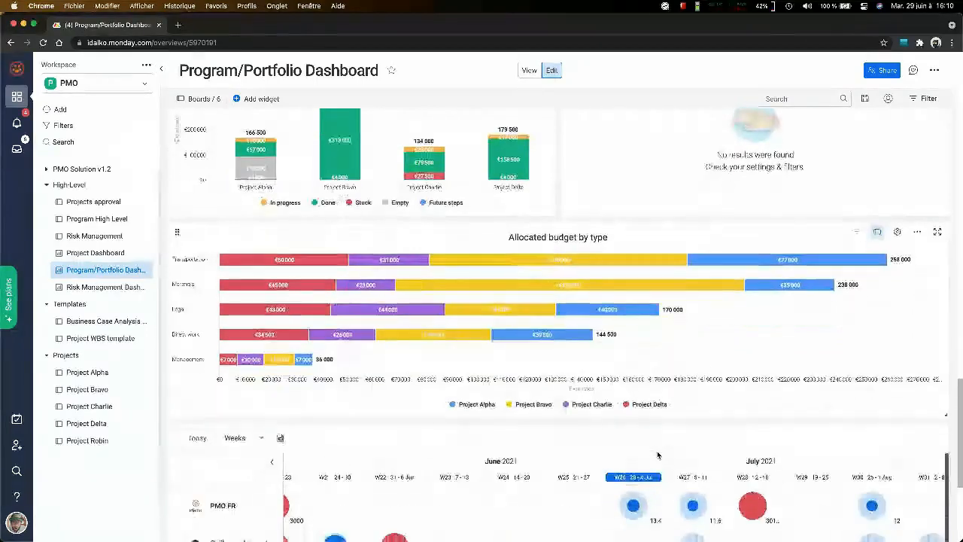
scroll(658, 455, down, 5)
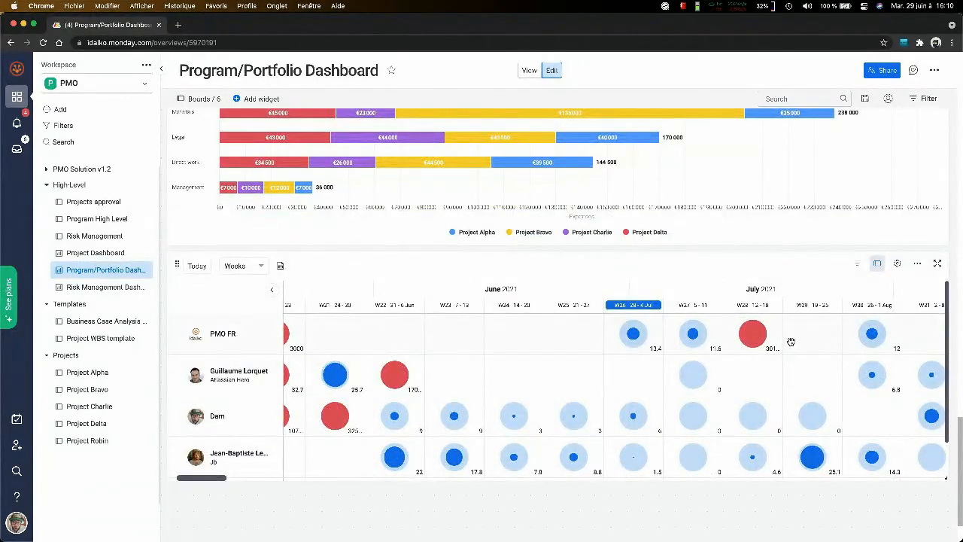
click(756, 337)
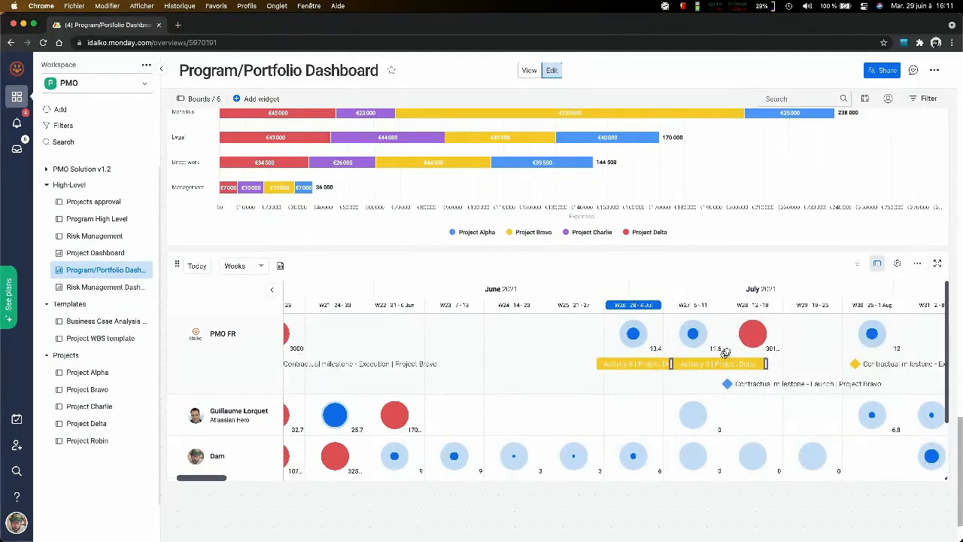
scroll(627, 376, down, 3)
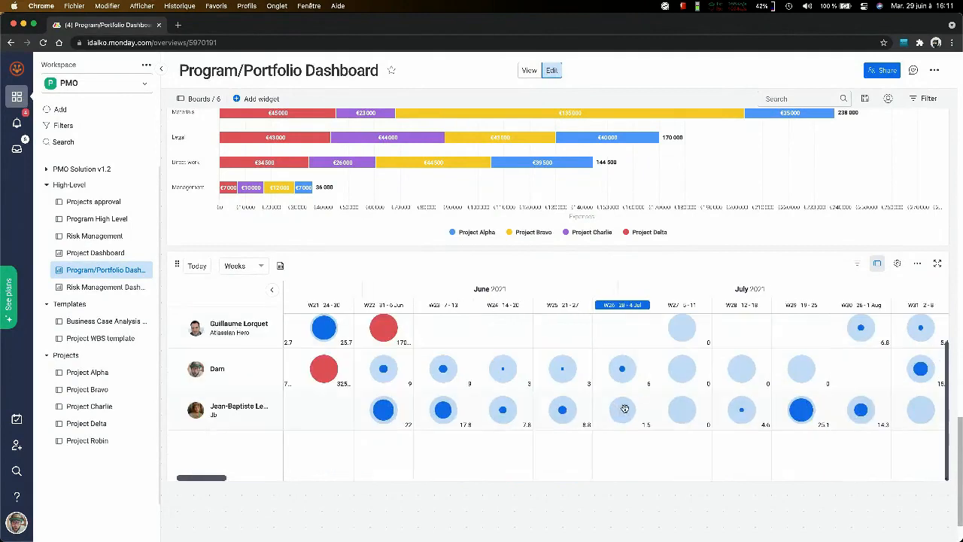
scroll(459, 407, left, 2)
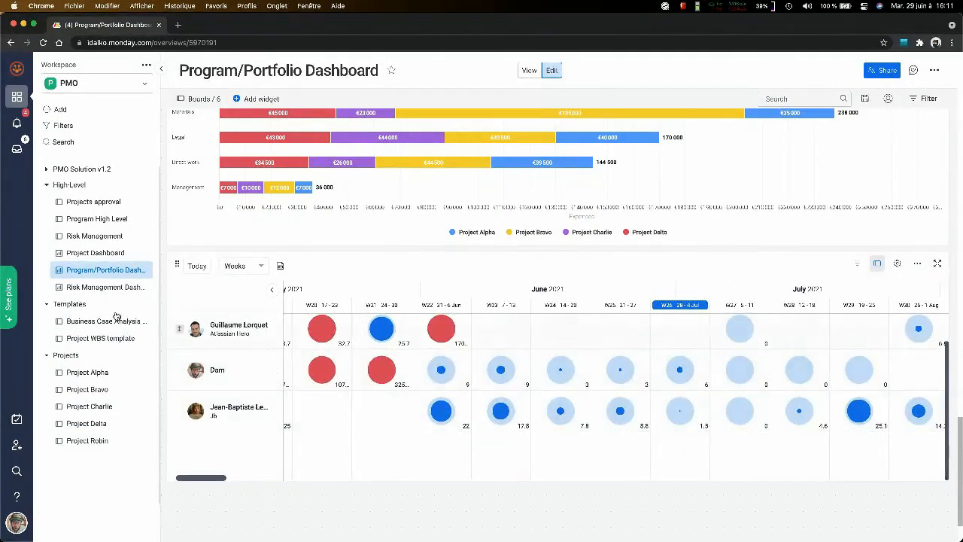
- Open the Project Charlie board and bring up the list of its active board automations
click(94, 407)
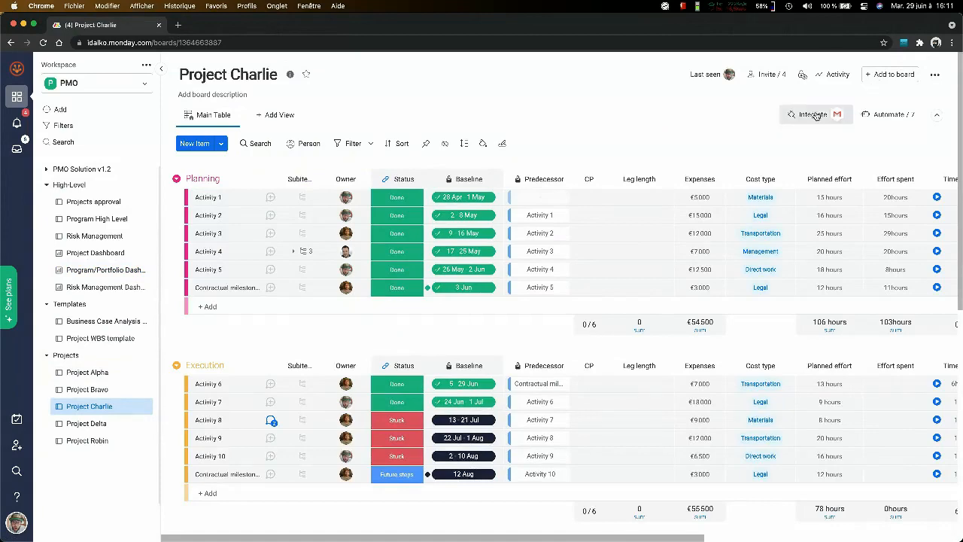
click(884, 117)
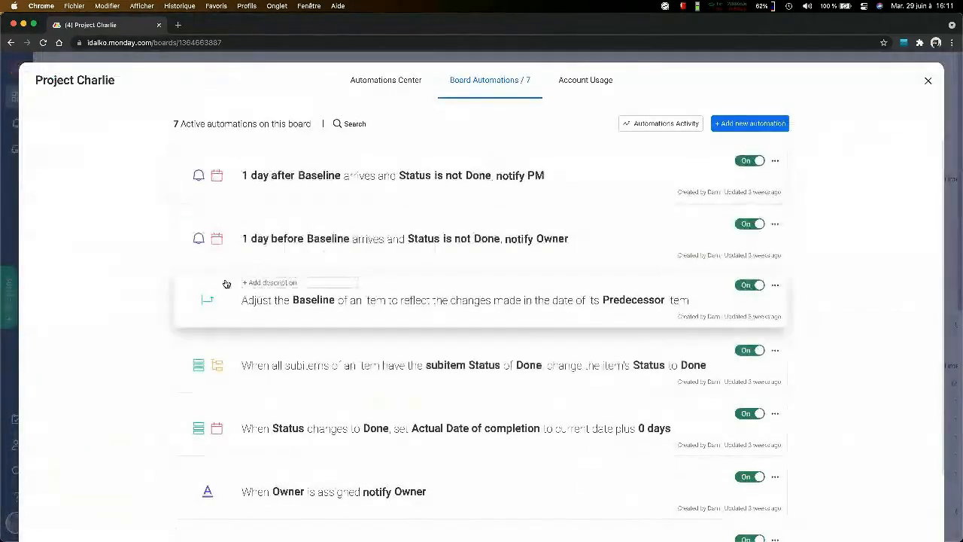
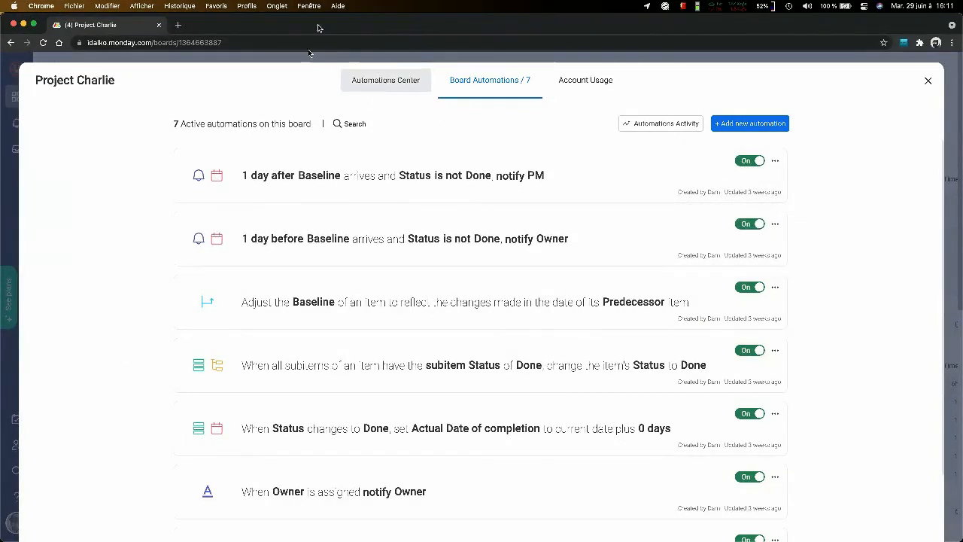
- Start the basic "Every time period, create an item" automation and set it to recur every month on the 3rd
click(385, 79)
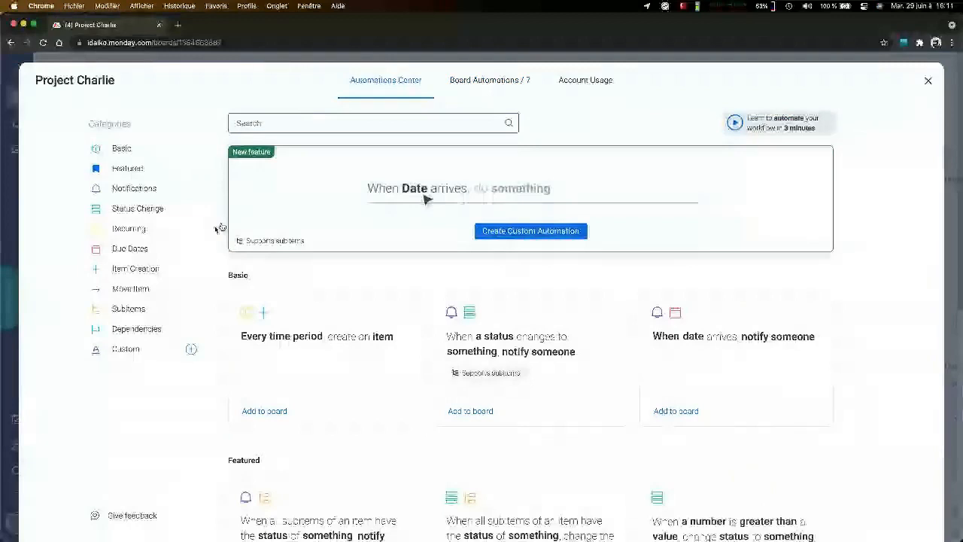
click(147, 156)
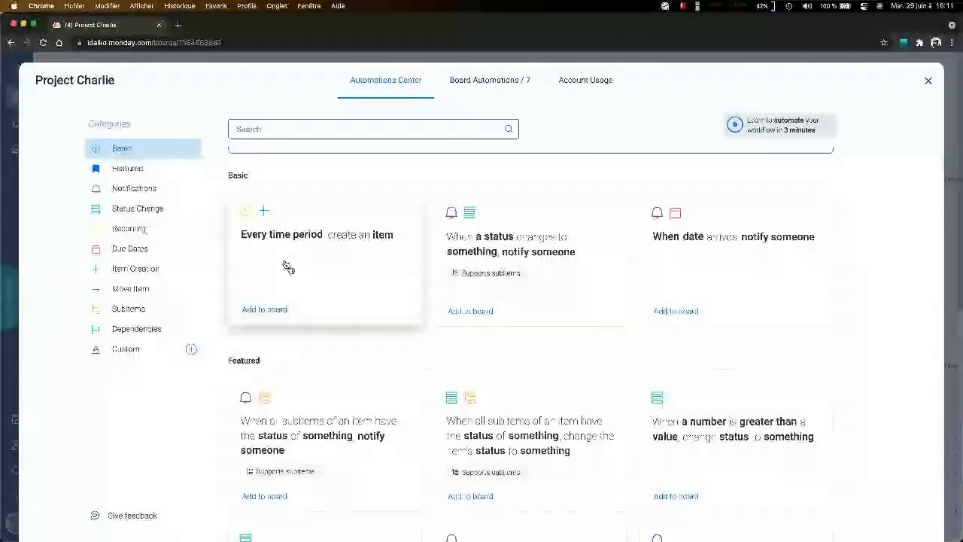
click(323, 235)
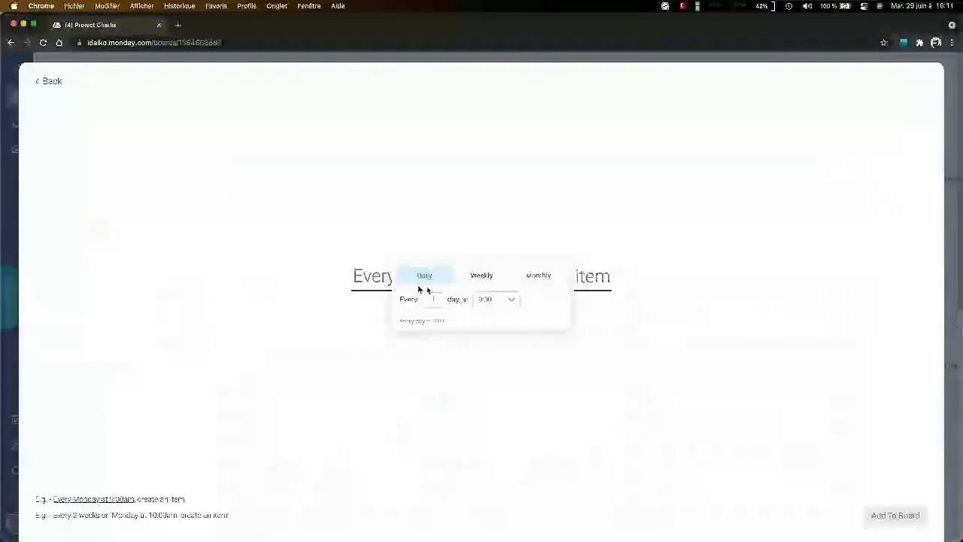
click(538, 275)
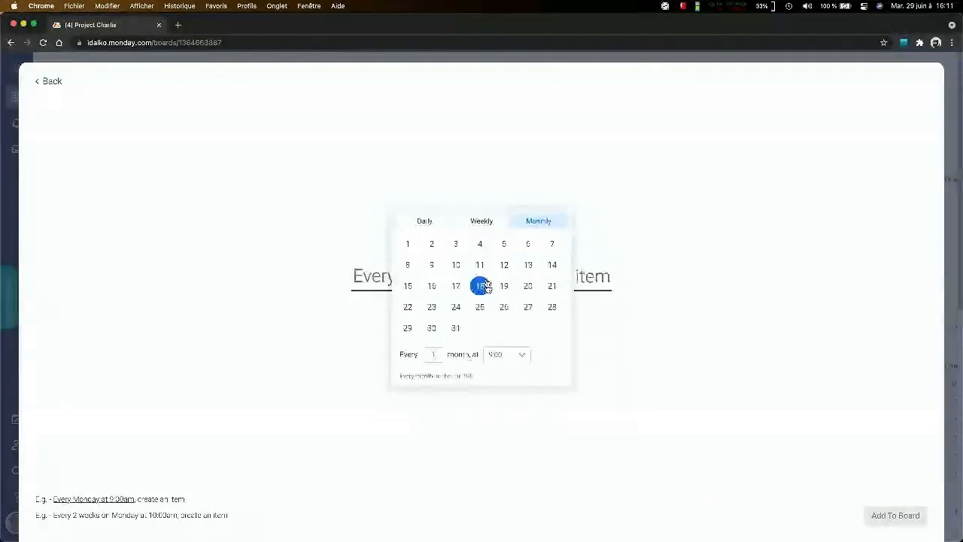
click(456, 244)
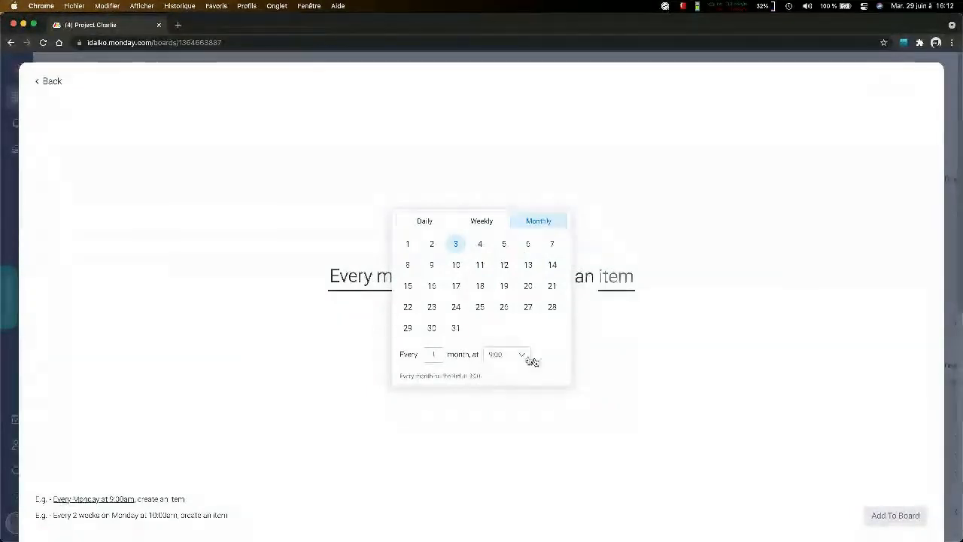
click(621, 353)
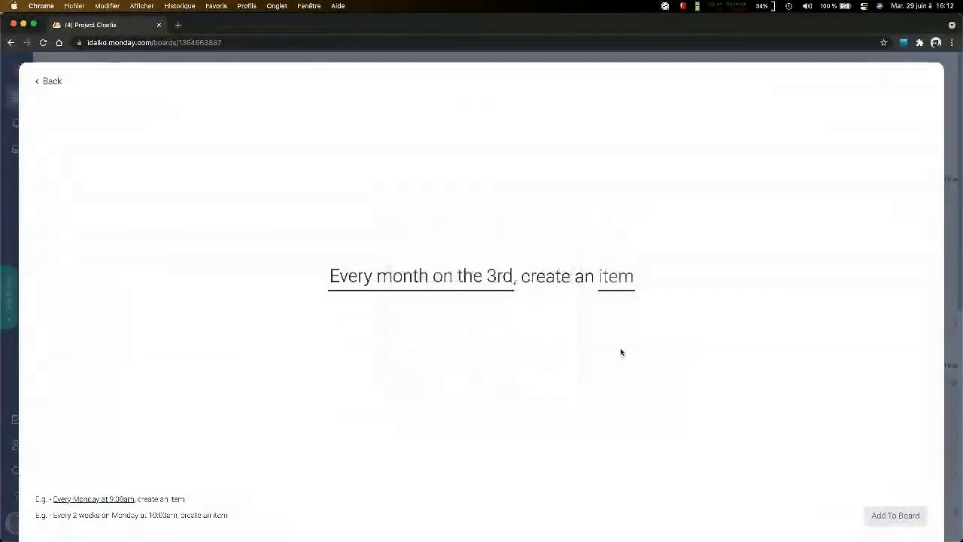
- Set the automation's new item to go into the Launch group, and leave the setup without adding it to the board
click(629, 280)
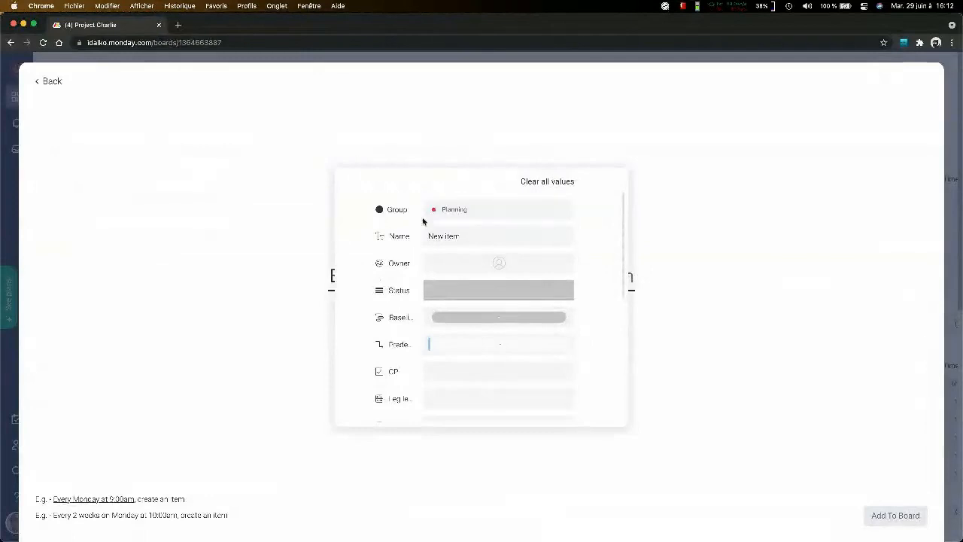
click(461, 209)
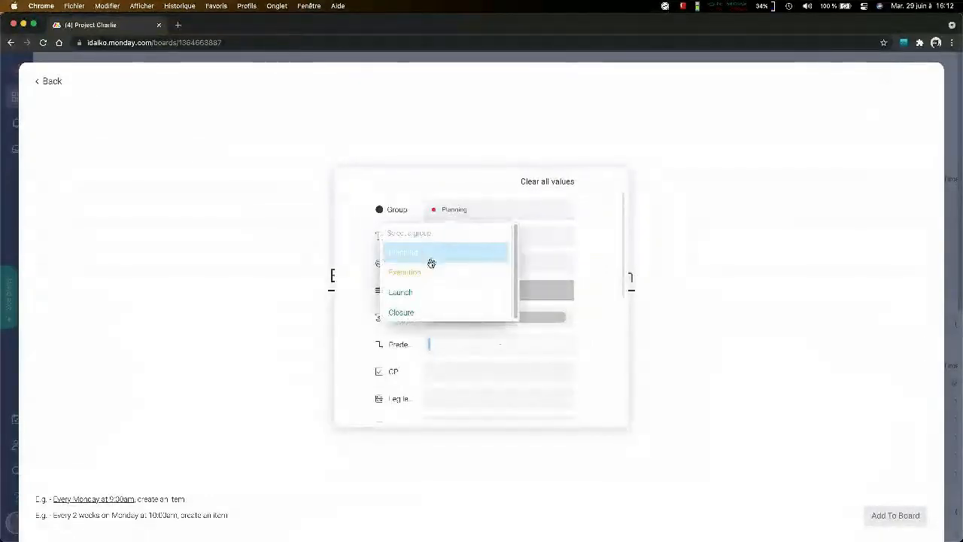
click(415, 292)
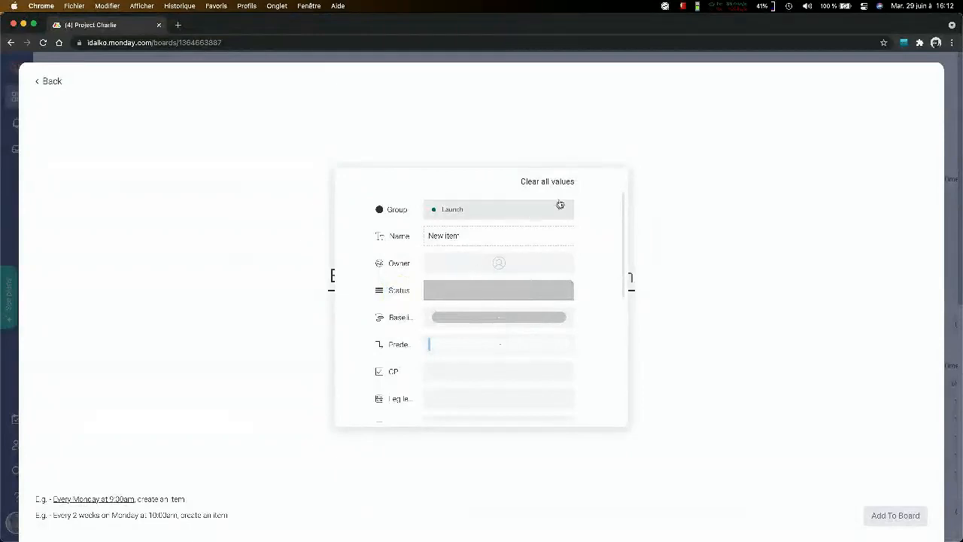
click(783, 215)
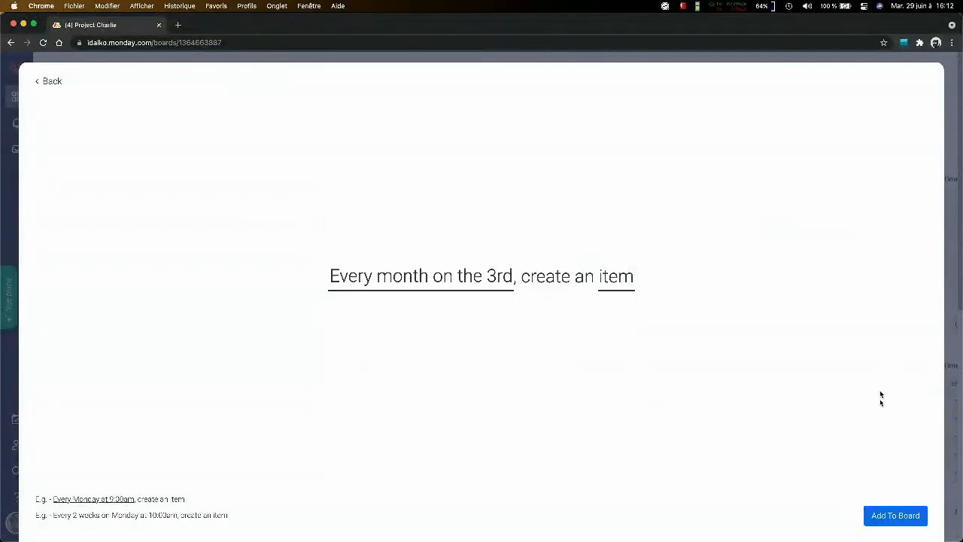
click(954, 266)
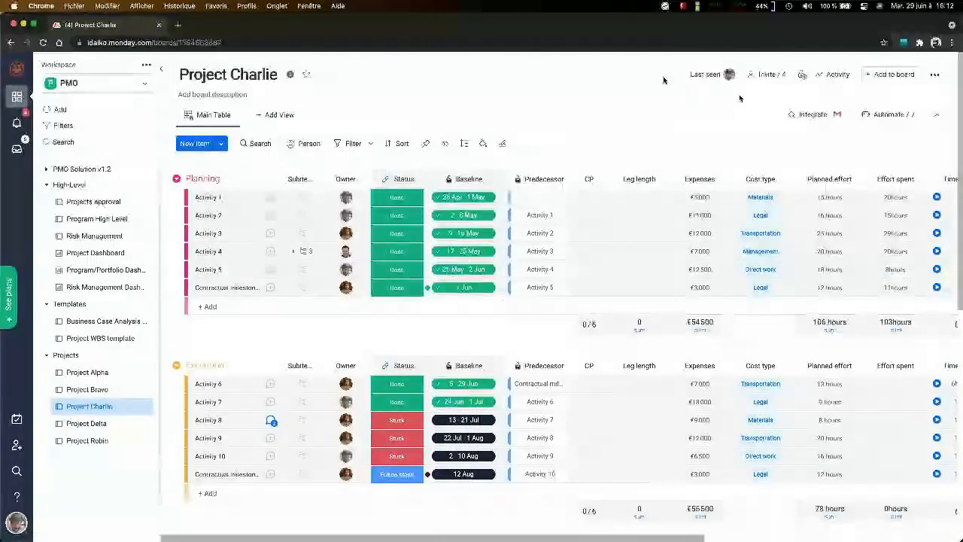
- Reopen Project Charlie's Automations Center and browse the Basic, Featured and Notifications automation templates
click(889, 115)
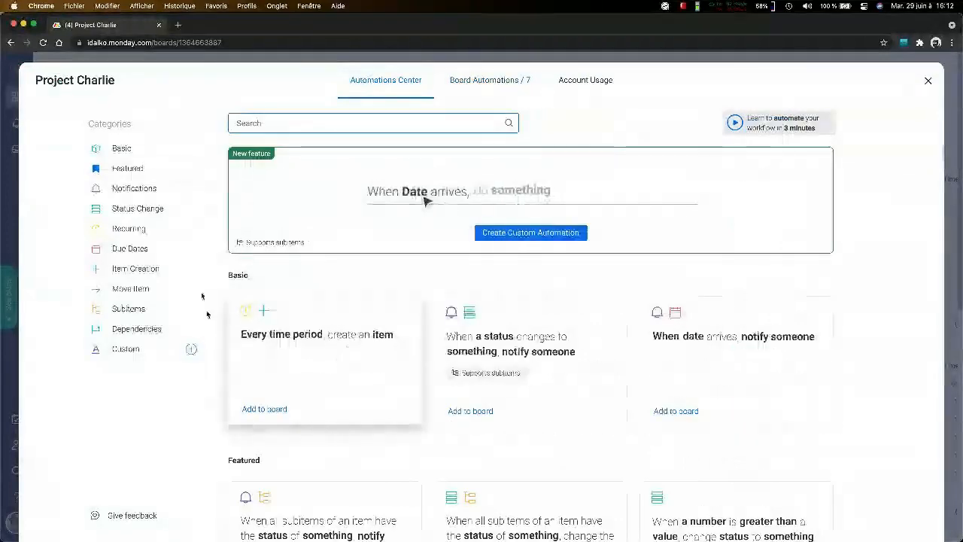
click(121, 148)
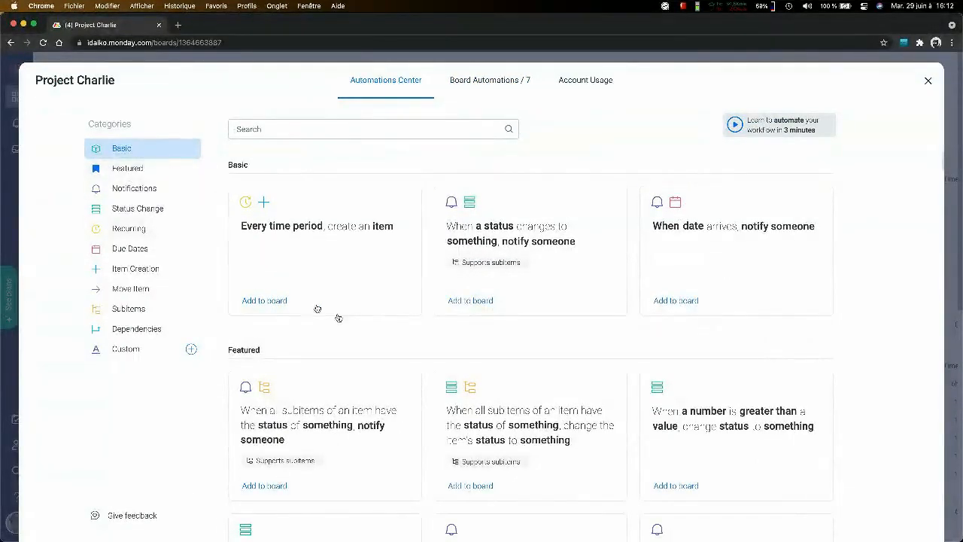
scroll(339, 317, down, 4)
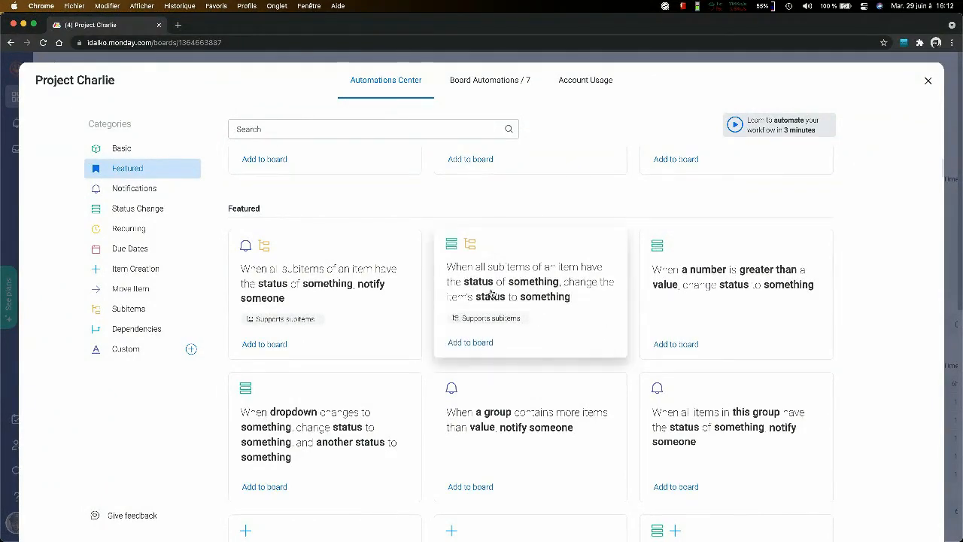
scroll(491, 294, down, 3)
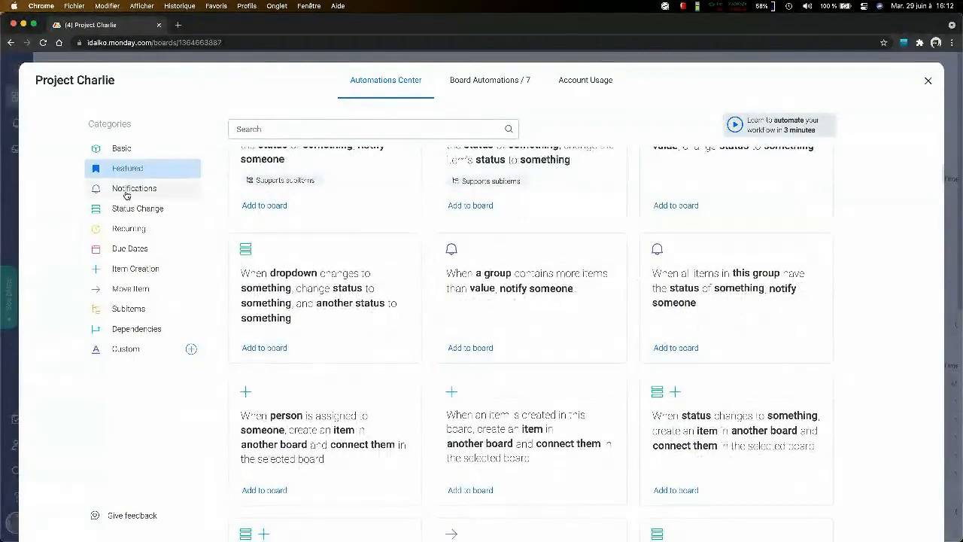
click(127, 189)
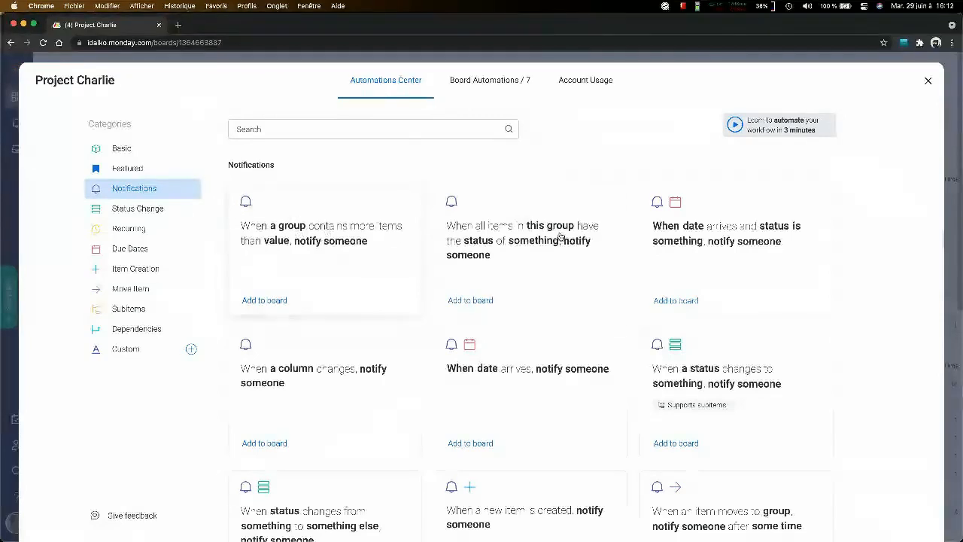
- Start the notification automation for a group exceeding an item count, with Planning as the group and 10 as the value
click(378, 271)
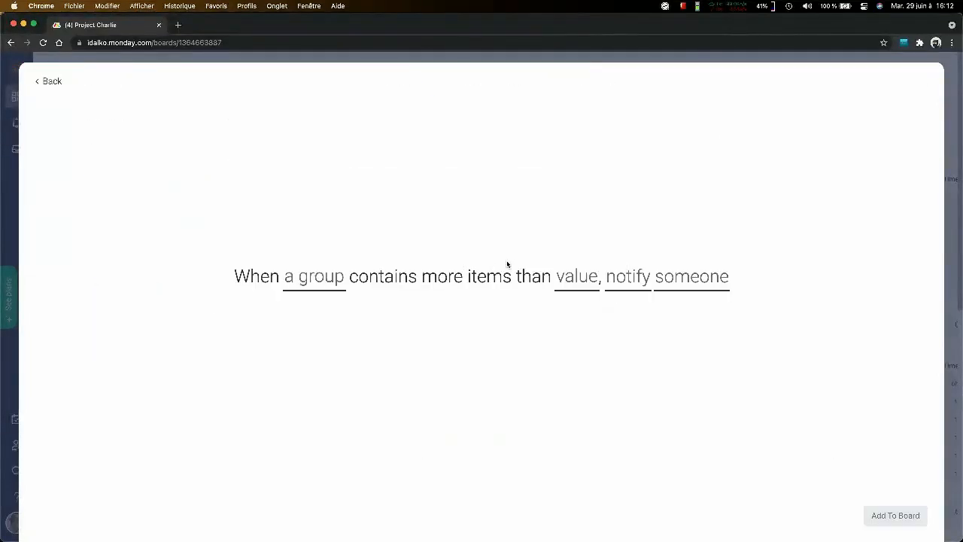
click(307, 284)
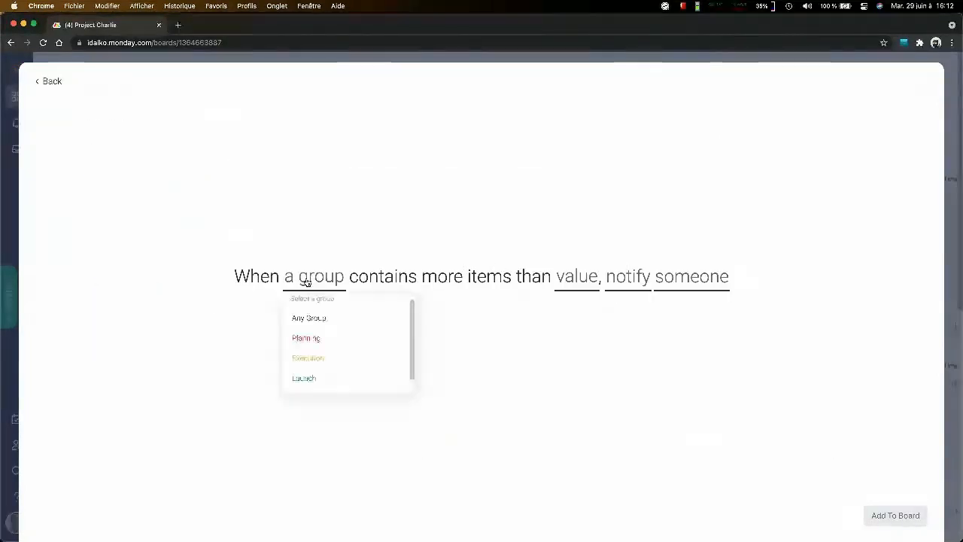
click(318, 338)
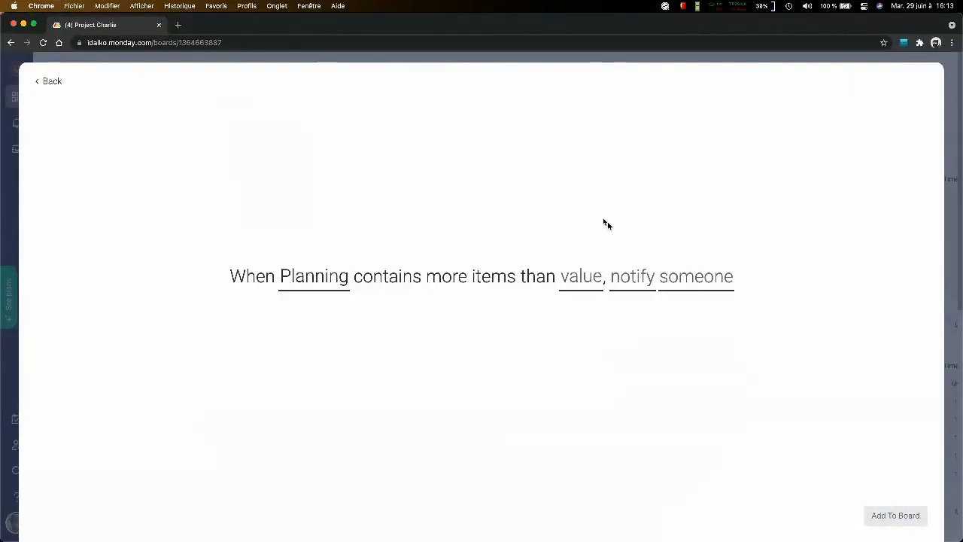
click(590, 283)
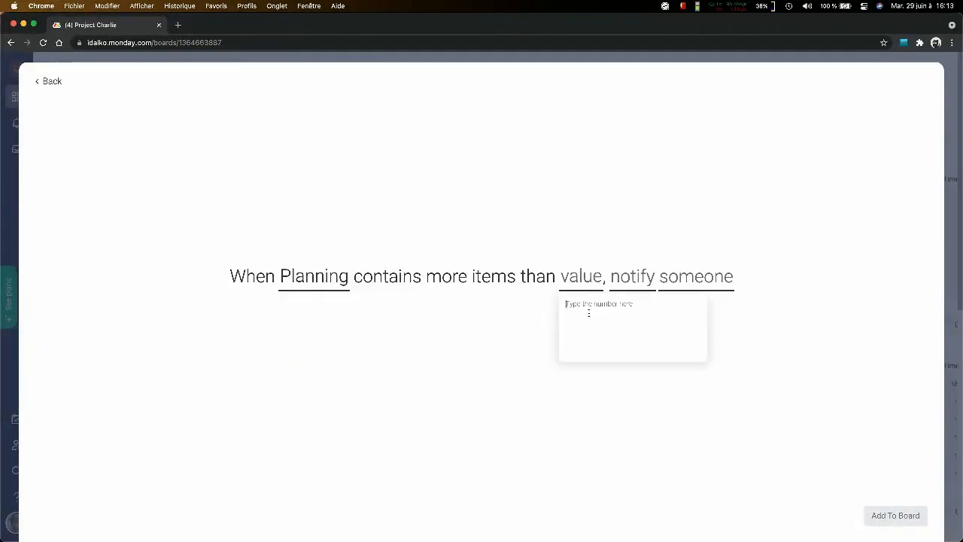
text(13)
click(647, 431)
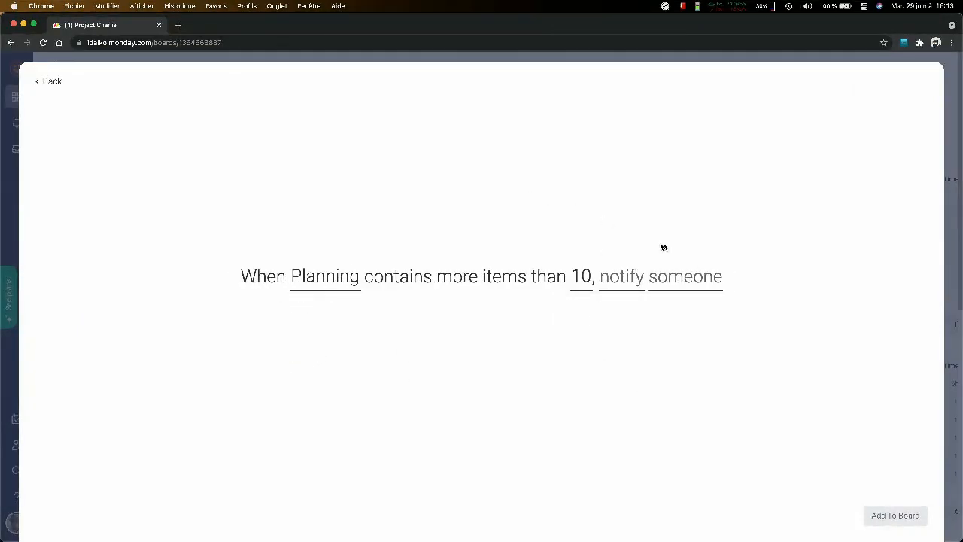
- Write the notification message "Test" followed by the item name, board name, user name and status fields
click(619, 276)
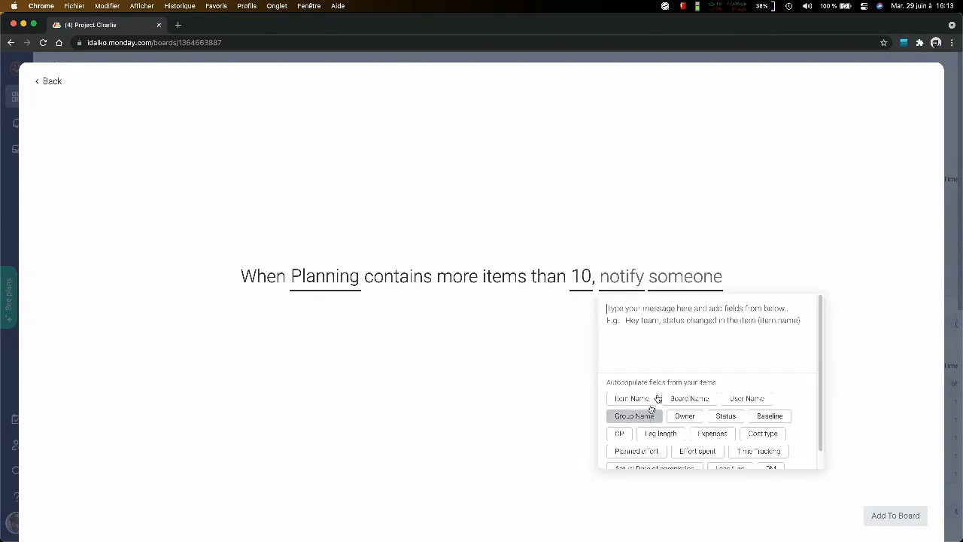
click(651, 337)
text(Test)
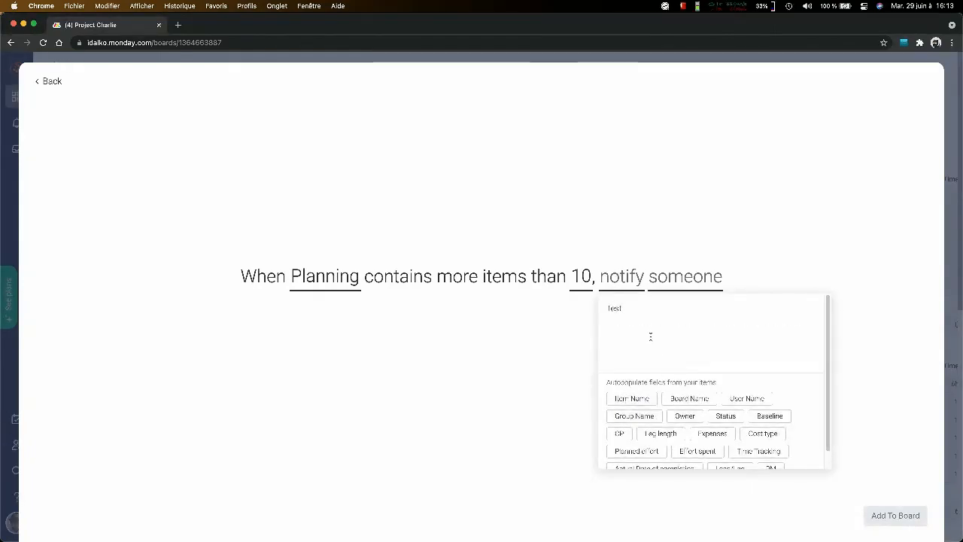
click(632, 398)
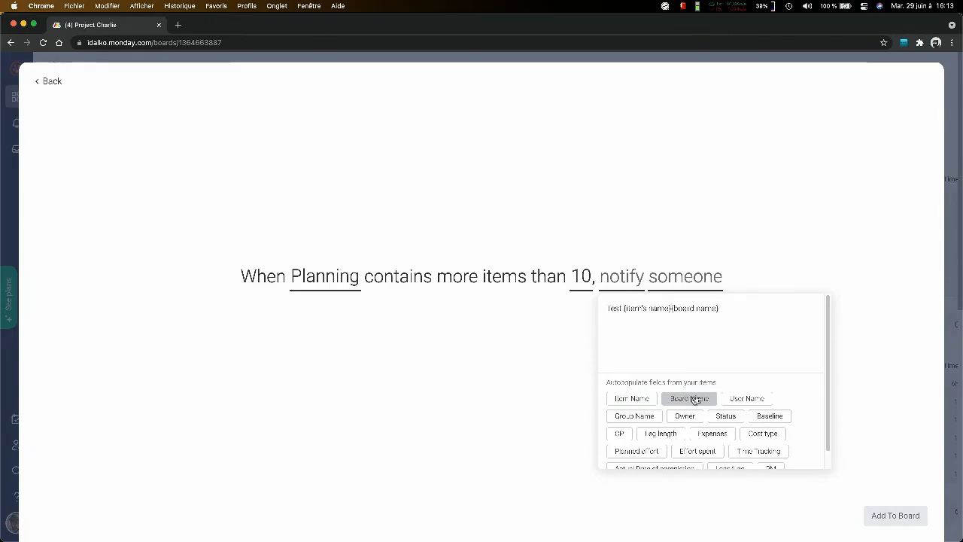
click(745, 399)
click(726, 416)
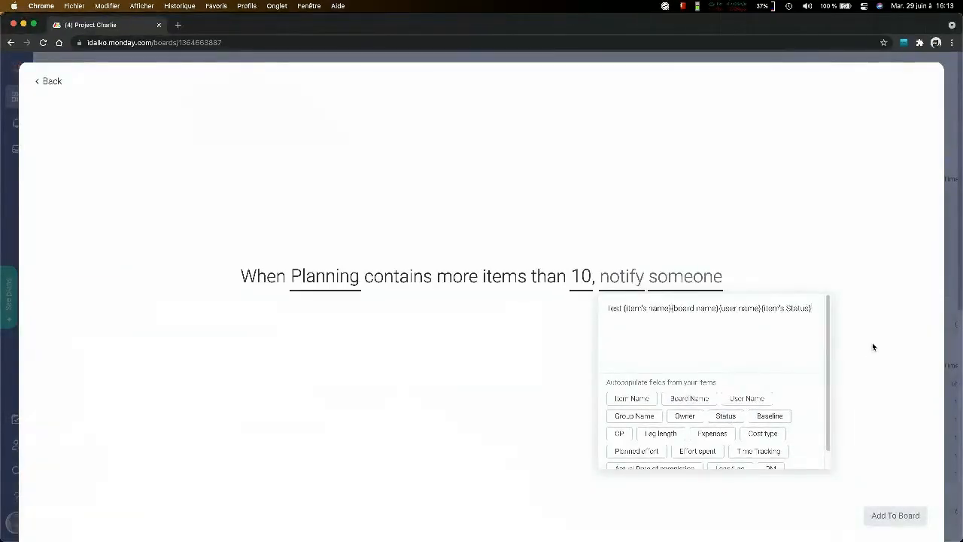
click(873, 347)
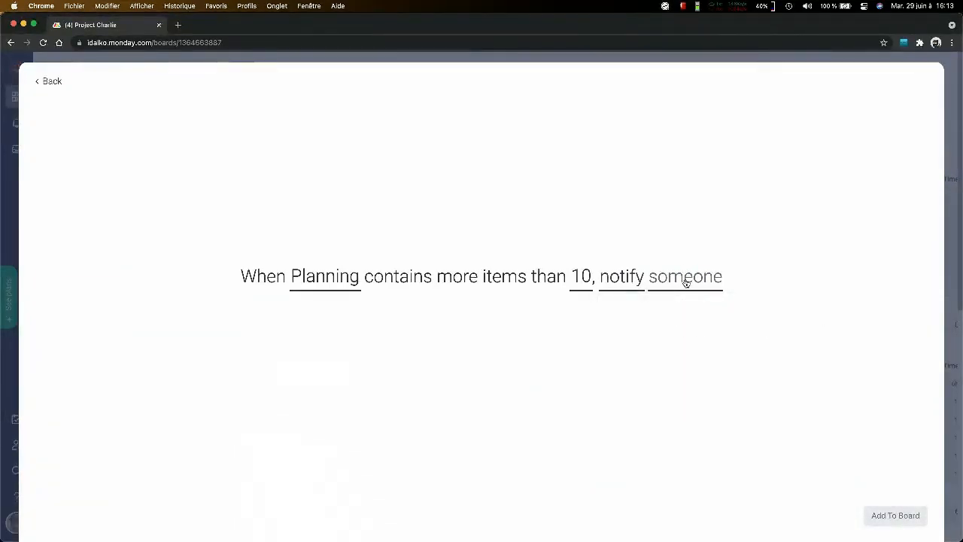
- Examine the team member, people column and team options for who to notify, and reselect Planning as the group
click(686, 283)
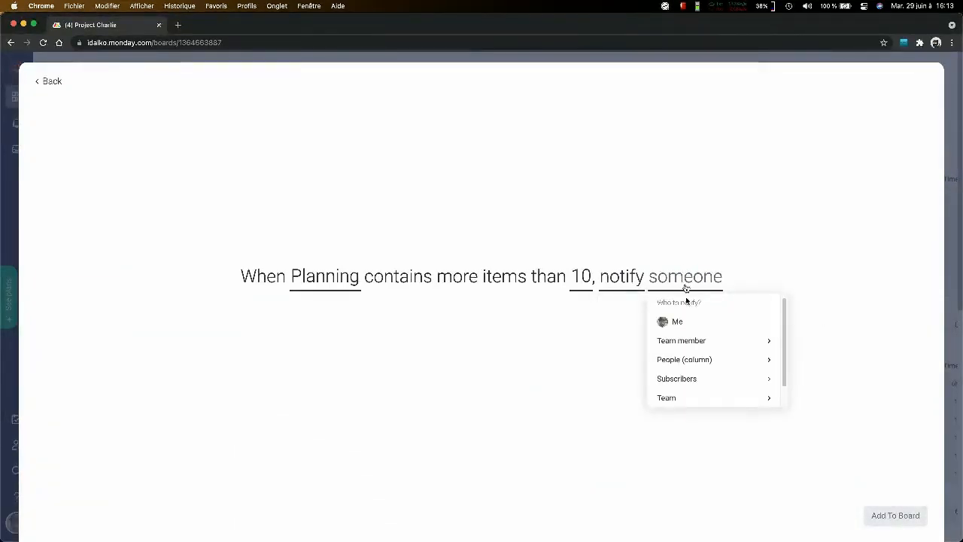
click(713, 341)
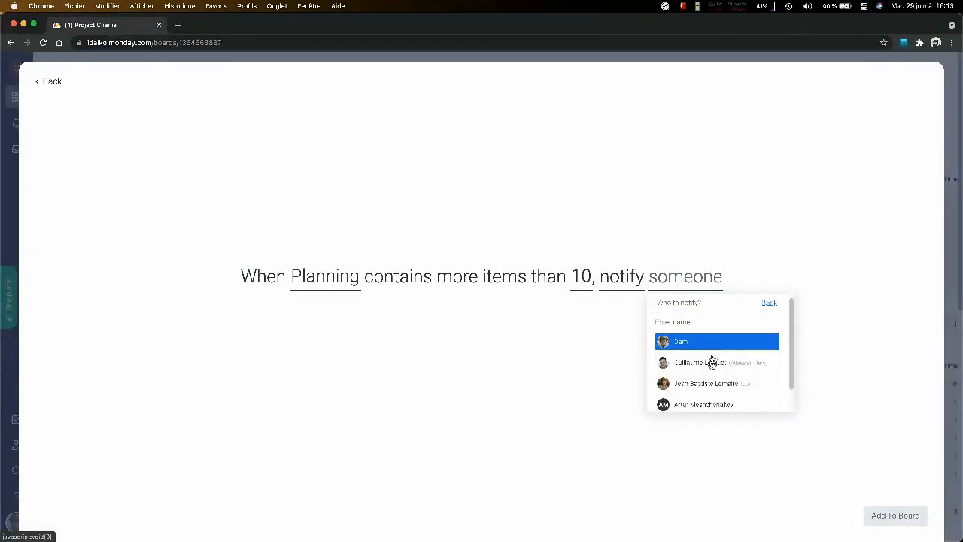
click(768, 302)
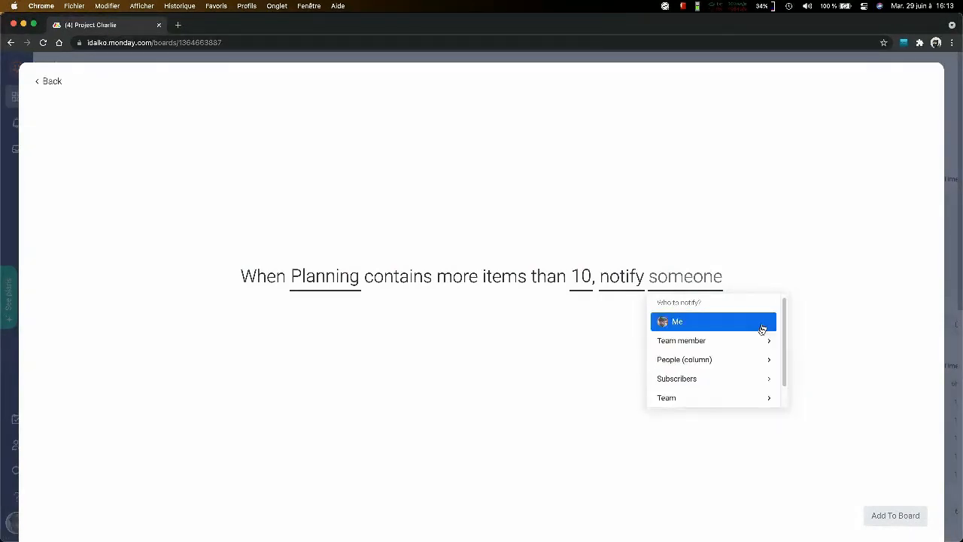
click(747, 360)
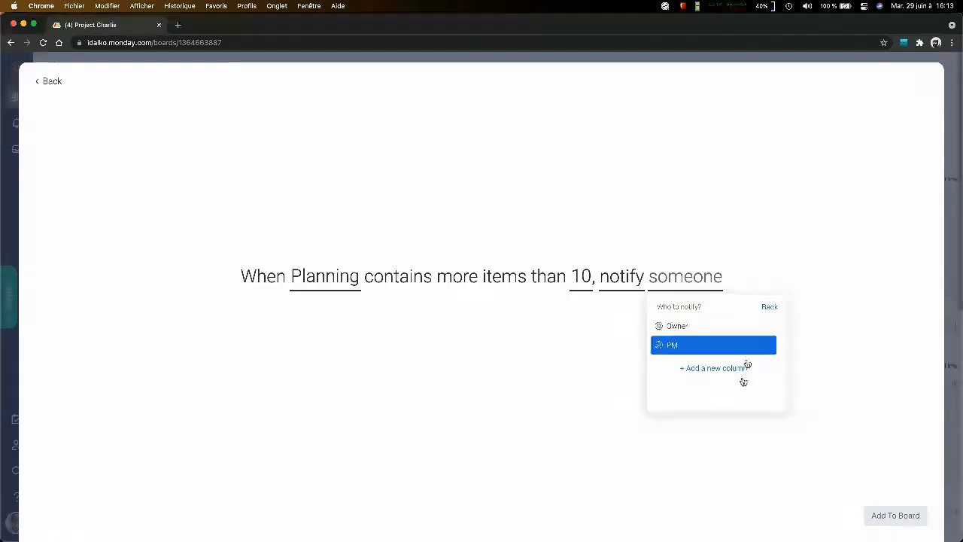
click(769, 307)
scroll(717, 370, down, 1)
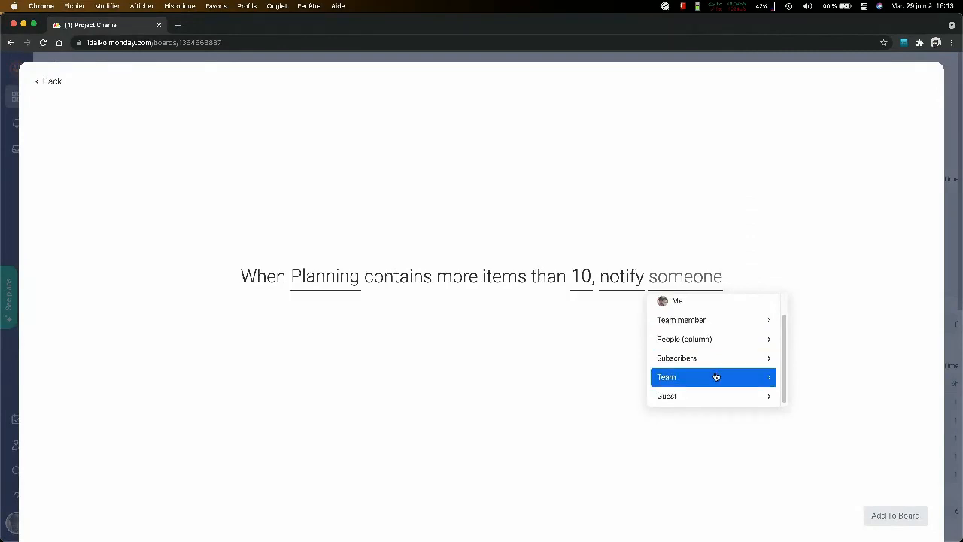
click(716, 375)
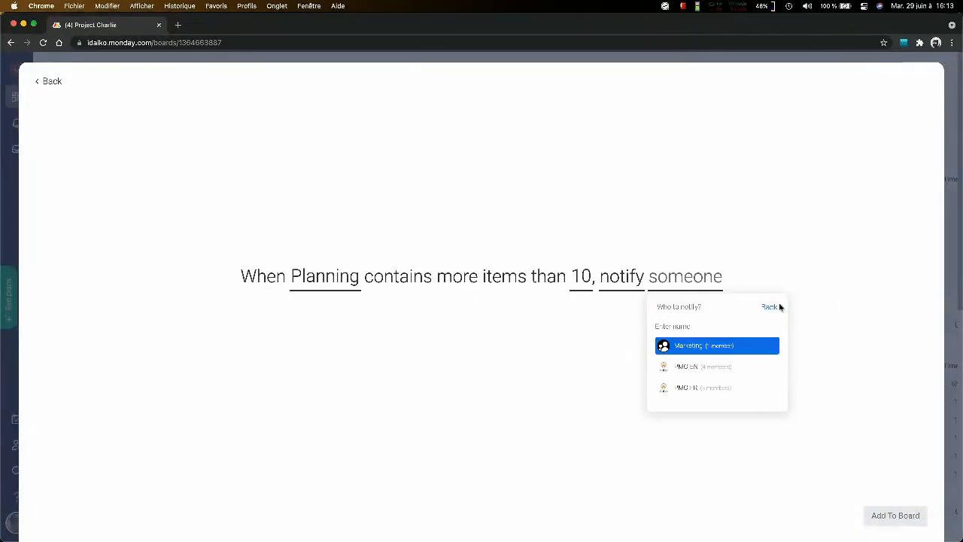
click(771, 307)
click(902, 400)
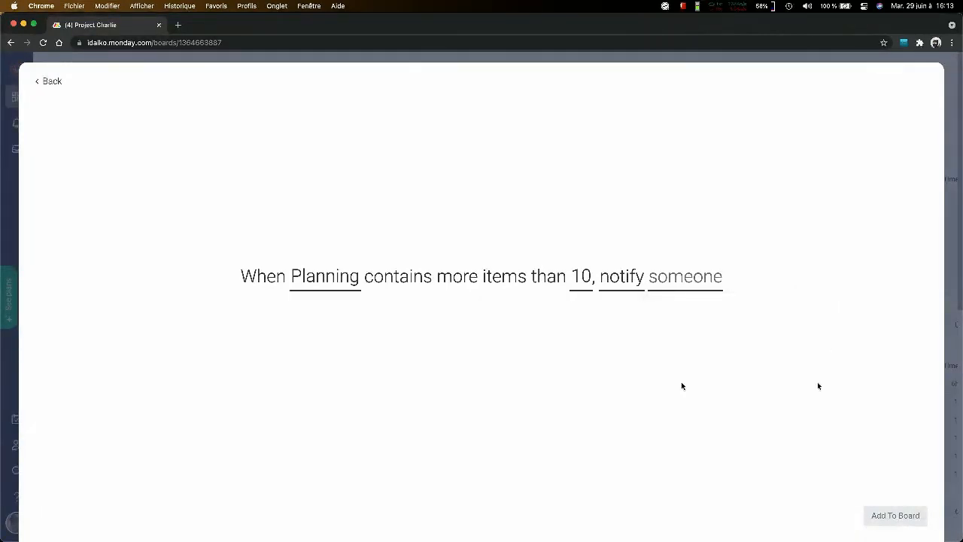
click(332, 288)
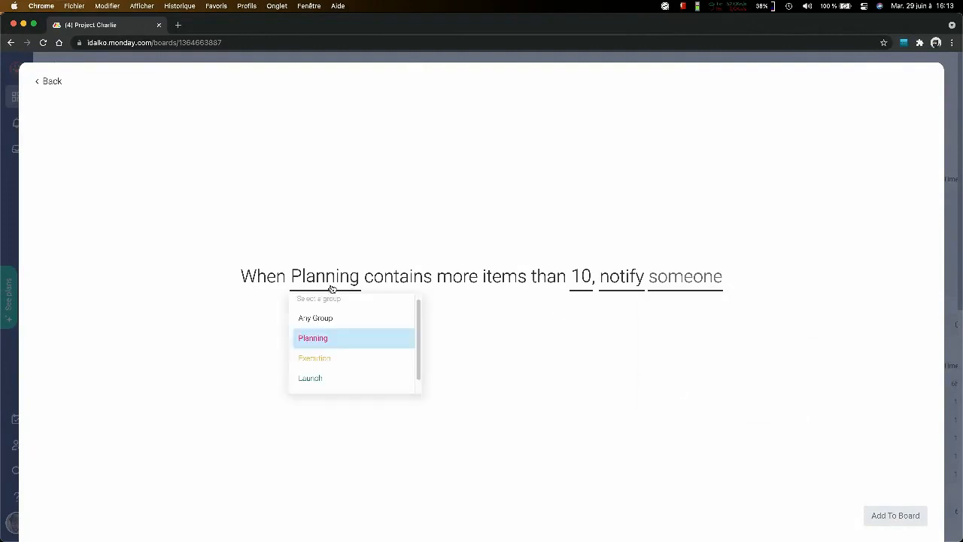
click(325, 338)
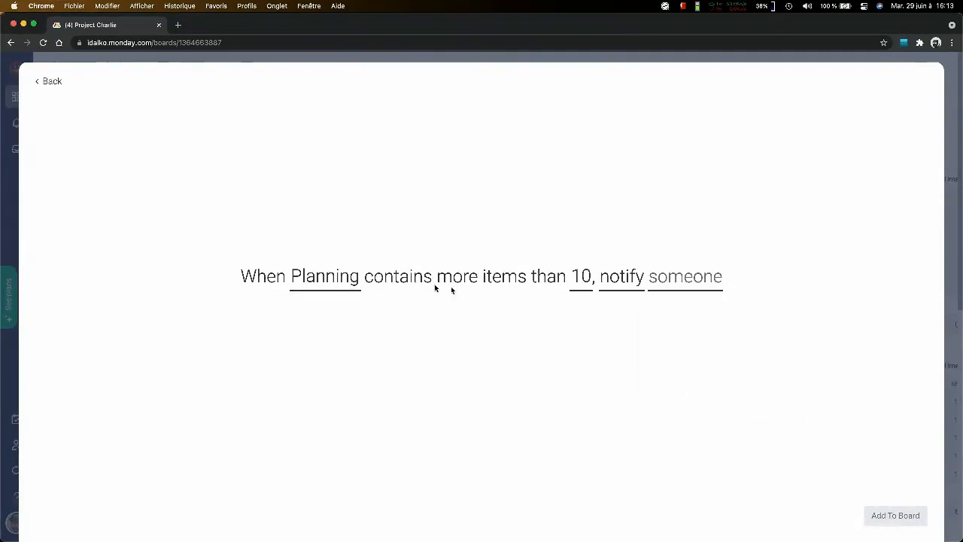
- Set the item limit to 25 and split the message into lines, adding "le board" before the board name and "utilisateur :" before the user name
click(580, 276)
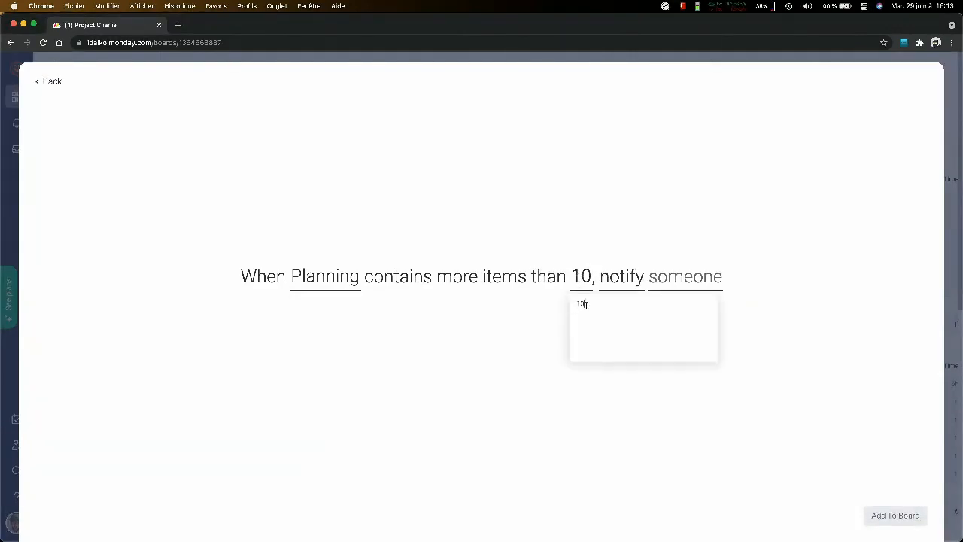
click(555, 353)
click(650, 278)
click(632, 282)
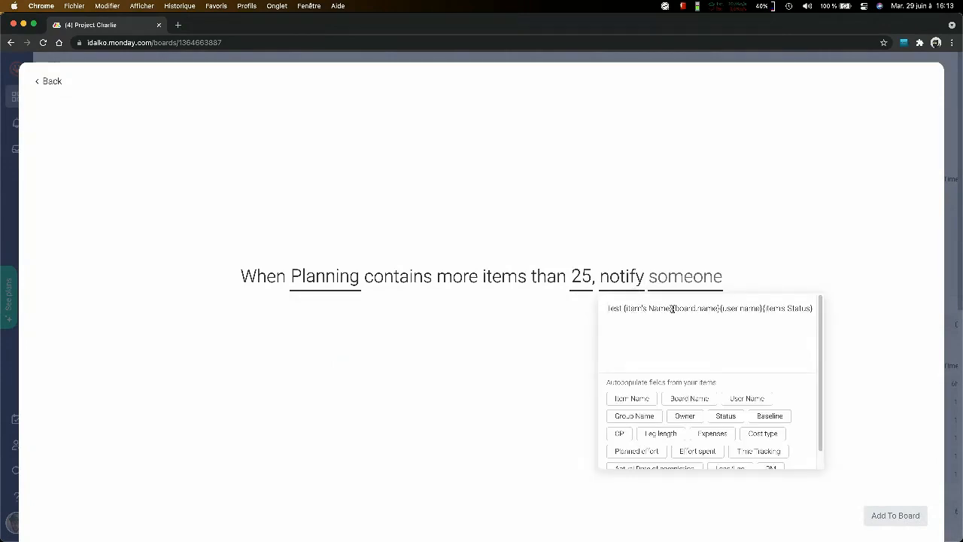
click(672, 309)
key(Return)
text(le boa)
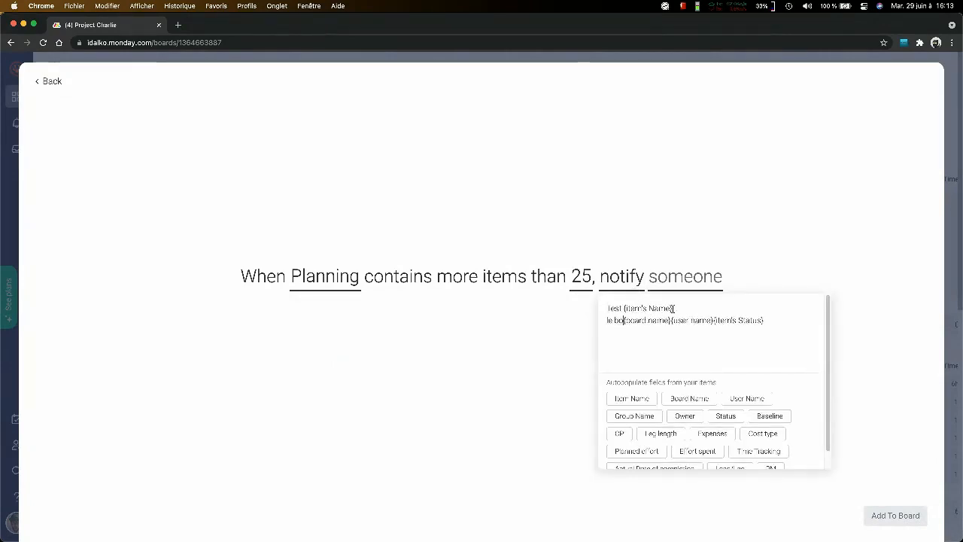
text(rd)
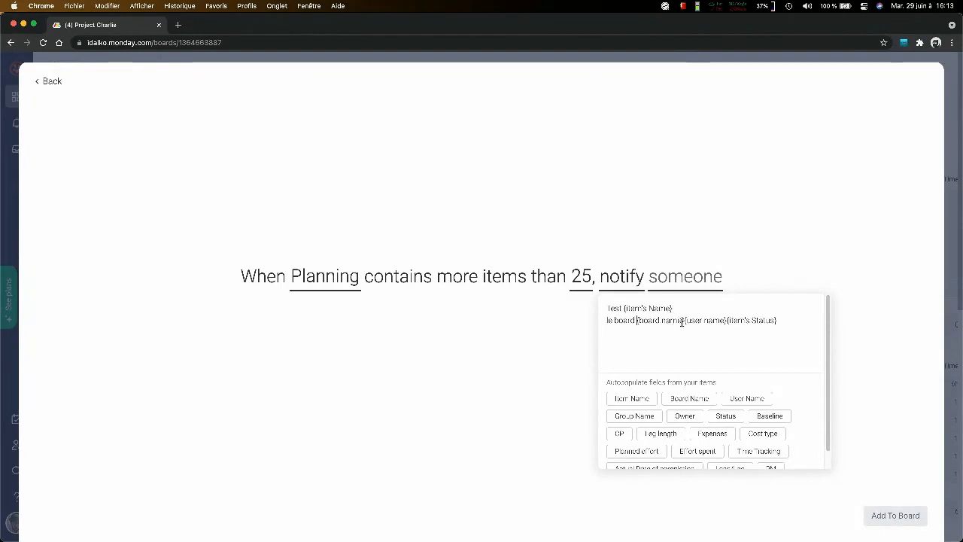
click(684, 320)
key(Return)
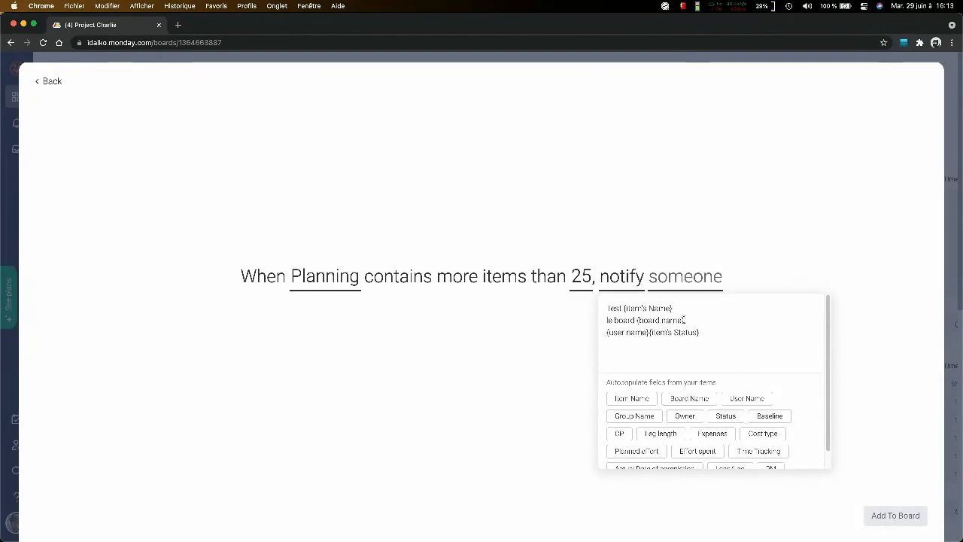
text(ame} utilisateur :)
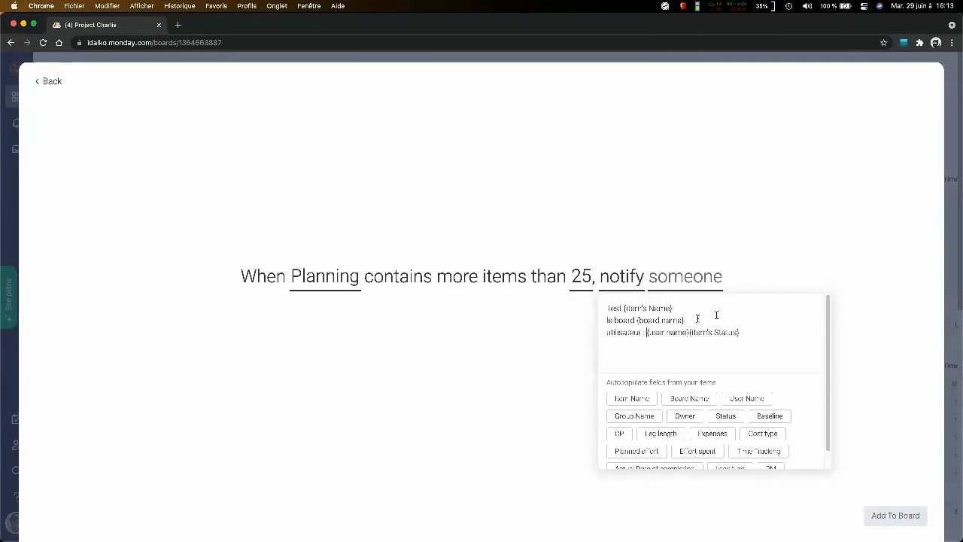
- Examine the options for who to notify, including team member and people column, and leave the automation without adding it to the board
click(844, 209)
click(713, 283)
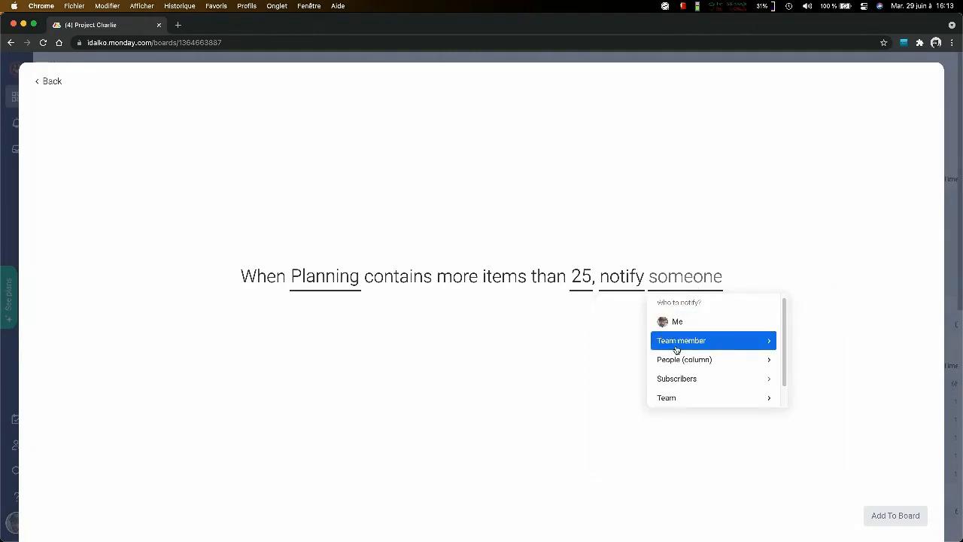
click(734, 340)
click(770, 304)
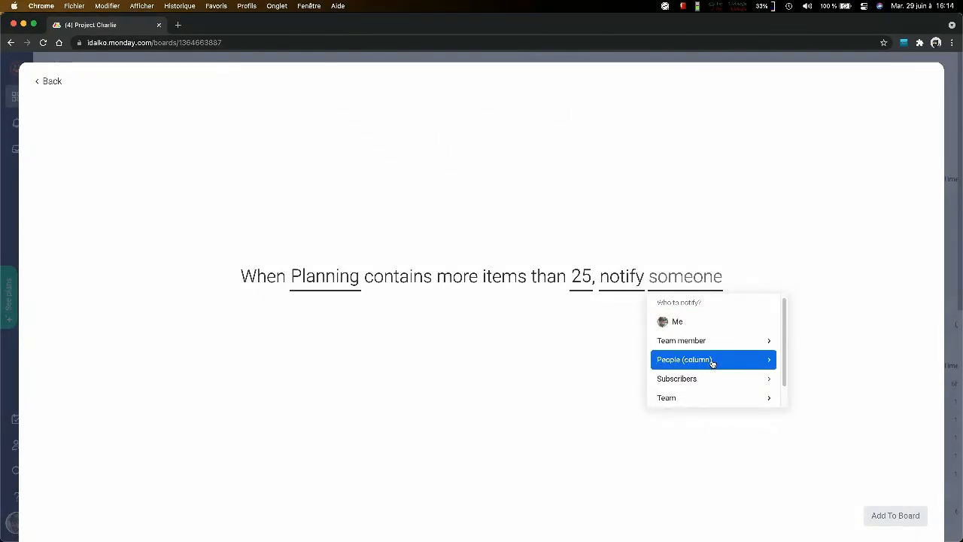
key(super+Left)
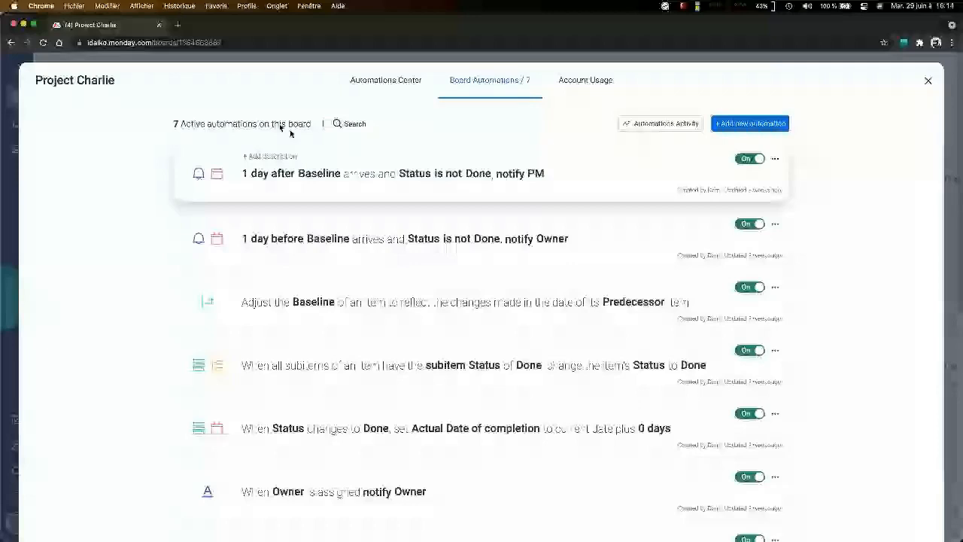
- Start a custom automation from the Automations Center and examine its trigger options, such as date arrives and person assigned
click(354, 97)
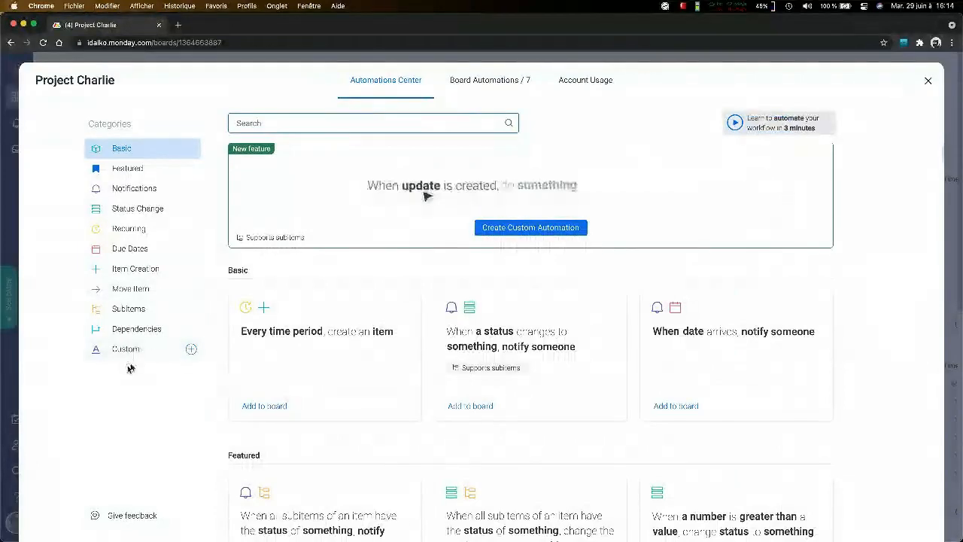
click(189, 349)
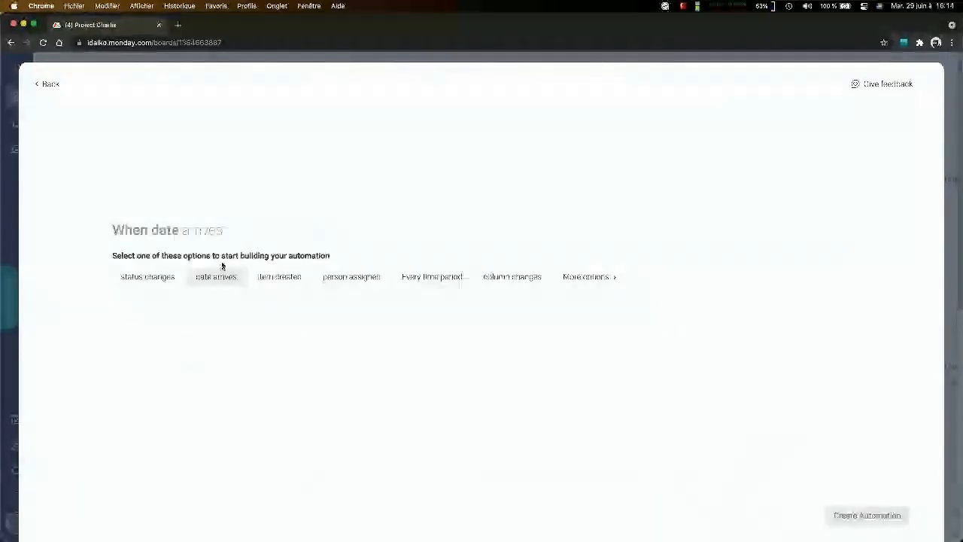
key(super+Left)
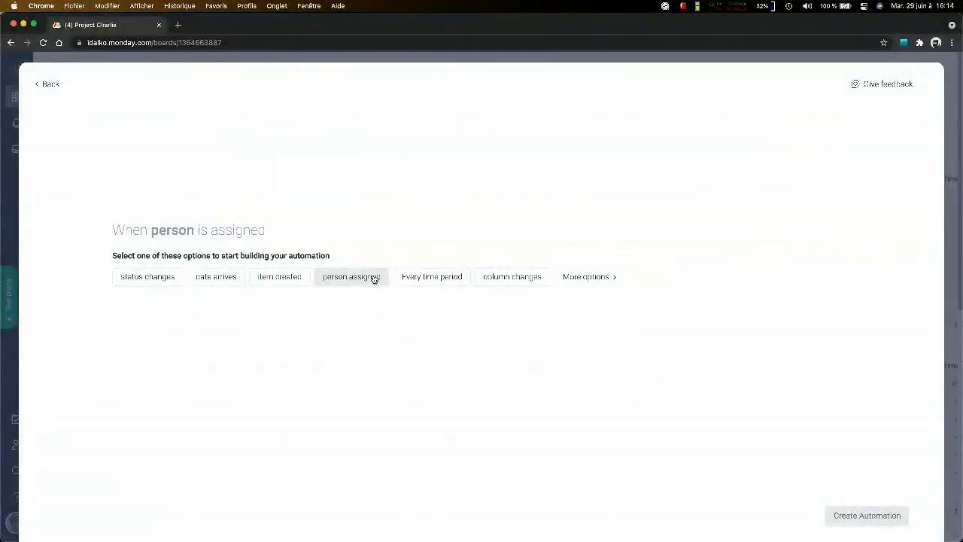
click(374, 278)
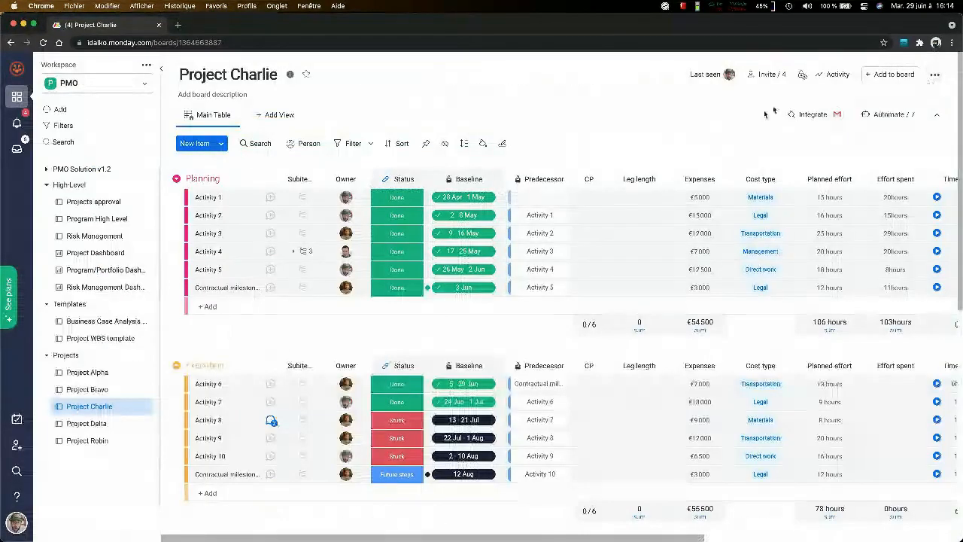
- Open Project Charlie's Integrations Center, examine the Microsoft Teams integration templates and return to the app list
click(809, 117)
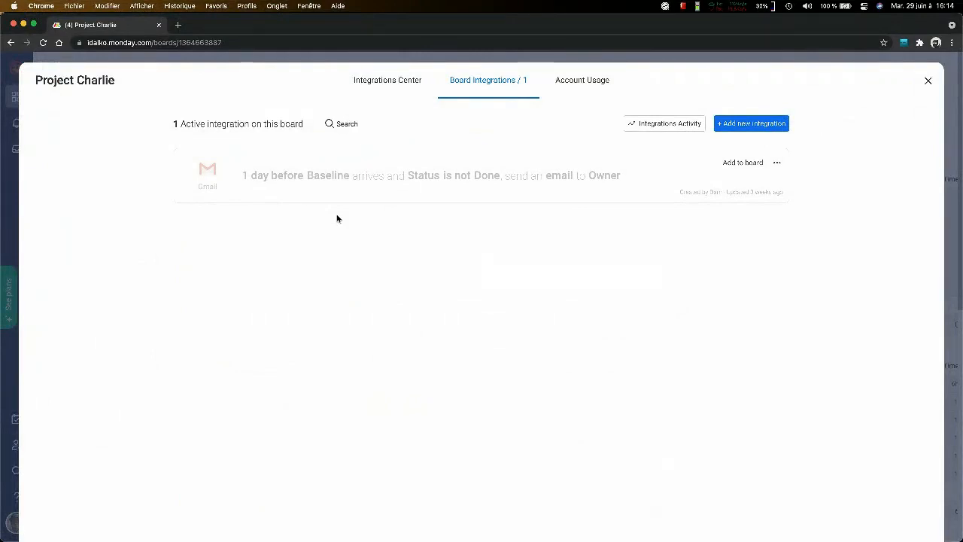
click(399, 96)
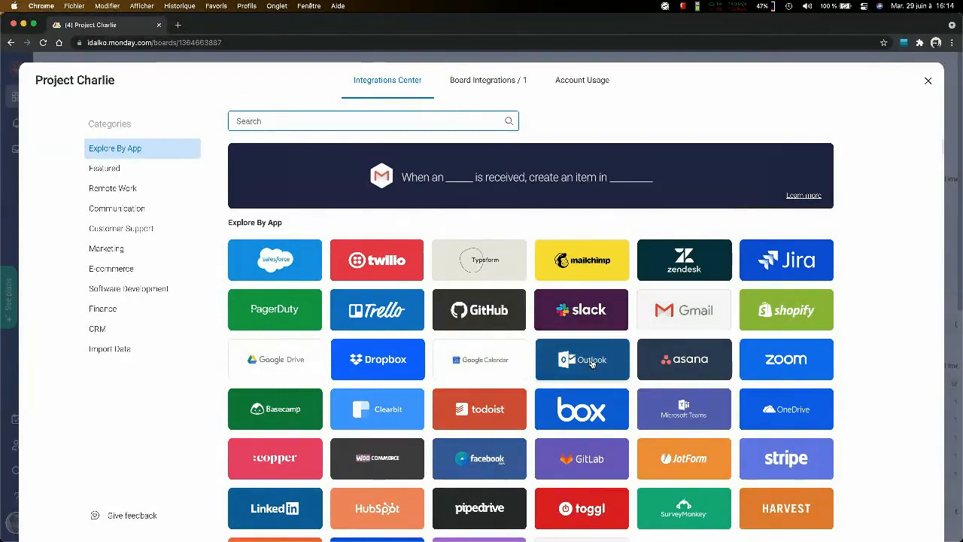
scroll(690, 328, down, 3)
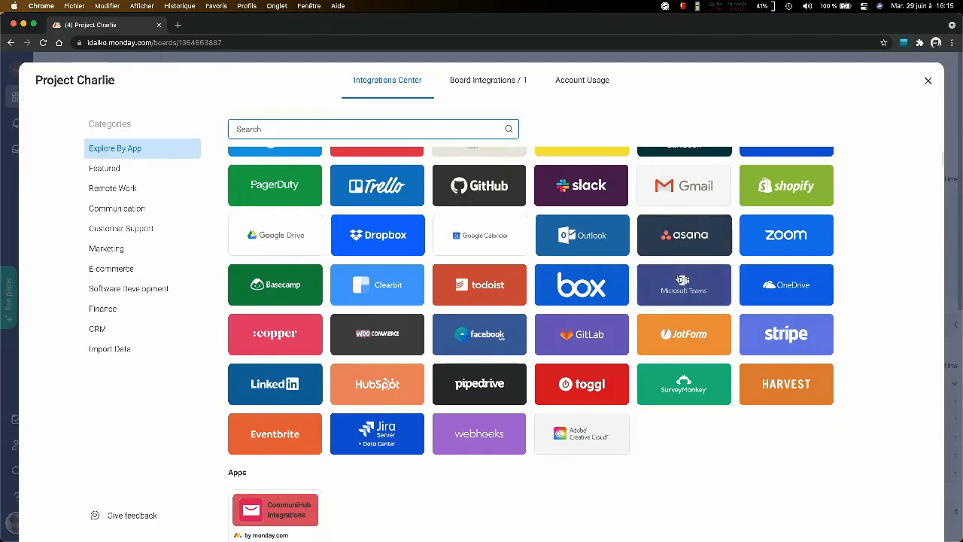
click(686, 286)
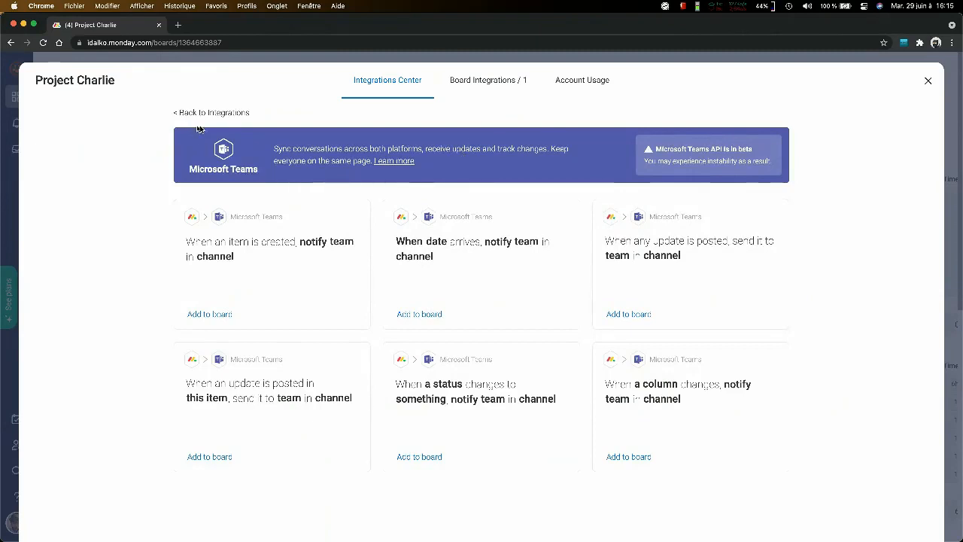
click(219, 113)
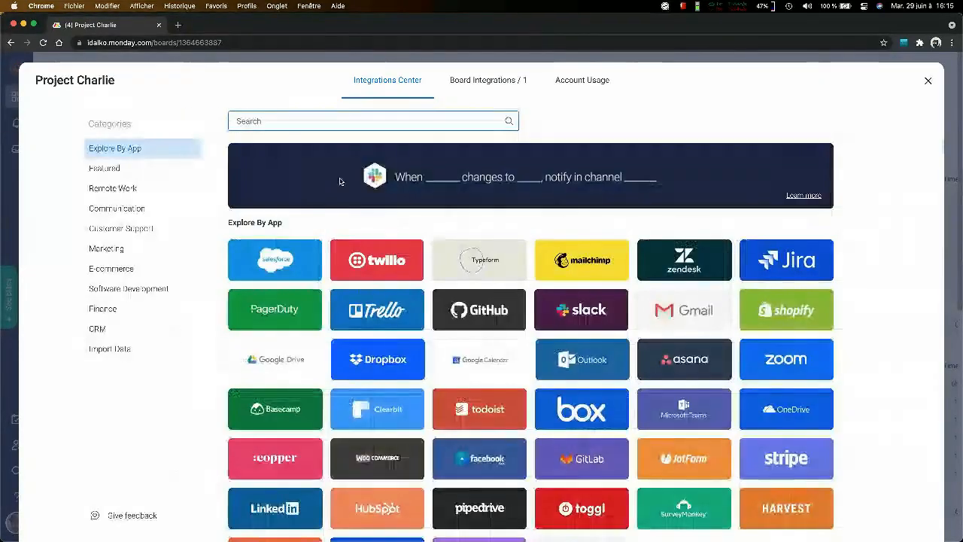
- Examine the Jira integration templates, return to the app list and close the Integrations Center
scroll(451, 193, down, 2)
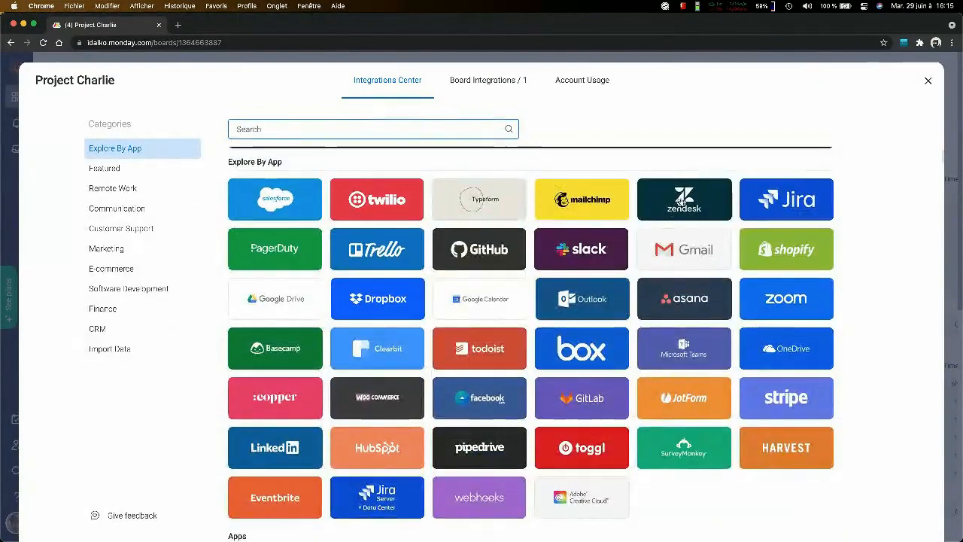
click(778, 188)
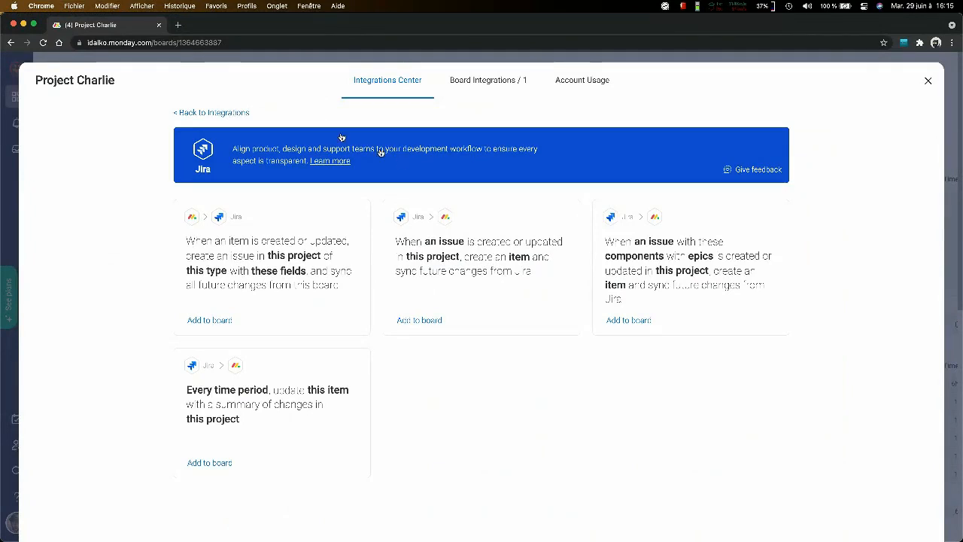
click(226, 113)
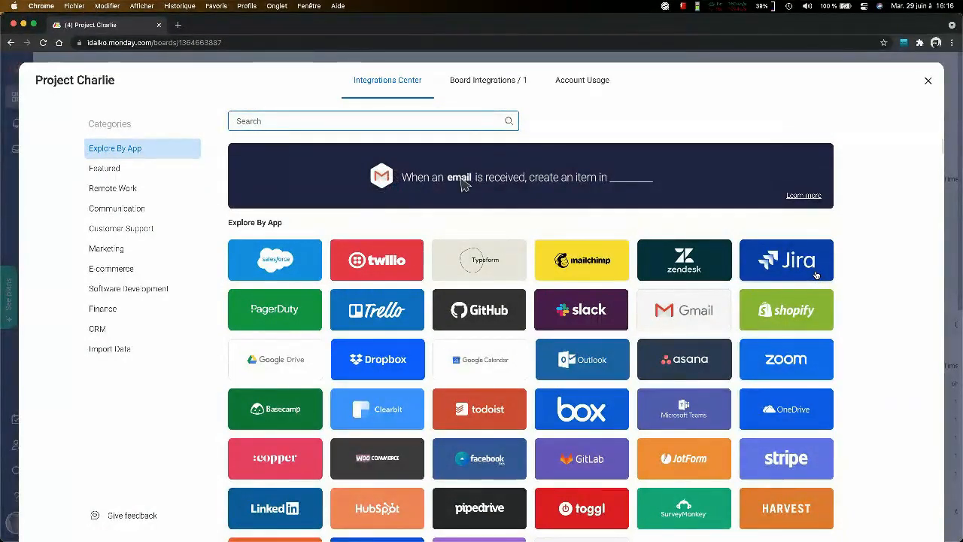
click(929, 83)
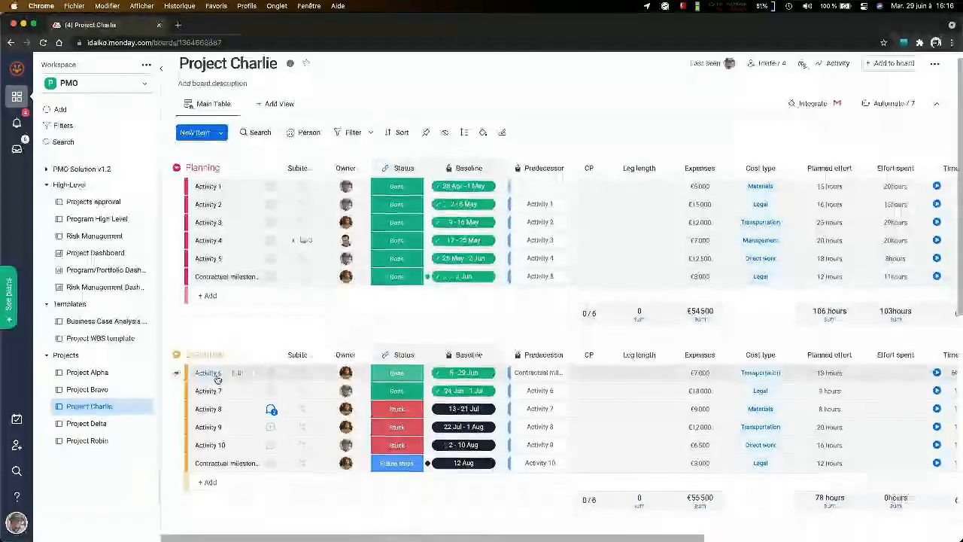
scroll(249, 391, down, 3)
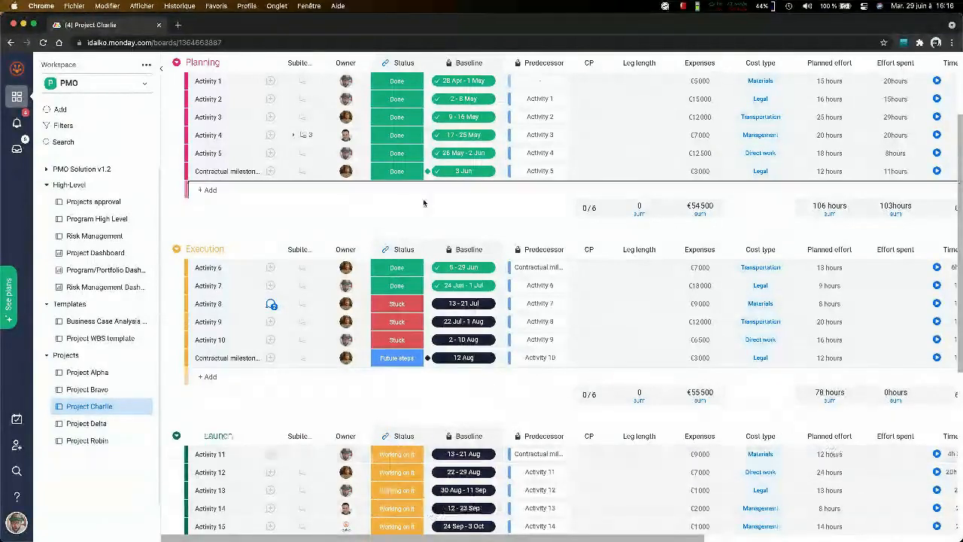
scroll(424, 203, up, 2)
scroll(443, 327, down, 2)
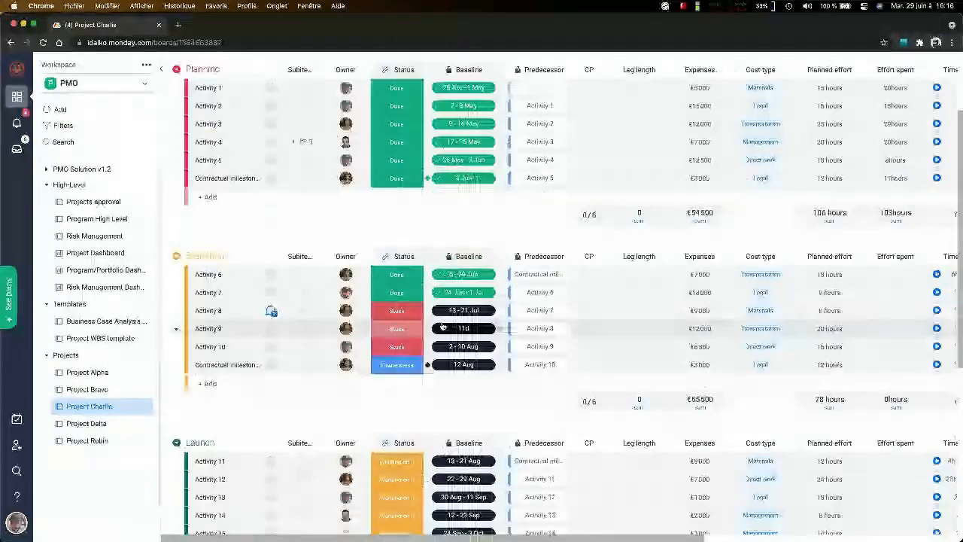
scroll(443, 327, down, 1)
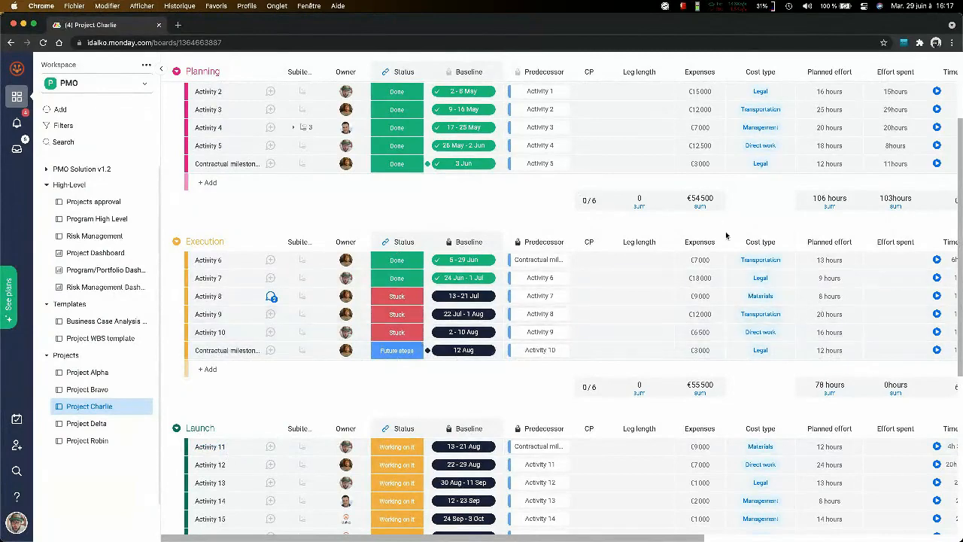
- Reopen the board's Integrations Center, examine the GitLab integration templates and return to the app list
scroll(761, 214, up, 3)
click(815, 114)
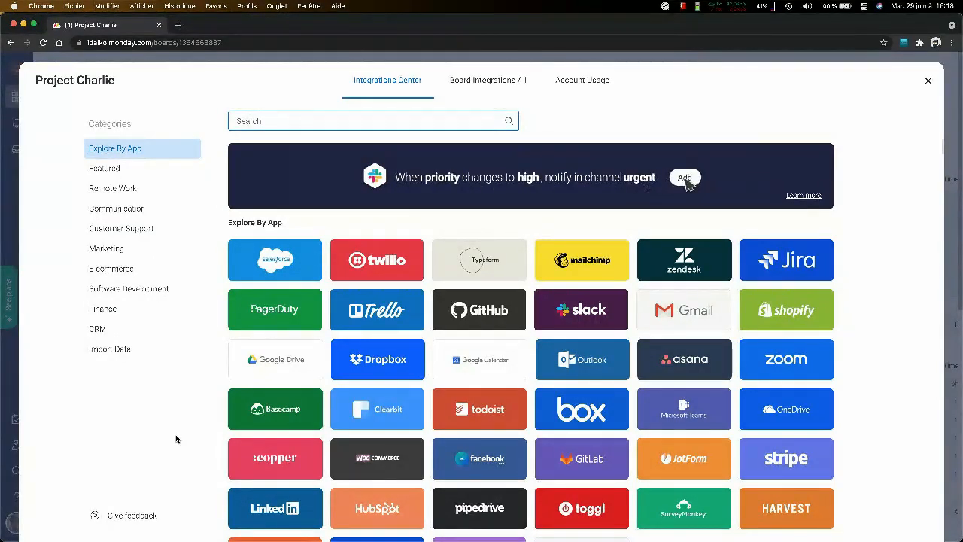
click(565, 450)
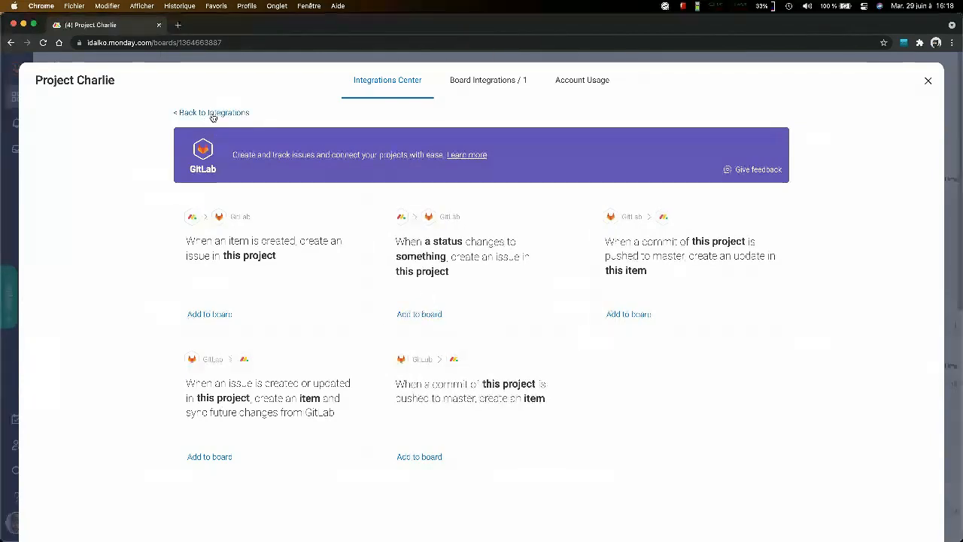
click(240, 113)
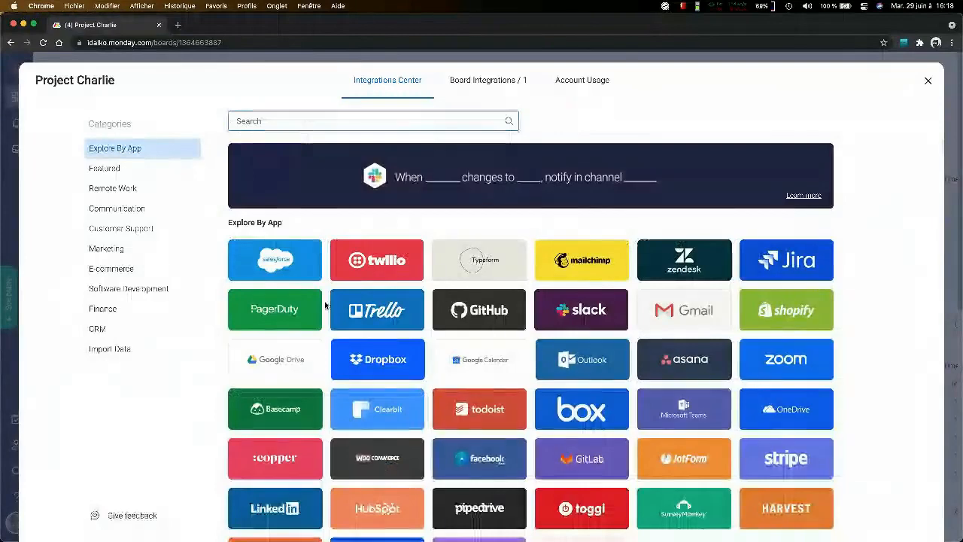
- Examine the LinkedIn integration templates, open the one that posts when a date arrives, and go back from its account connection page
scroll(325, 305, down, 5)
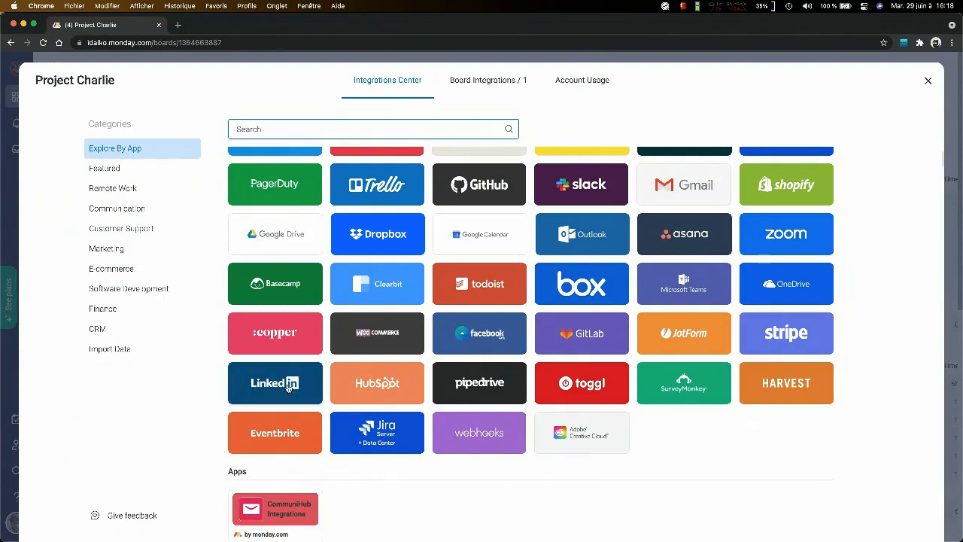
click(289, 385)
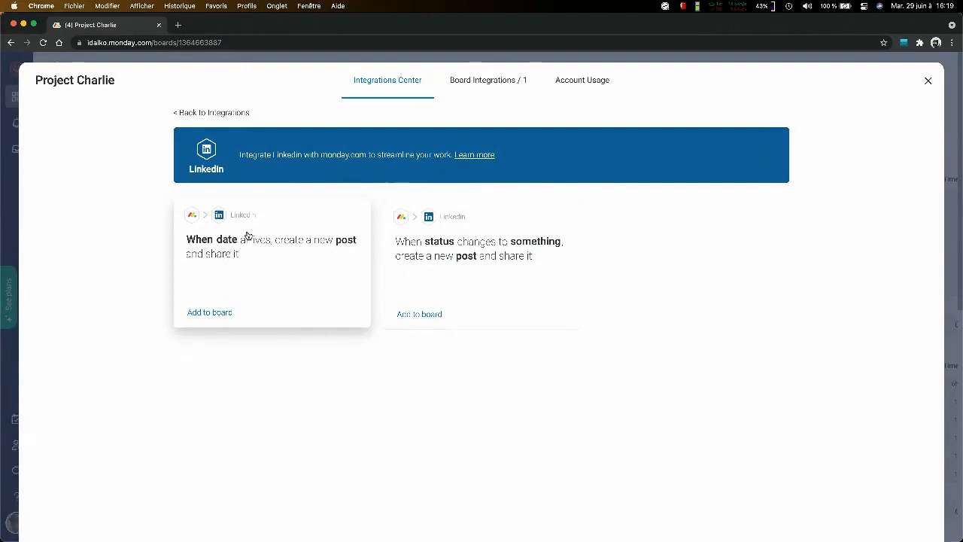
click(251, 301)
click(472, 331)
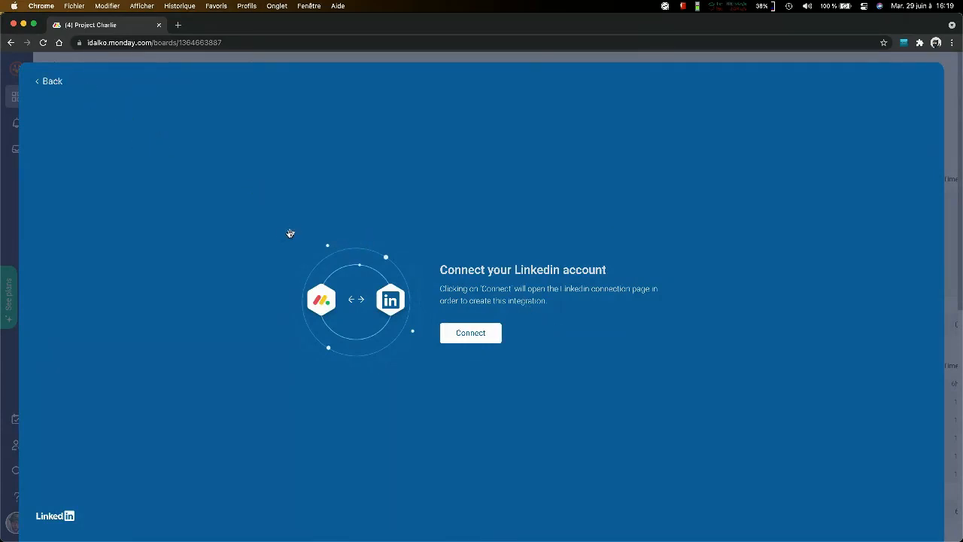
click(53, 83)
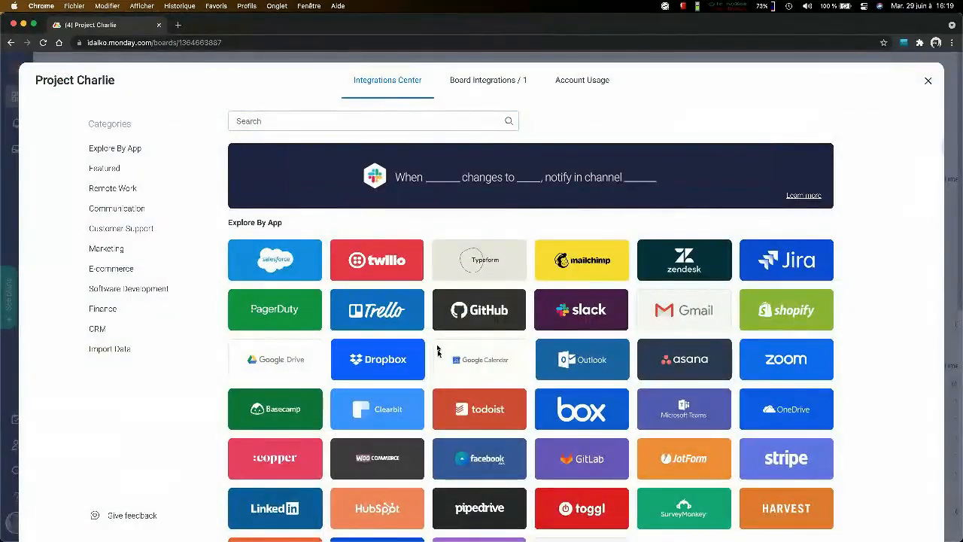
- Review the LinkedIn integration templates again and return to browse the list of available integration apps
click(301, 515)
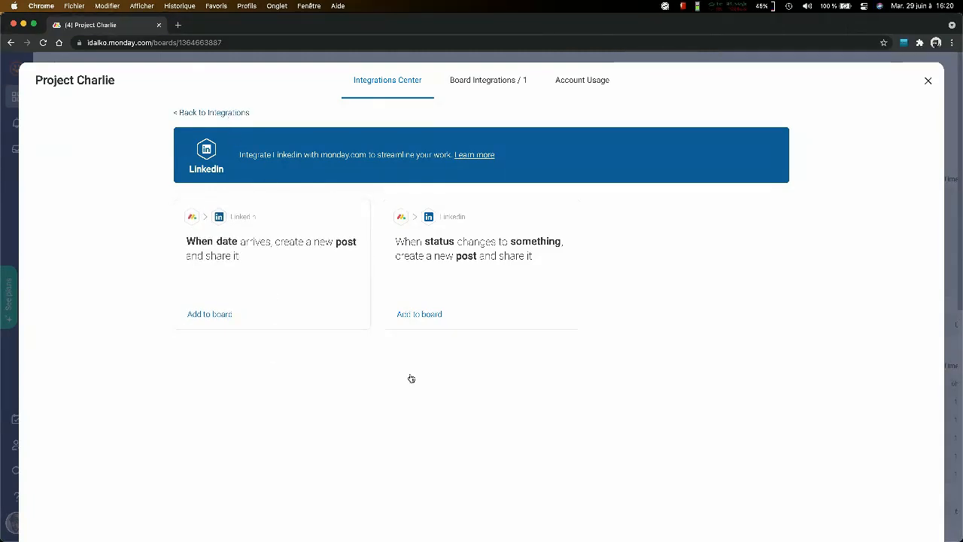
click(211, 112)
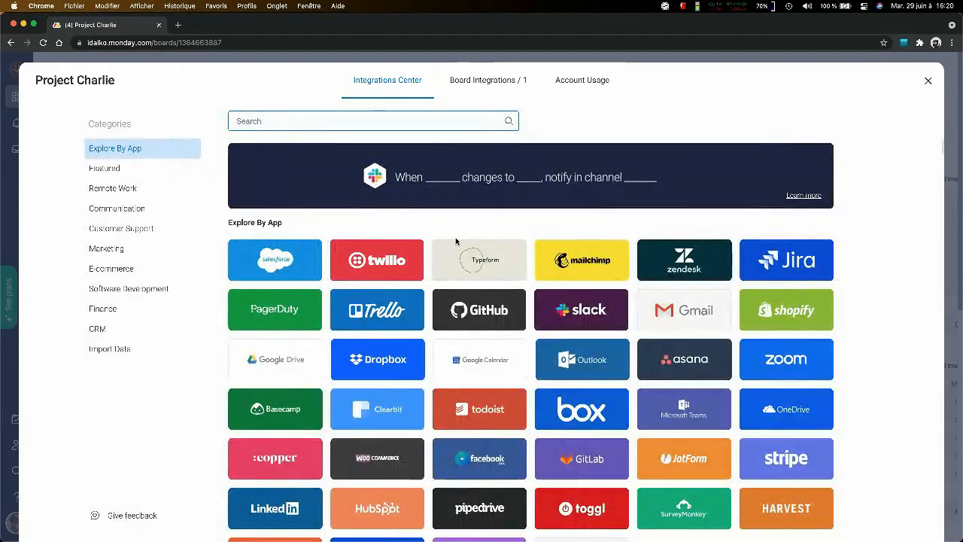
scroll(455, 241, down, 3)
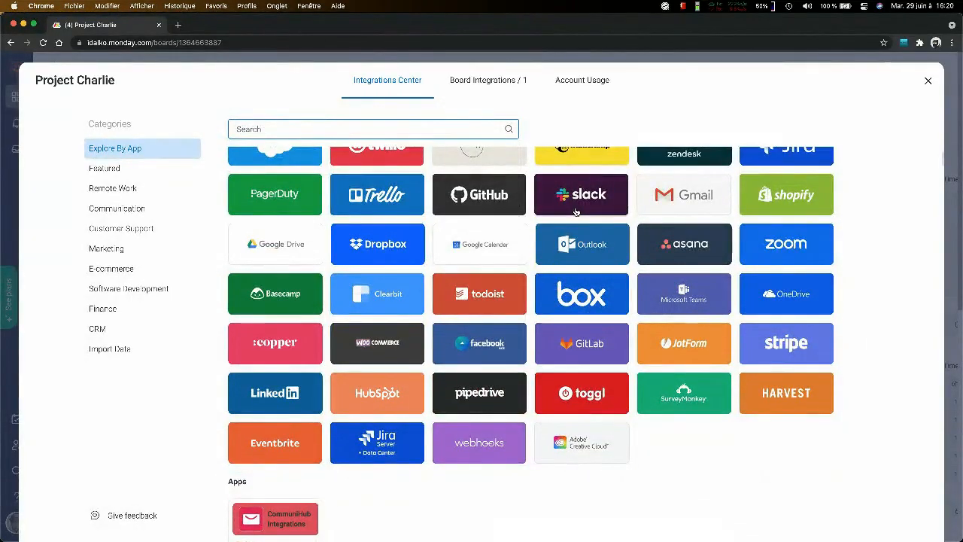
- Examine the Slack integration templates for notifying channels and users, and return to the list of integration apps
click(585, 198)
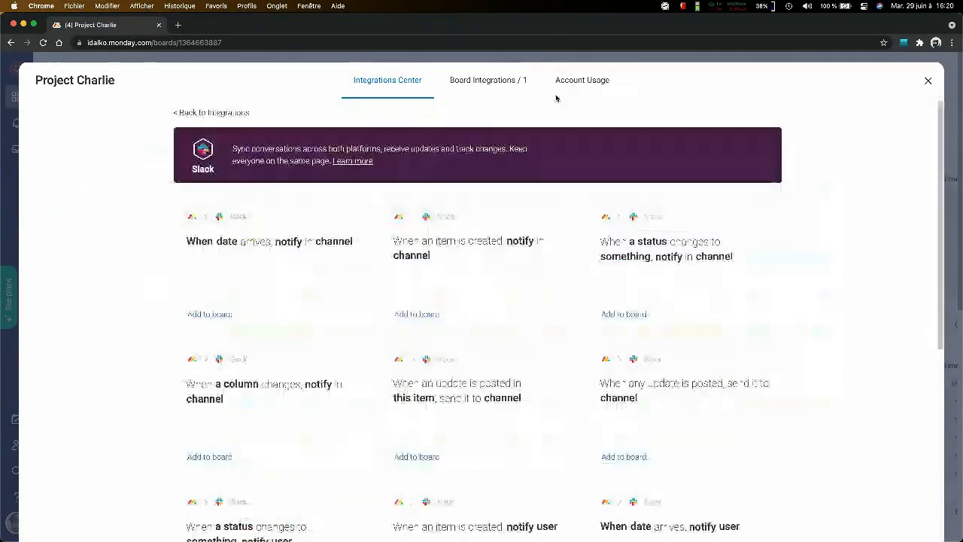
scroll(338, 242, down, 2)
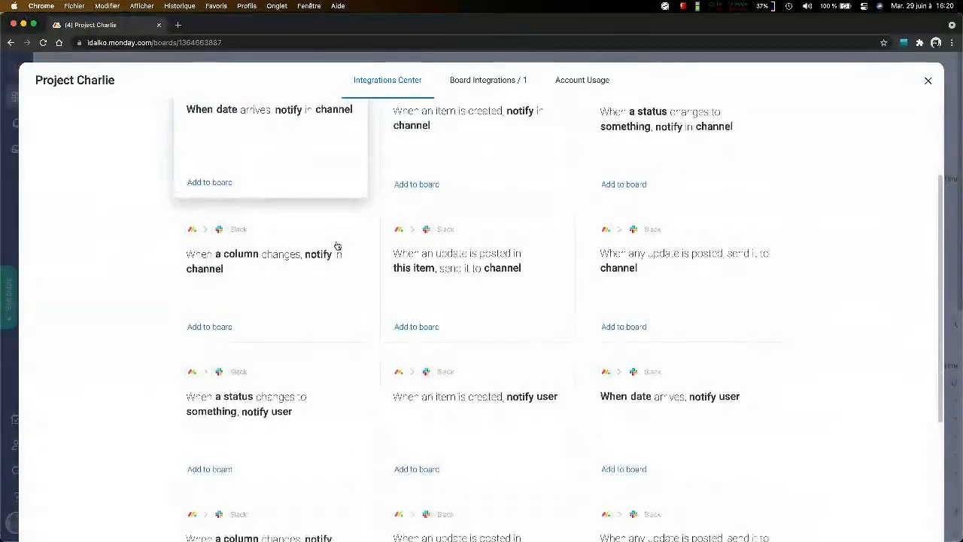
scroll(338, 244, up, 3)
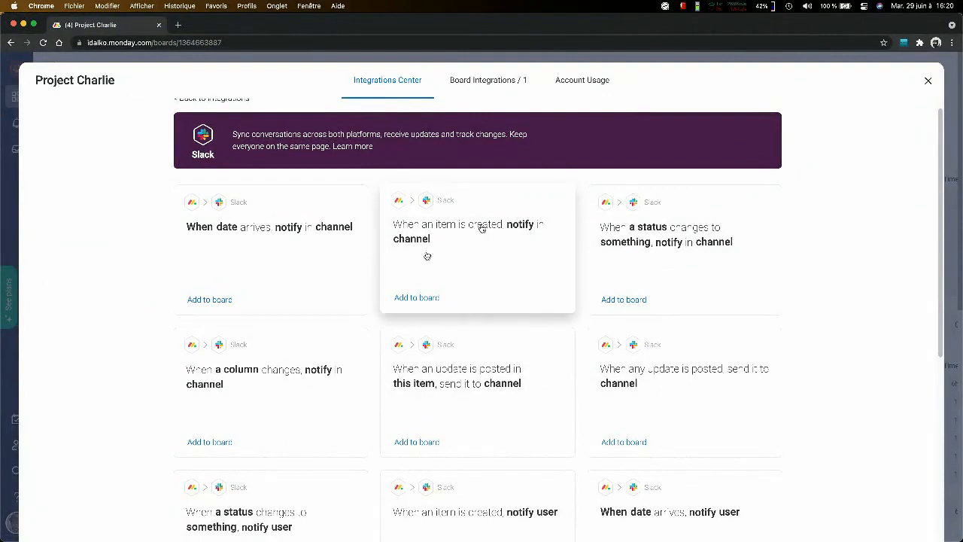
scroll(514, 289, down, 4)
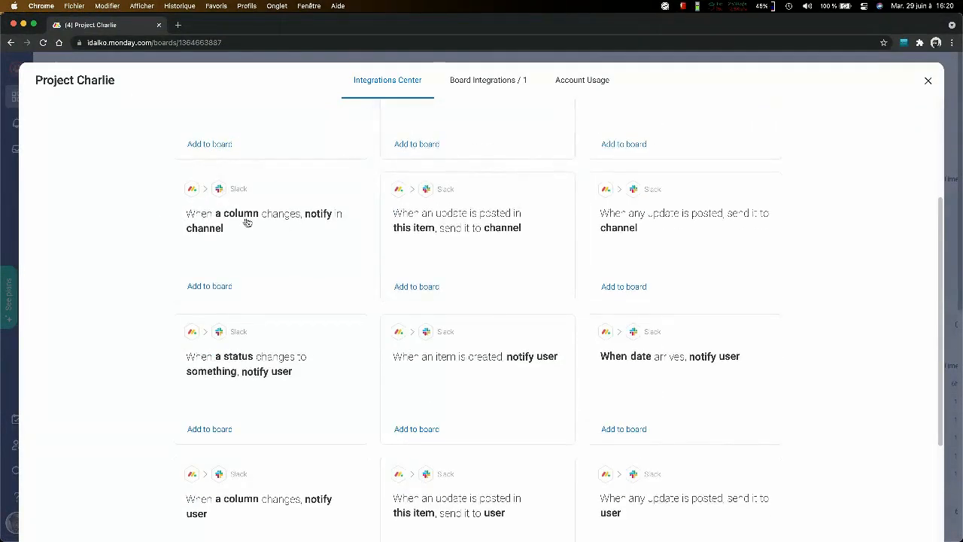
scroll(828, 249, down, 3)
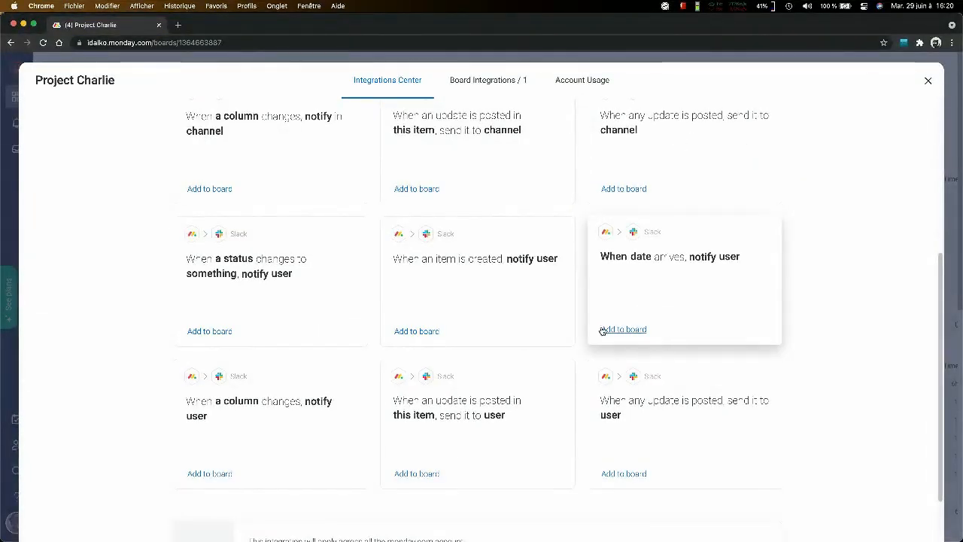
scroll(598, 343, up, 2)
scroll(596, 345, up, 5)
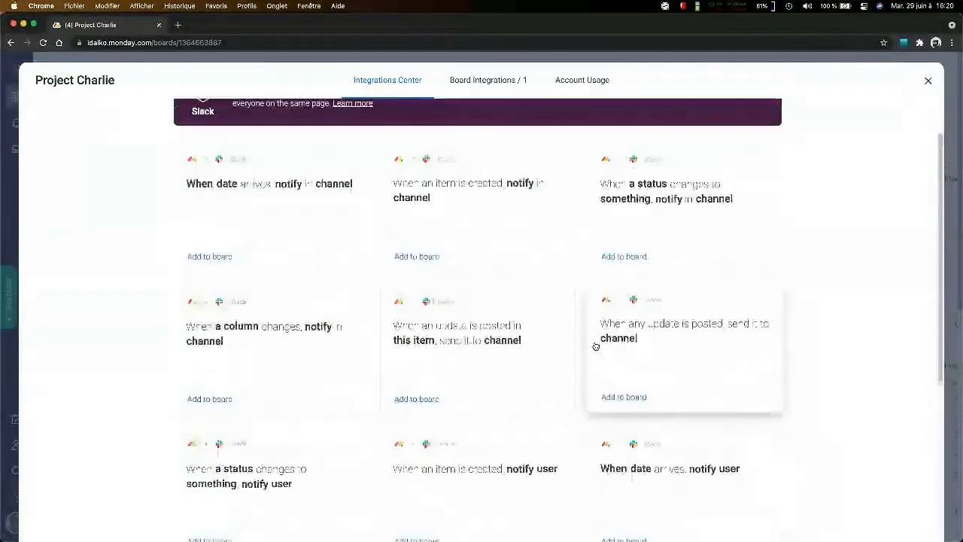
scroll(521, 275, down, 3)
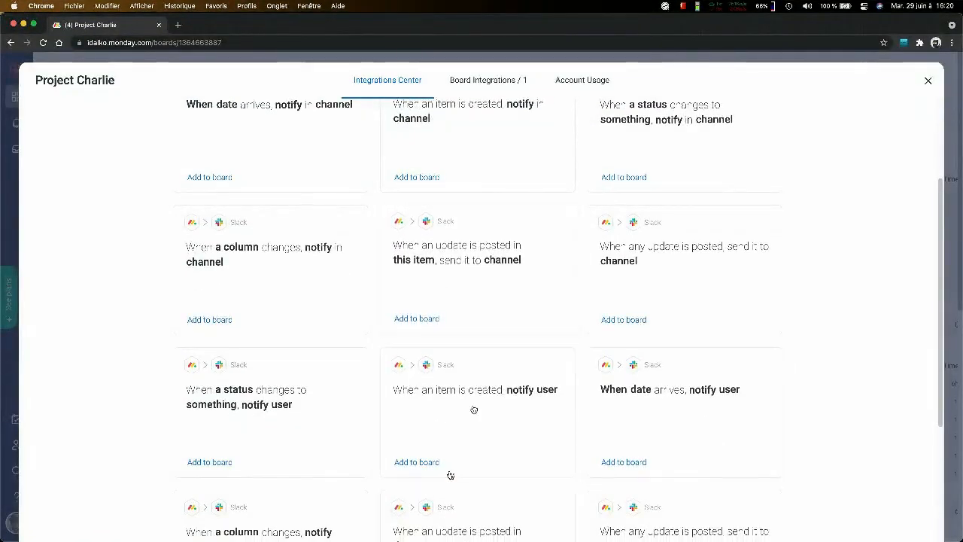
scroll(353, 286, down, 1)
scroll(370, 191, down, 2)
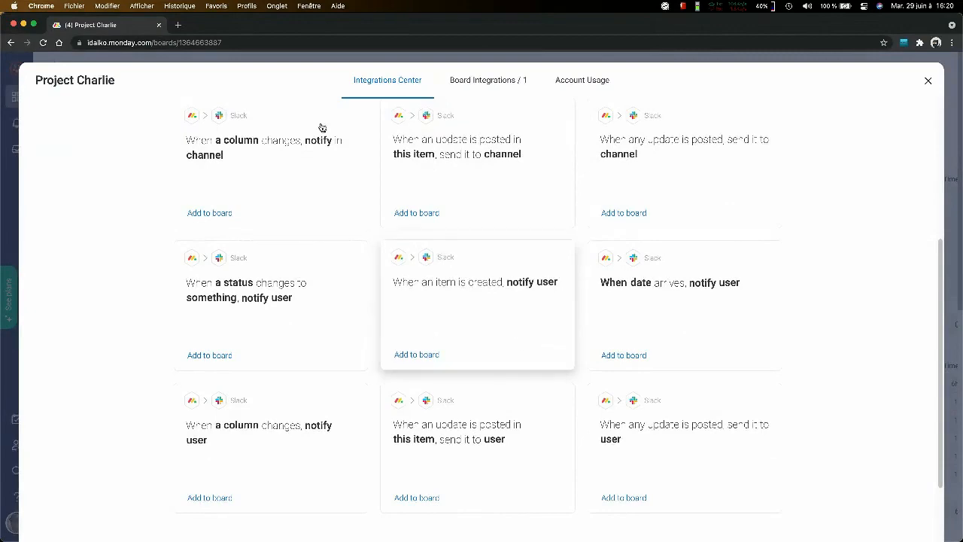
scroll(344, 207, down, 2)
scroll(635, 347, up, 7)
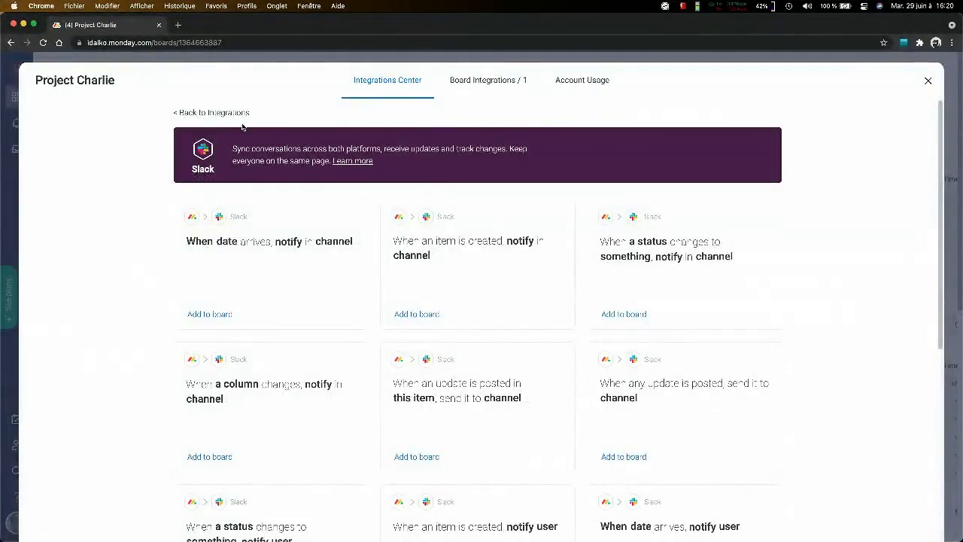
click(200, 116)
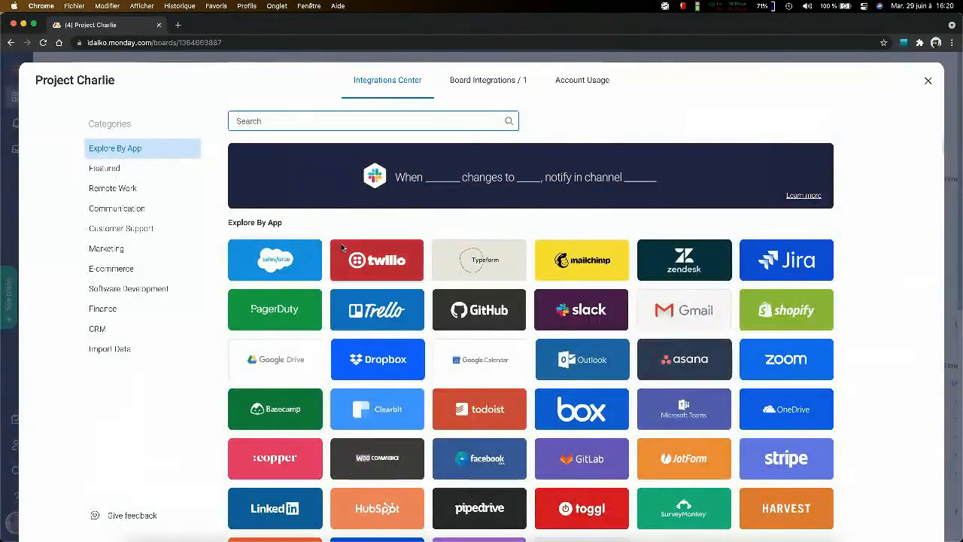
- Switch to the PMO webinar PDF in Preview and show slide 37, "Questions et Réponses"
key(ctrl+Up)
click(358, 211)
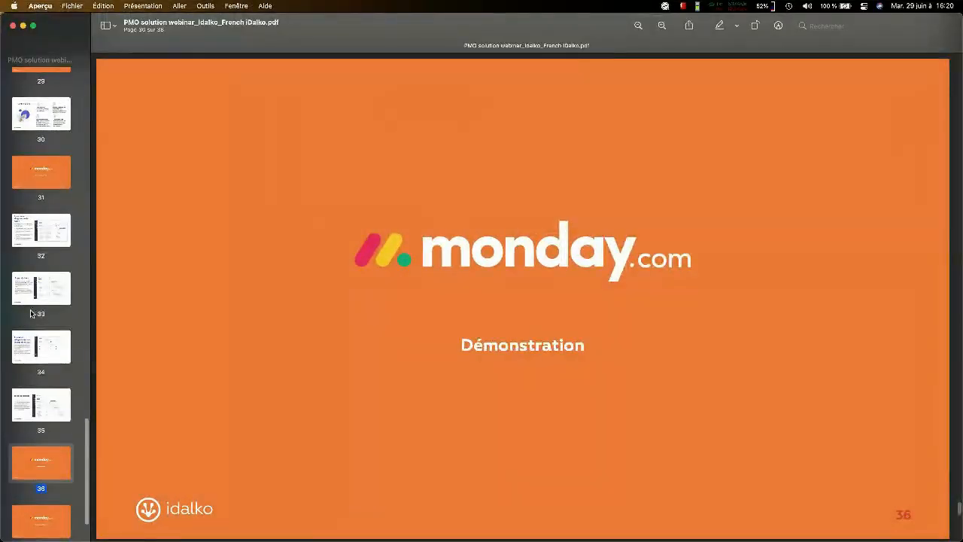
click(50, 524)
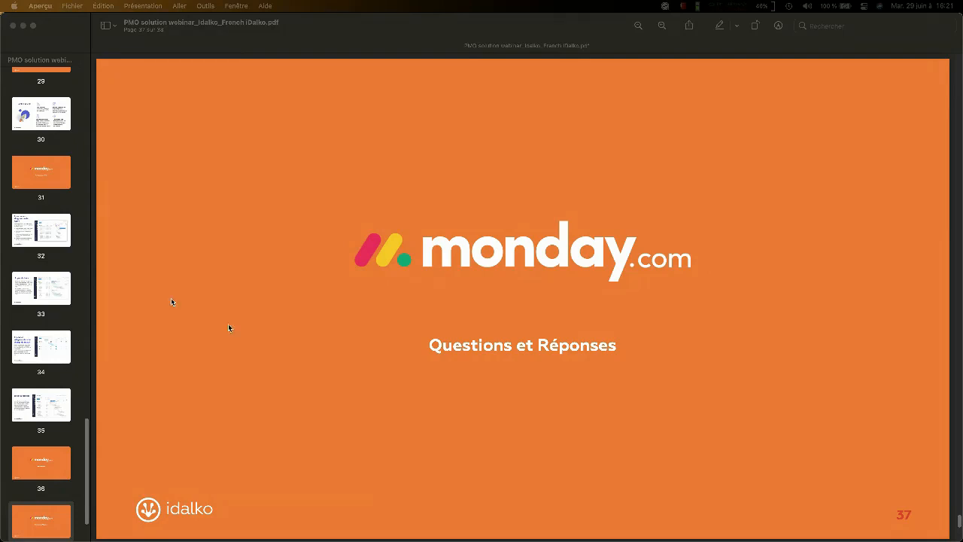
- Switch back to Chrome and close the Integrations Center of the Project Charlie board
key(ctrl+Up)
click(442, 283)
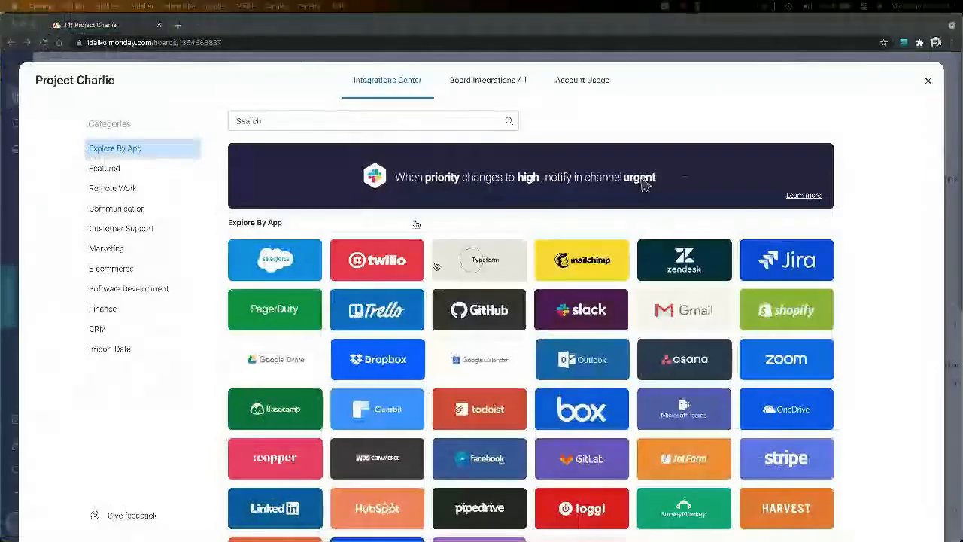
click(928, 80)
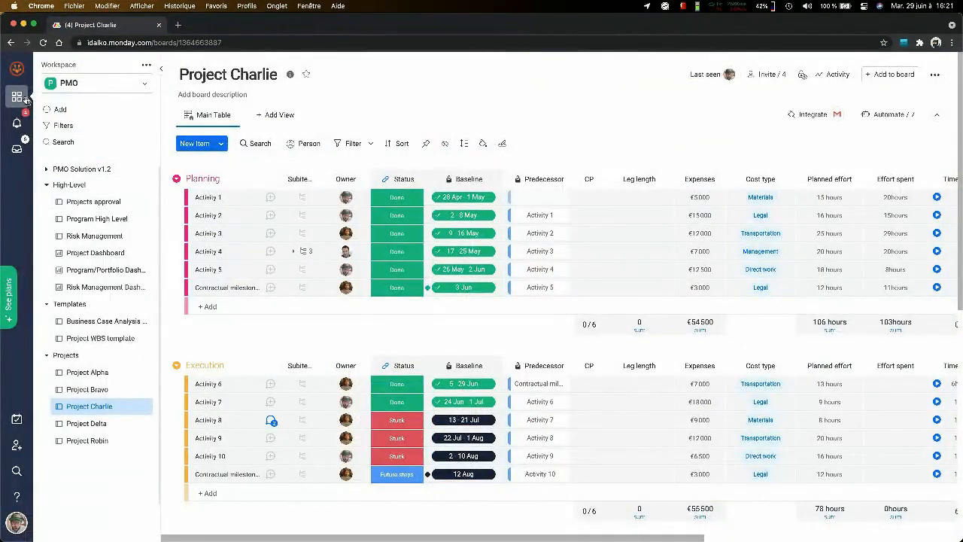
- View the notifications and examine the assignments listed in My Week, and return to the Project Charlie board
click(17, 122)
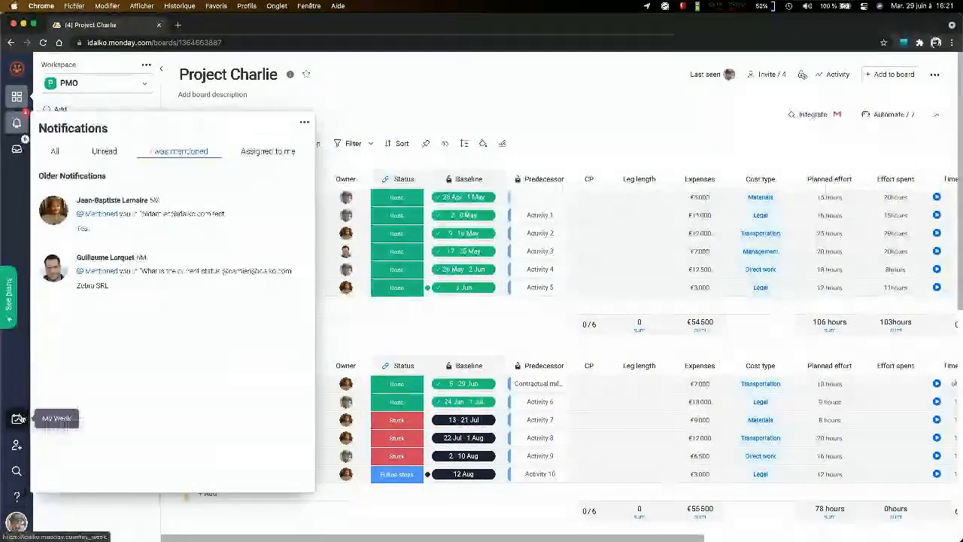
click(17, 419)
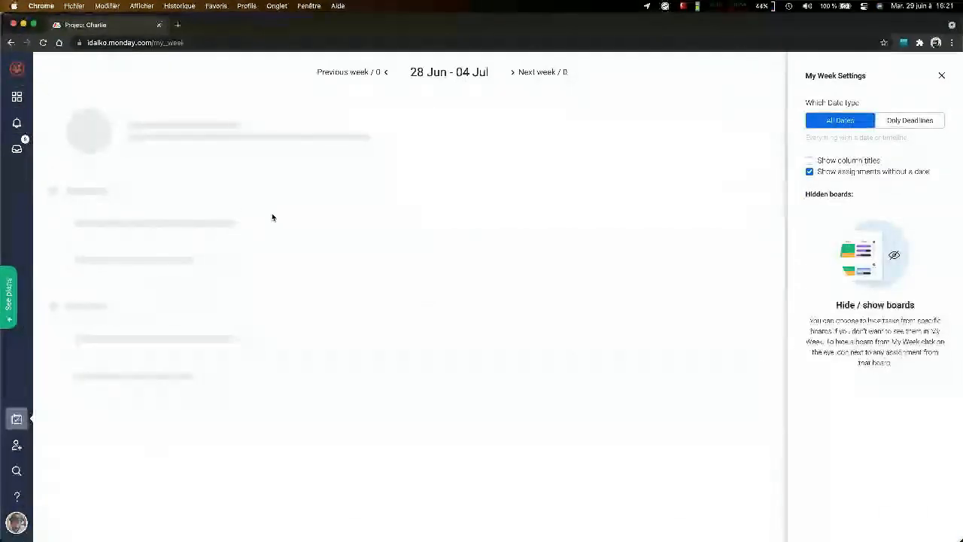
scroll(269, 228, down, 1)
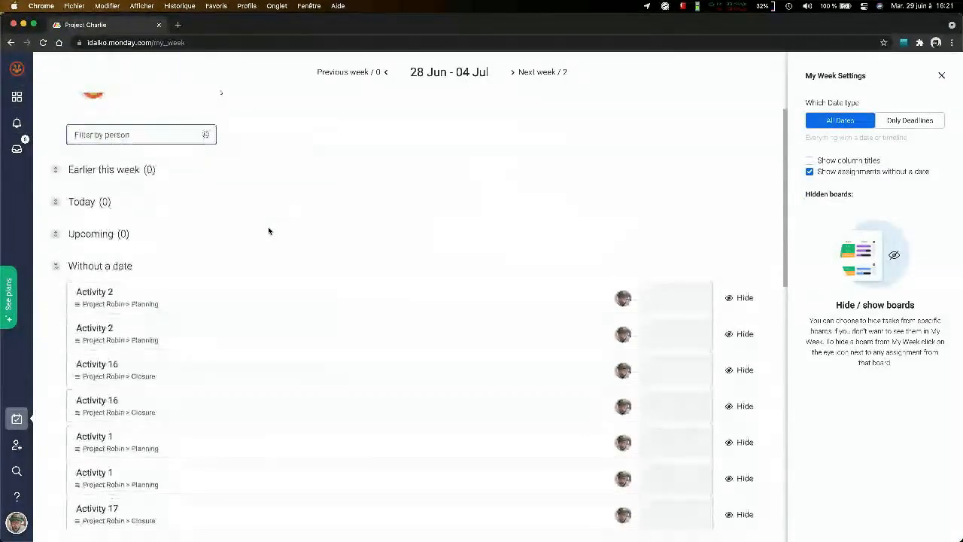
scroll(268, 228, up, 1)
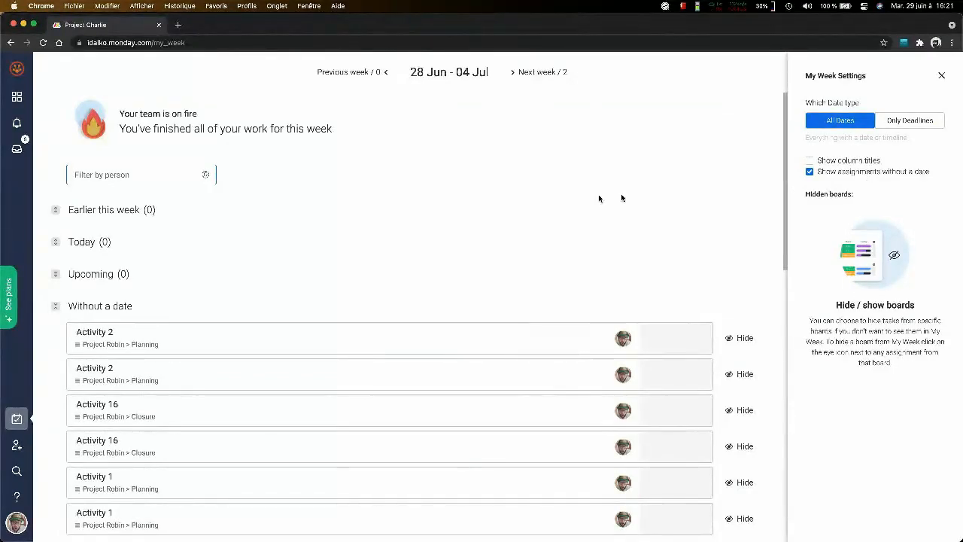
scroll(359, 204, down, 15)
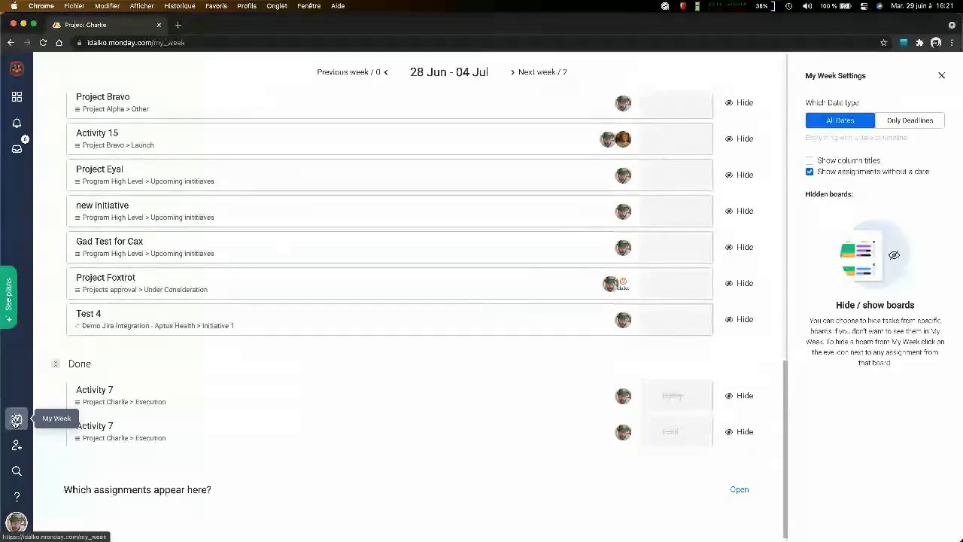
click(16, 96)
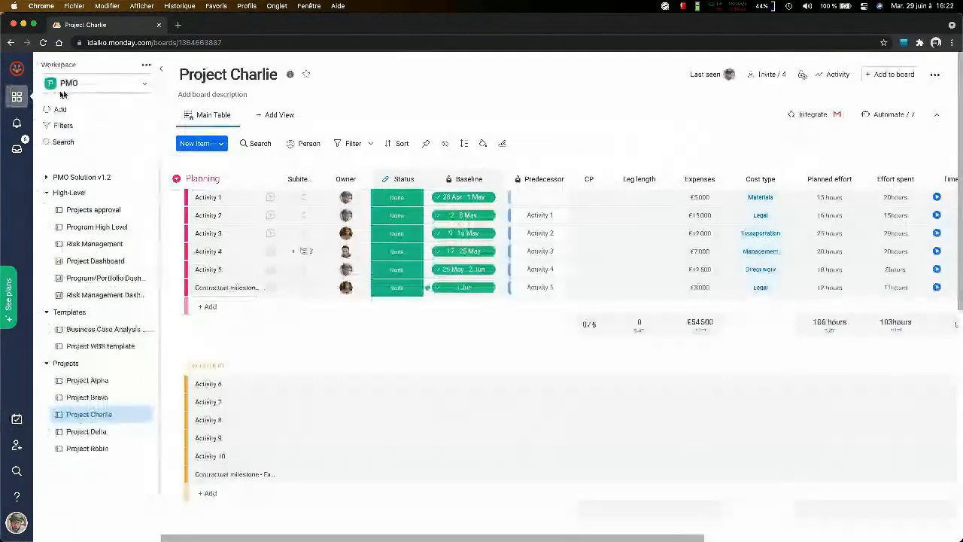
- Open the print preview of the Project Charlie board, set the layout to landscape (Paysage) and review the pages
click(935, 74)
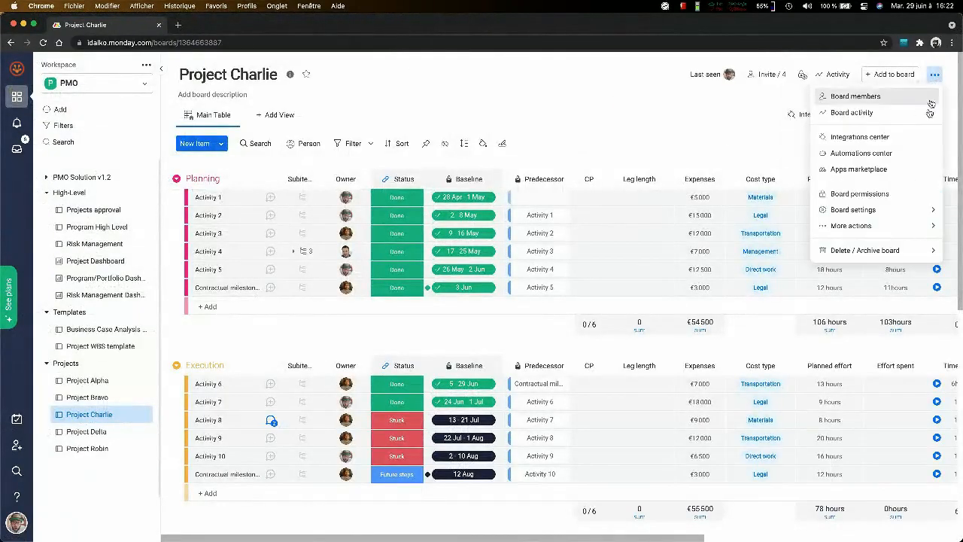
mouse_move(885, 225)
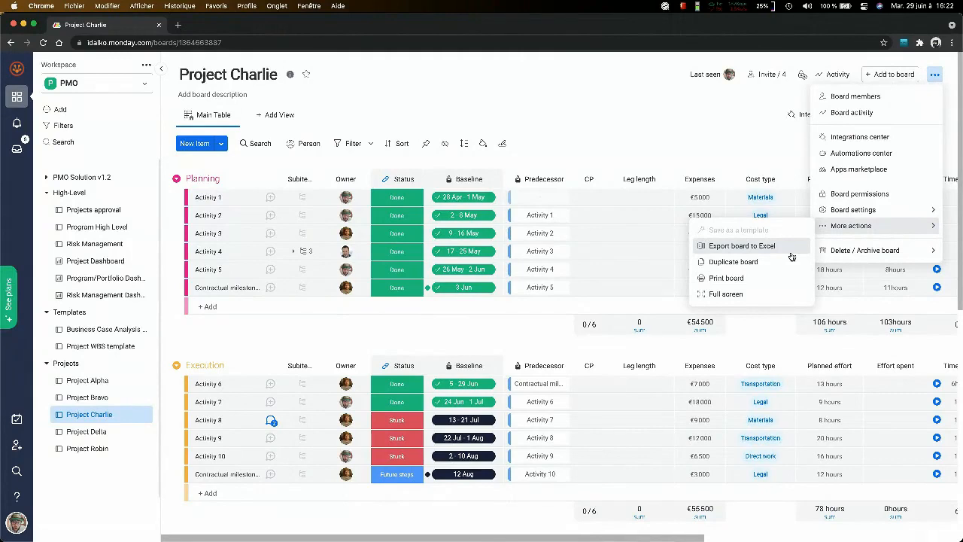
click(727, 278)
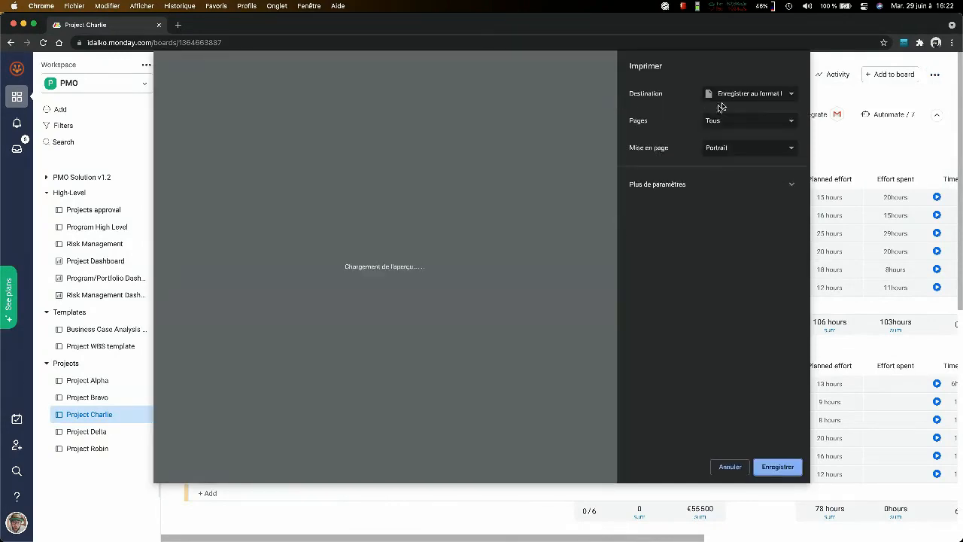
click(734, 101)
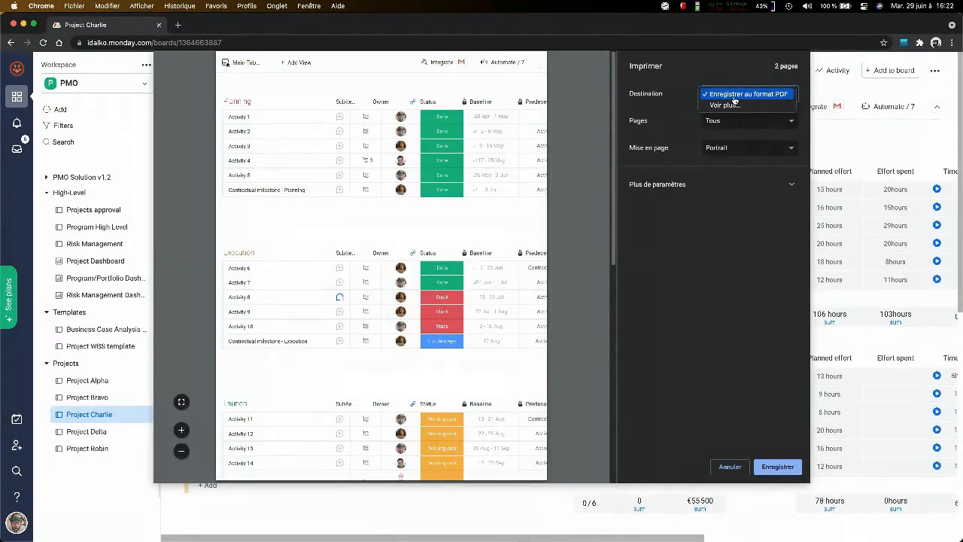
click(734, 96)
click(720, 149)
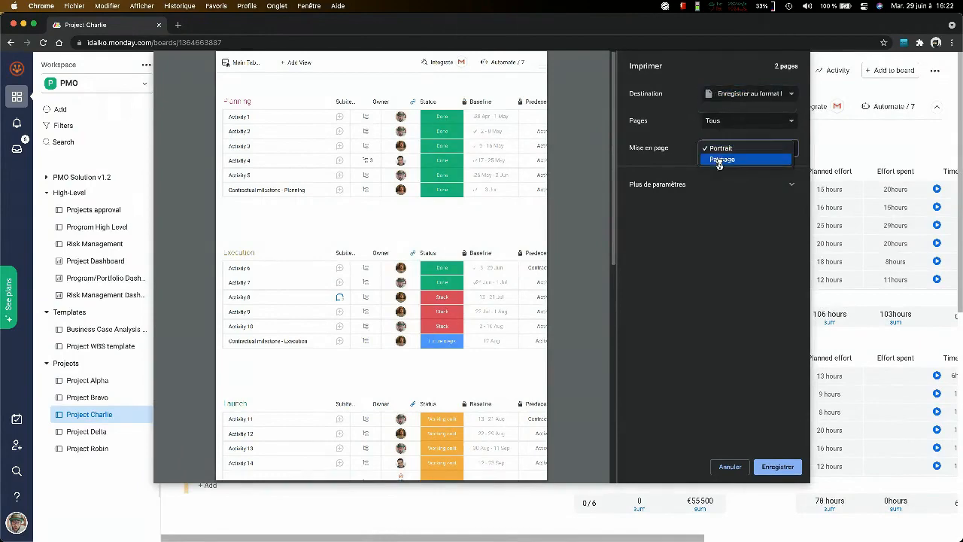
click(721, 161)
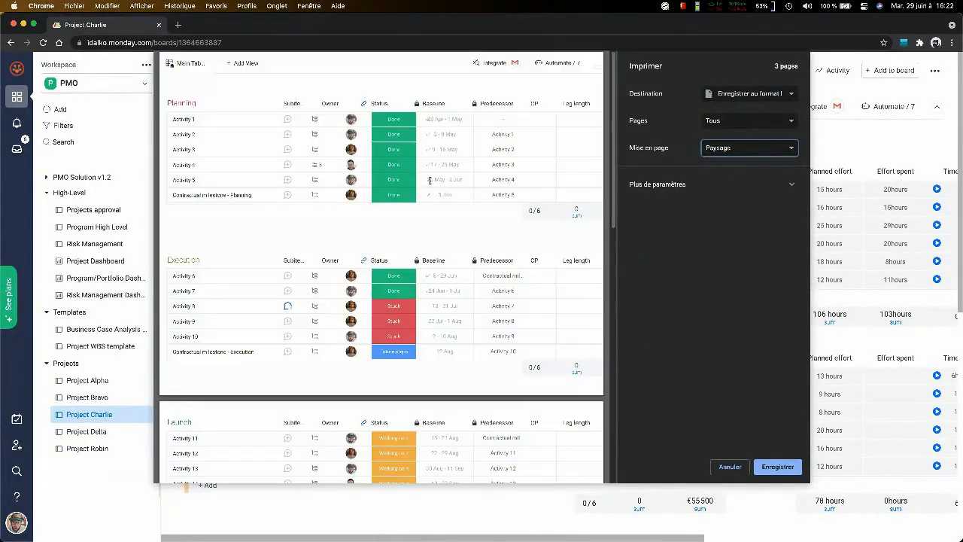
scroll(430, 180, down, 10)
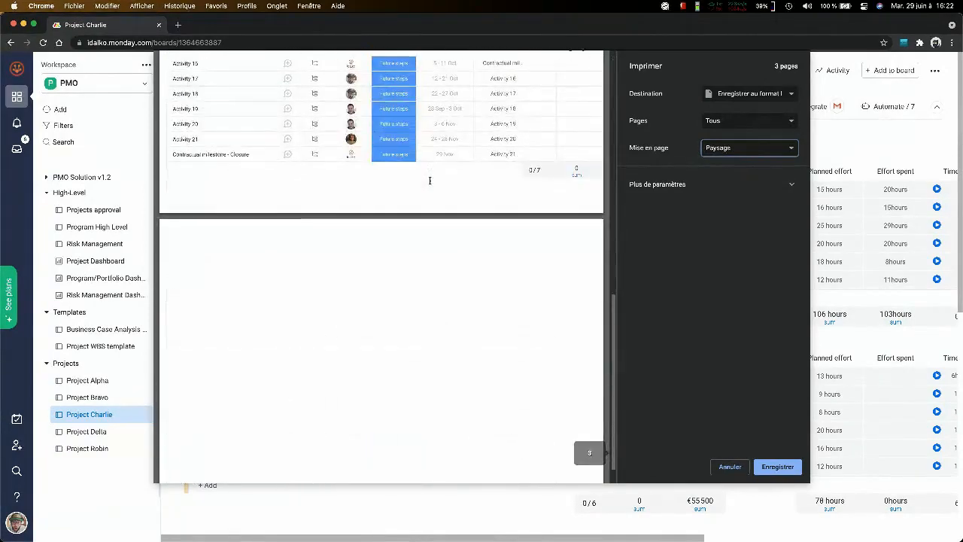
scroll(430, 180, down, 2)
scroll(571, 214, up, 12)
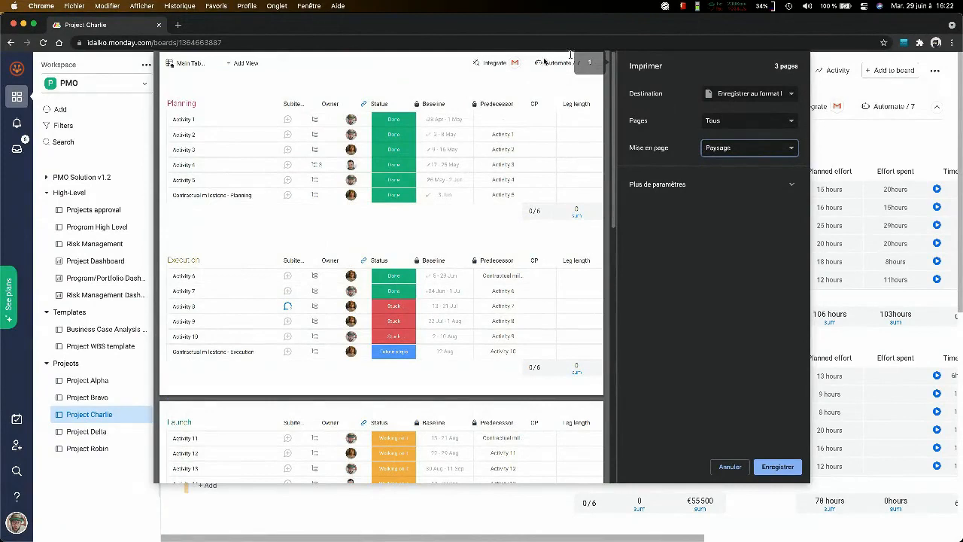
- Set a custom (Personnalisé) page range of 1-3 for the board printout and cancel the print
click(745, 135)
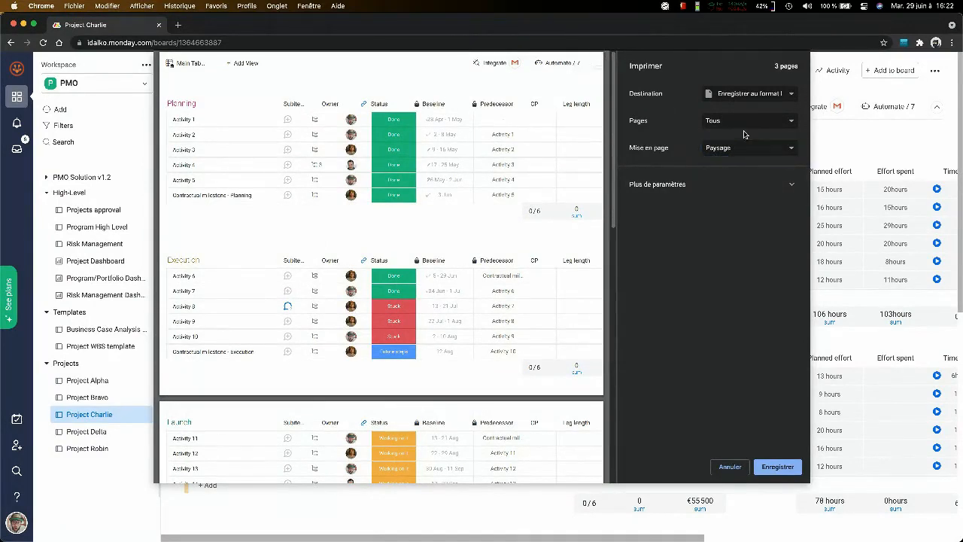
click(749, 122)
click(747, 132)
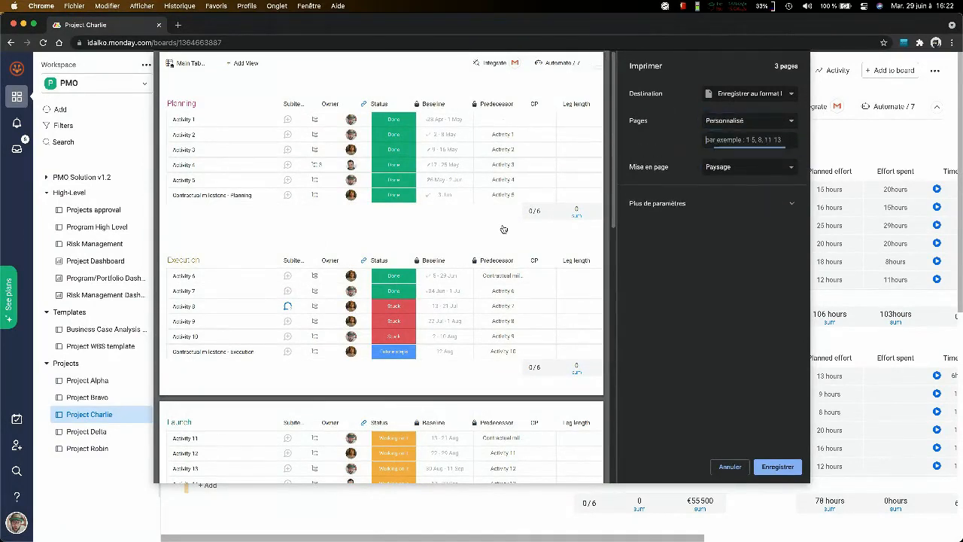
text(1-3)
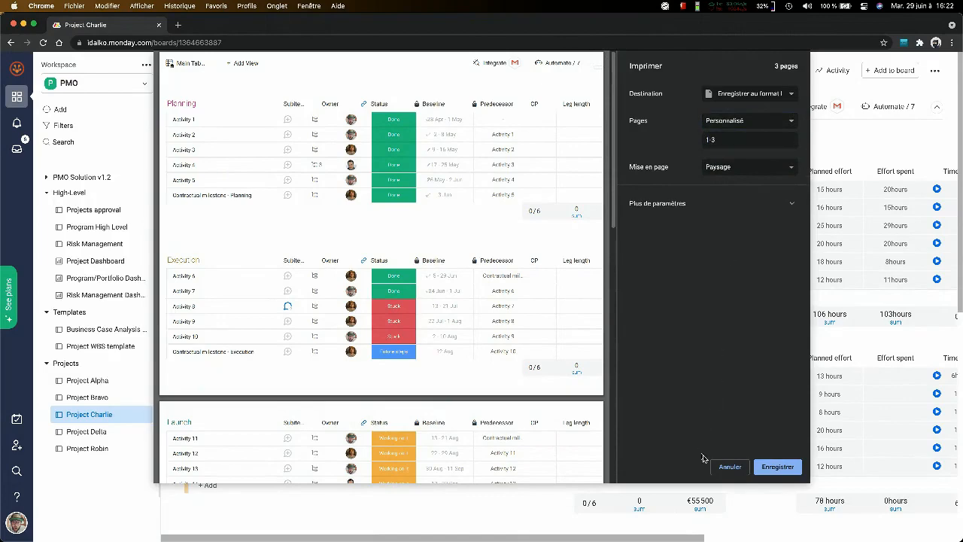
click(727, 467)
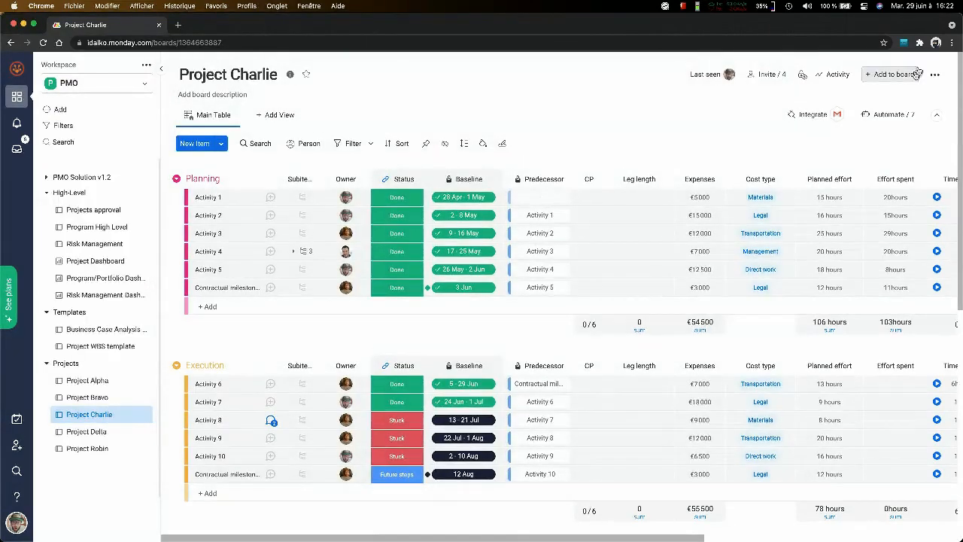
- Show the Project Charlie board's print preview again and close it without saving
click(935, 73)
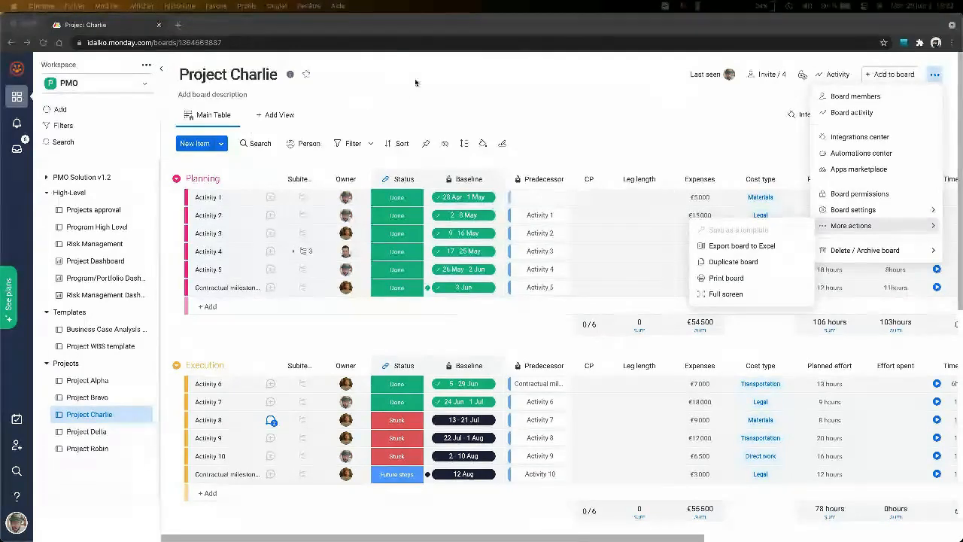
click(744, 280)
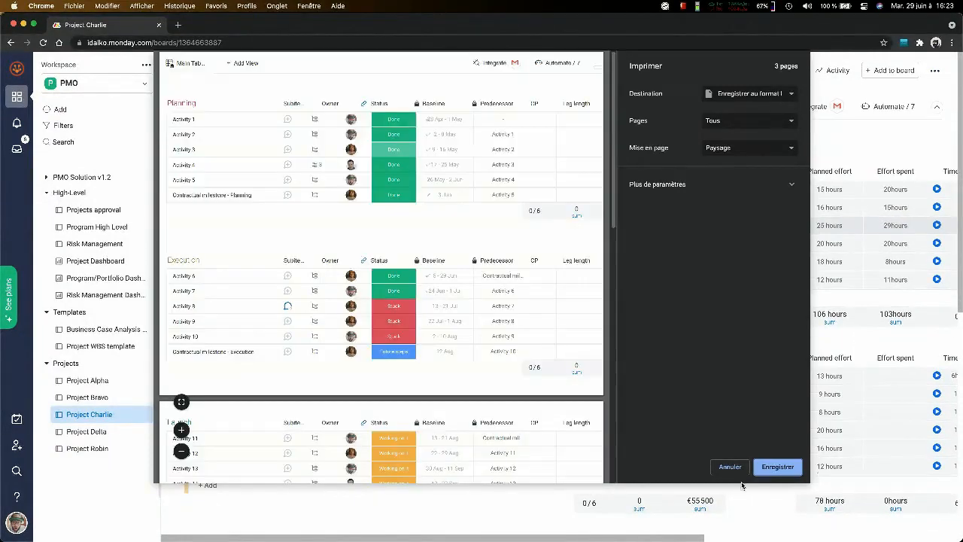
click(730, 467)
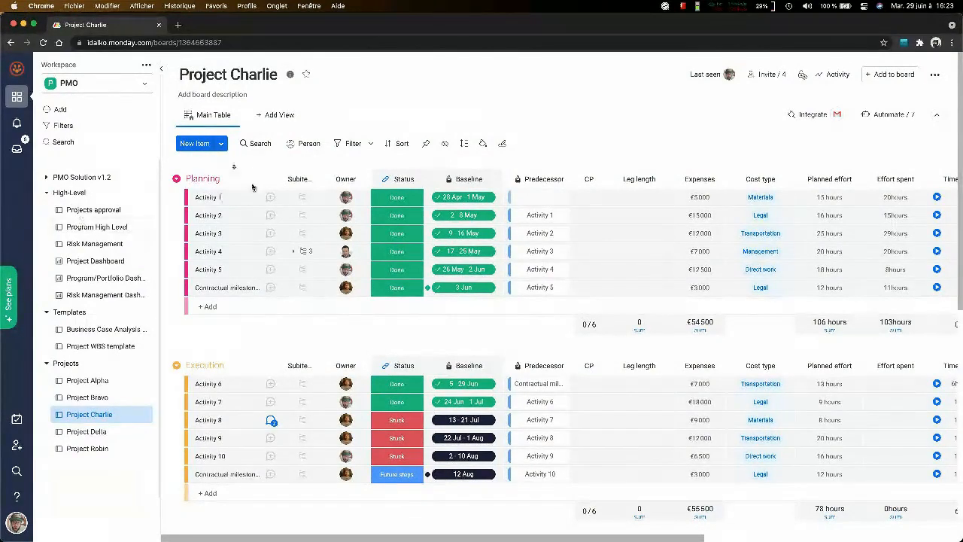
- Open the Program High Level board and expand its Upcoming inititiaves group
click(97, 232)
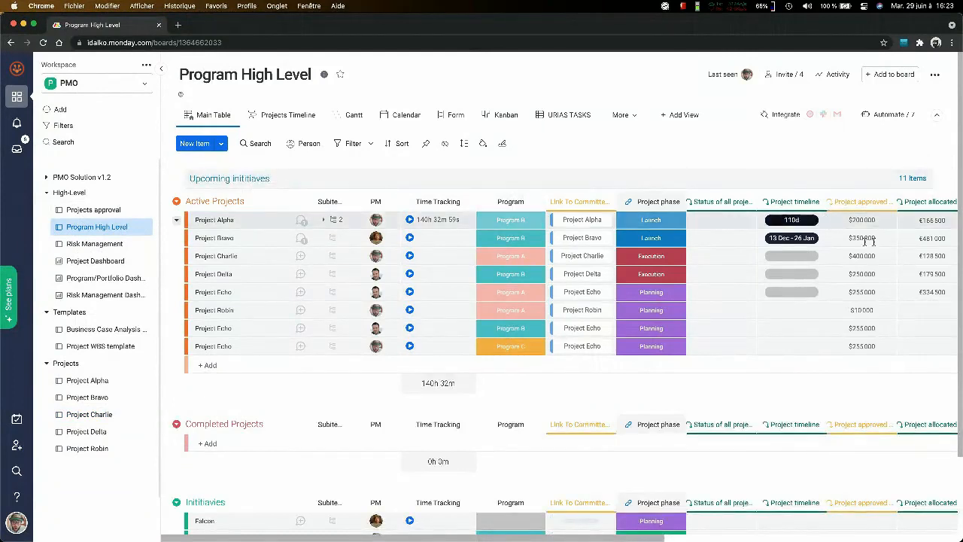
click(610, 203)
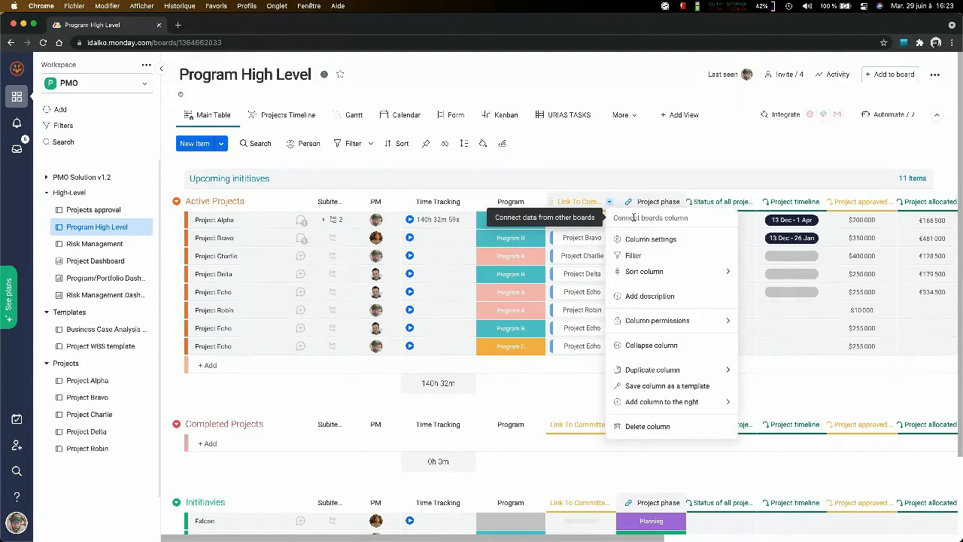
click(770, 180)
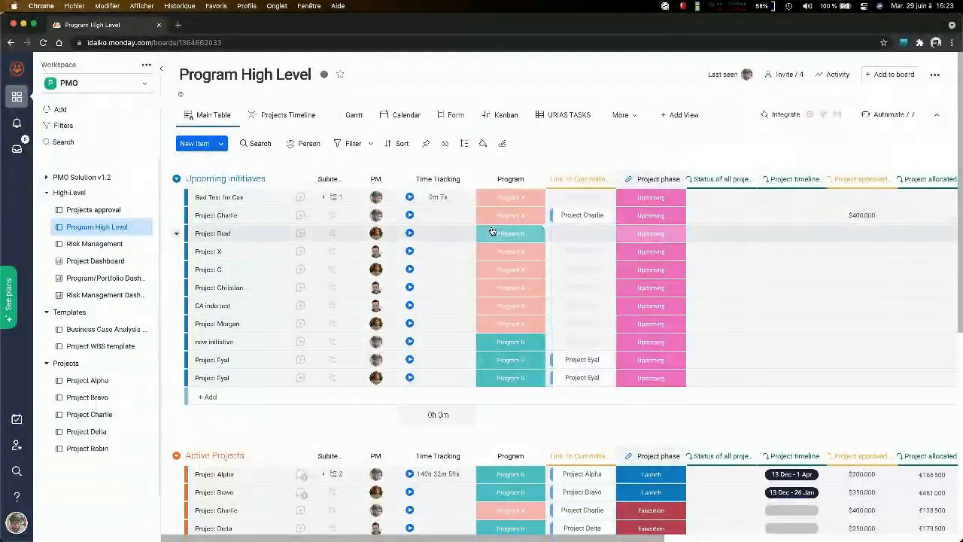
- Add a Connect boards column at the end of the Program High Level board and list the boards available to connect
scroll(493, 231, right, 10)
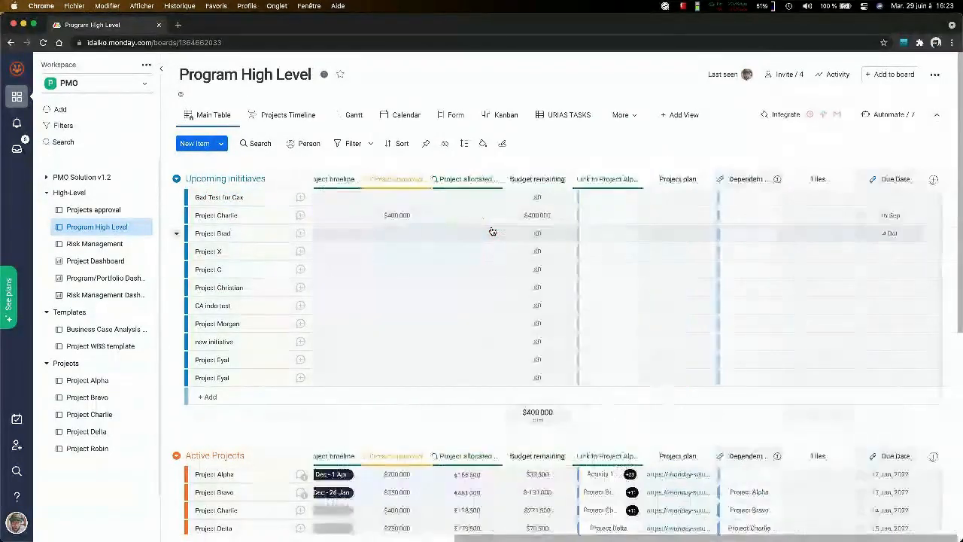
click(933, 182)
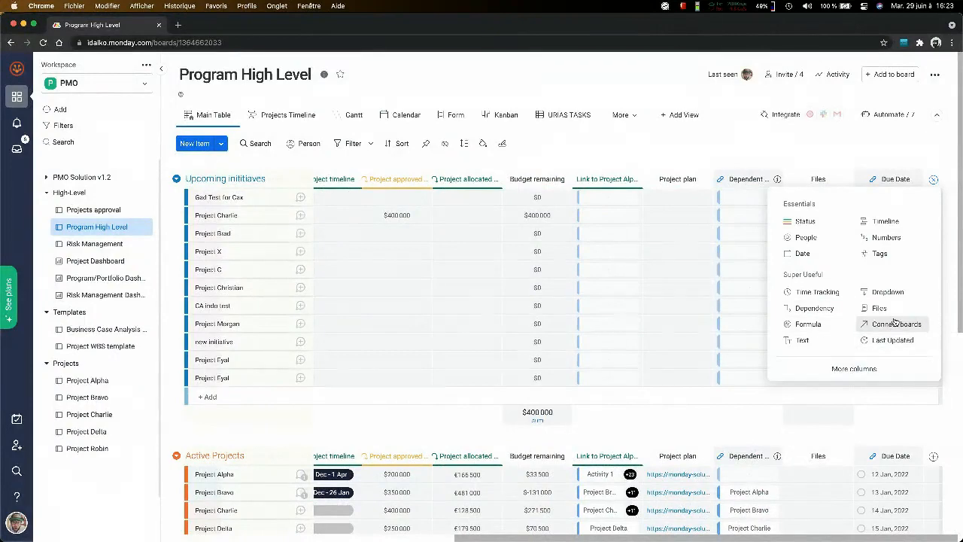
click(895, 324)
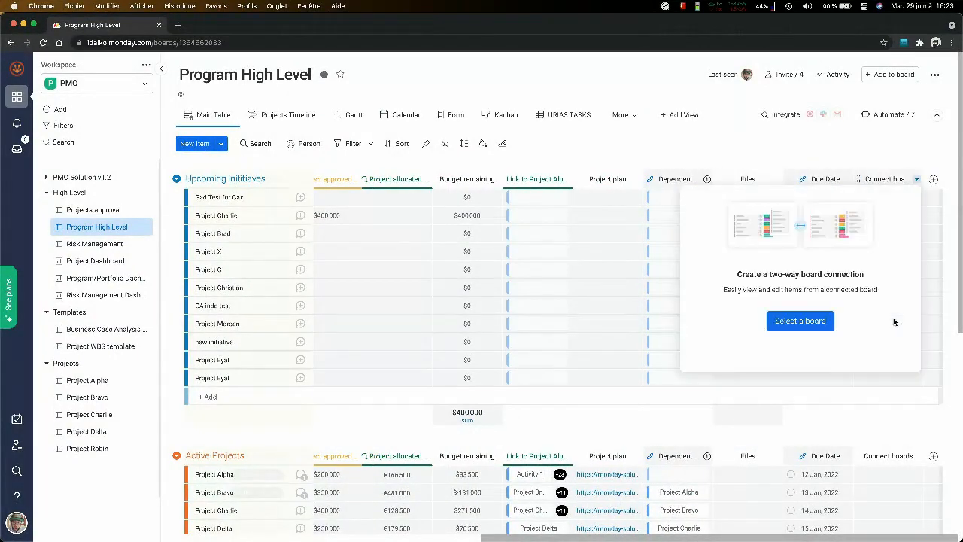
click(802, 322)
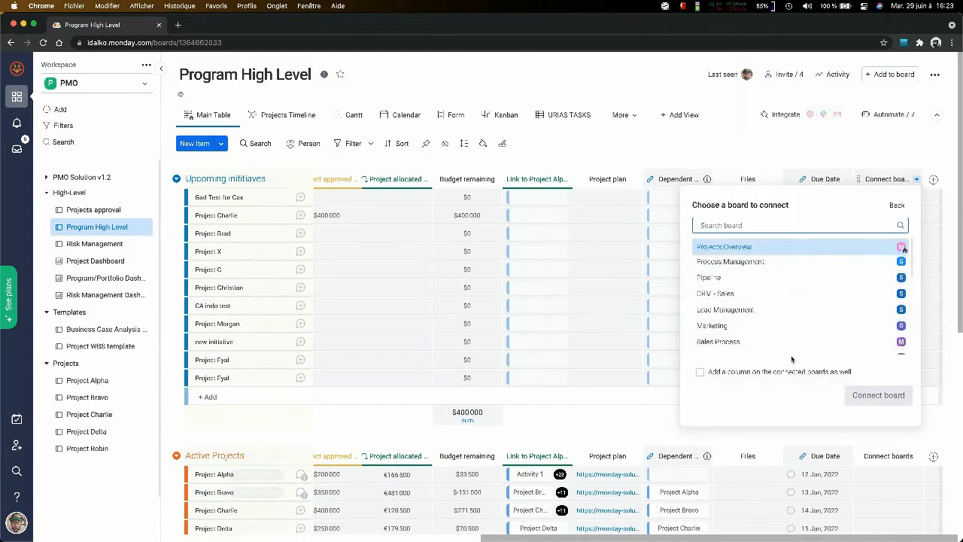
- Search the Column Center for "conn" and add a Mirror column to the board
click(933, 179)
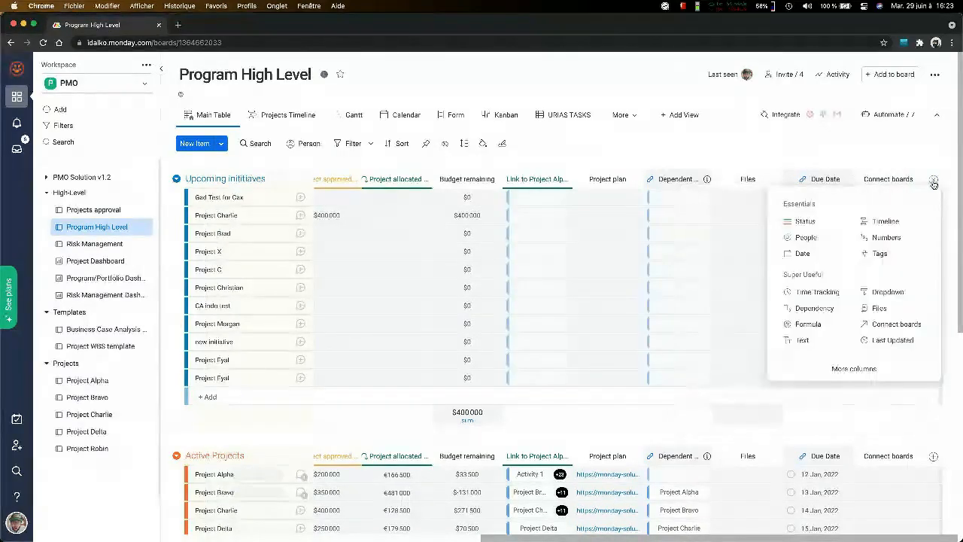
click(934, 180)
click(934, 181)
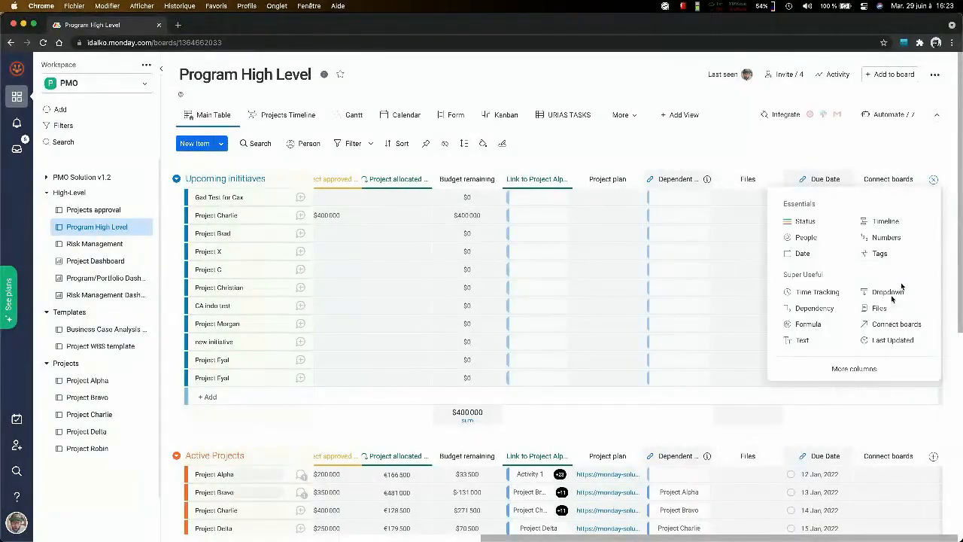
click(855, 369)
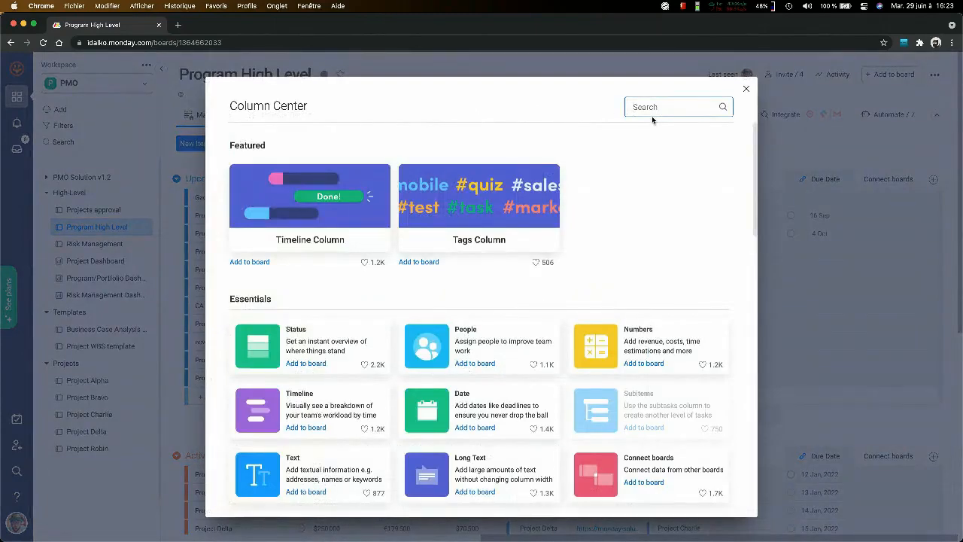
text(conn)
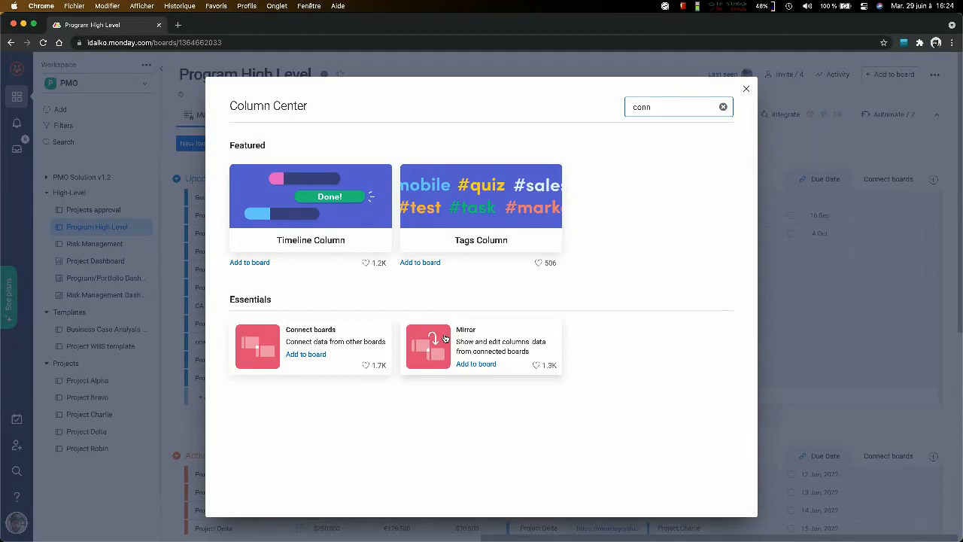
click(508, 343)
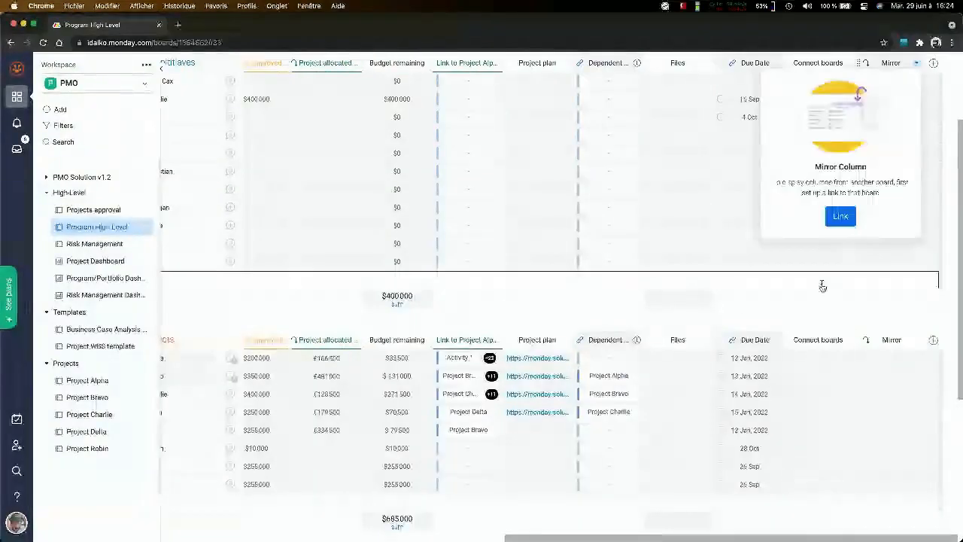
- Connect the Mirror column through Link to Project Alpha and set Status as the mirrored column
click(841, 241)
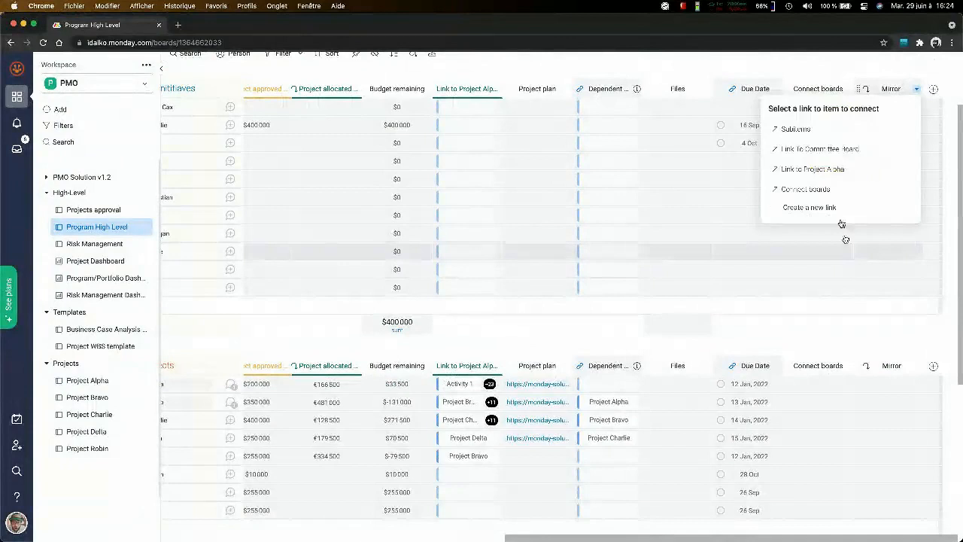
click(840, 170)
click(823, 170)
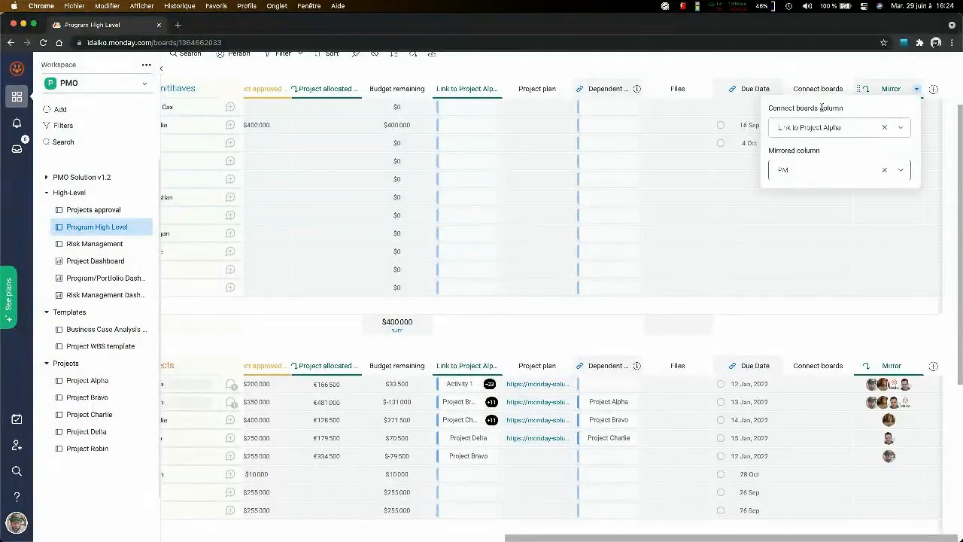
click(827, 174)
click(817, 207)
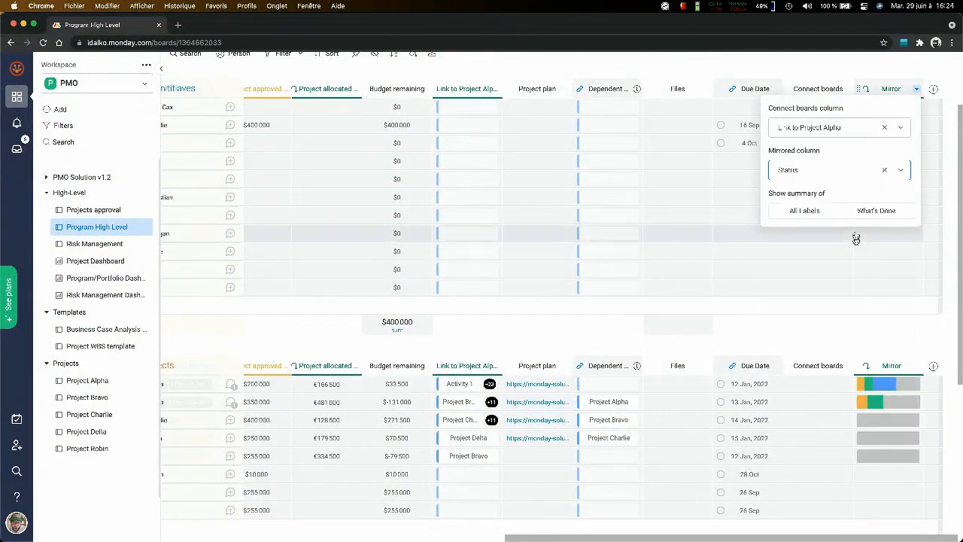
- Set the Mirror column's status summary to All Labels
click(857, 214)
click(805, 211)
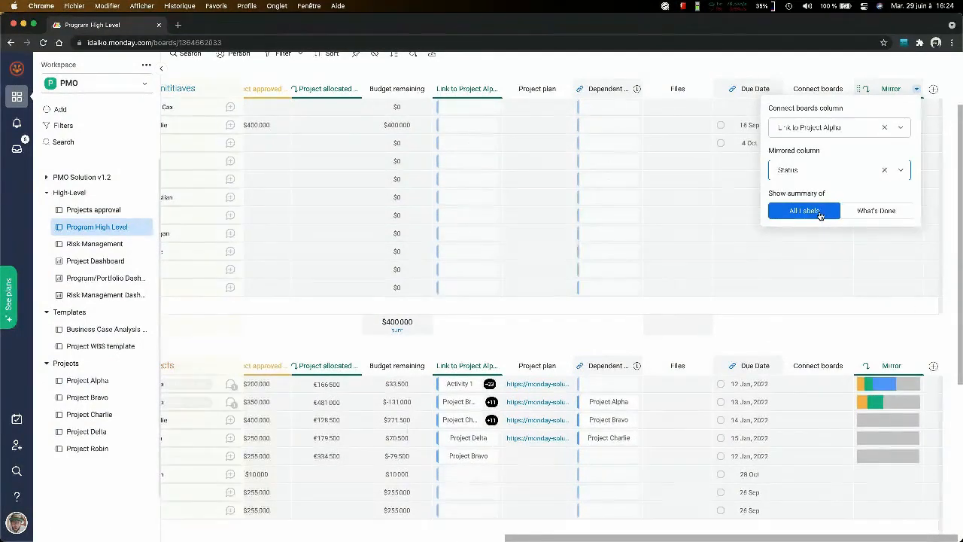
click(916, 69)
click(904, 109)
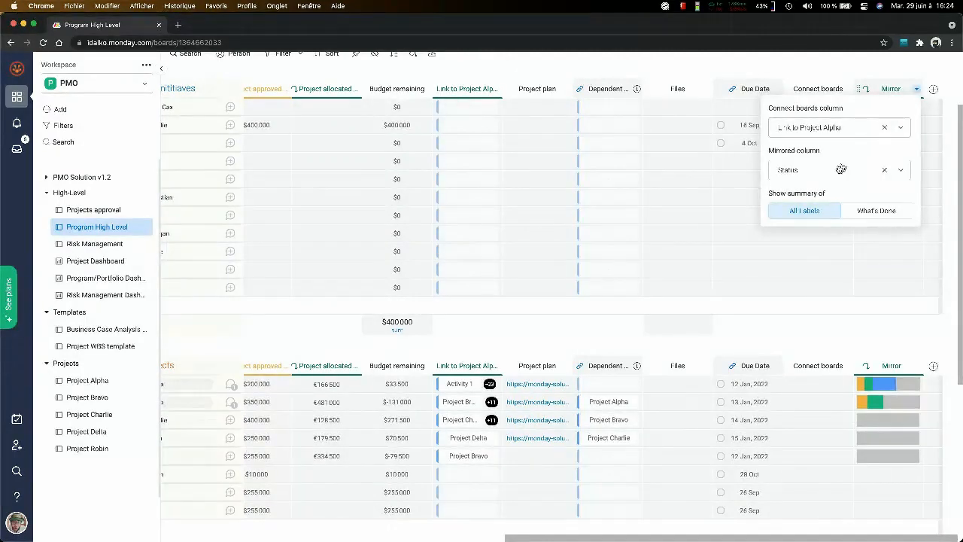
click(827, 210)
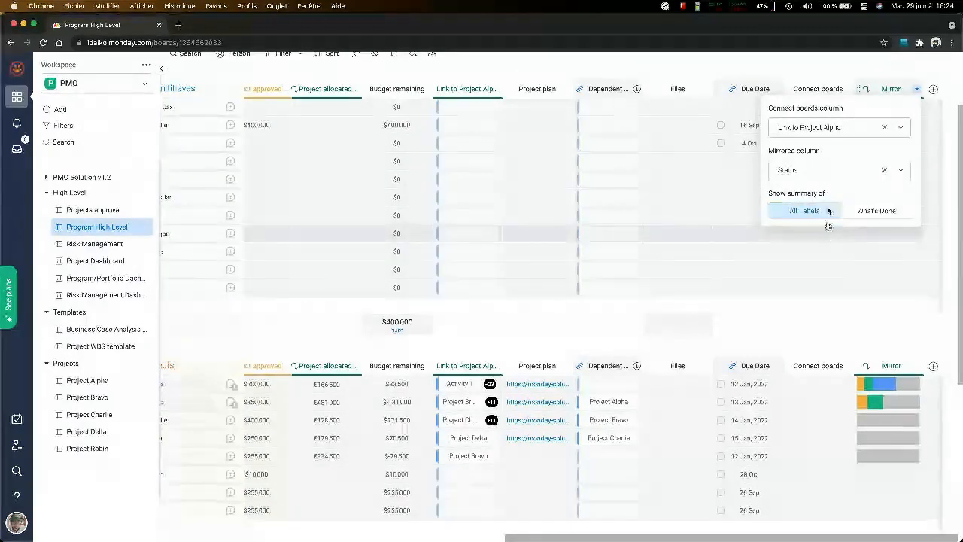
- Close and reopen the Mirror column's settings to review its connected column, mirrored column and summary options
click(851, 307)
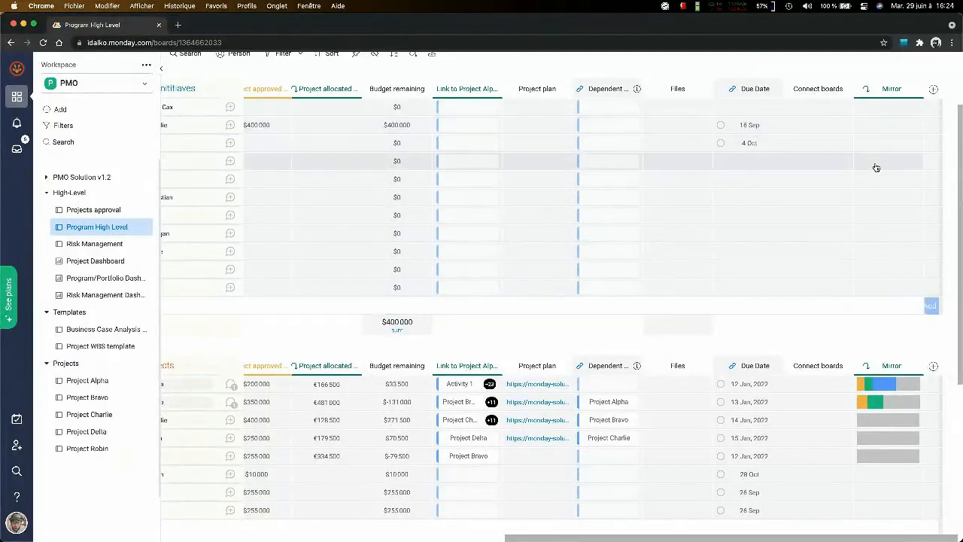
click(876, 167)
click(815, 215)
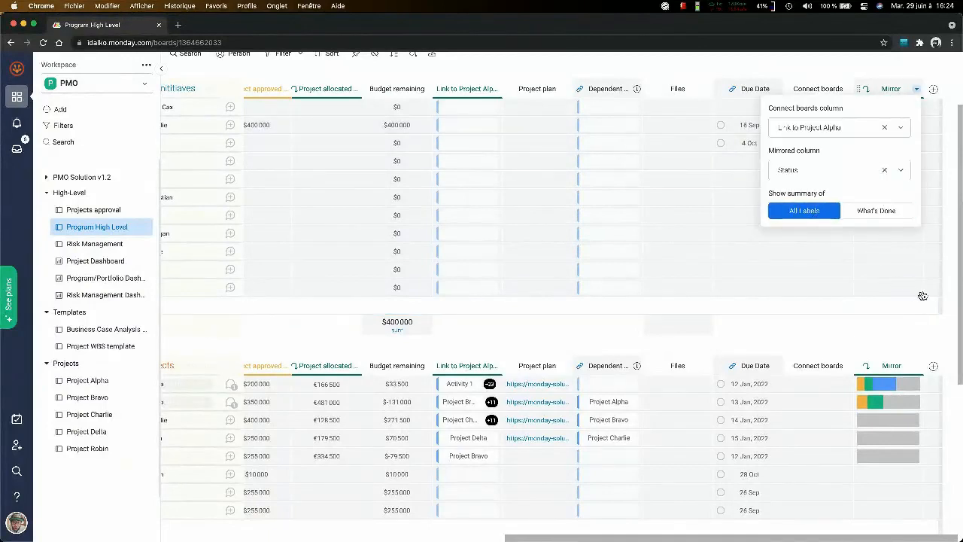
click(918, 91)
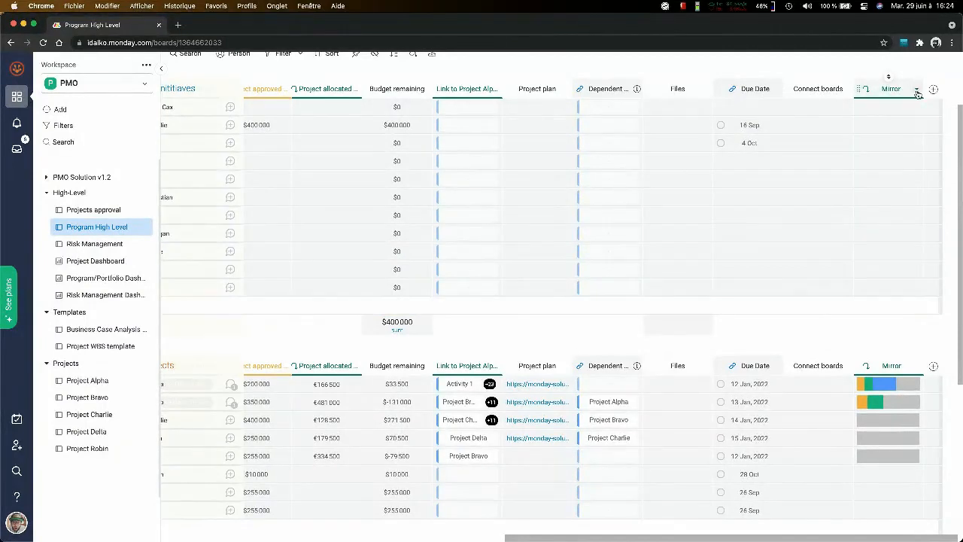
click(918, 91)
click(887, 131)
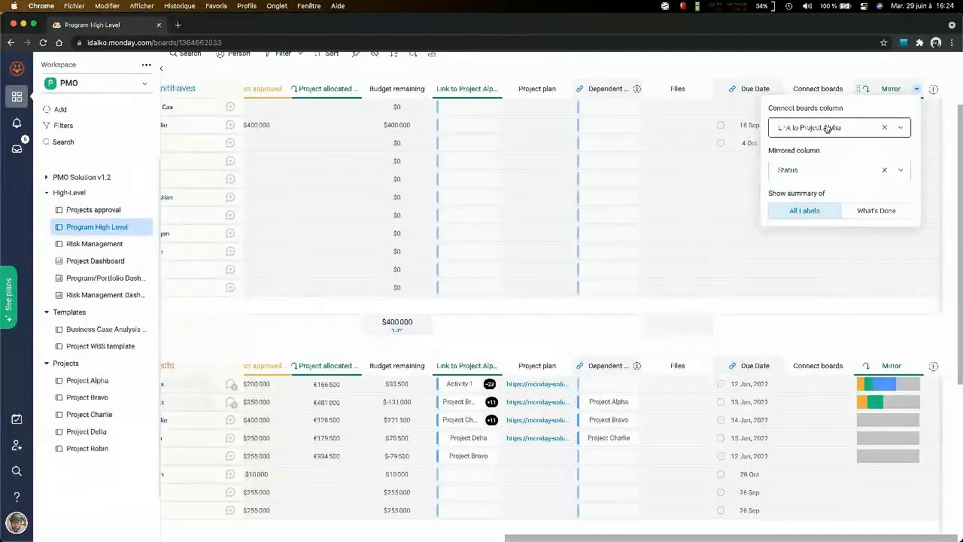
- Search the Column Center for the Mirror column and for "board", and close it without adding a column
click(933, 88)
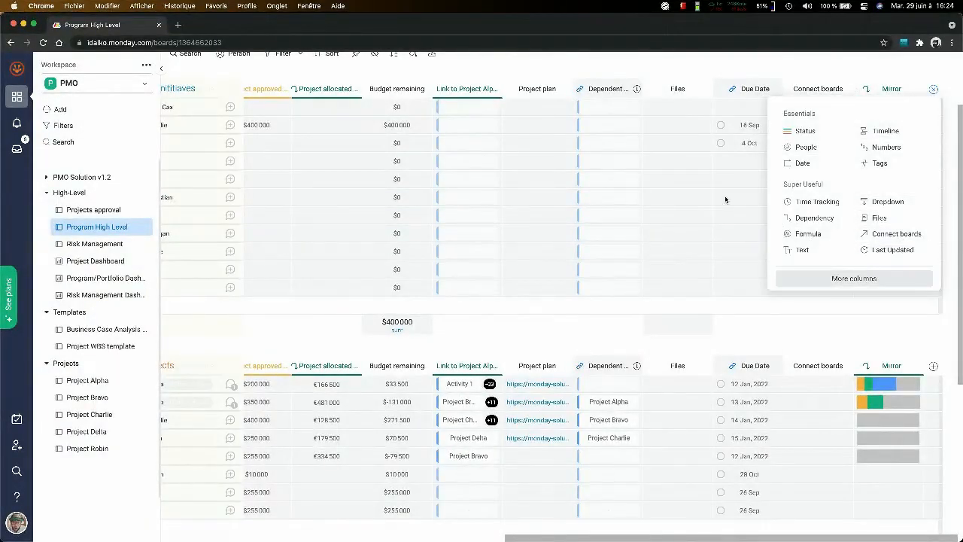
text(miro)
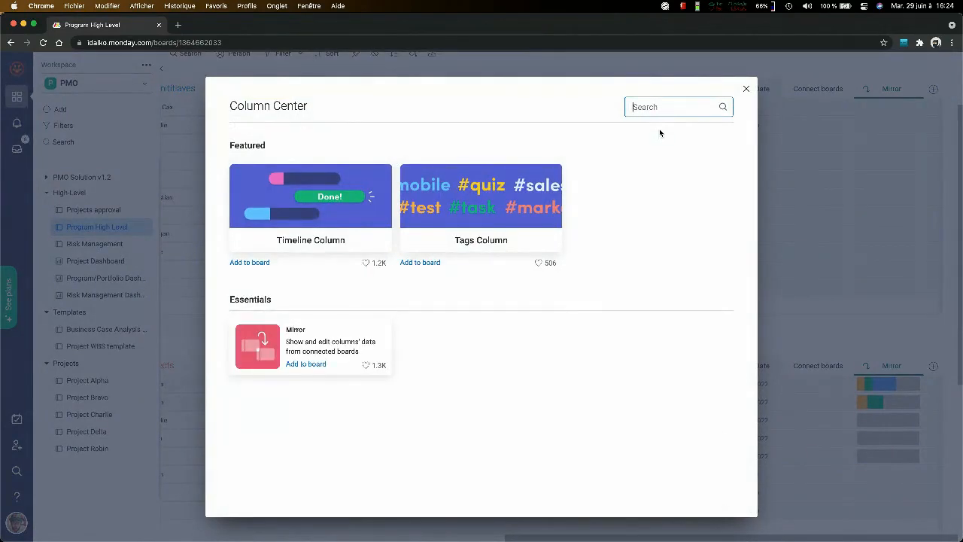
text(board)
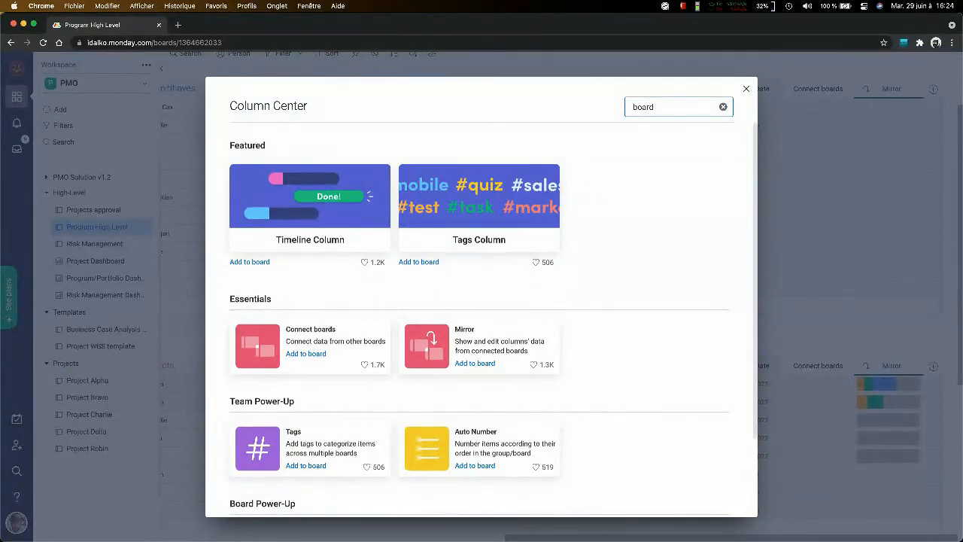
click(746, 89)
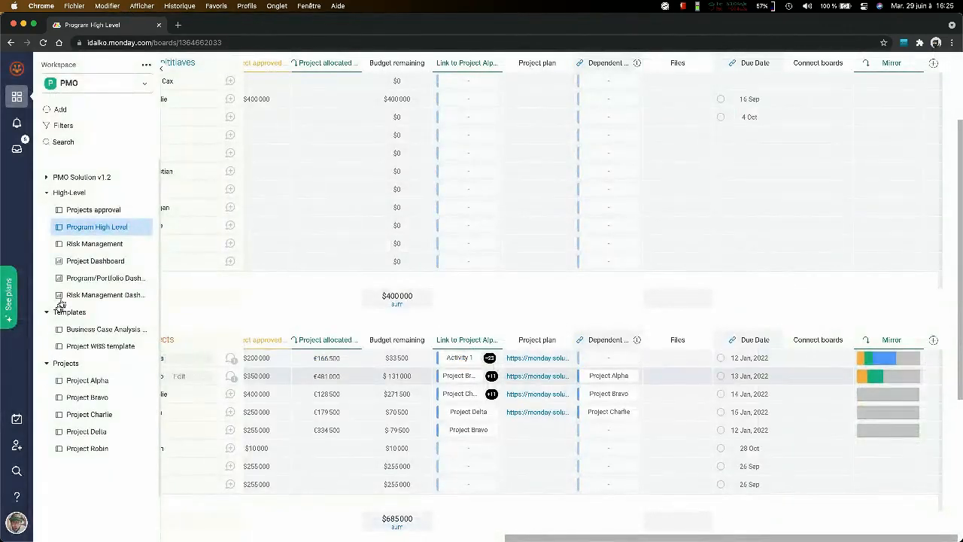
- Return to the Project Charlie board and view the actions available for the Activity 3 item
click(95, 415)
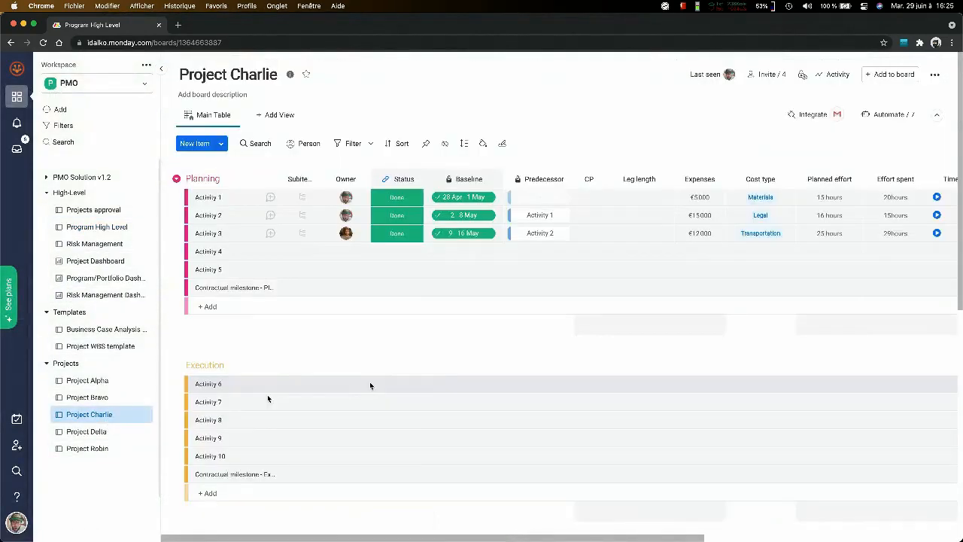
right_click(213, 231)
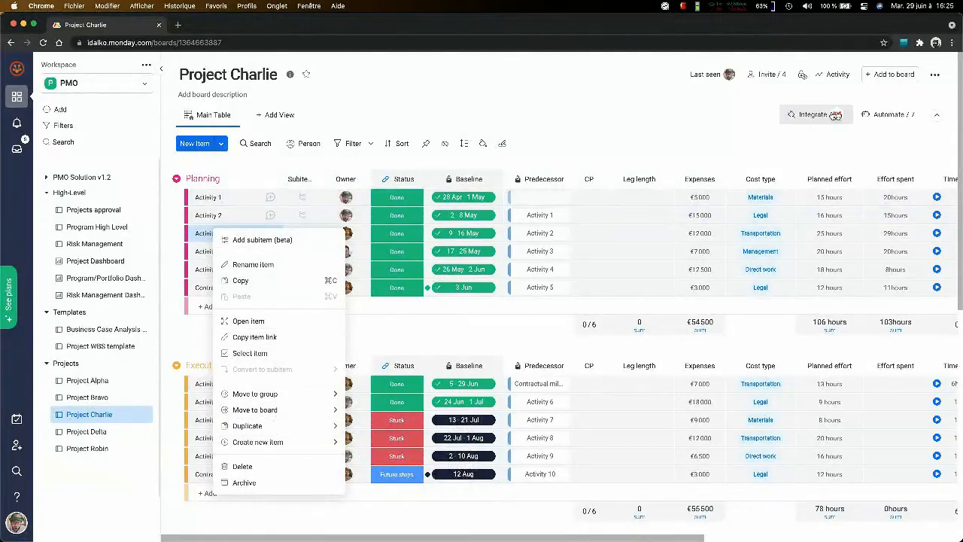
- Open Project Charlie's Automations Center and examine the automation templates in the Notifications category
click(878, 117)
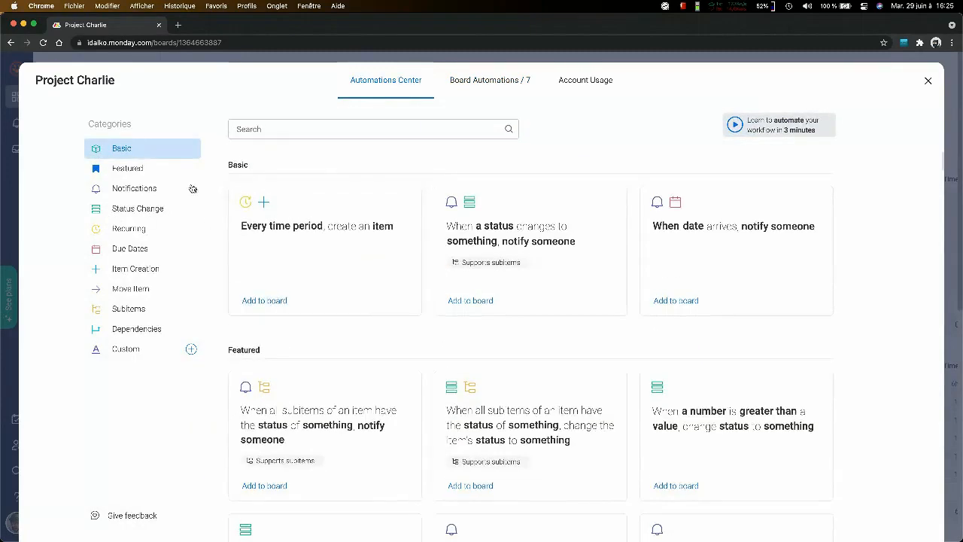
click(159, 189)
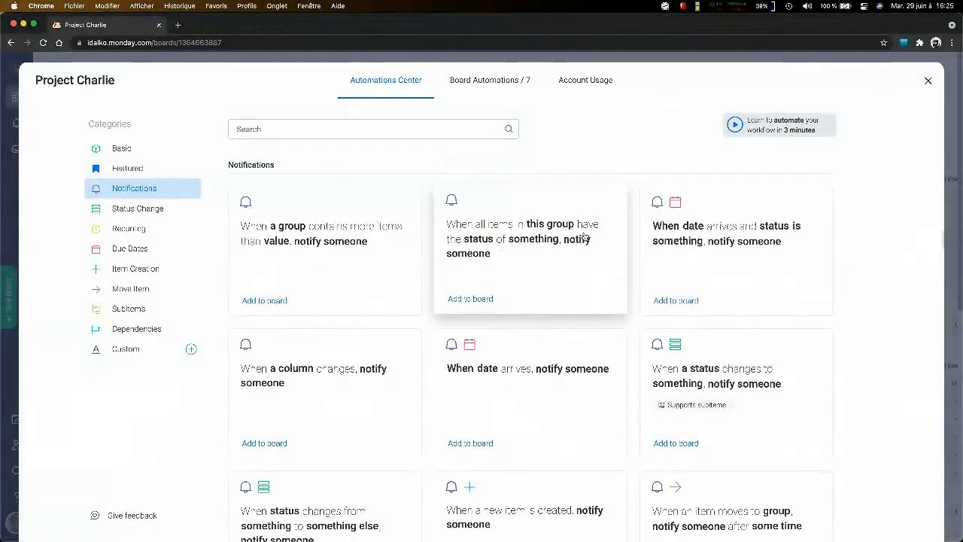
scroll(685, 241, down, 1)
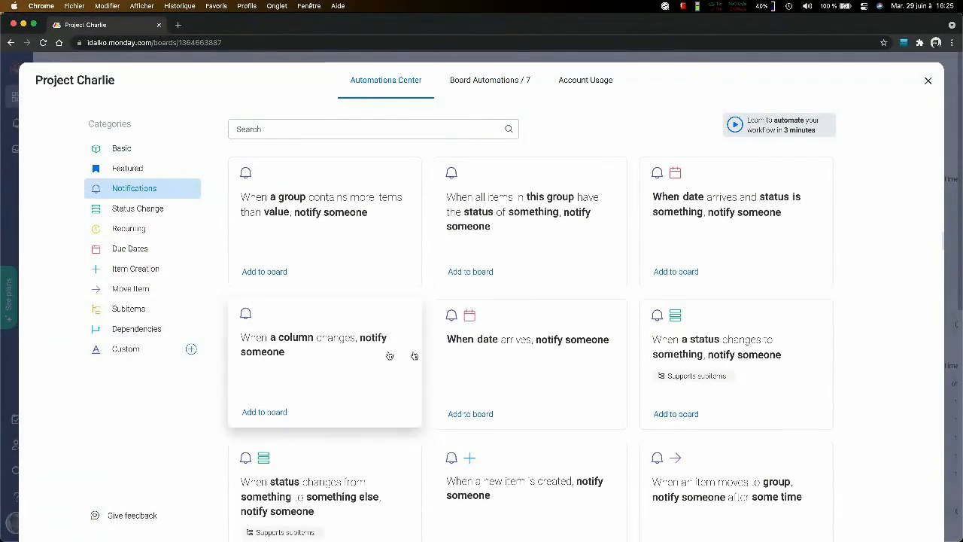
scroll(714, 340, down, 2)
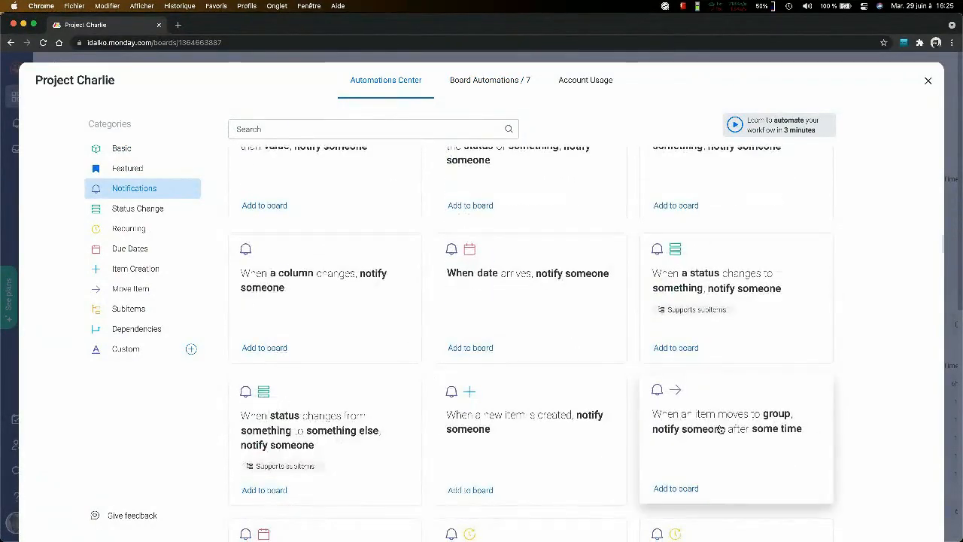
scroll(719, 429, down, 2)
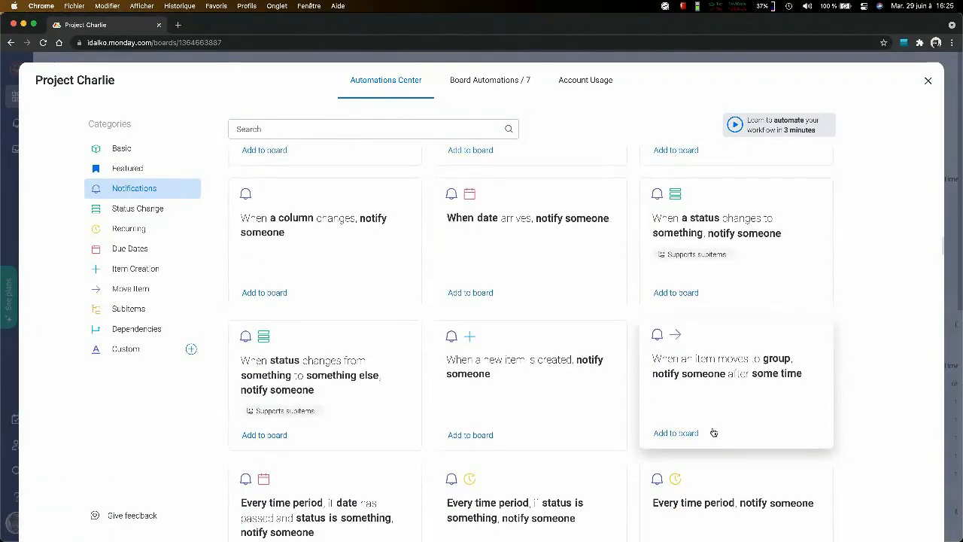
scroll(595, 370, down, 5)
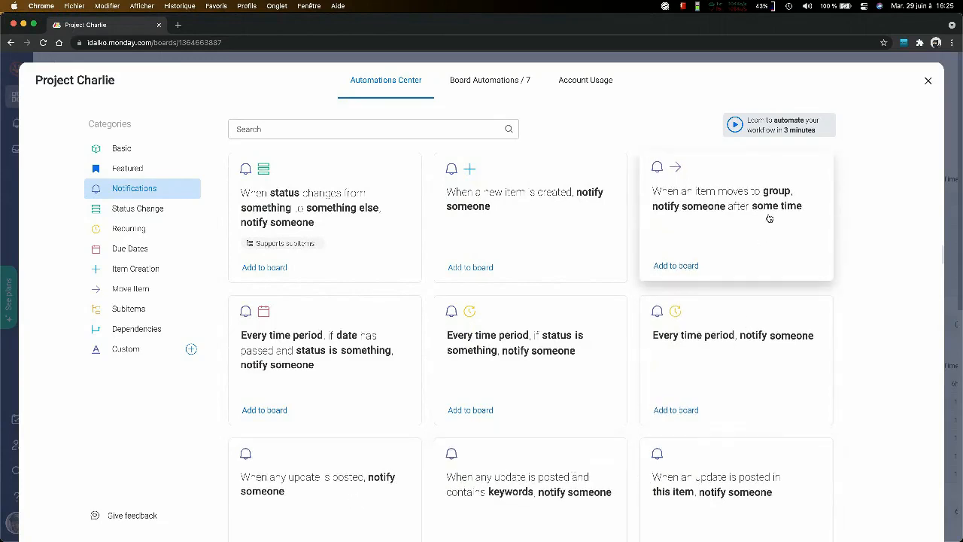
scroll(768, 217, down, 2)
scroll(767, 217, up, 2)
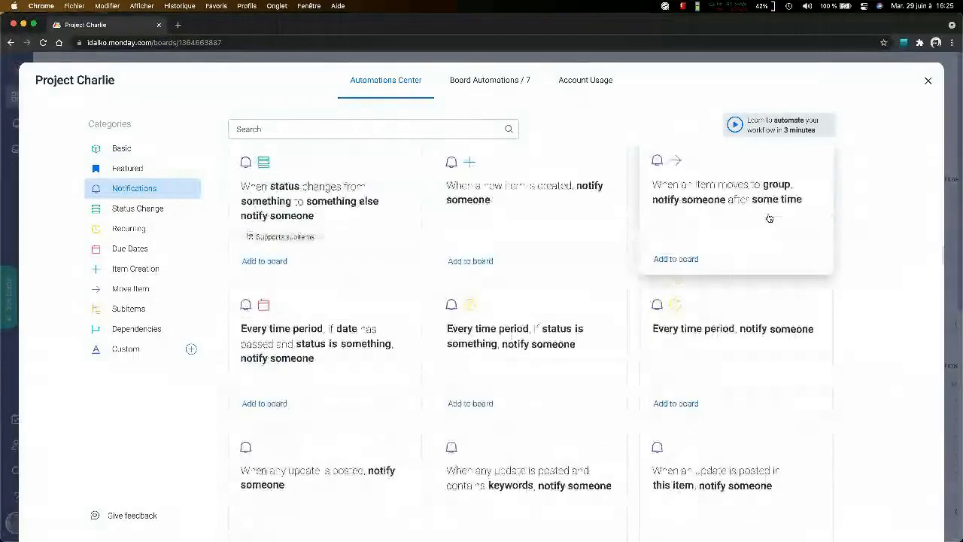
scroll(820, 207, down, 4)
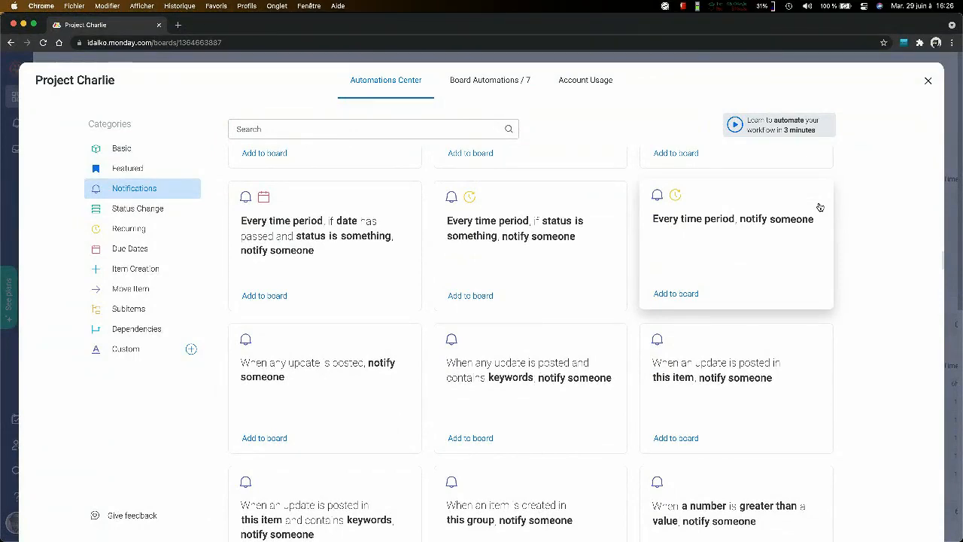
- Start a custom automation from the end of the Notifications templates, search its triggers for "item", and clear the search
scroll(809, 237, down, 3)
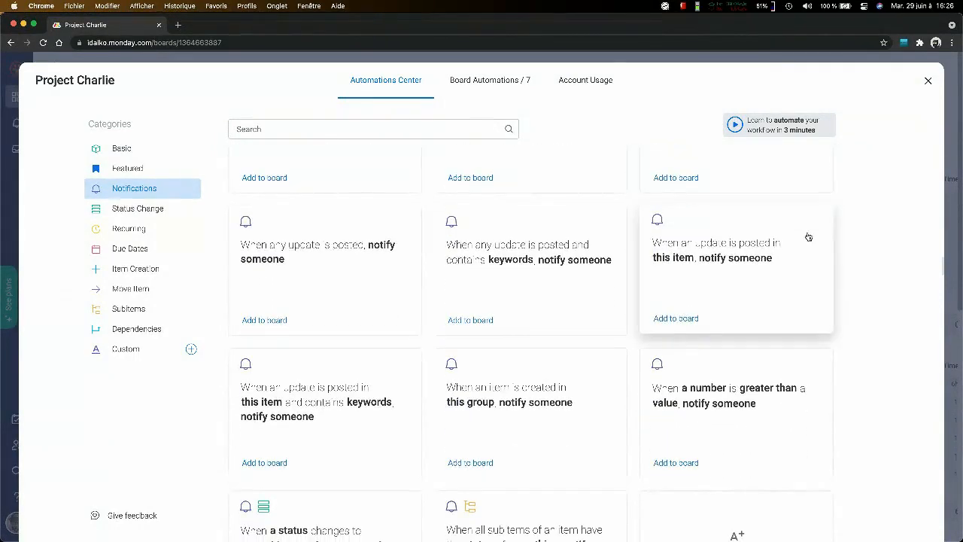
scroll(803, 246, down, 1)
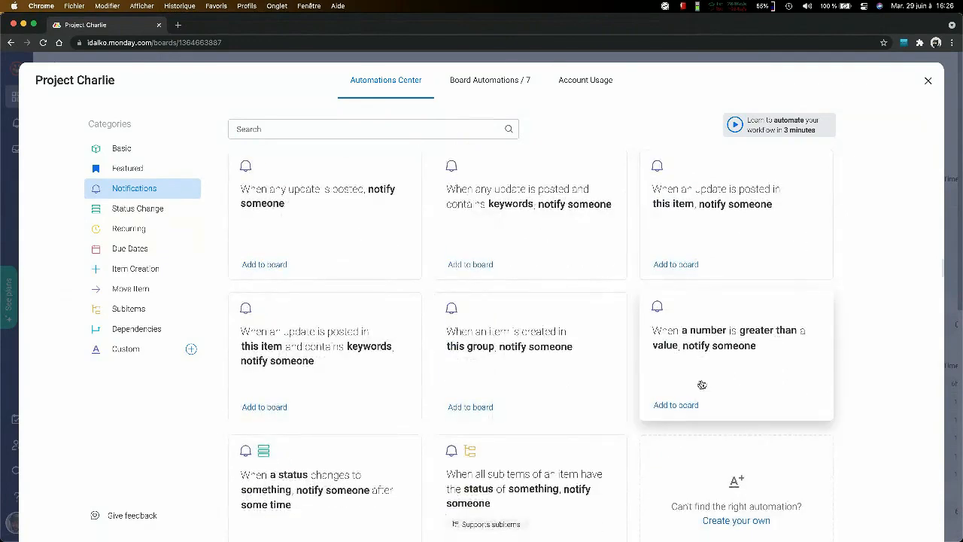
scroll(520, 352, down, 3)
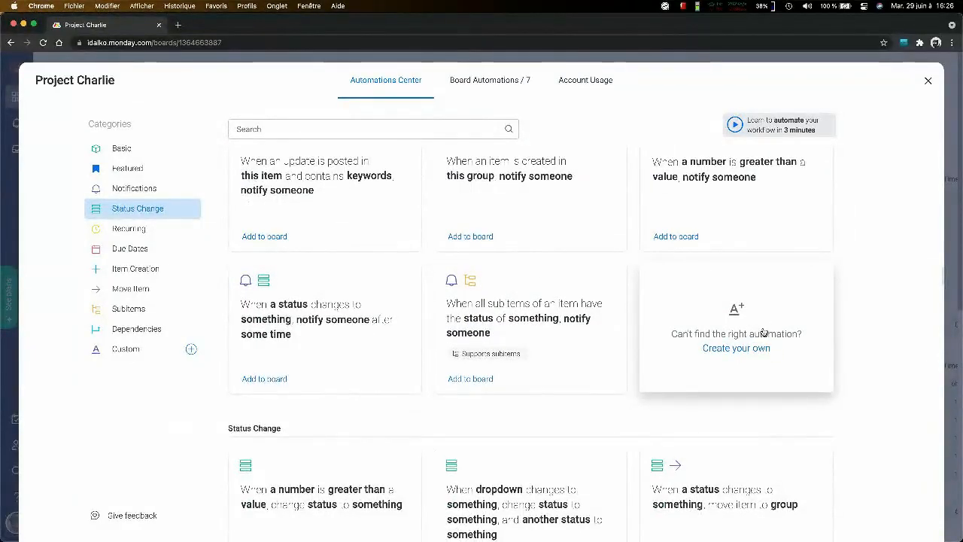
scroll(745, 248, up, 1)
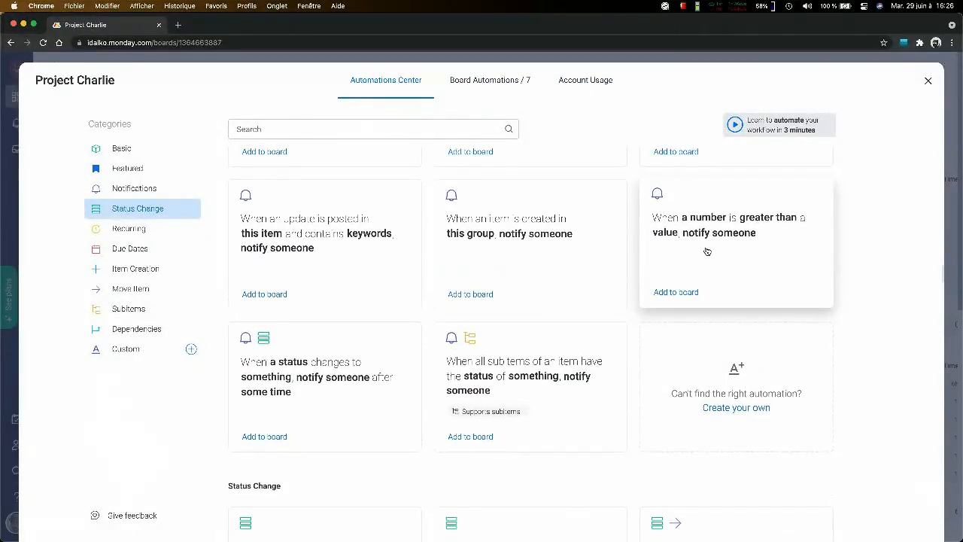
click(768, 376)
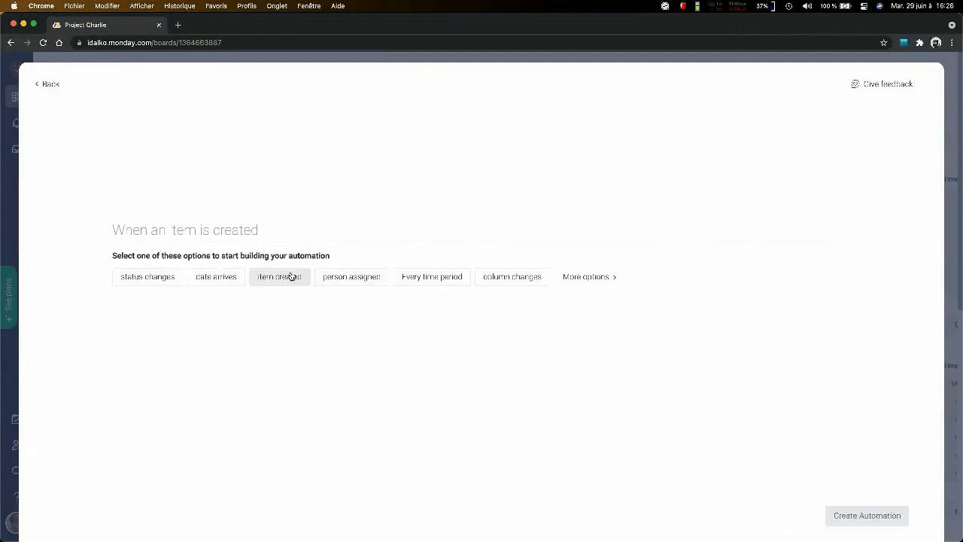
click(591, 277)
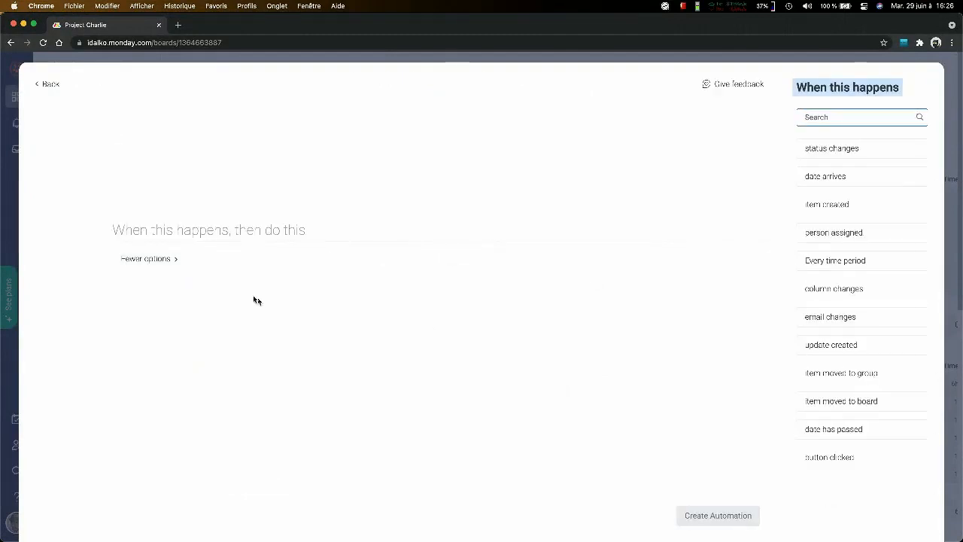
text(item)
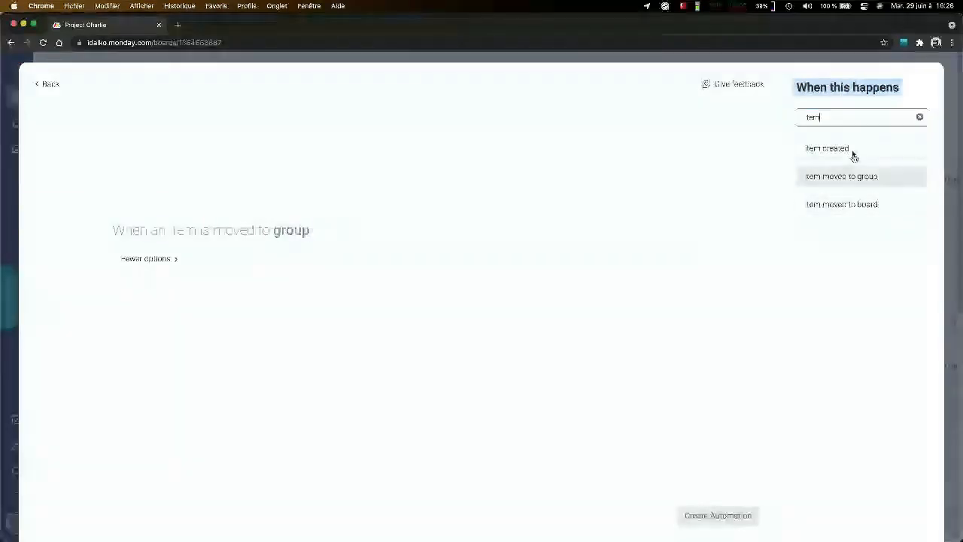
click(920, 119)
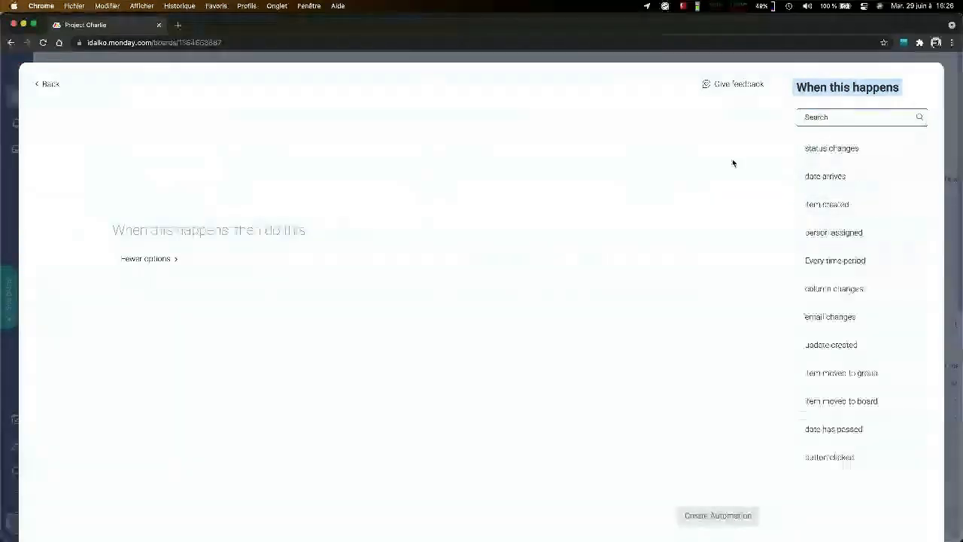
- Try a custom automation triggered when the subitem Date arrives, view all its available actions, and leave it without creating it
text(da)
click(826, 149)
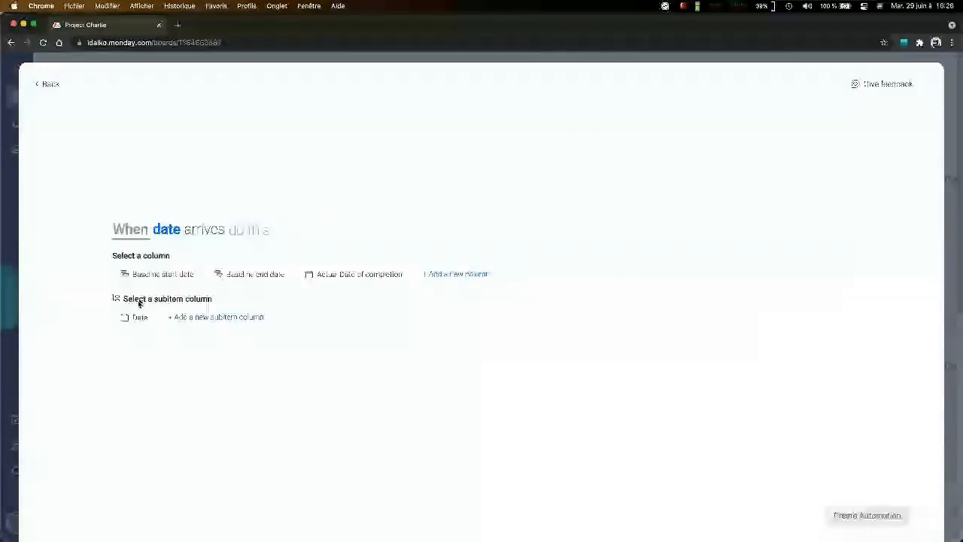
click(139, 317)
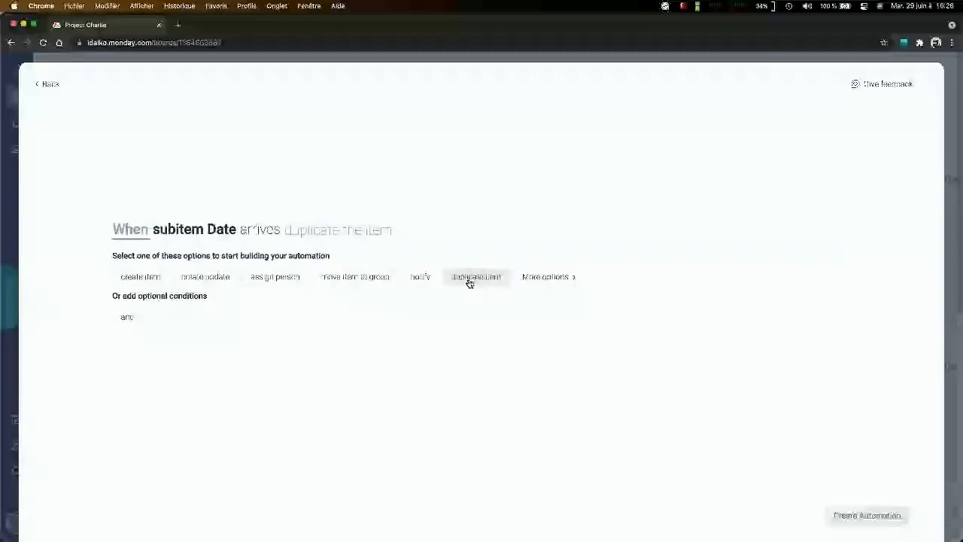
click(548, 277)
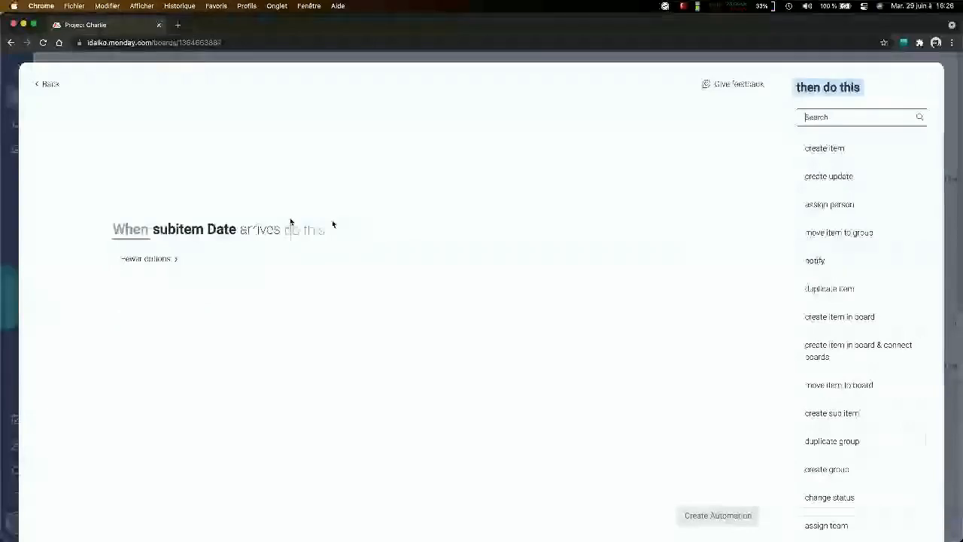
click(194, 230)
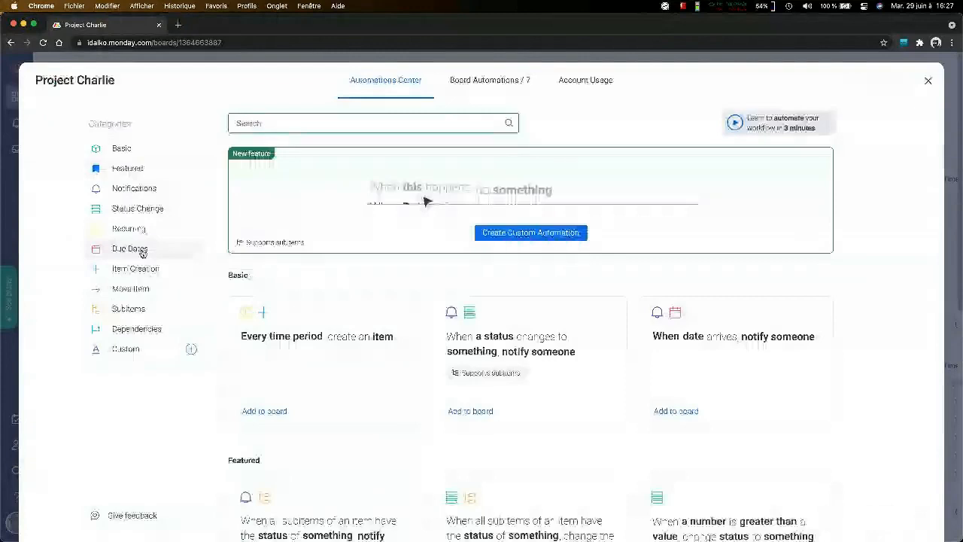
- View the "When date arrives, notify someone" template from the Notifications category and return without adding it to the board
click(156, 190)
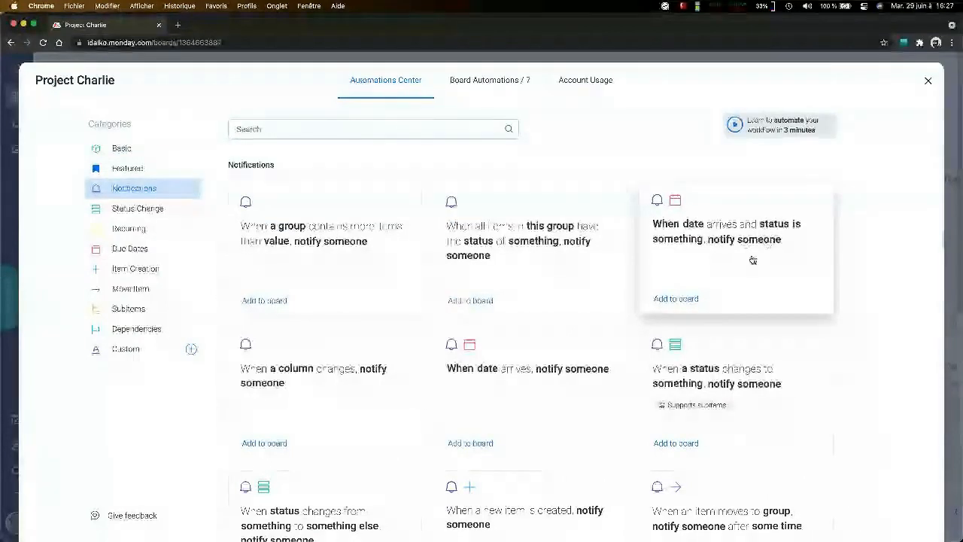
scroll(770, 360, down, 2)
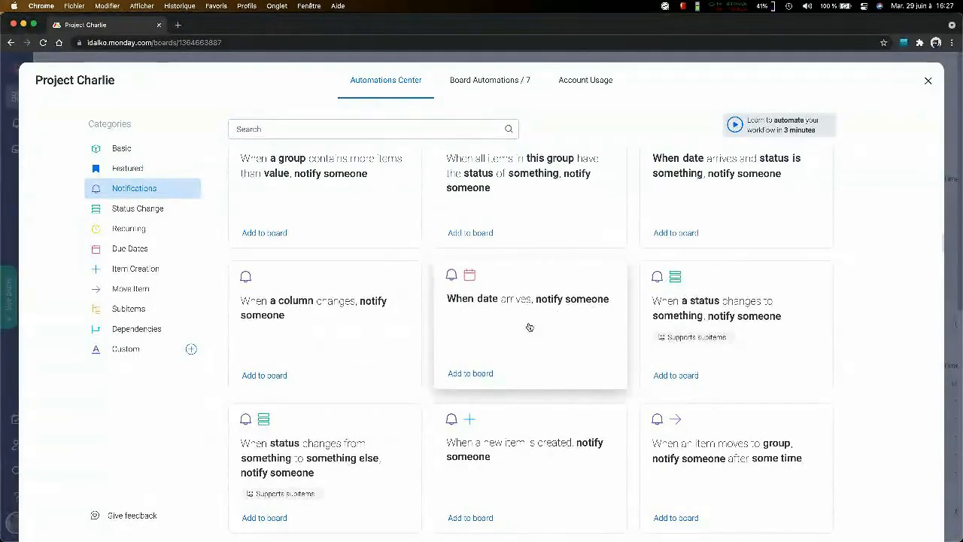
click(585, 354)
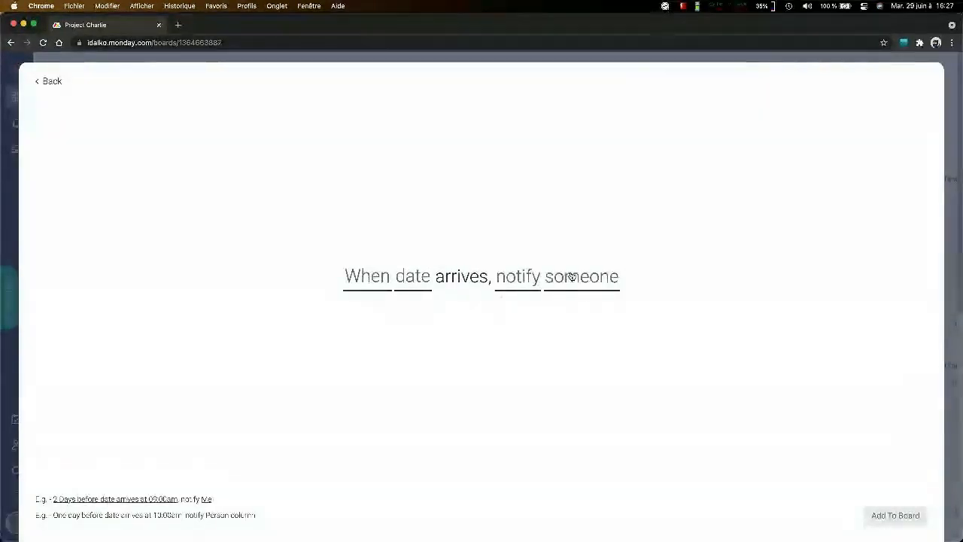
click(49, 86)
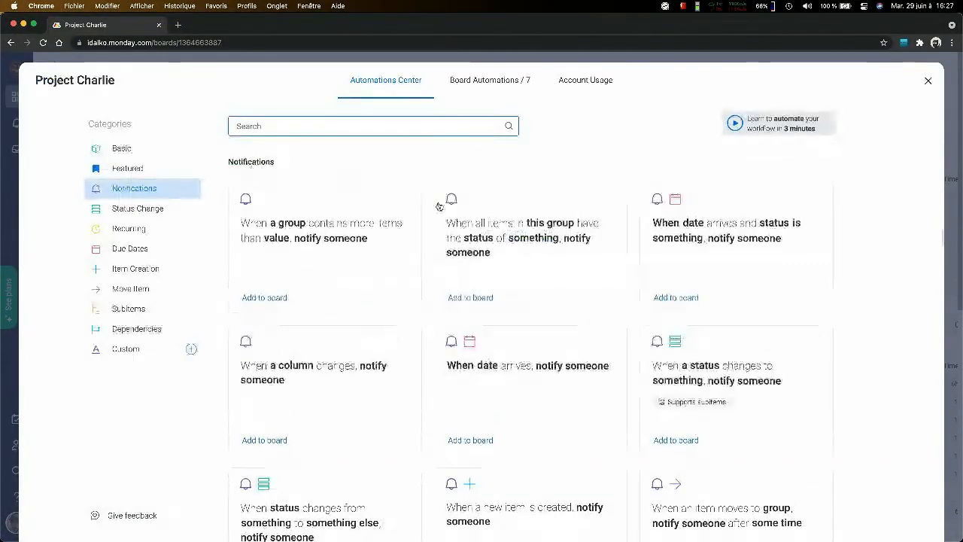
- Examine the notification templates for their group, date, status, update, number and subitem triggers
scroll(458, 243, down, 2)
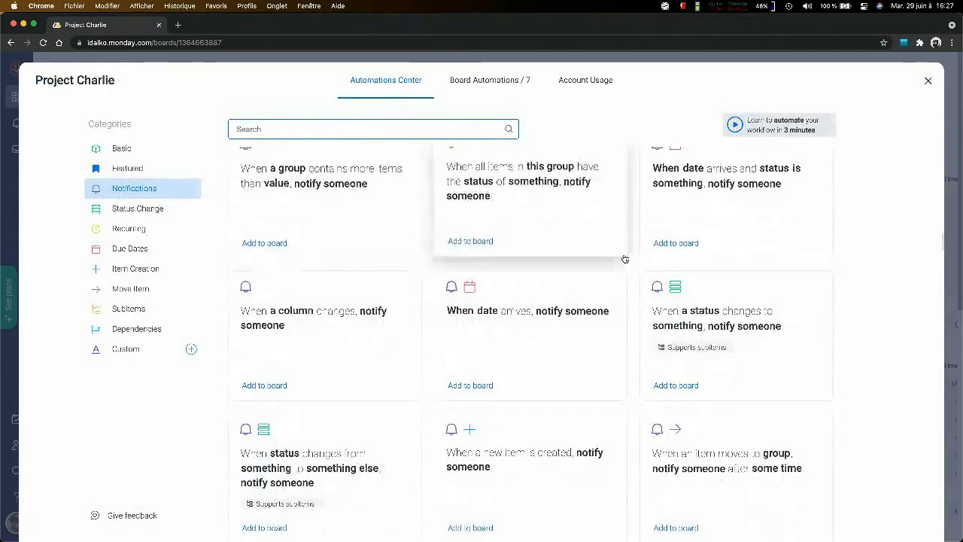
scroll(624, 259, down, 1)
scroll(708, 256, down, 3)
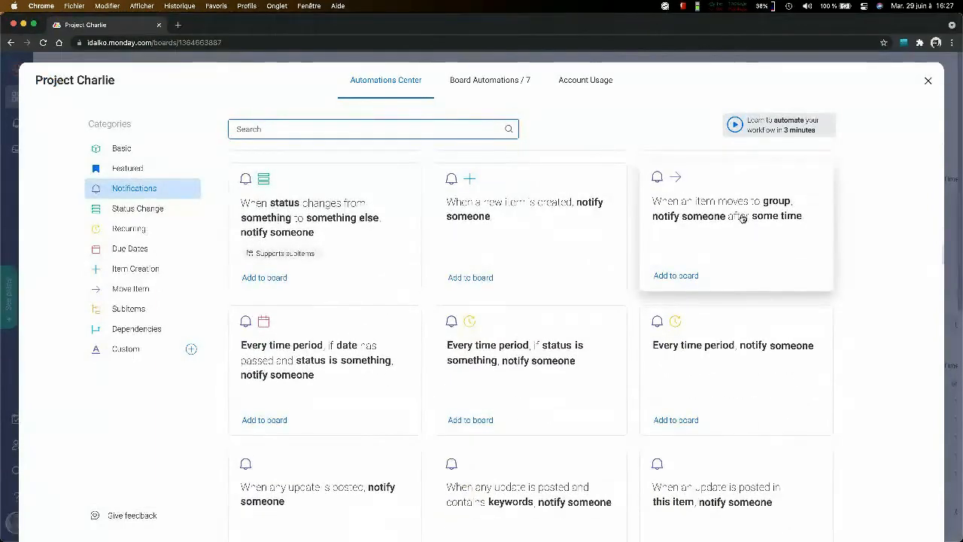
scroll(717, 375, down, 2)
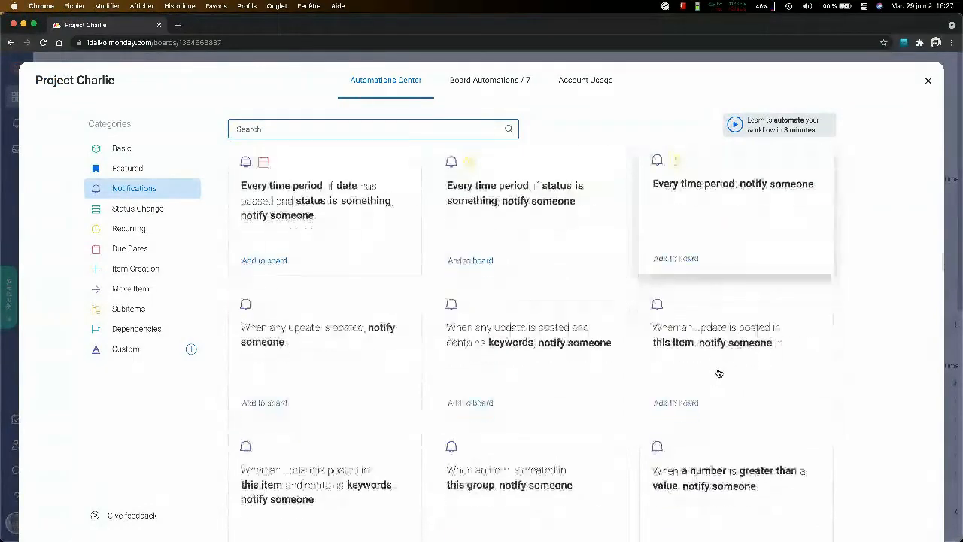
scroll(718, 374, down, 2)
scroll(719, 374, down, 1)
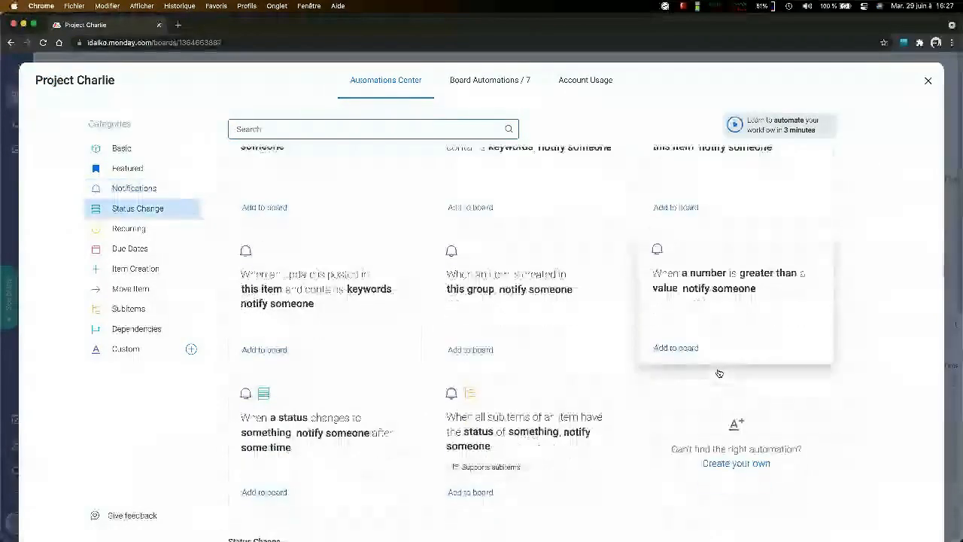
scroll(719, 374, up, 2)
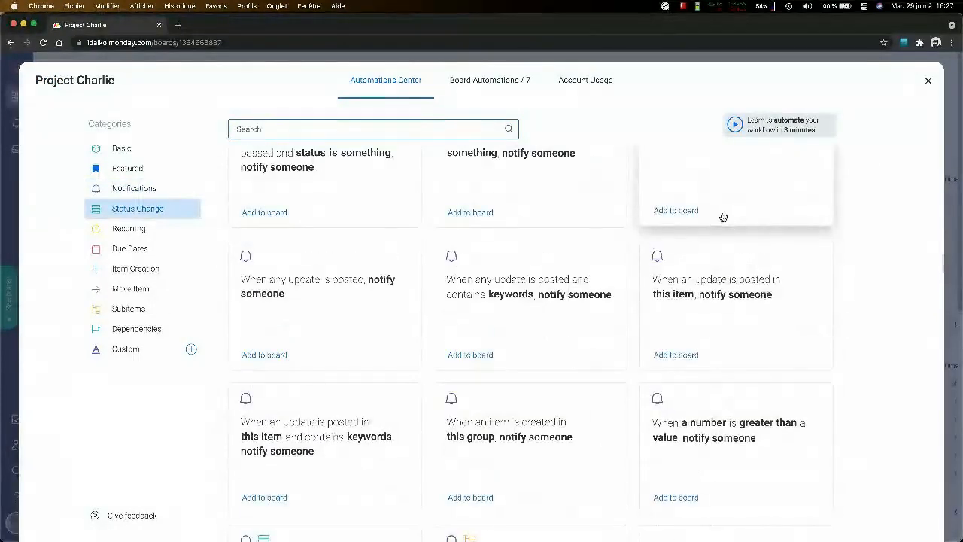
scroll(580, 323, up, 1)
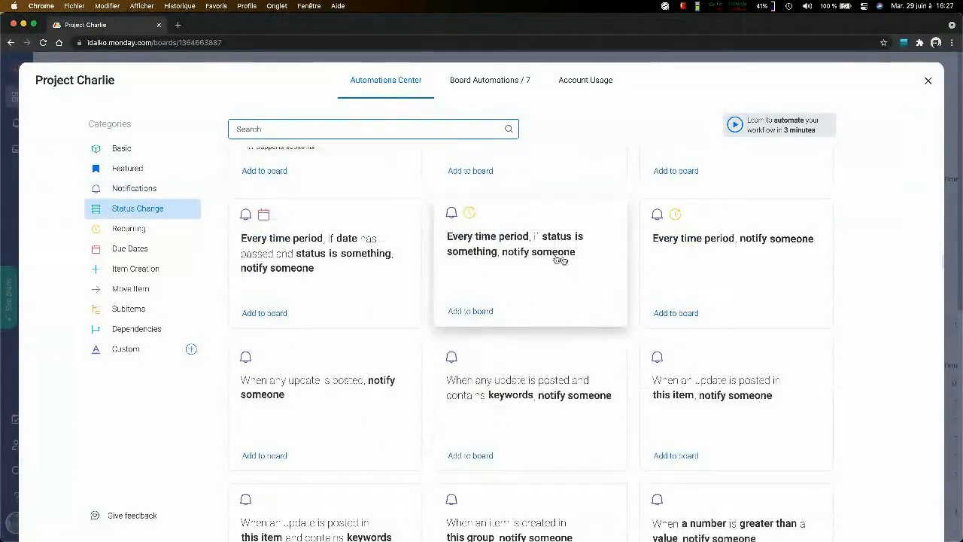
scroll(554, 259, up, 2)
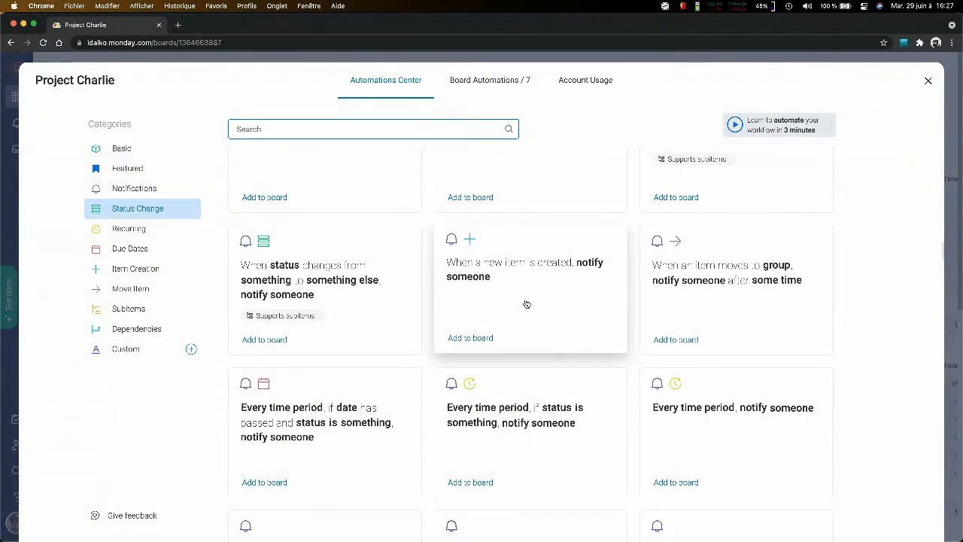
scroll(527, 305, up, 3)
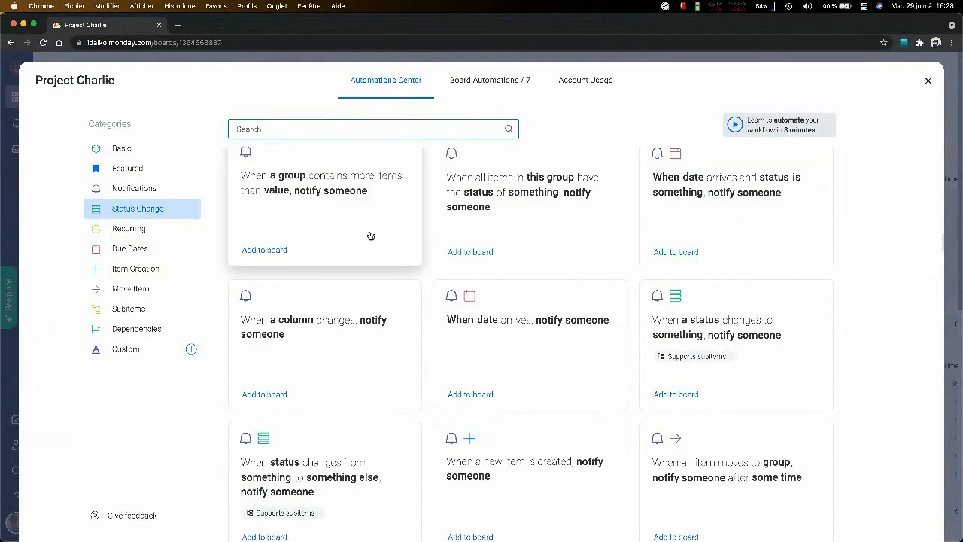
scroll(643, 214, down, 3)
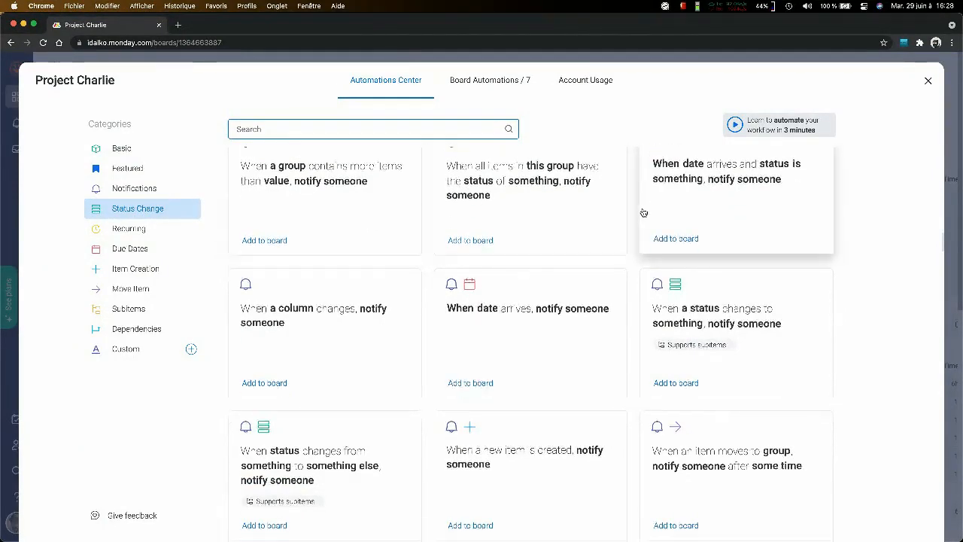
scroll(643, 213, down, 2)
scroll(643, 212, down, 5)
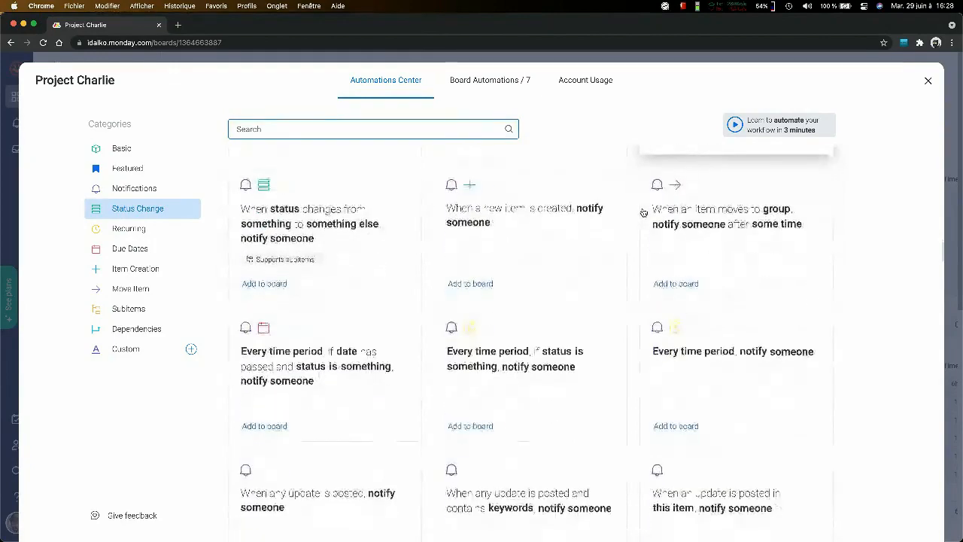
scroll(643, 212, down, 4)
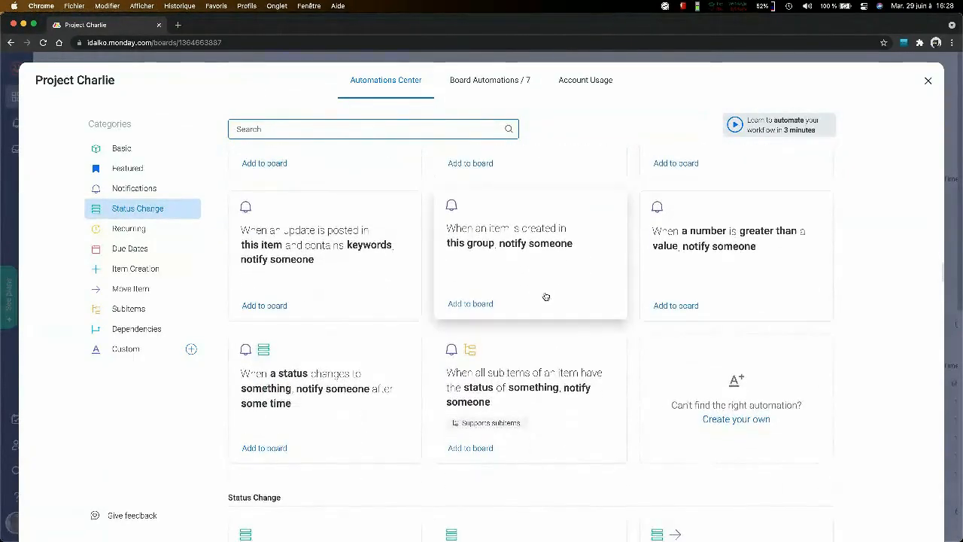
scroll(414, 330, down, 3)
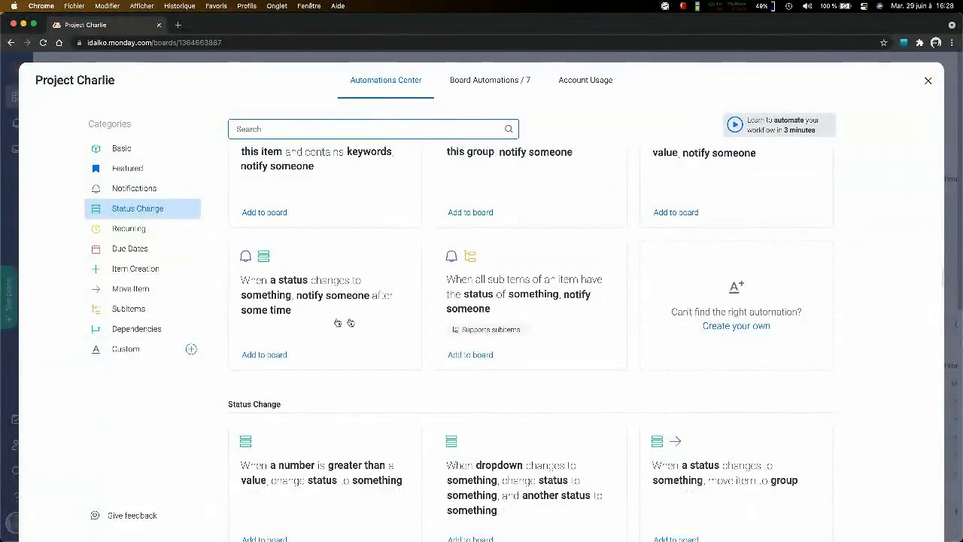
scroll(346, 324, down, 2)
scroll(346, 324, up, 10)
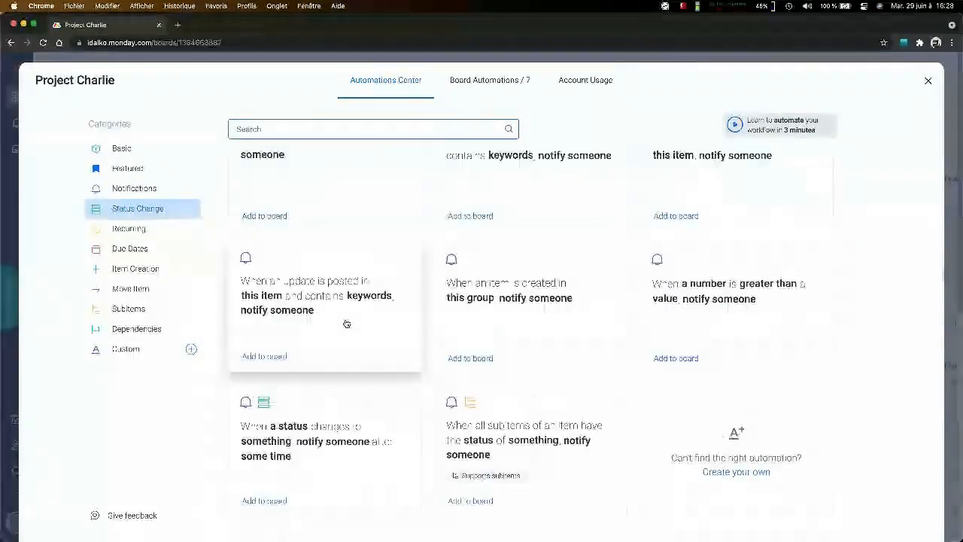
scroll(754, 260, up, 10)
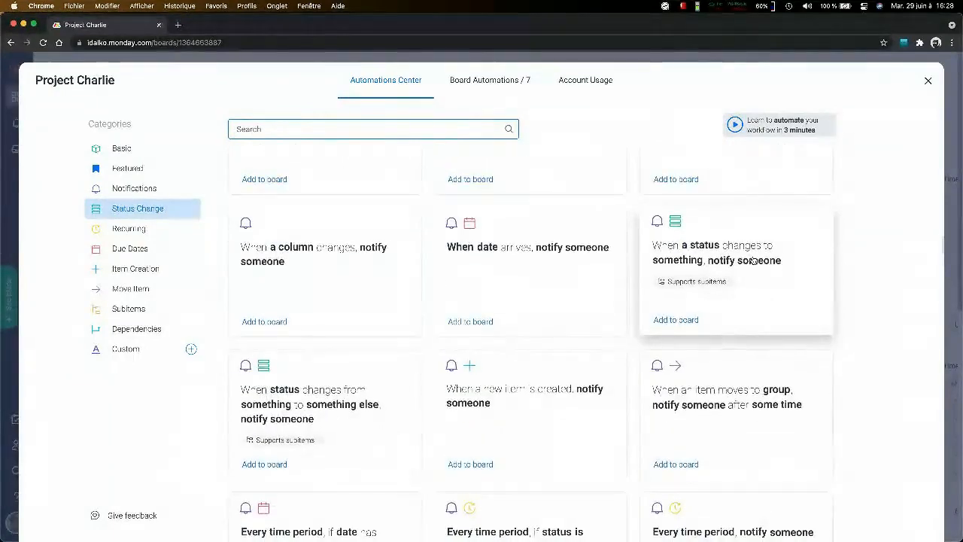
scroll(754, 261, up, 3)
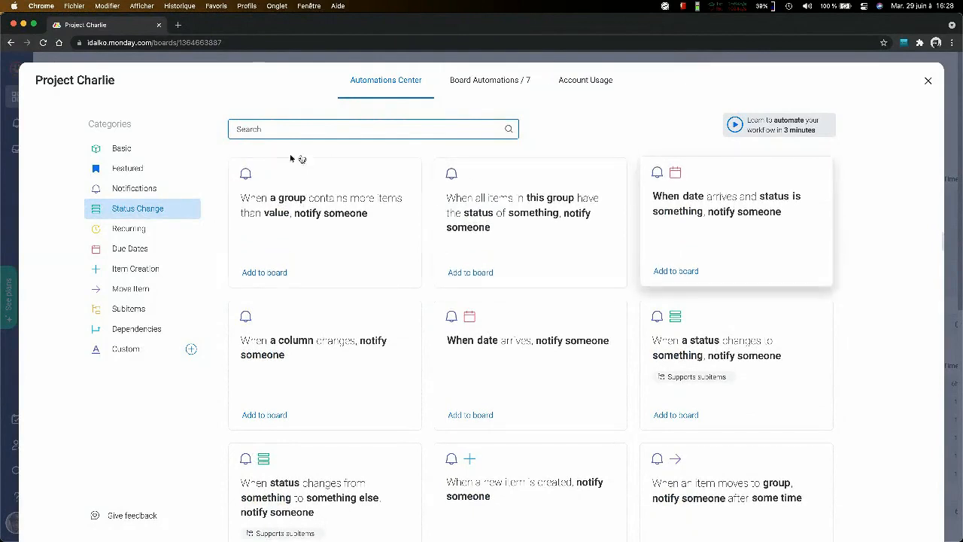
- Return to the start of the Notifications category and review its column, date, status and recurring templates
click(180, 188)
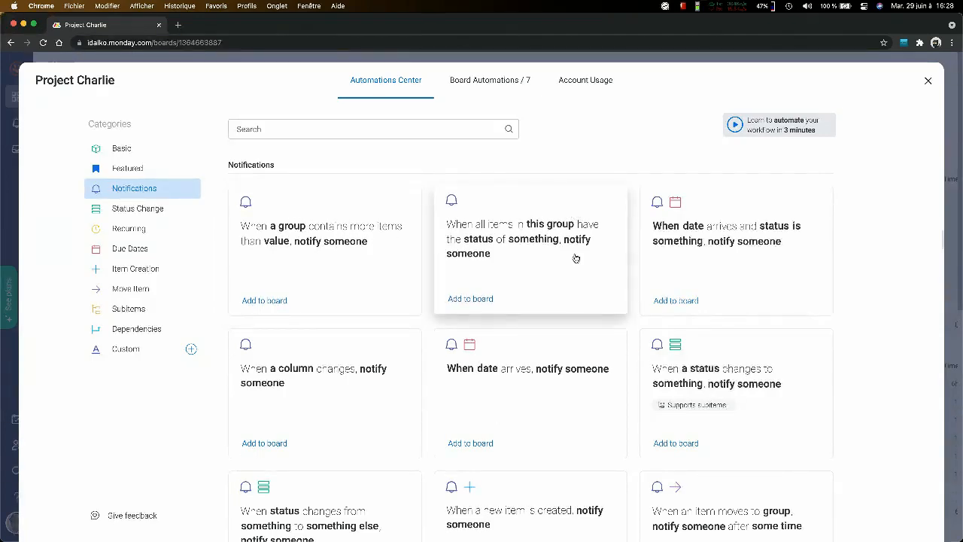
scroll(741, 220, down, 1)
scroll(738, 220, down, 2)
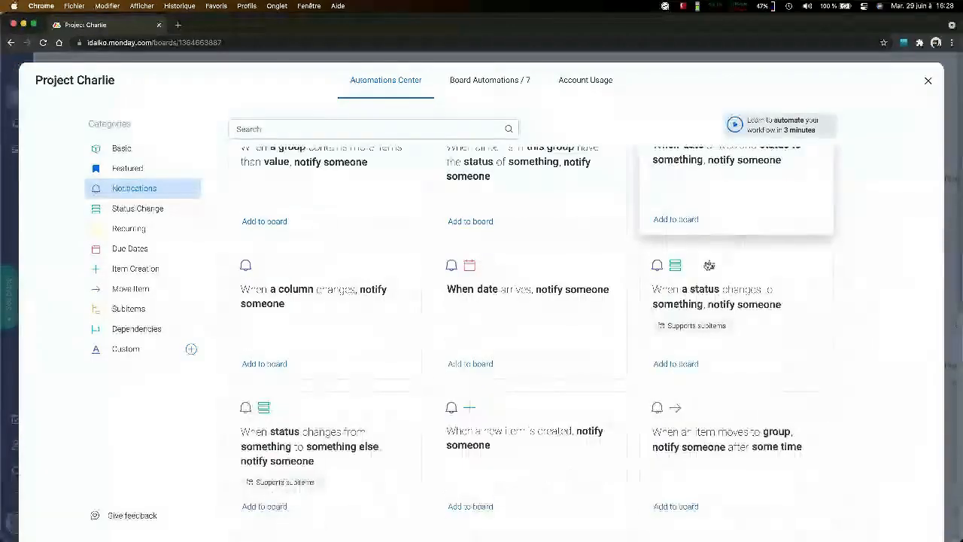
scroll(685, 287, up, 1)
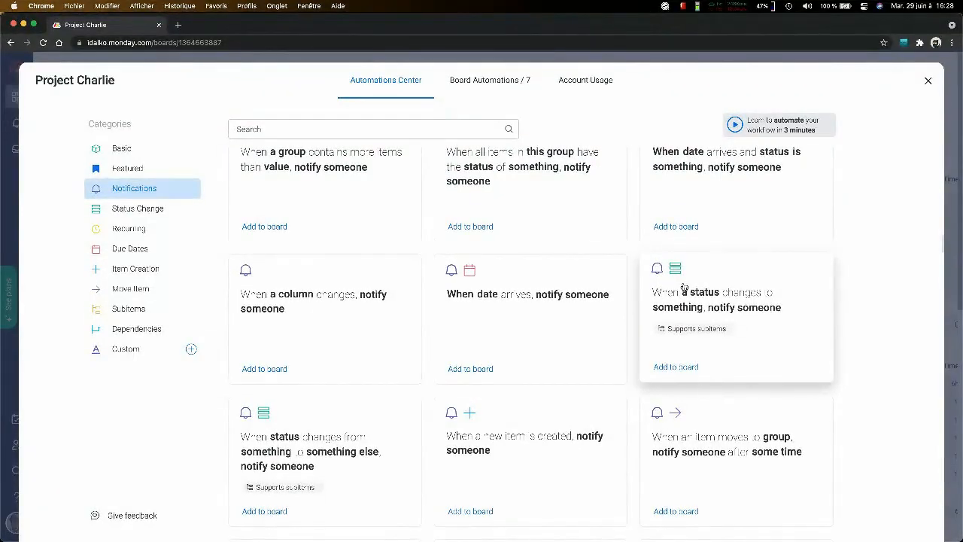
scroll(684, 287, down, 3)
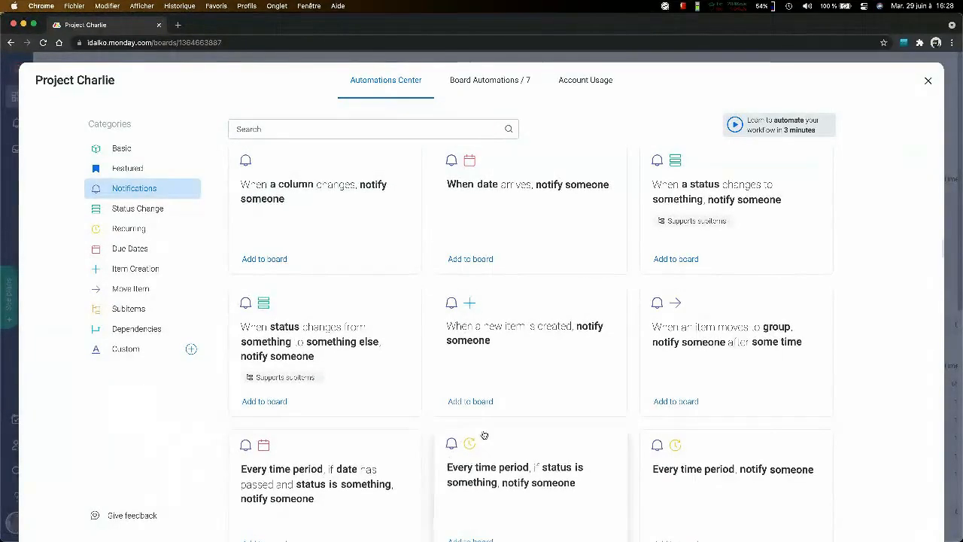
- Examine the Notifications templates from the status and recurring triggers through the update, group, number and subitem triggers
scroll(554, 457, down, 1)
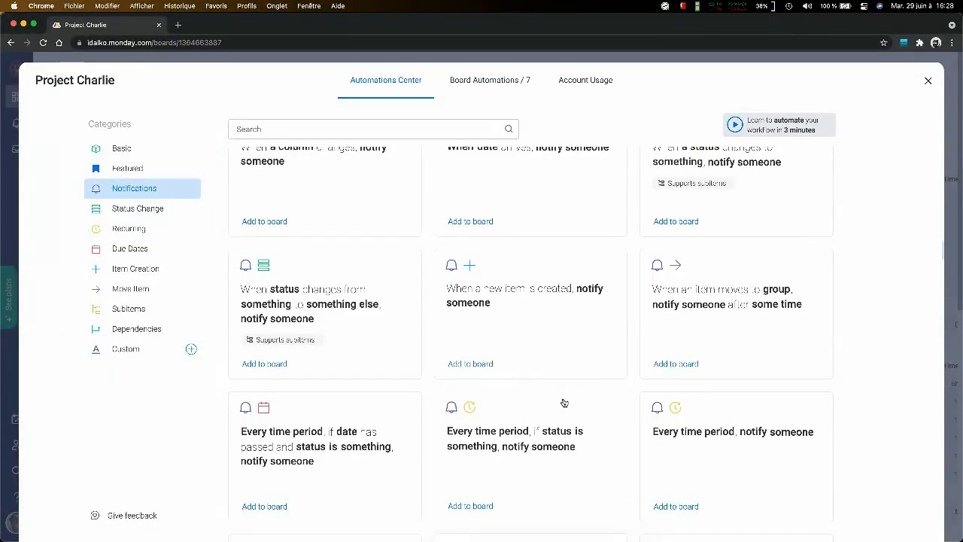
scroll(564, 403, down, 4)
scroll(564, 402, down, 1)
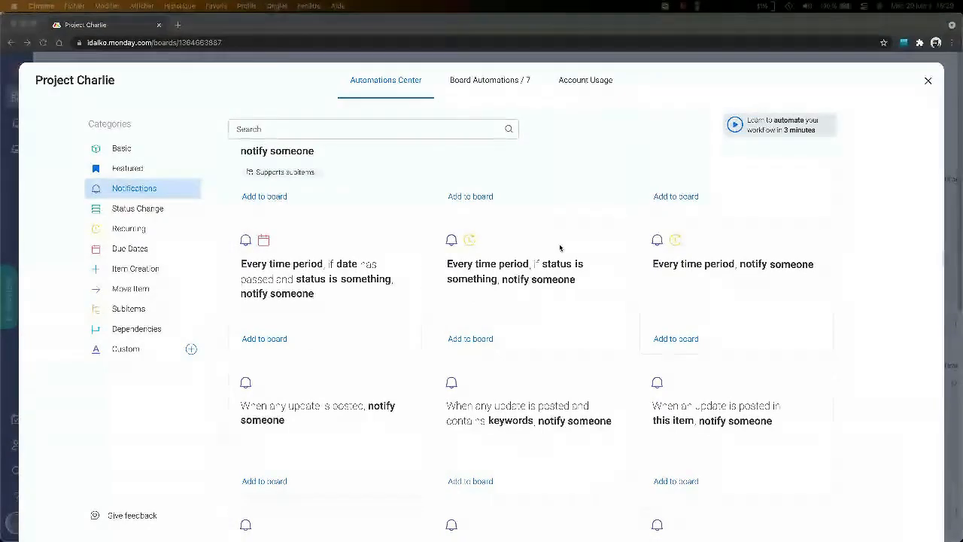
scroll(750, 282, down, 4)
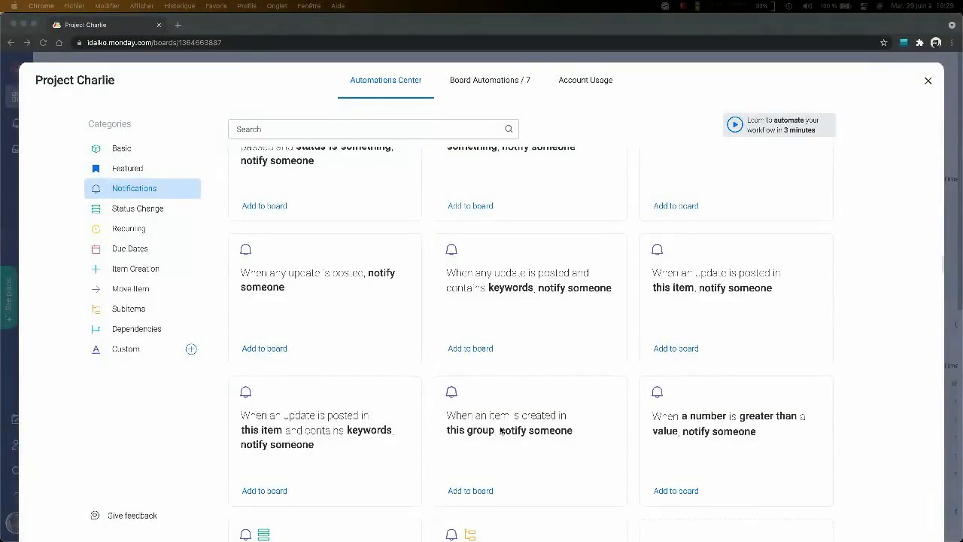
scroll(501, 431, down, 5)
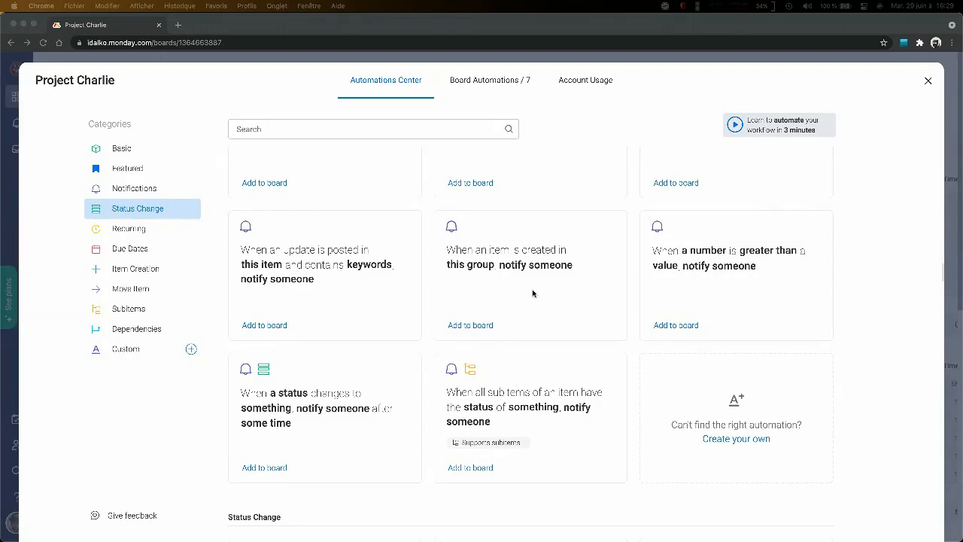
- Review the Notifications templates back to the start of the category and close the Automations Center
scroll(533, 293, up, 5)
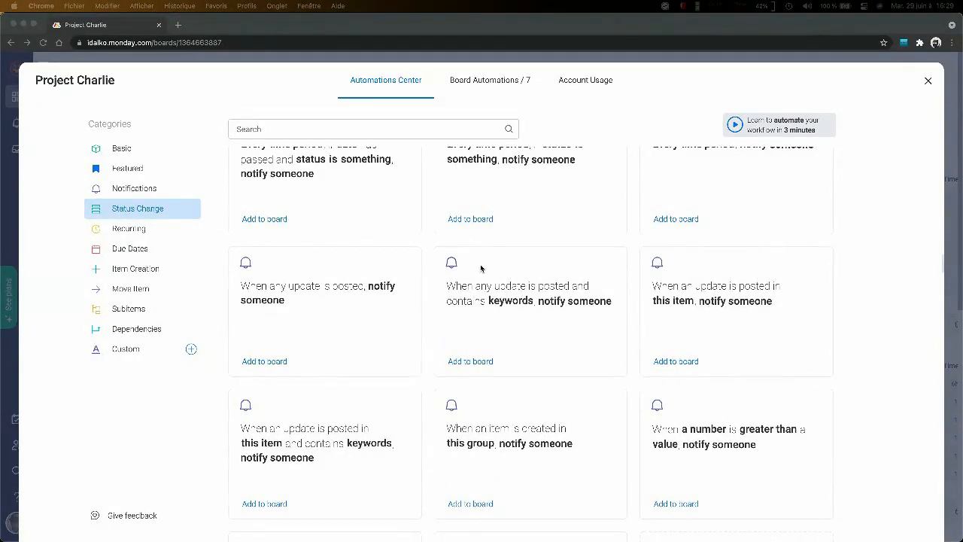
scroll(481, 268, up, 3)
scroll(563, 213, up, 5)
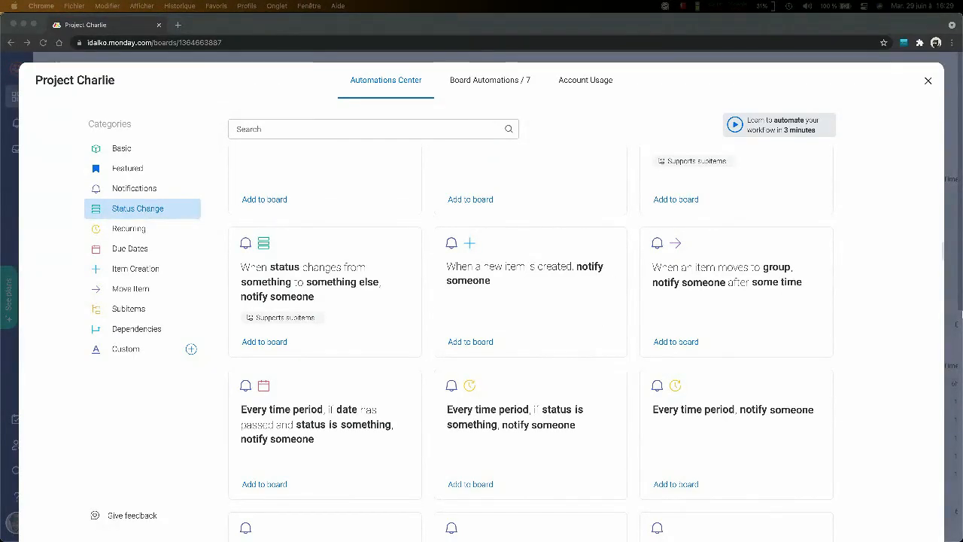
scroll(743, 299, up, 2)
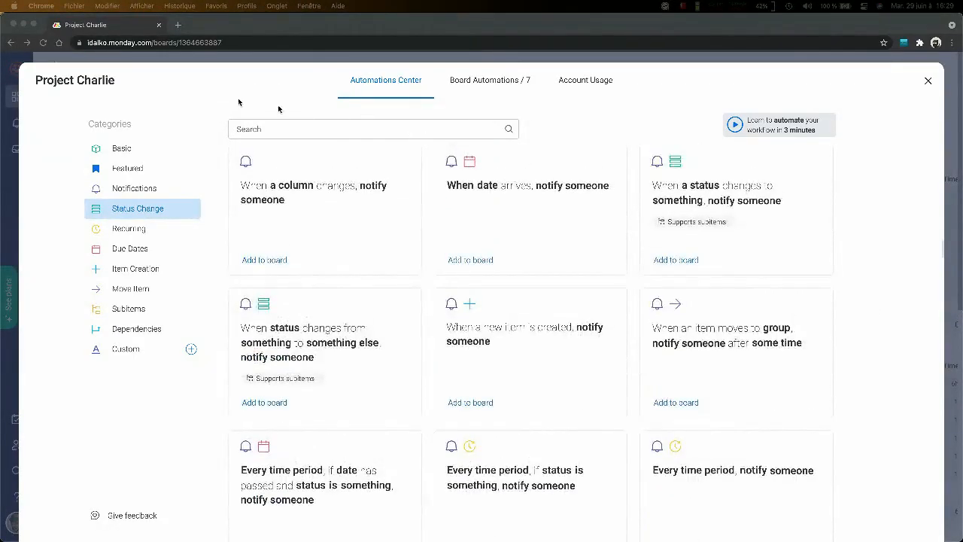
click(187, 188)
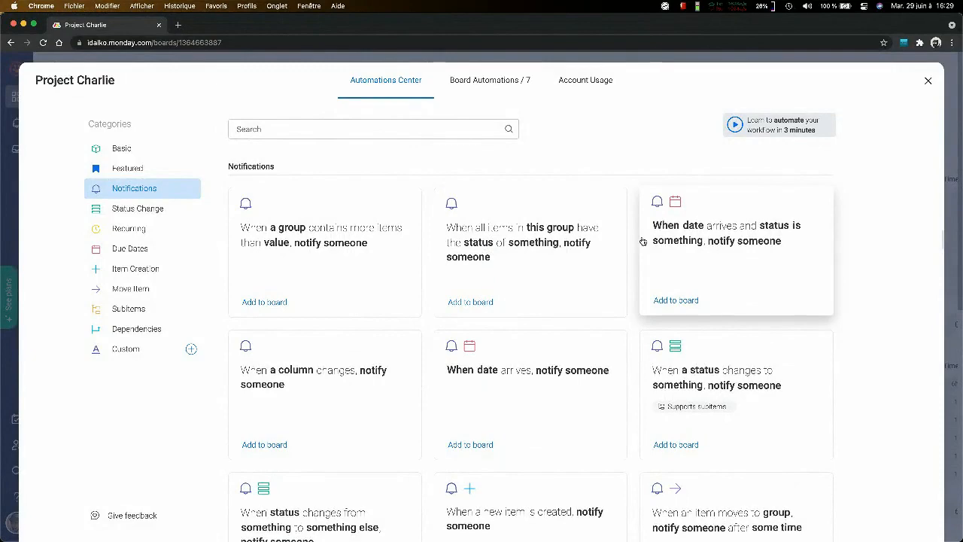
scroll(640, 242, down, 3)
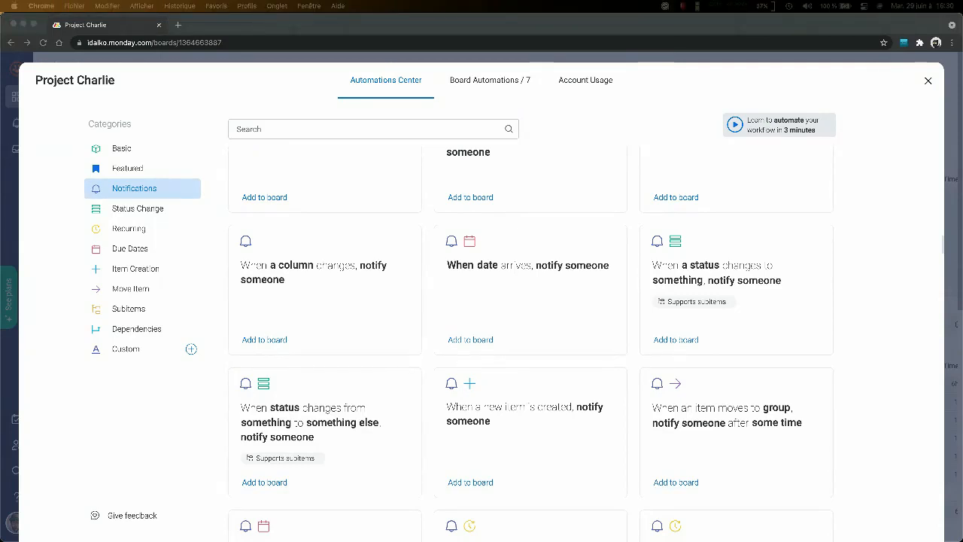
click(929, 83)
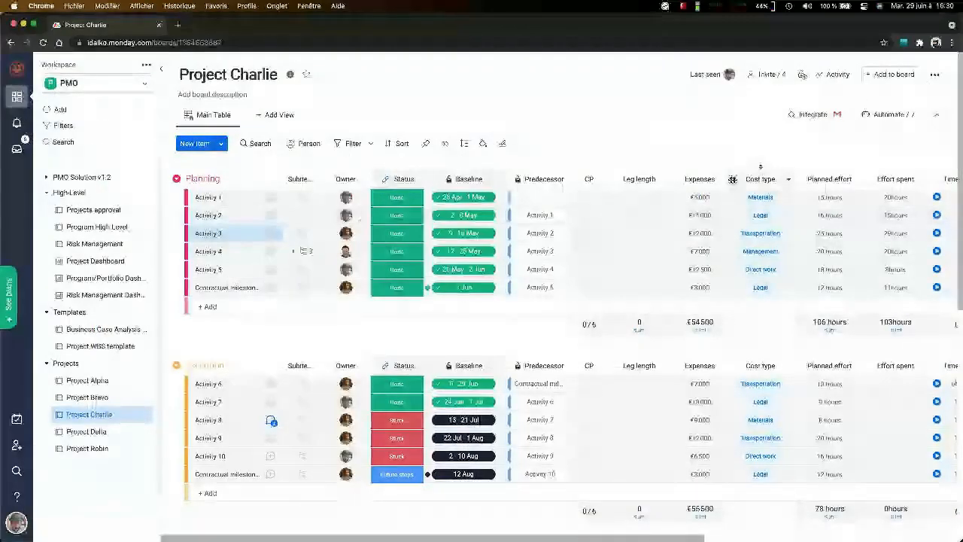
- Open the full Column Center for the Project Charlie board and search it for "time" columns
scroll(888, 200, right, 6)
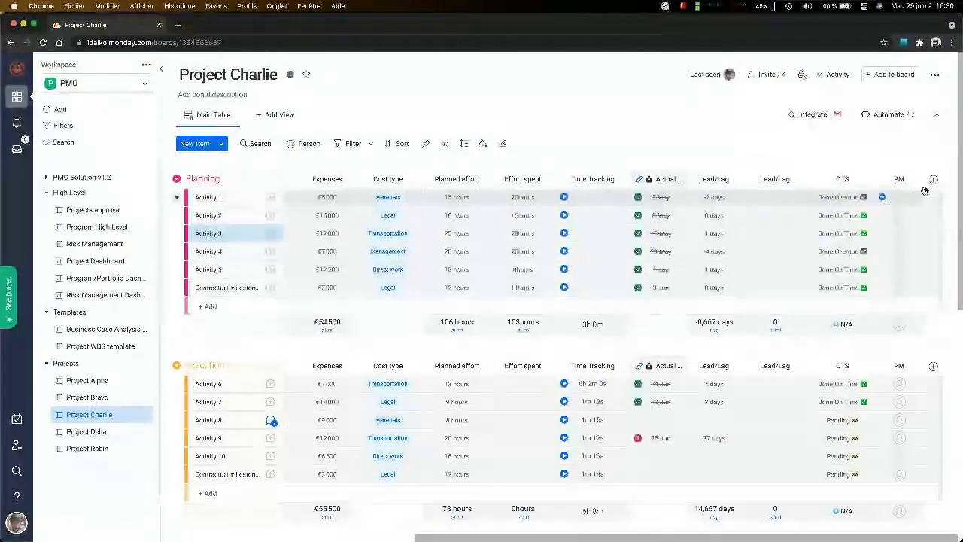
click(933, 179)
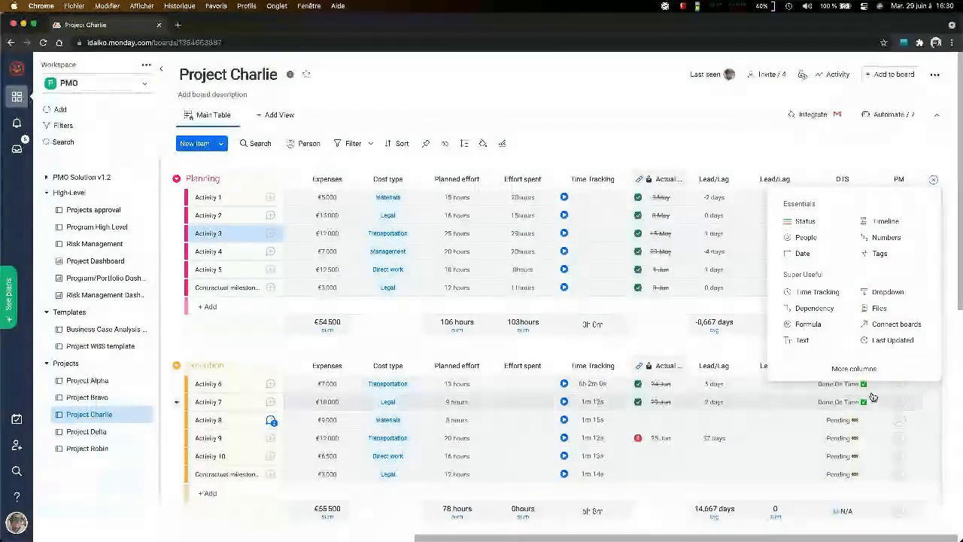
click(851, 369)
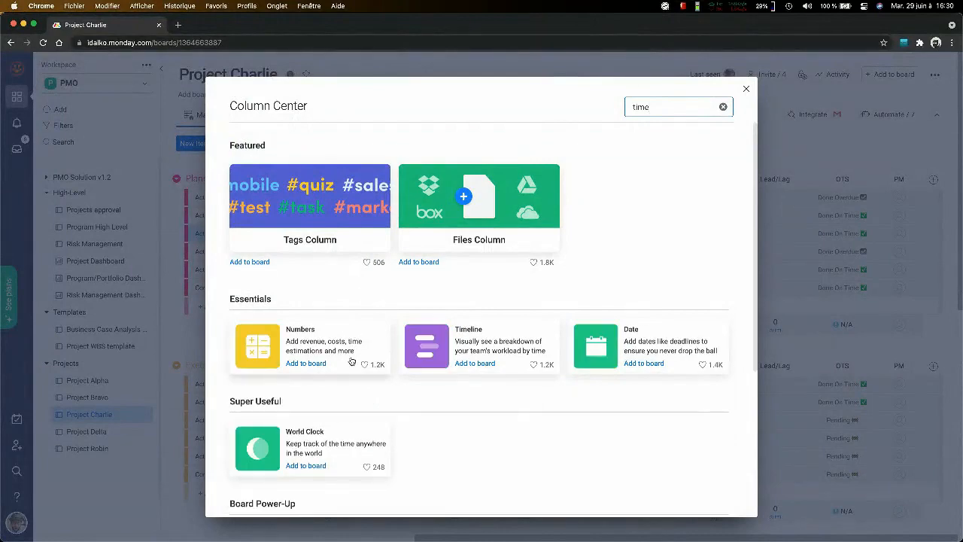
scroll(350, 361, down, 3)
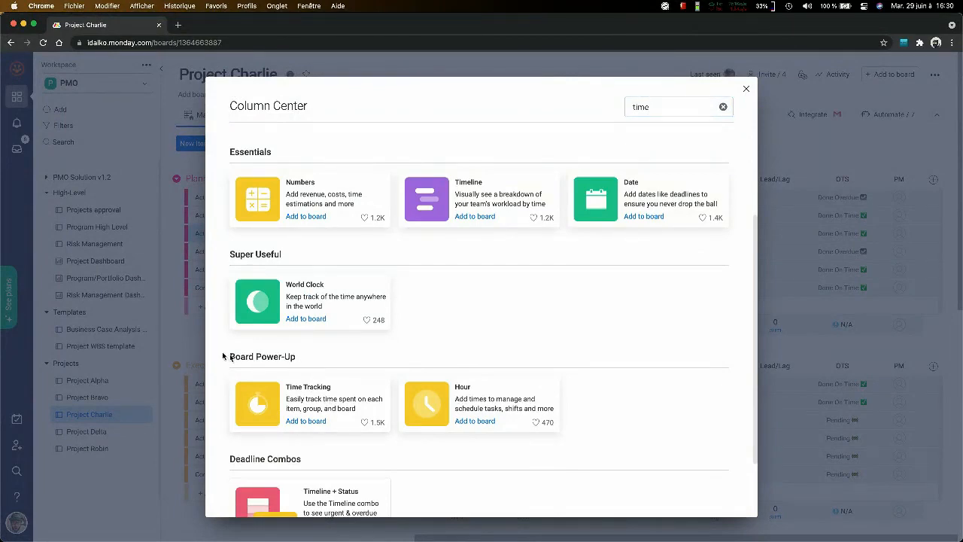
- Load the monday.com website in a new browser tab
click(178, 24)
text(monday.fr)
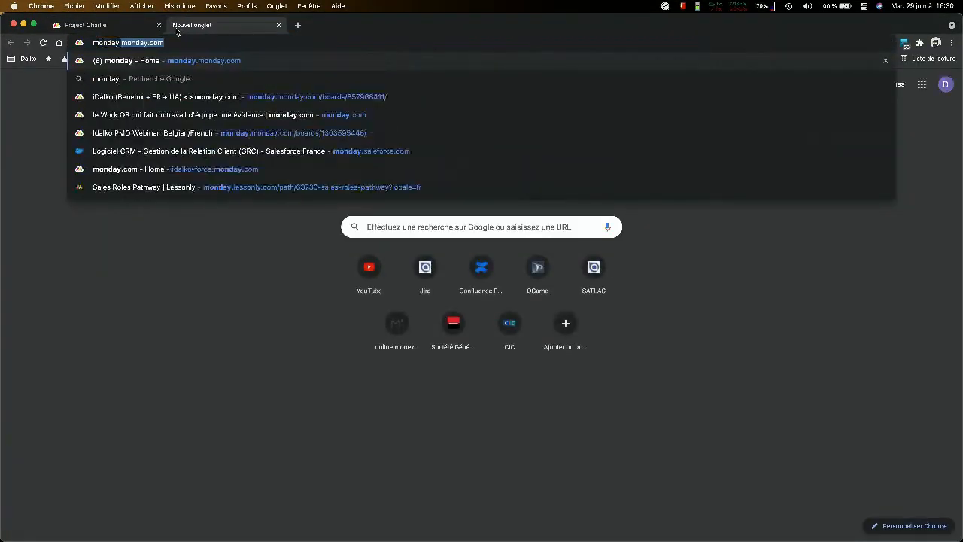
key(BackSpace)
key(BackSpace)
key(BackSpace)
text(.com)
key(Return)
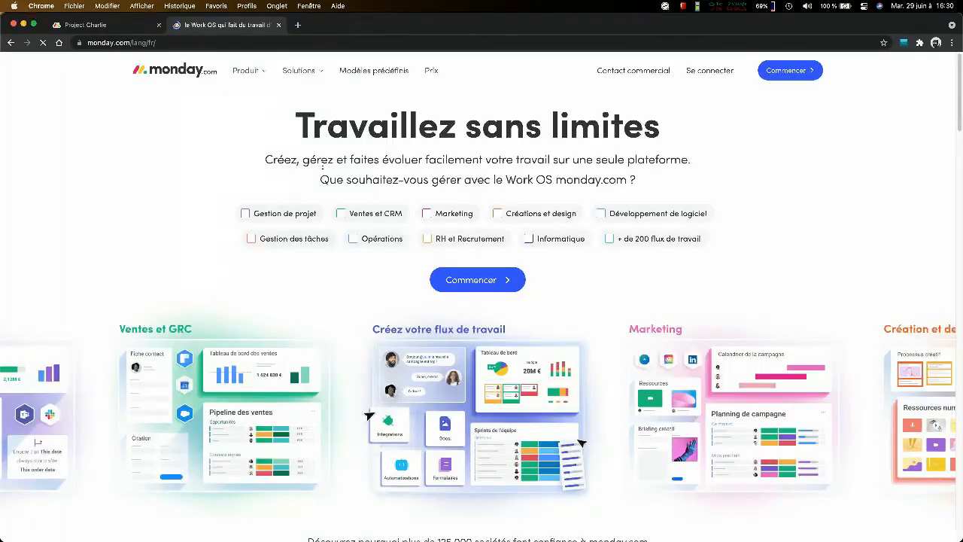
- Look over the monday.com homepage and go to its pricing page
scroll(322, 165, down, 15)
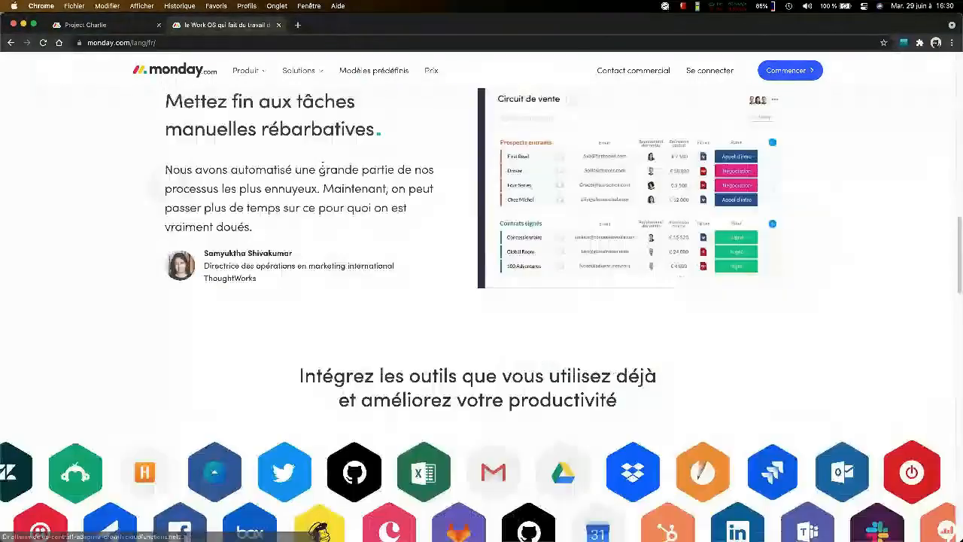
scroll(322, 165, up, 15)
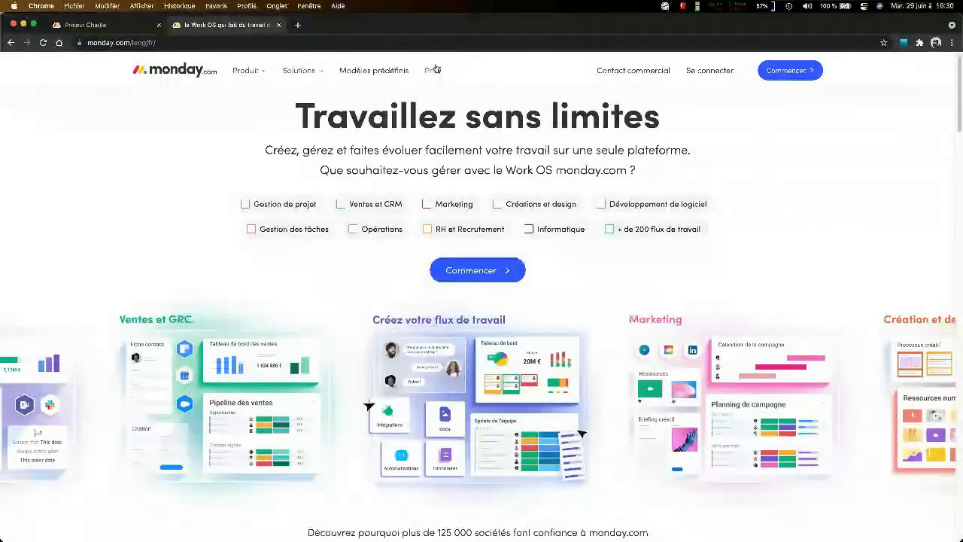
click(434, 70)
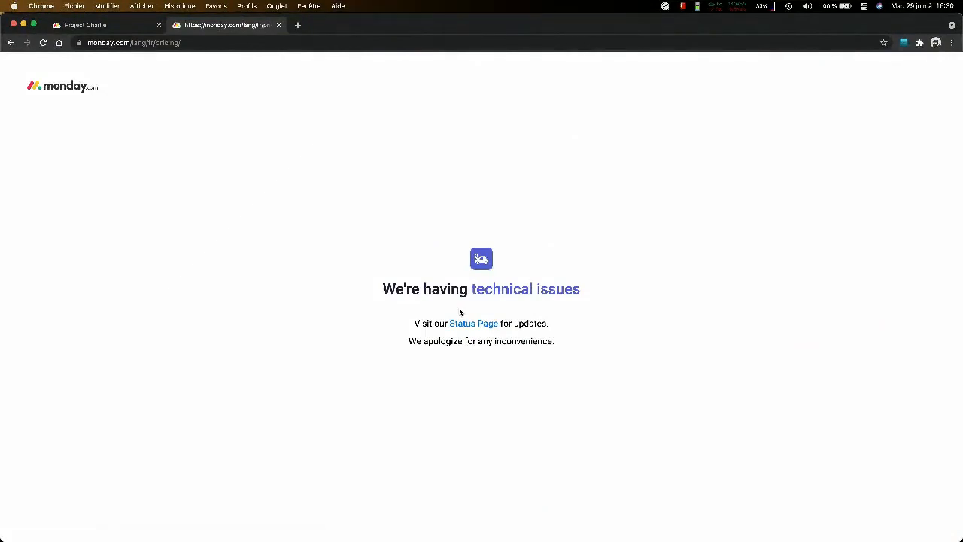
- Open the monday.com status page and examine the operational status and uptime of its services
click(482, 323)
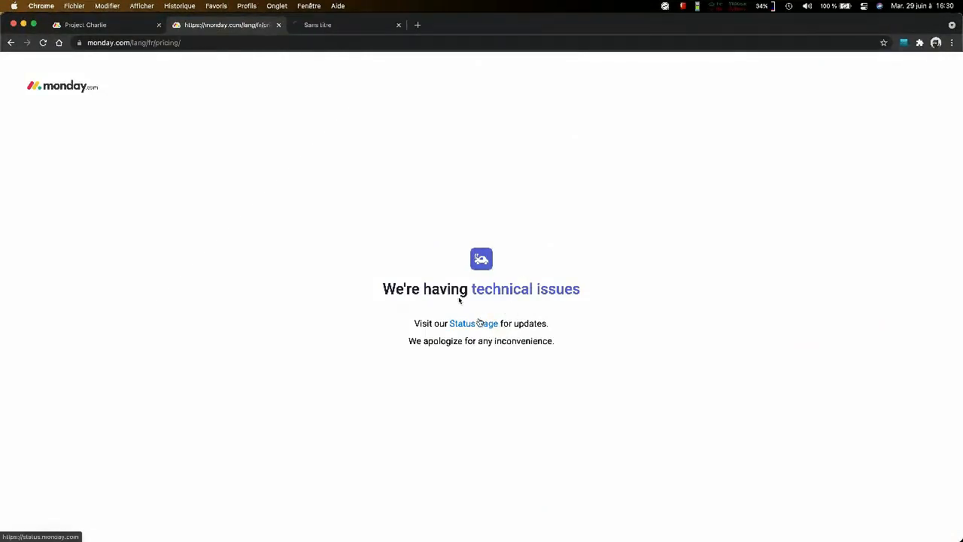
click(352, 24)
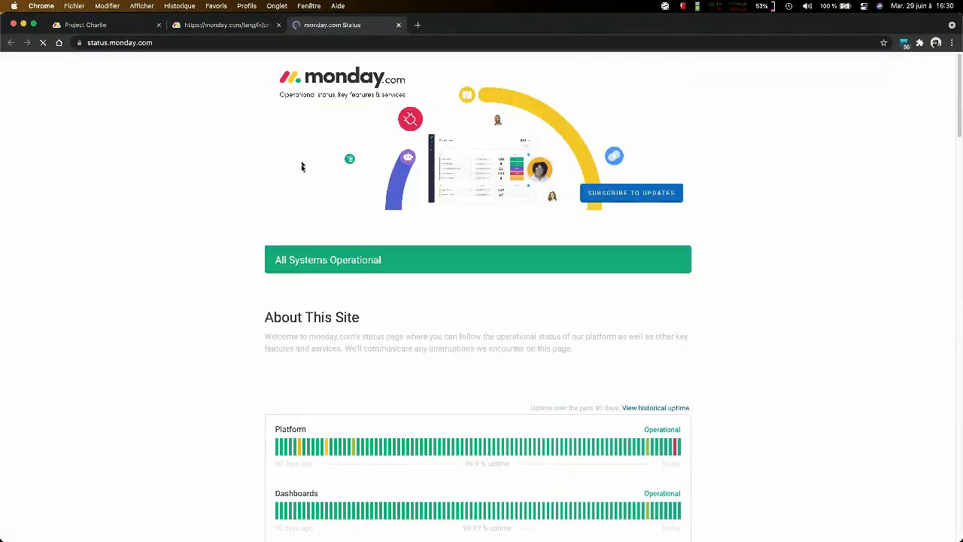
scroll(302, 160, down, 3)
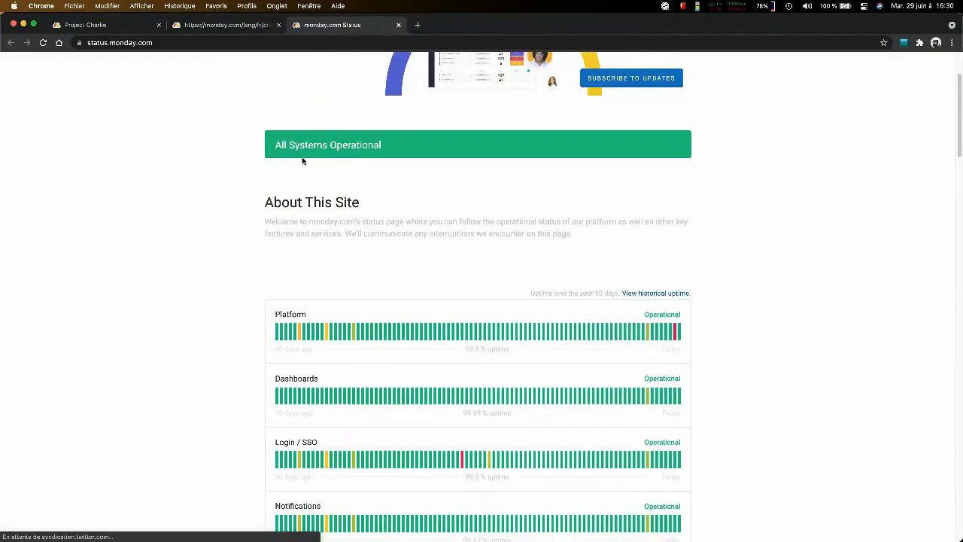
scroll(303, 161, down, 6)
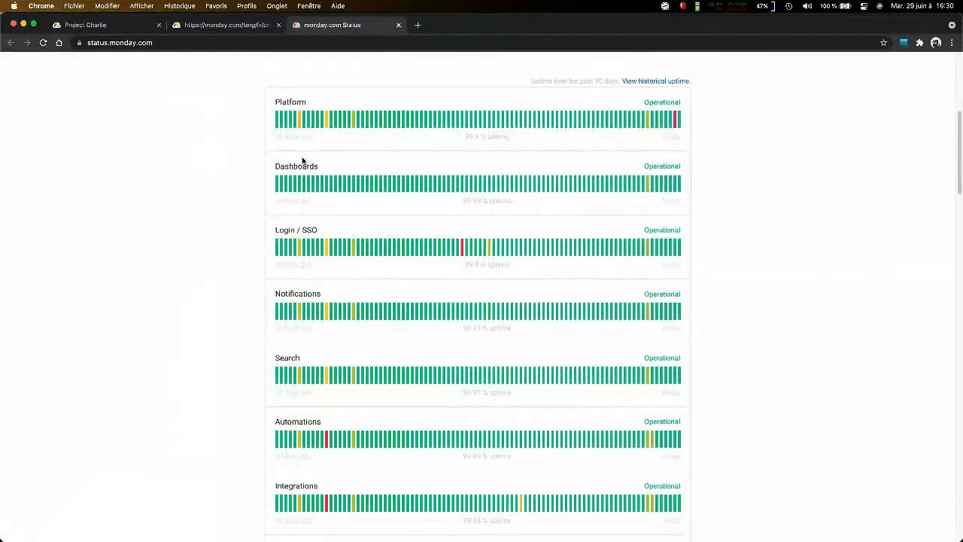
scroll(302, 161, down, 8)
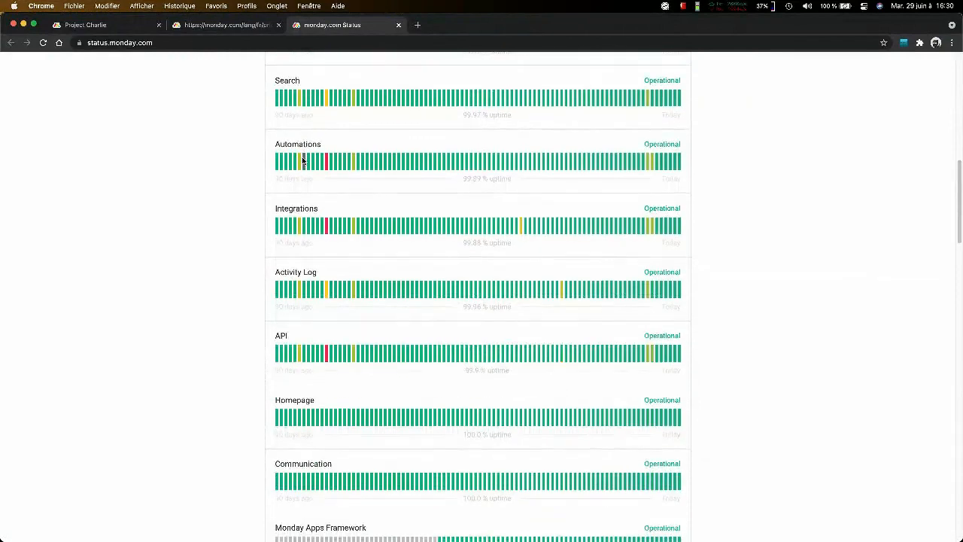
scroll(303, 161, up, 14)
scroll(303, 160, up, 3)
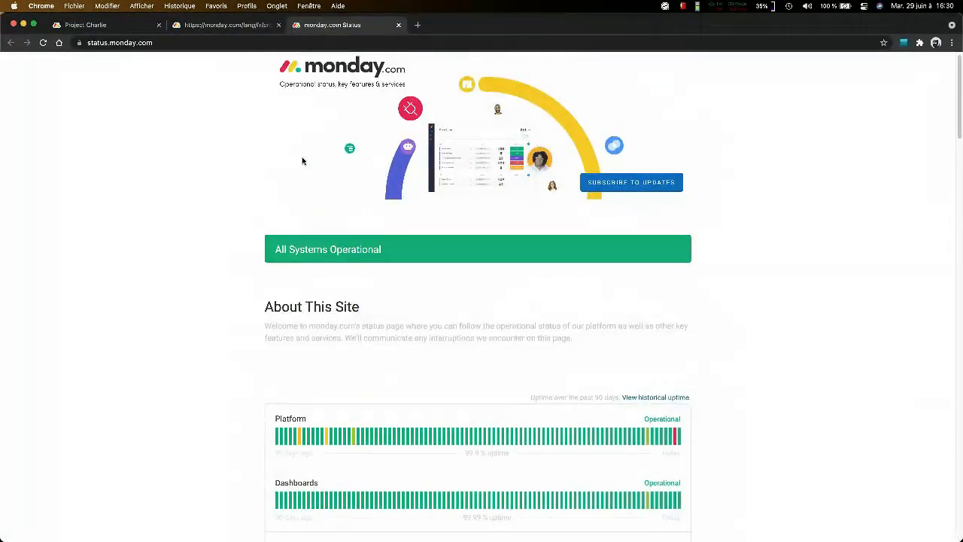
scroll(301, 159, down, 3)
scroll(301, 159, up, 3)
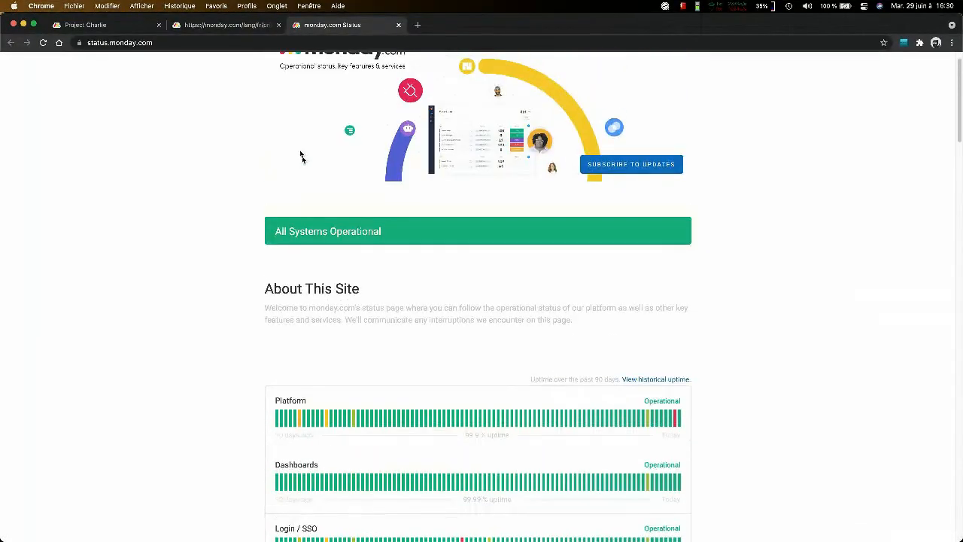
- Return to the pricing page, reload it, and compare the Basique, Standard, Pro and Entreprise plans
click(228, 27)
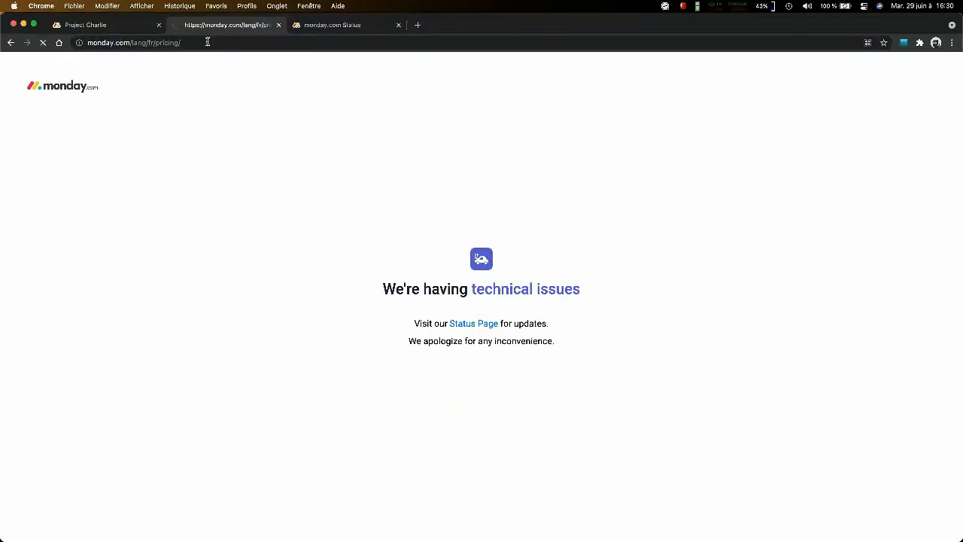
scroll(358, 235, down, 1)
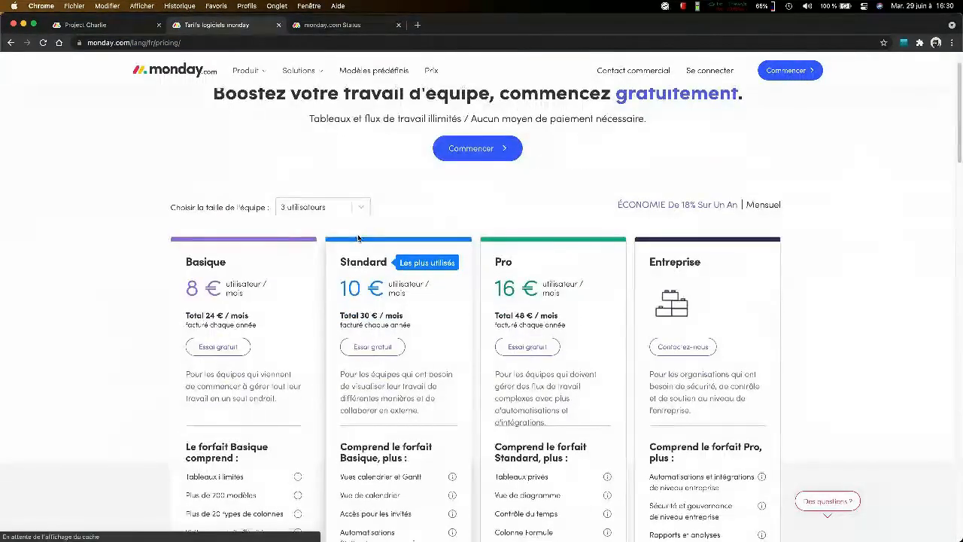
scroll(461, 240, down, 5)
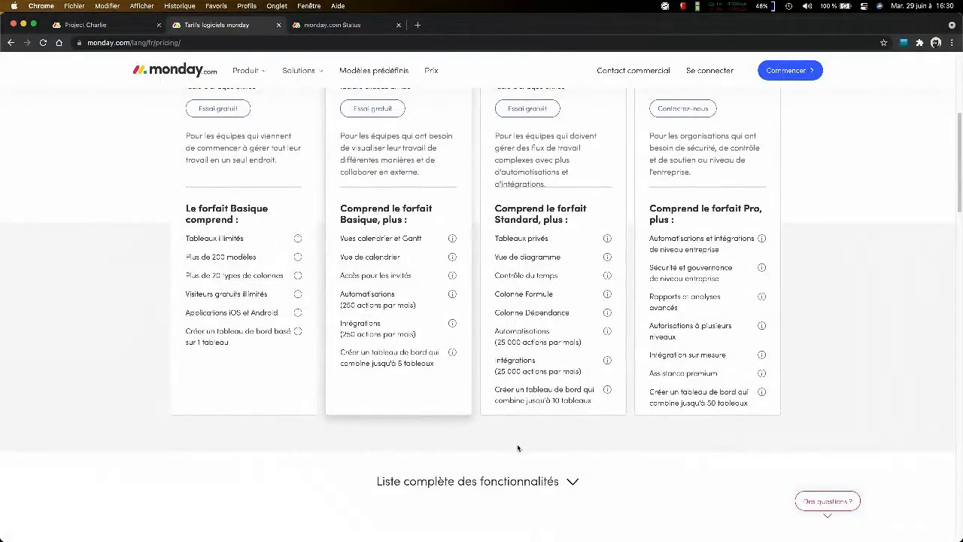
- Expand the complete feature list and compare the plans' collaboration, productivity, views, support and security features
click(549, 479)
scroll(551, 447, down, 8)
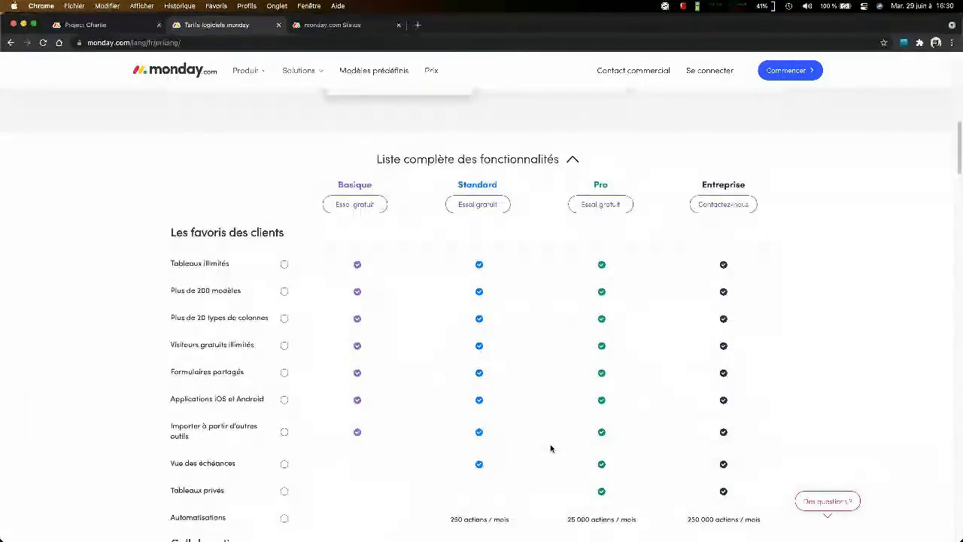
scroll(550, 448, down, 5)
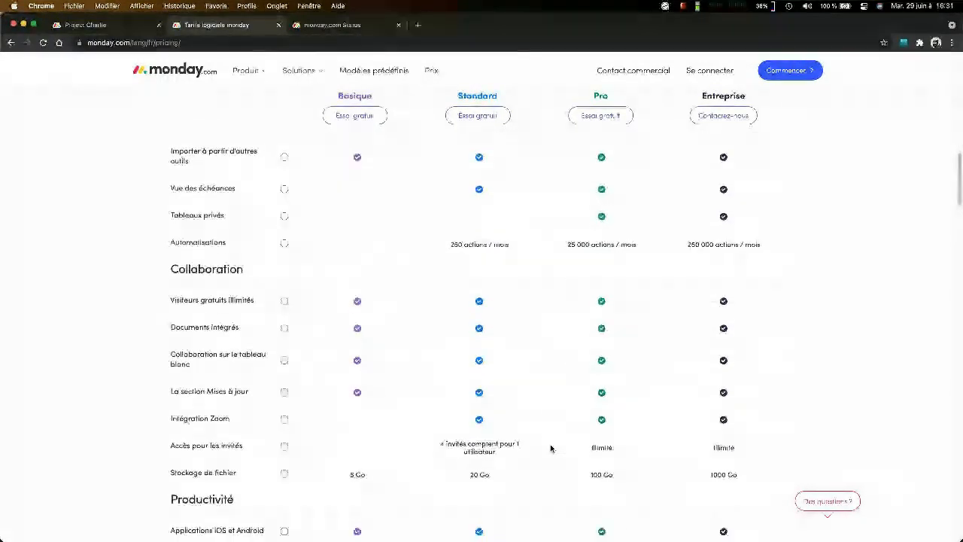
scroll(550, 449, down, 6)
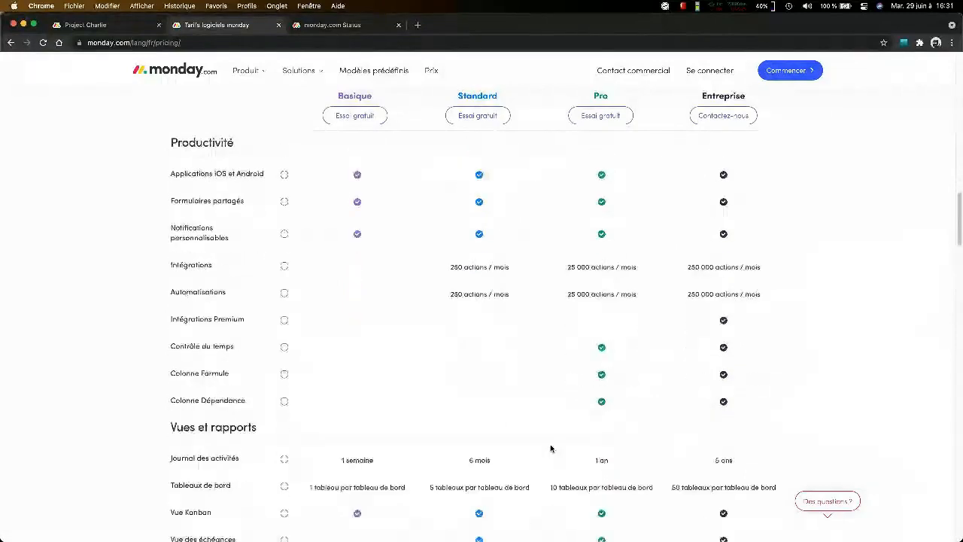
scroll(550, 448, down, 4)
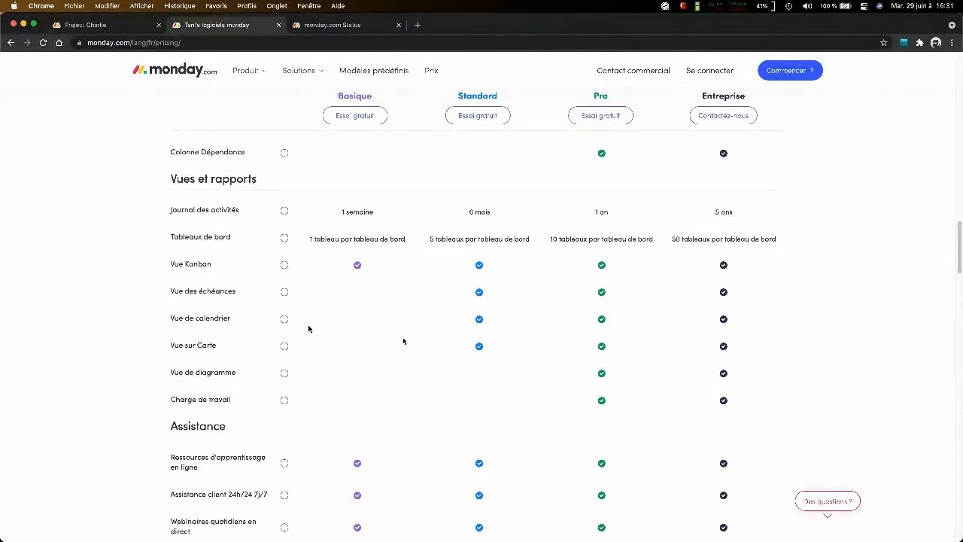
scroll(234, 241, down, 6)
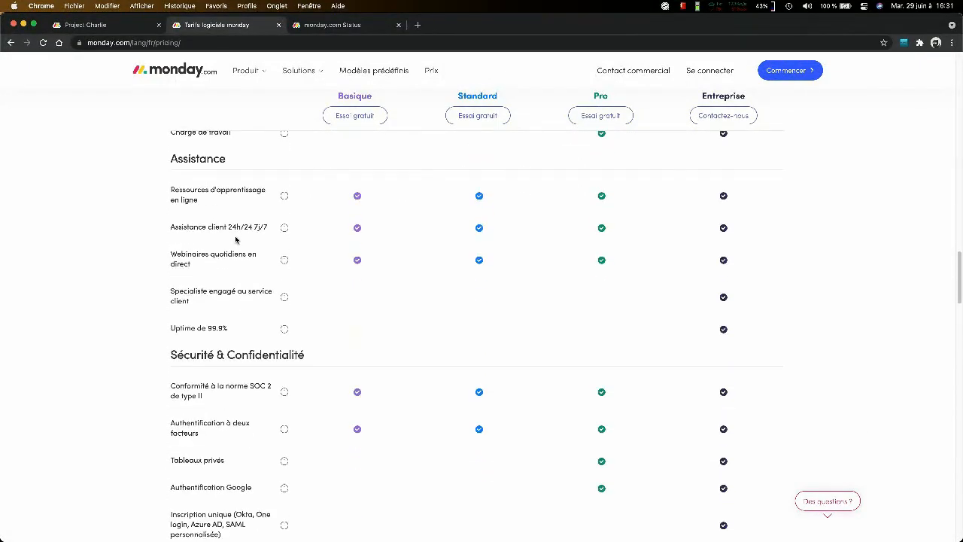
scroll(236, 240, down, 2)
- Search the pricing page for "temps" and view the description of "Contrôle du temps" in the Pro plan
key(super+f)
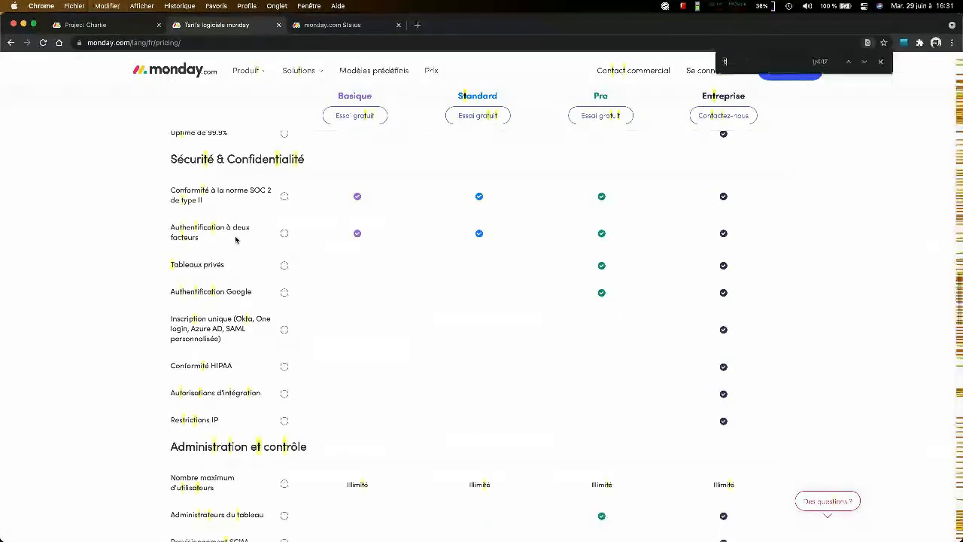
text(tem)
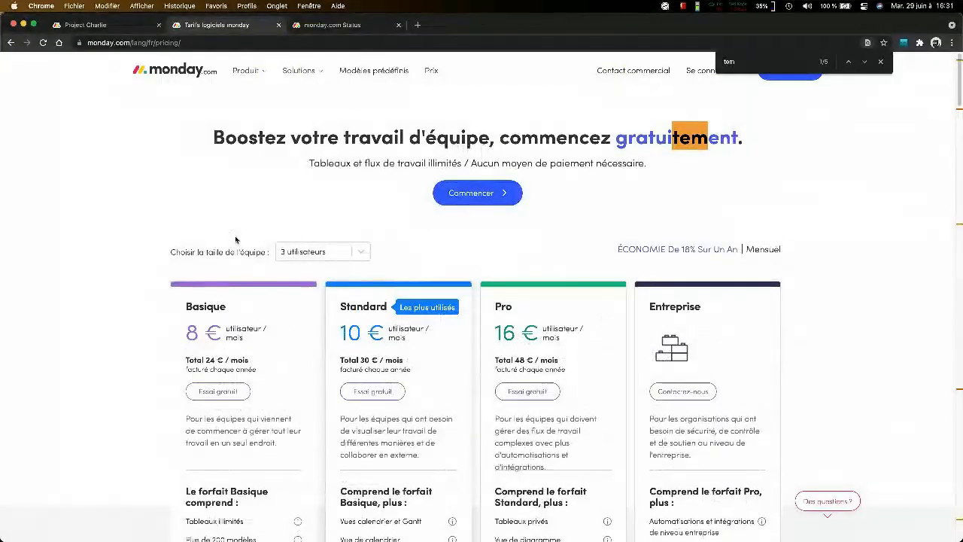
text(ps)
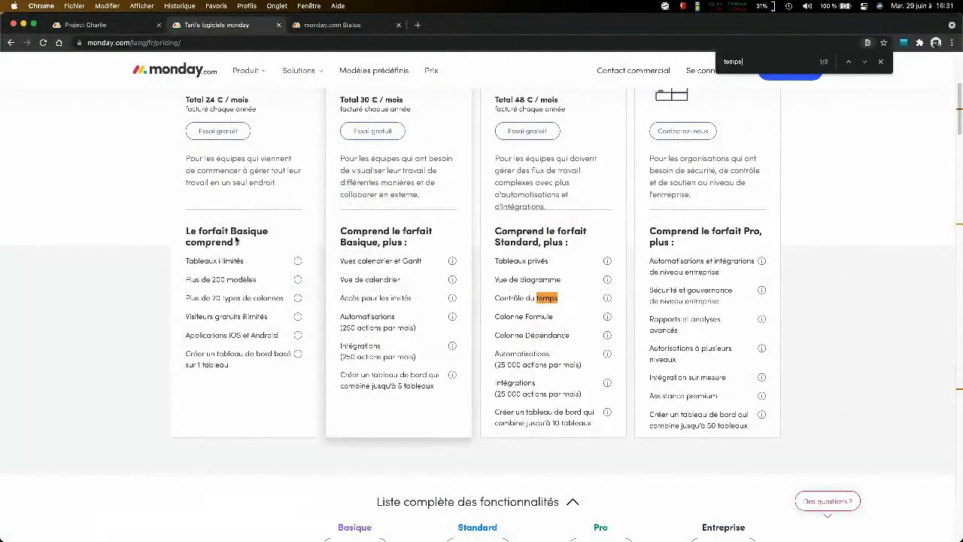
mouse_move(607, 299)
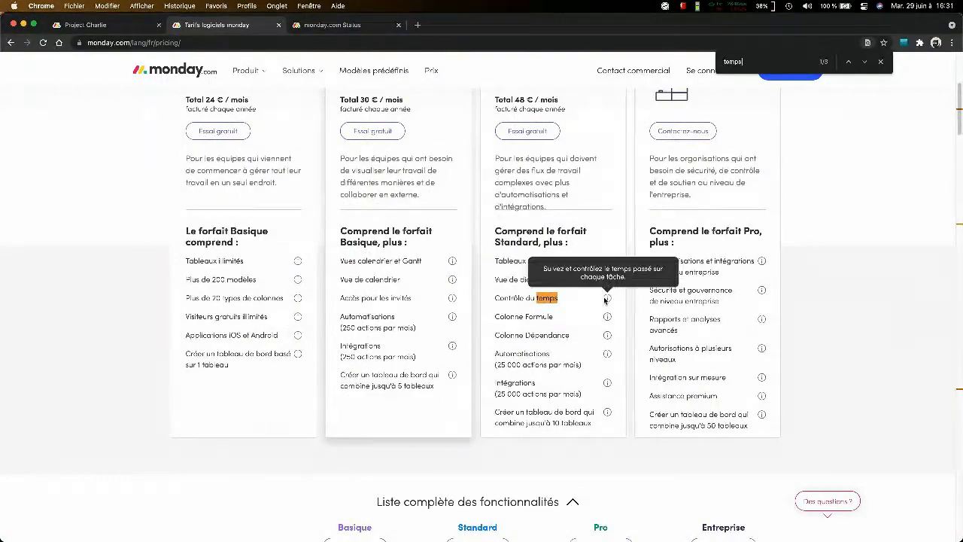
- Find the "Contrôle du temps" row in the complete feature list and check which plans include it
scroll(605, 300, up, 3)
scroll(606, 299, down, 10)
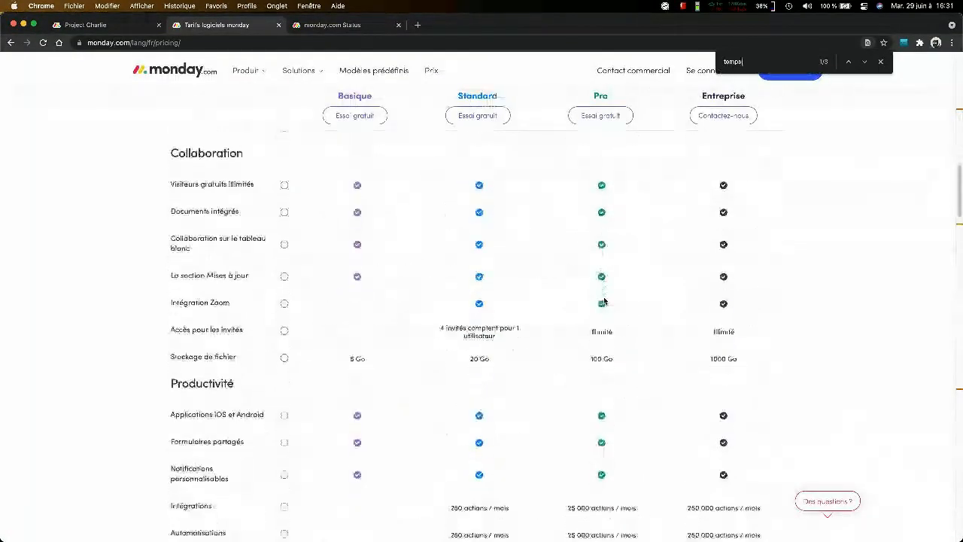
scroll(604, 301, down, 5)
scroll(604, 301, up, 3)
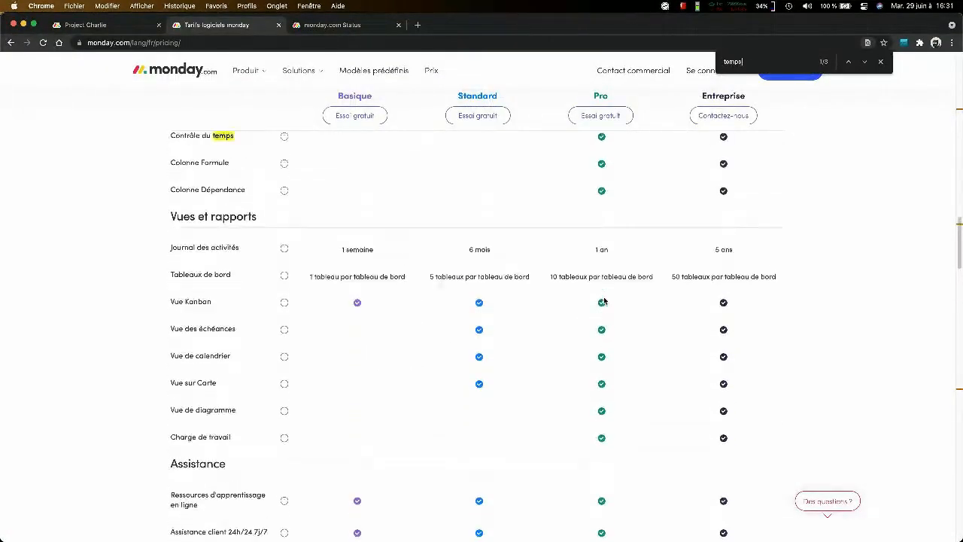
scroll(604, 301, up, 1)
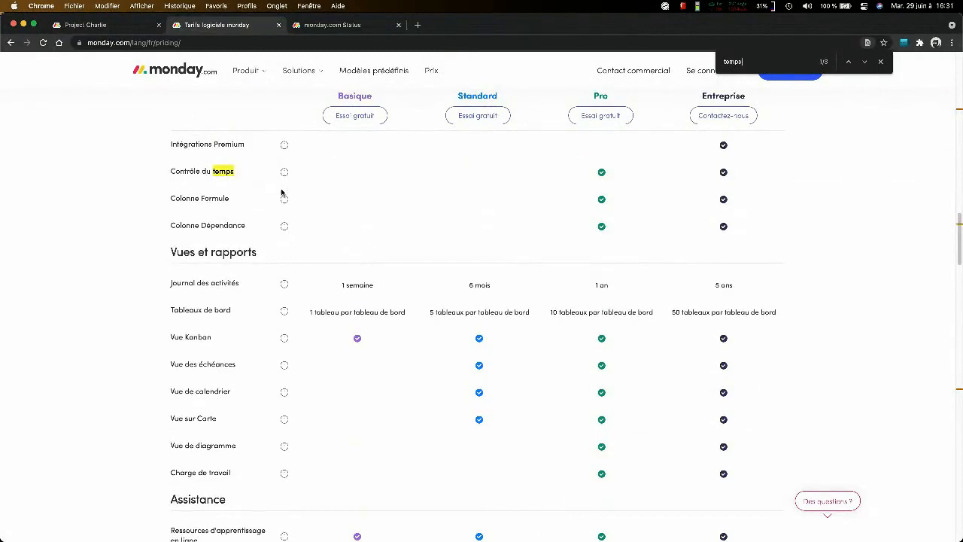
mouse_move(283, 178)
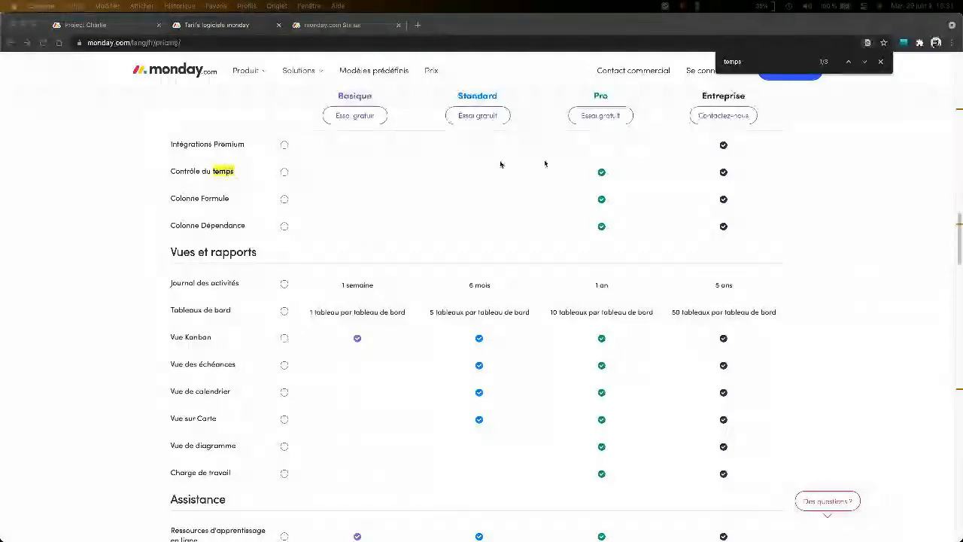
scroll(602, 166, up, 2)
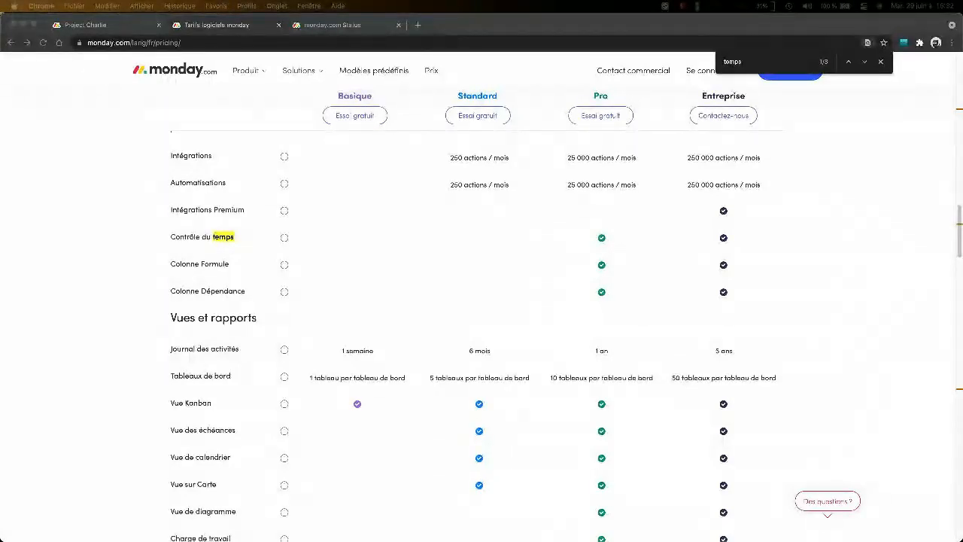
- Close the Column Center on the Project Charlie board and open the Project Dashboard
click(121, 24)
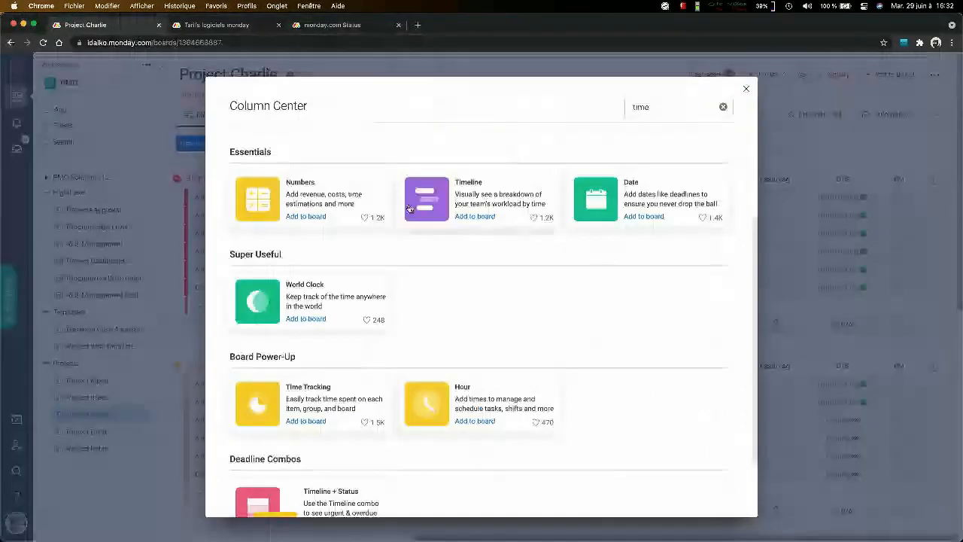
click(749, 89)
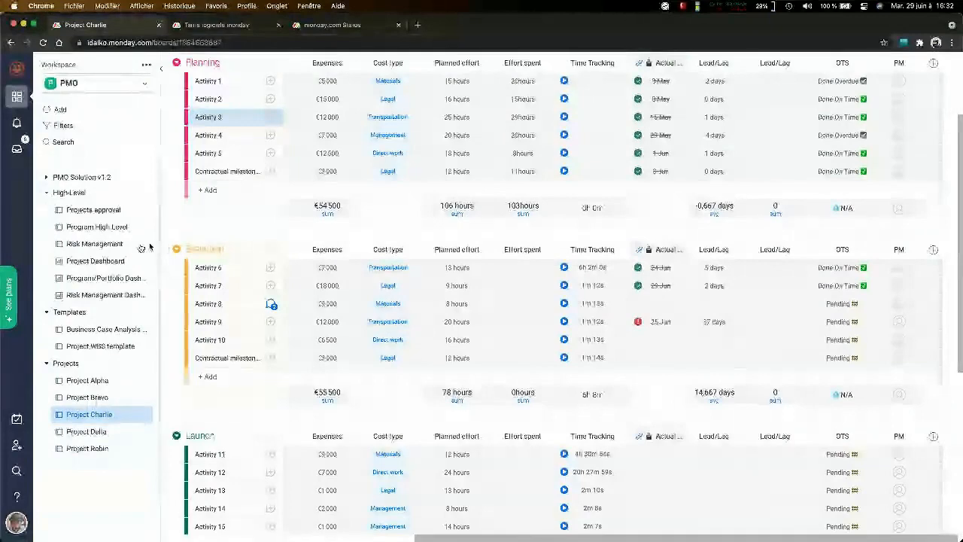
click(107, 261)
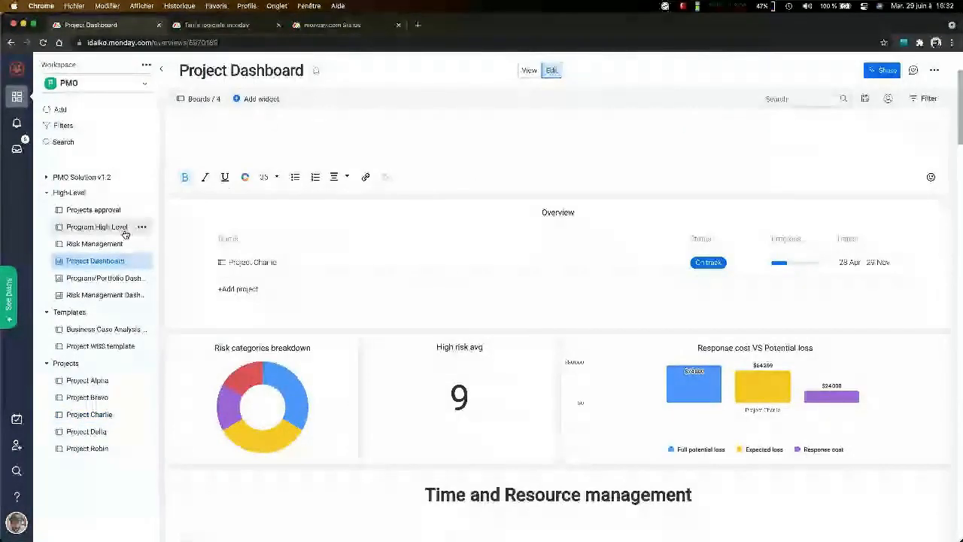
- Open the Program/Portfolio Dashboard and examine its portfolio overview, effort management, resource management and budget tracking sections
click(101, 279)
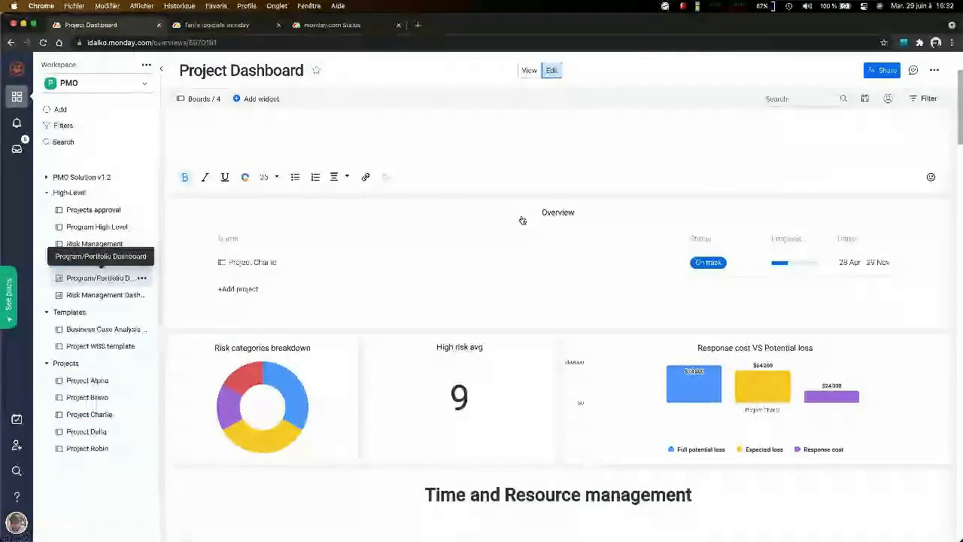
scroll(631, 260, down, 3)
scroll(645, 276, down, 2)
scroll(644, 272, down, 5)
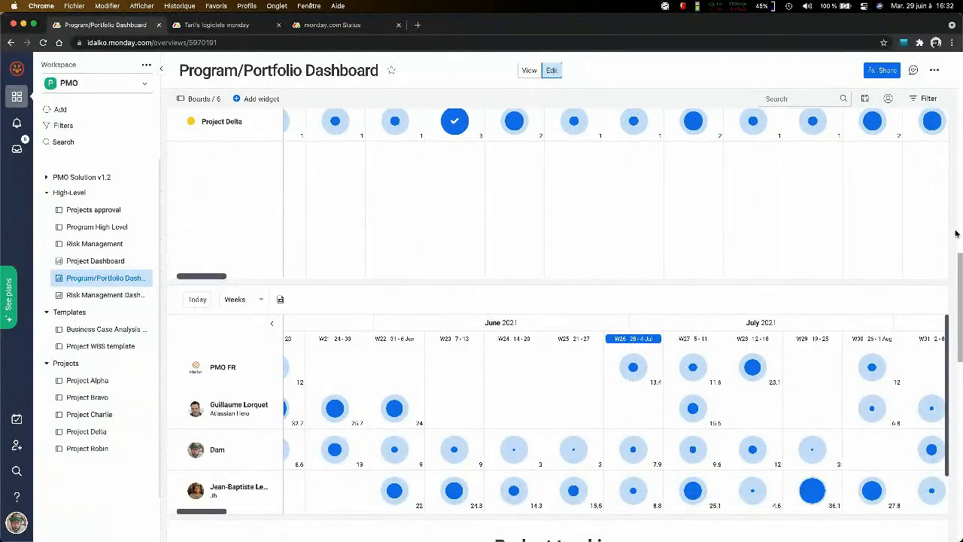
scroll(955, 234, down, 3)
scroll(956, 232, up, 3)
scroll(956, 230, up, 3)
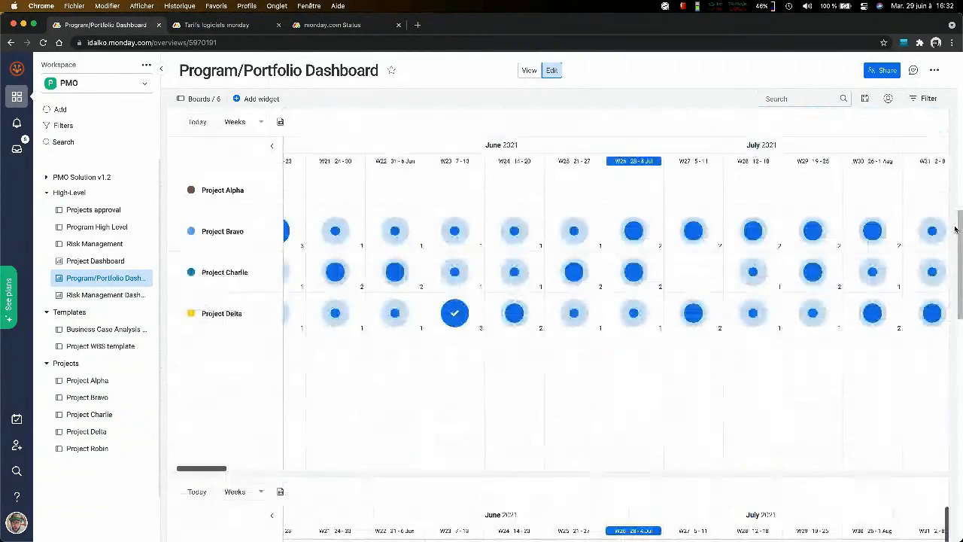
scroll(956, 229, up, 10)
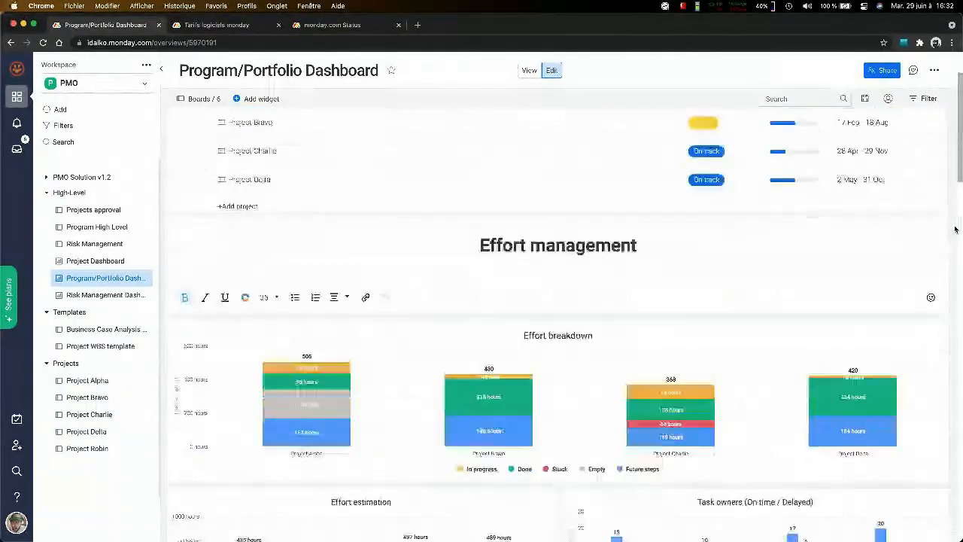
scroll(955, 230, down, 10)
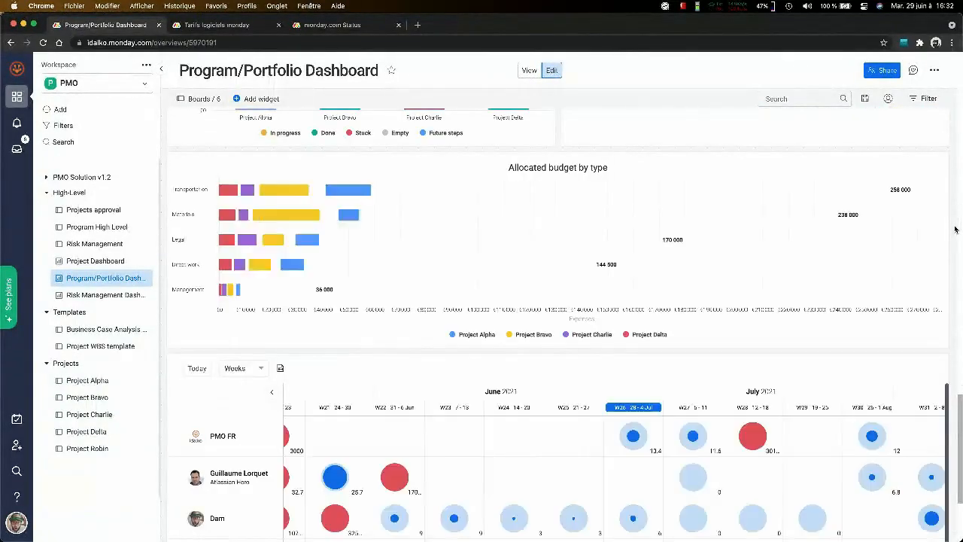
scroll(956, 230, up, 5)
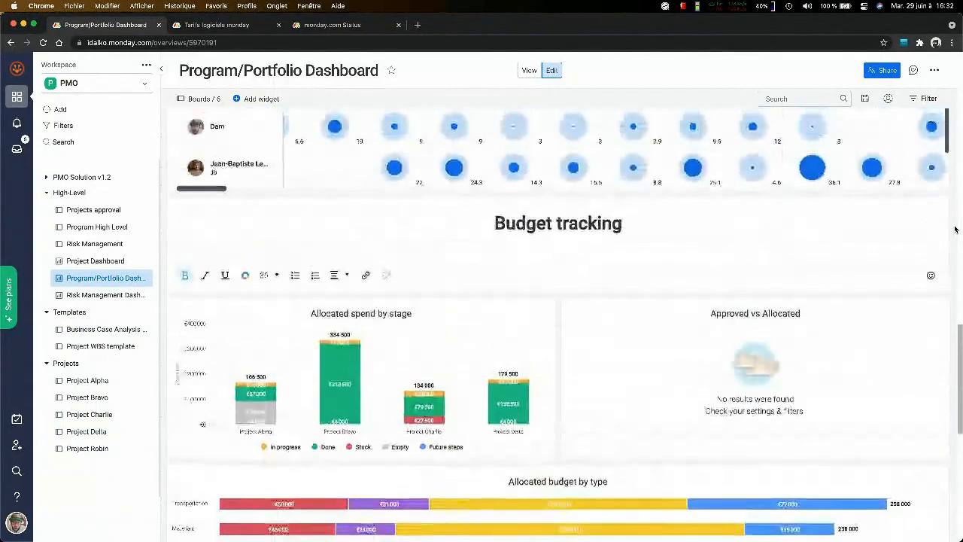
scroll(956, 230, up, 10)
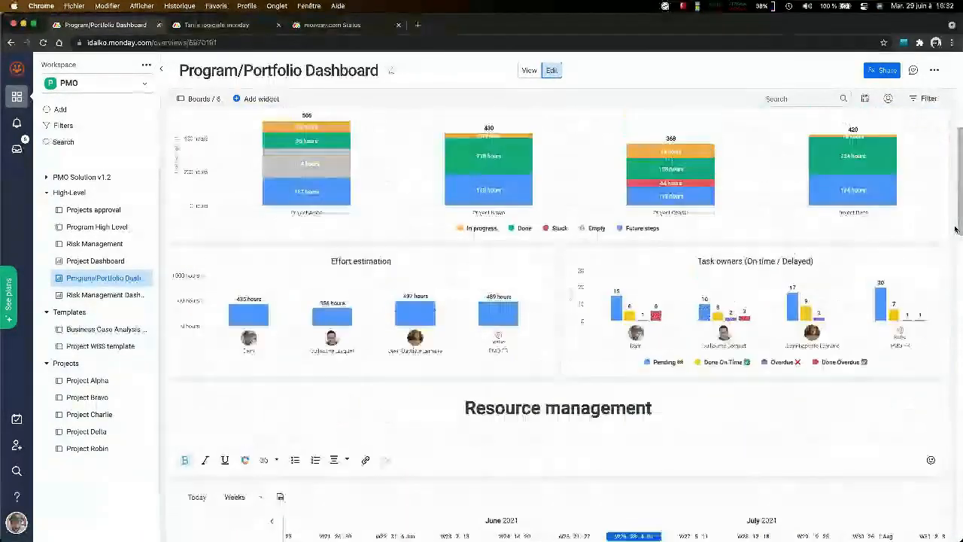
scroll(956, 229, up, 5)
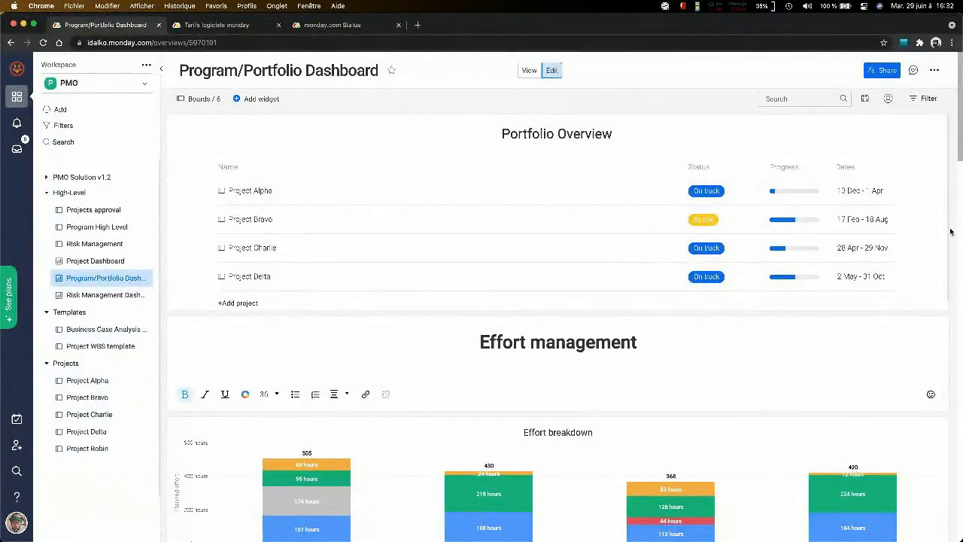
scroll(951, 231, down, 8)
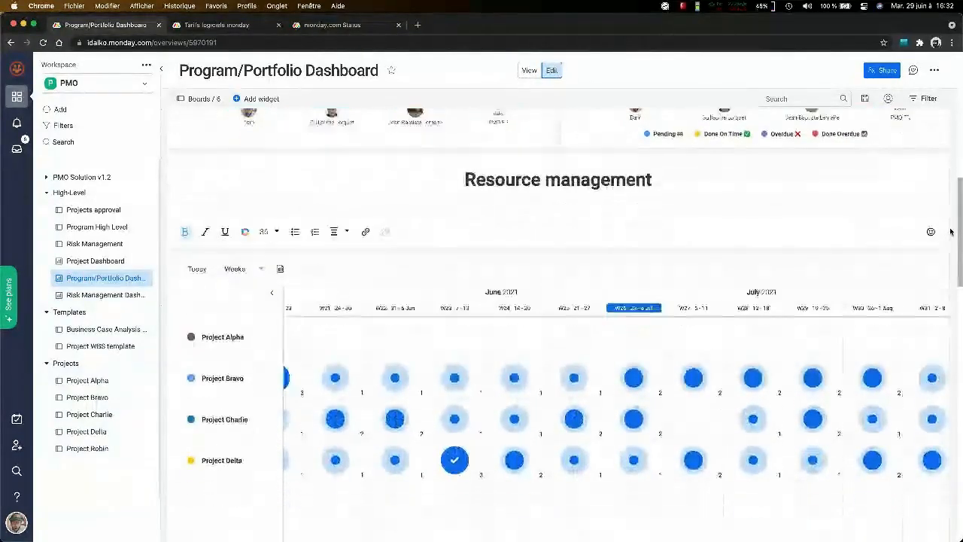
scroll(951, 231, down, 8)
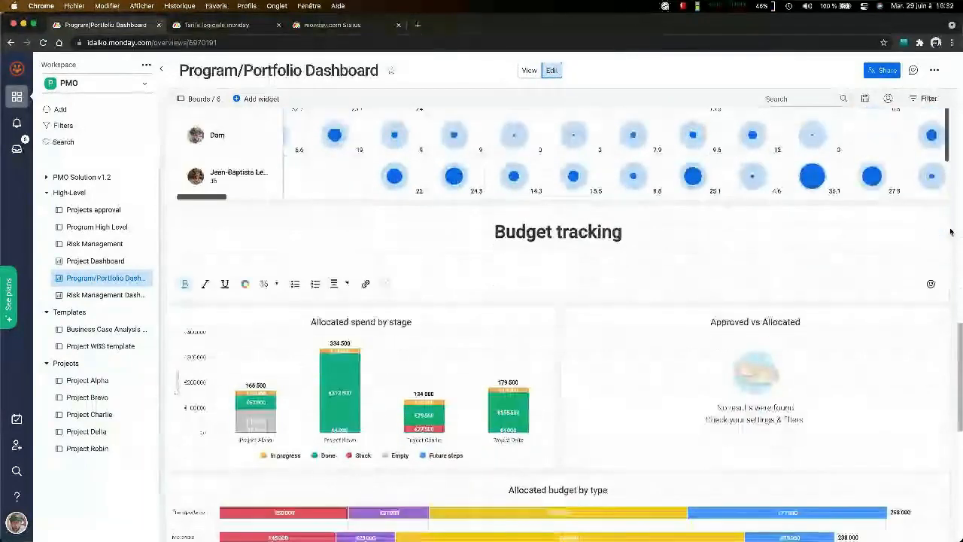
scroll(951, 232, down, 1)
- Return to the Project Dashboard and look over its effort, lead/lag, budget, workload and Gantt widgets
click(110, 264)
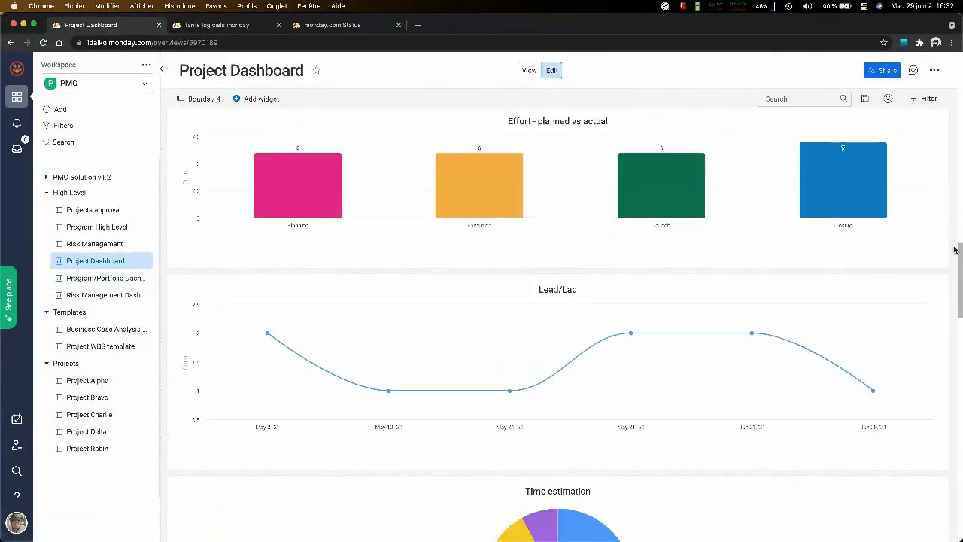
scroll(954, 250, down, 15)
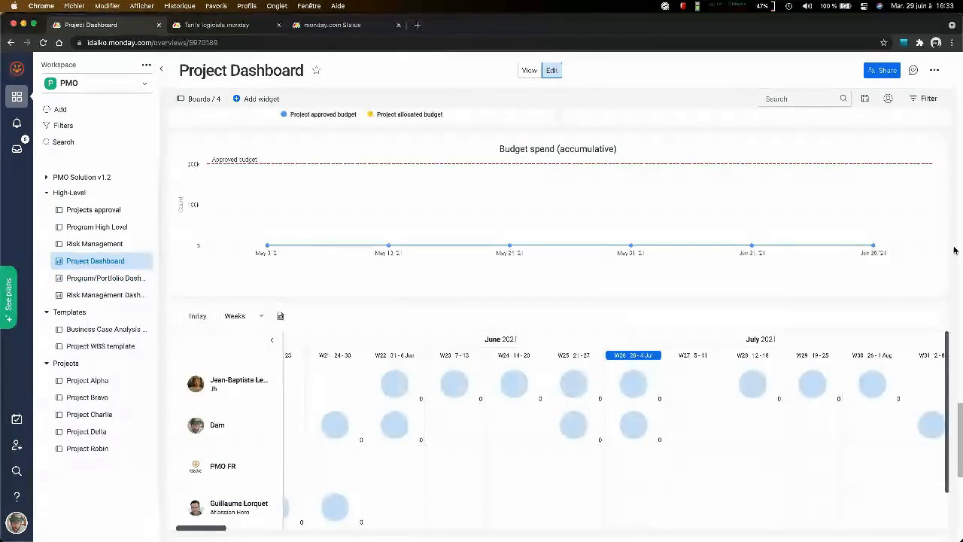
scroll(954, 249, down, 3)
scroll(949, 249, down, 3)
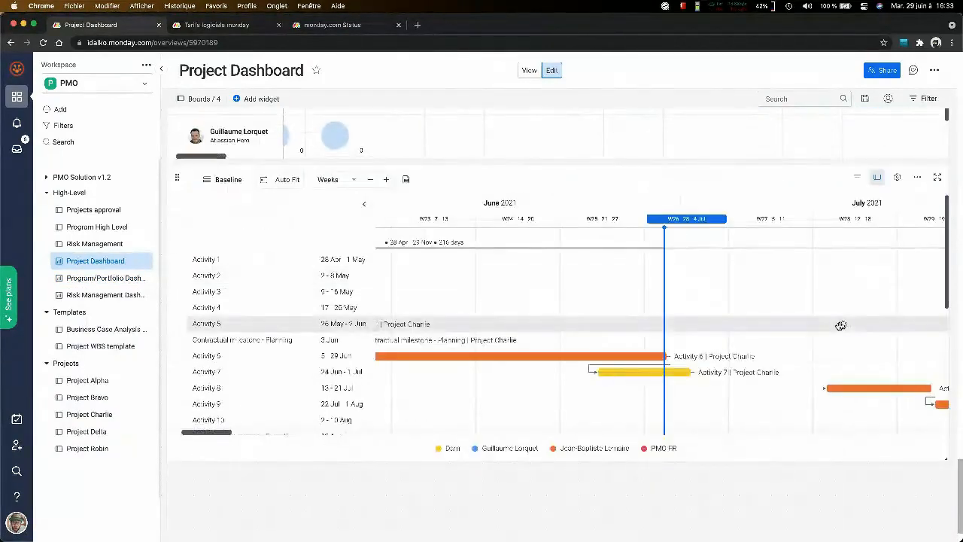
- Expand the Project Dashboard's Gantt widget to full view and look through Project Charlie's activities and milestones
click(939, 179)
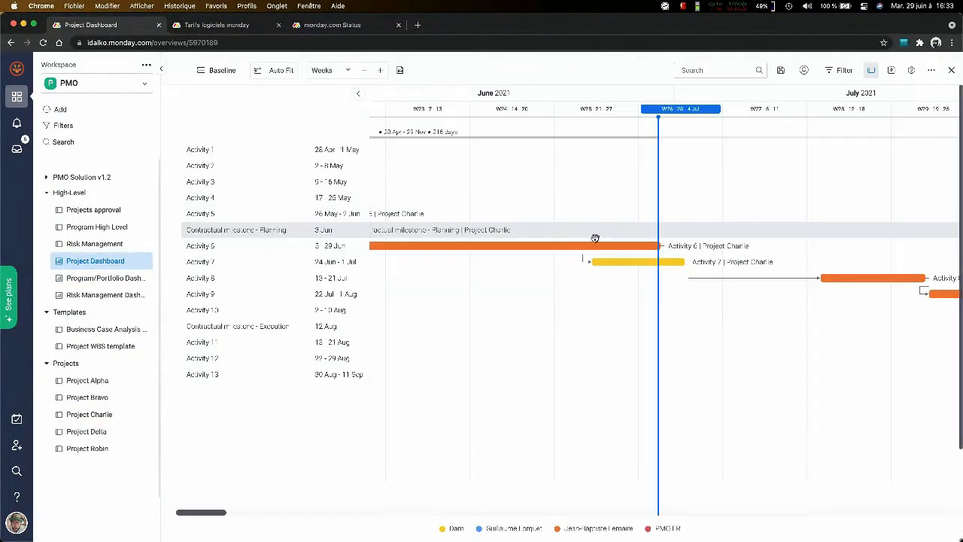
scroll(594, 239, left, 10)
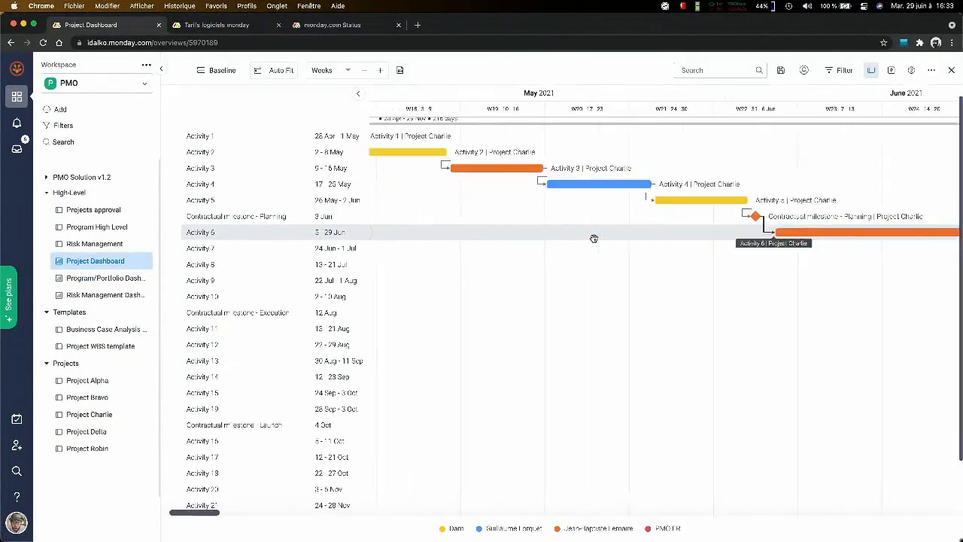
scroll(594, 239, down, 1)
scroll(593, 238, right, 10)
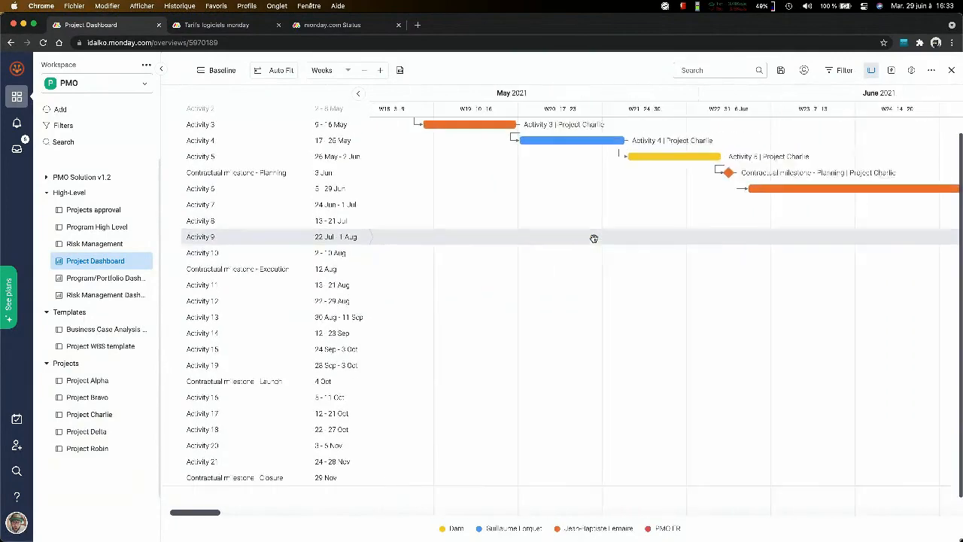
scroll(594, 239, up, 1)
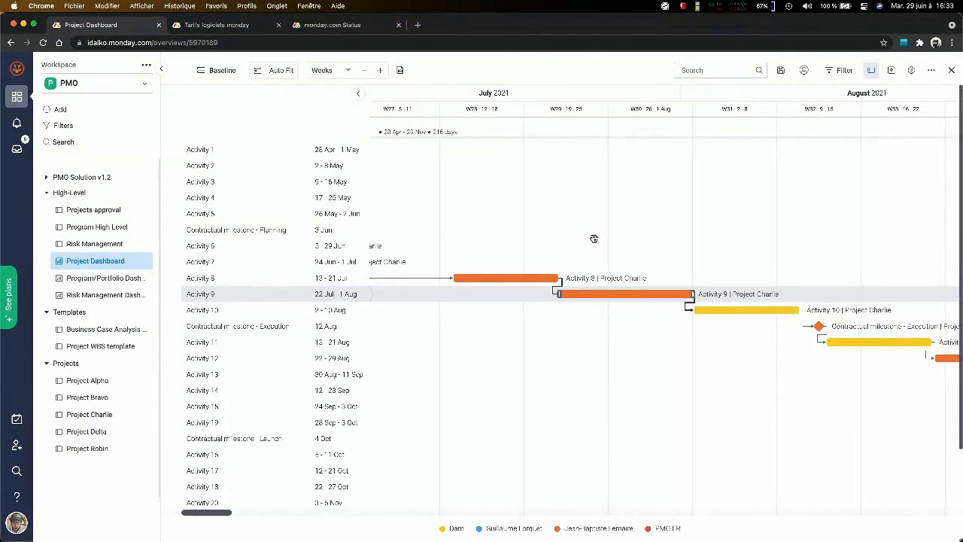
- Zoom the page out and examine the task dependencies across a wider span of the Gantt chart
key(super+minus)
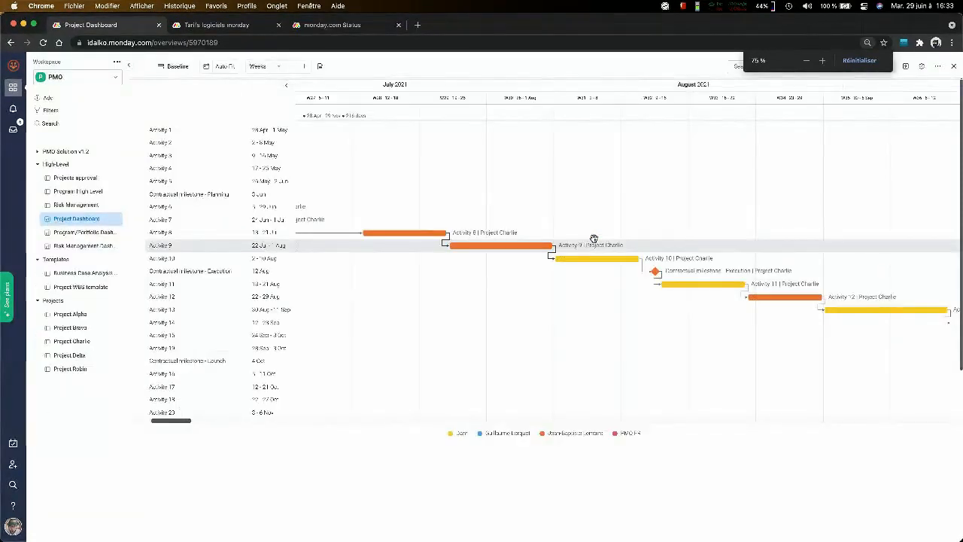
key(super+minus)
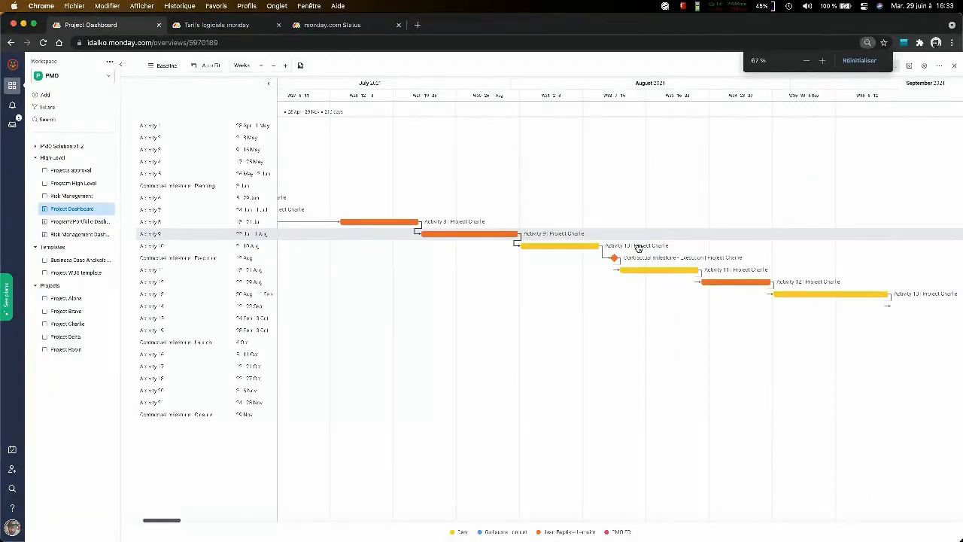
key(super+minus)
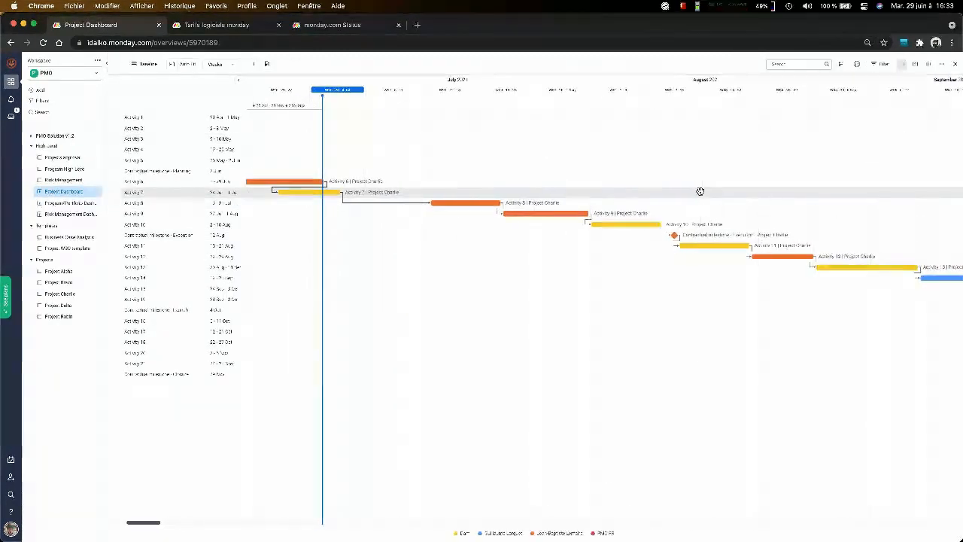
scroll(700, 191, left, 8)
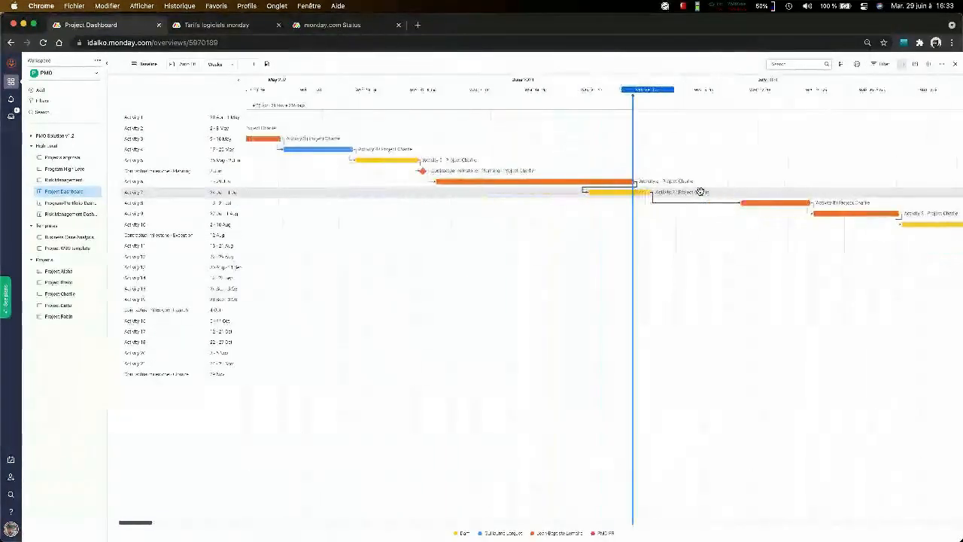
scroll(700, 191, left, 15)
scroll(700, 192, right, 10)
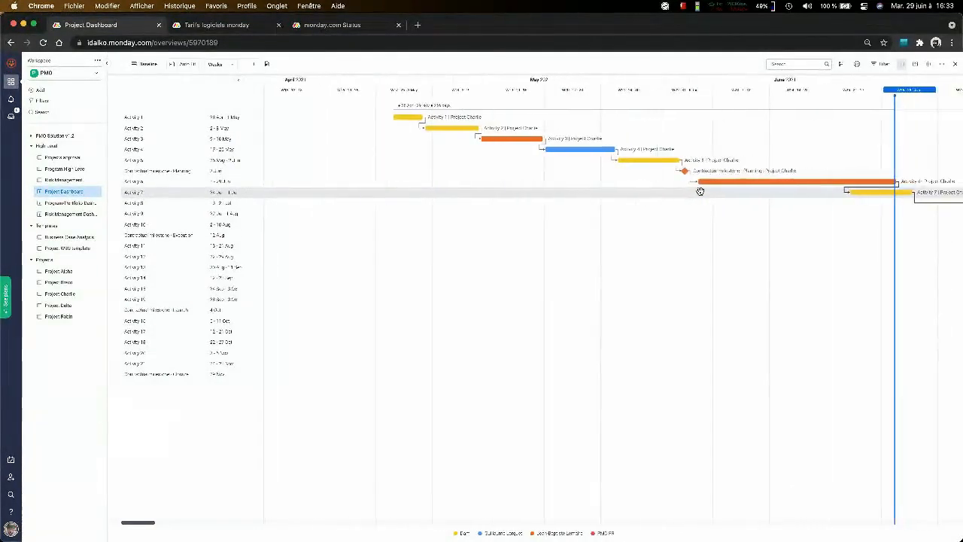
scroll(700, 191, right, 5)
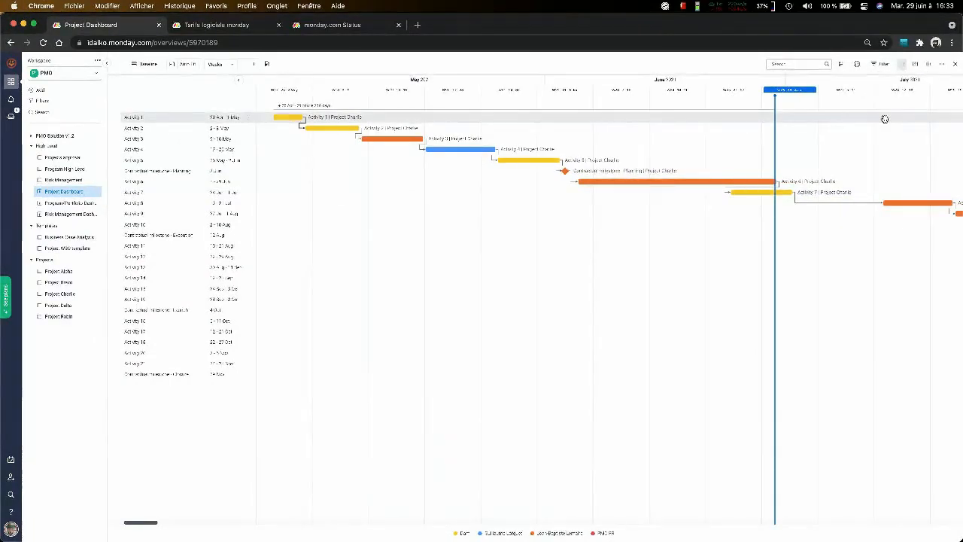
- Enlarge the page and examine the Gantt widget's filter options, such as groups, owner, status, baseline and predecessor
key(super+equal)
key(super+equal)
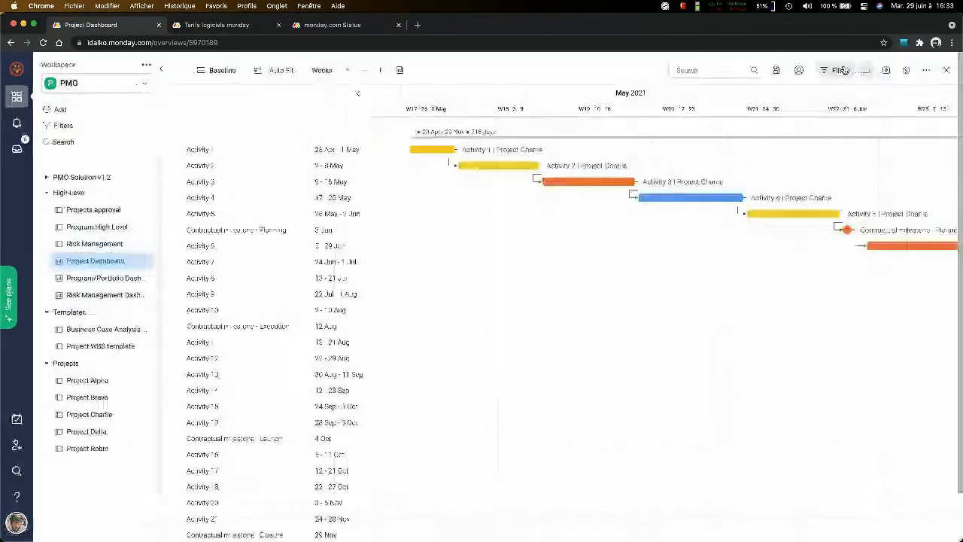
click(848, 71)
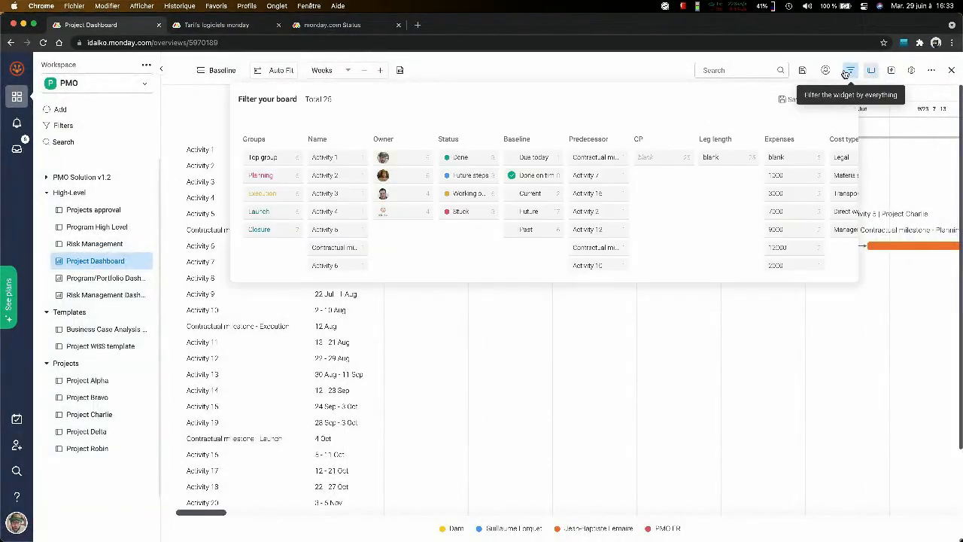
click(848, 70)
click(848, 71)
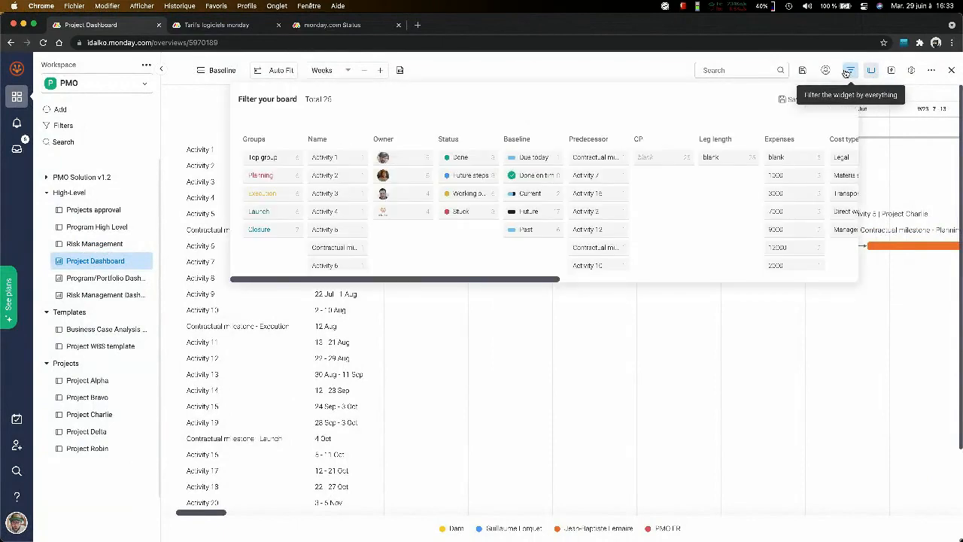
click(847, 71)
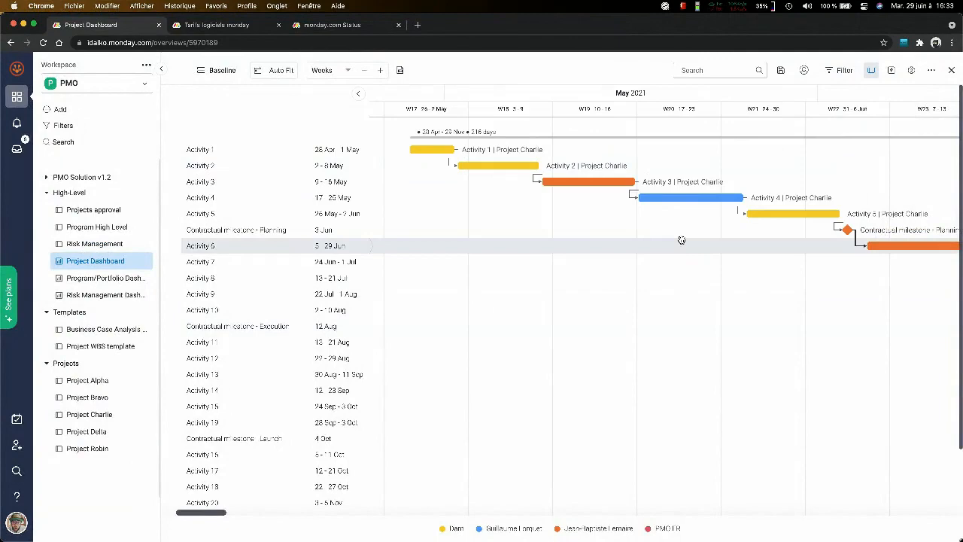
- Shrink the page and collapse the activity list to view more of the Gantt timeline from May to July
key(super+minus)
key(super+minus)
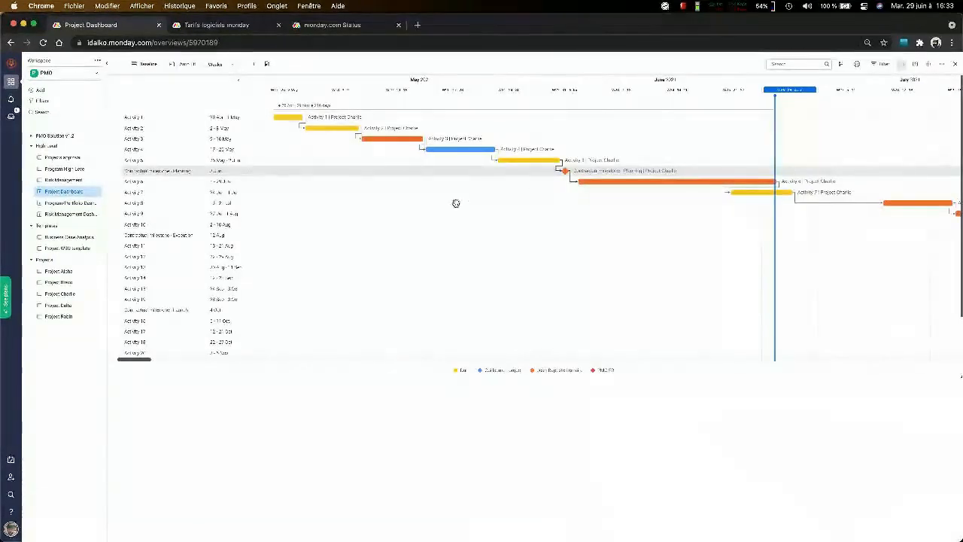
click(239, 81)
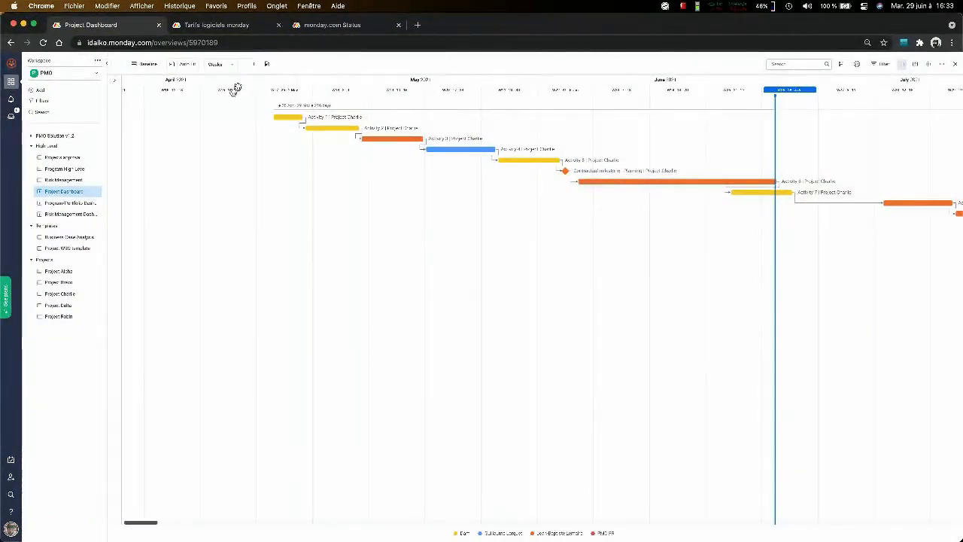
scroll(486, 181, right, 3)
scroll(488, 183, right, 2)
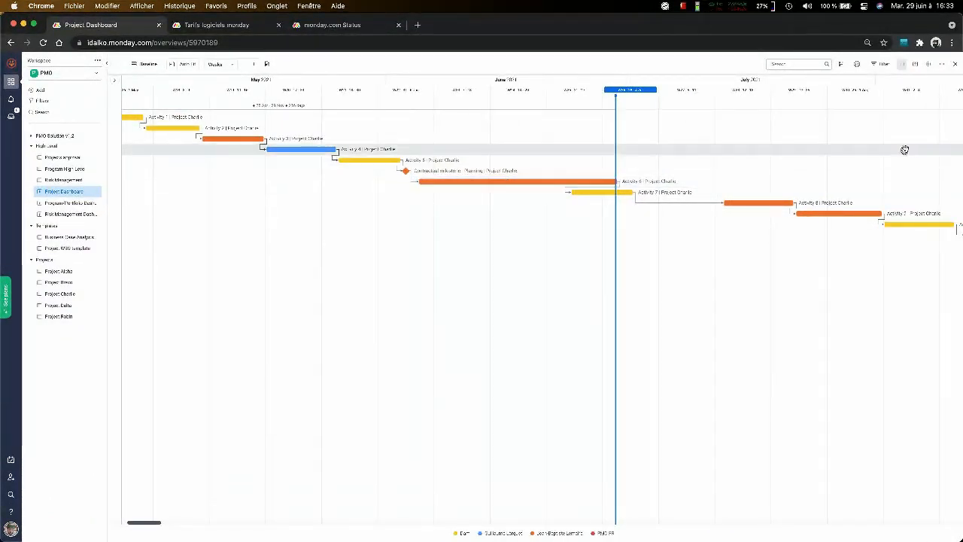
- Check the Gantt widget's settings and its print preview for saving as PDF, leaving both unchanged
click(942, 64)
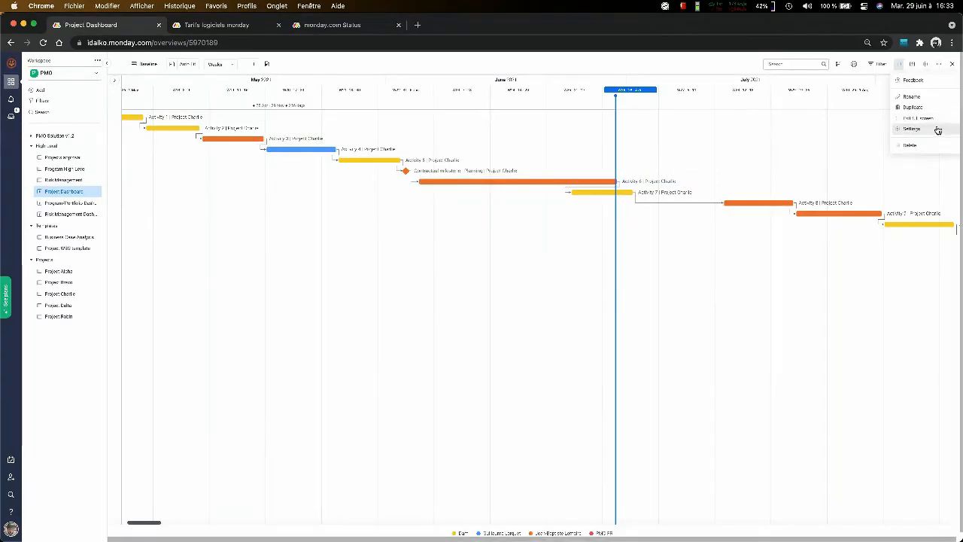
click(927, 64)
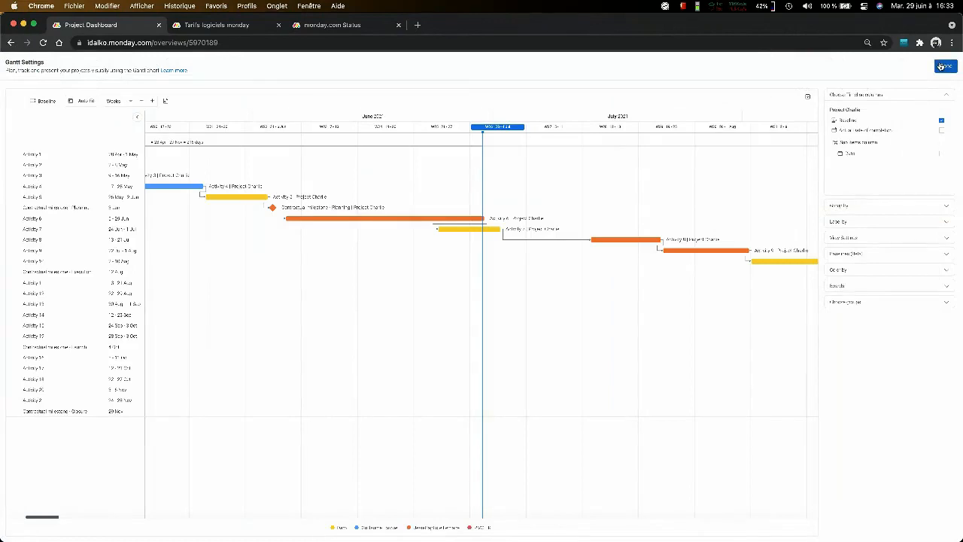
click(942, 66)
click(932, 66)
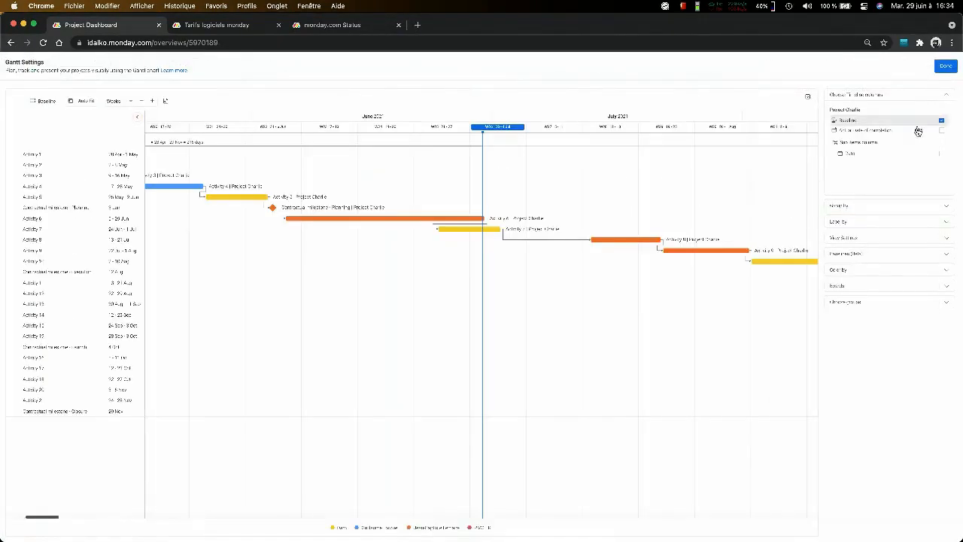
click(946, 66)
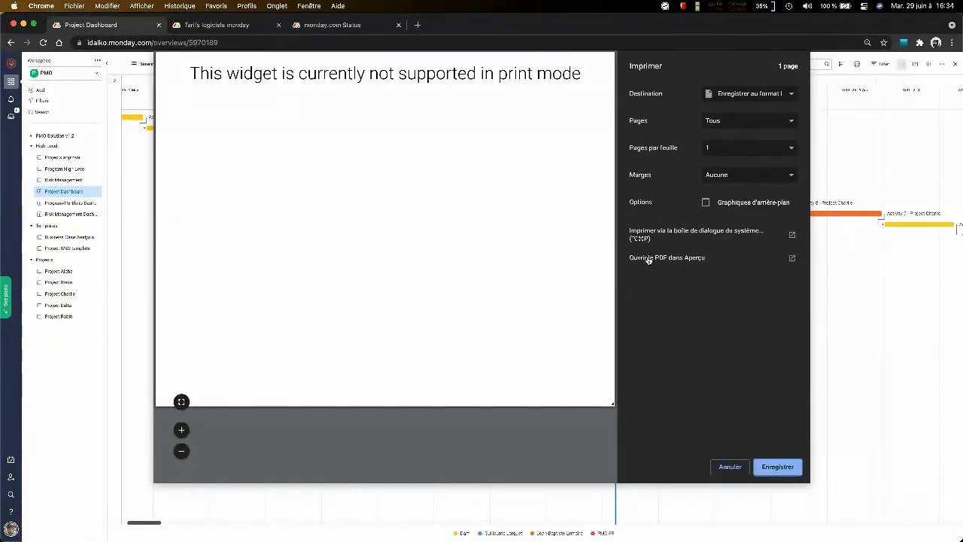
key(Escape)
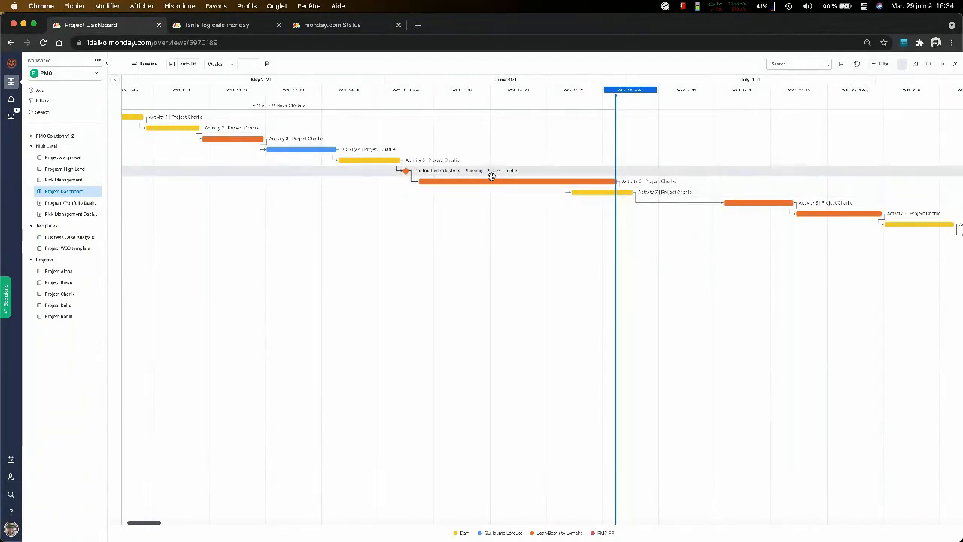
- Show the list of activity names and dates beside the Gantt timeline again
scroll(492, 177, left, 5)
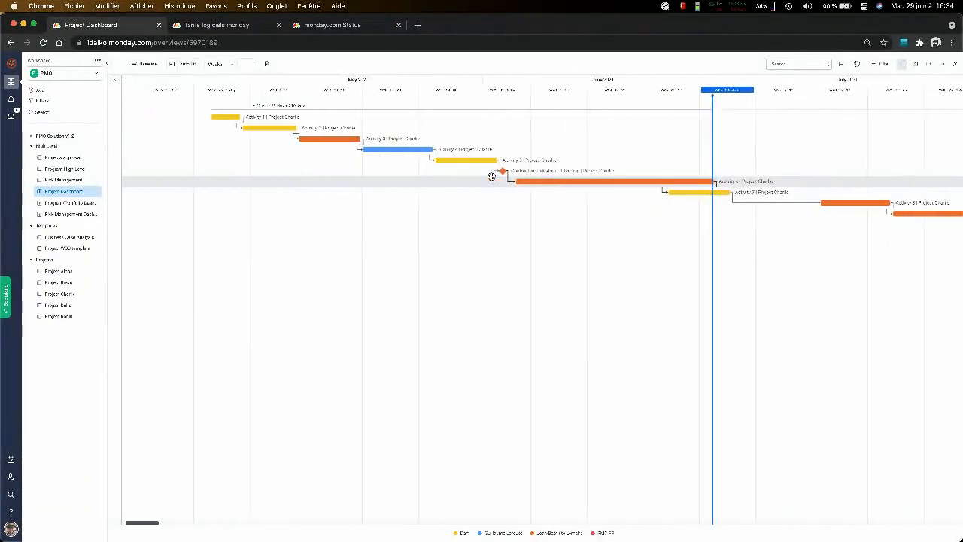
scroll(492, 176, left, 5)
scroll(492, 176, right, 5)
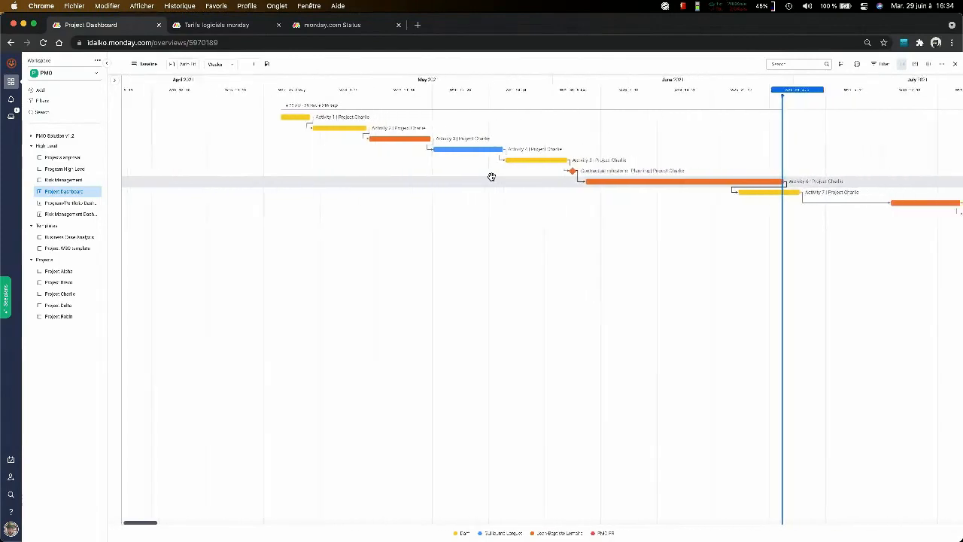
click(116, 80)
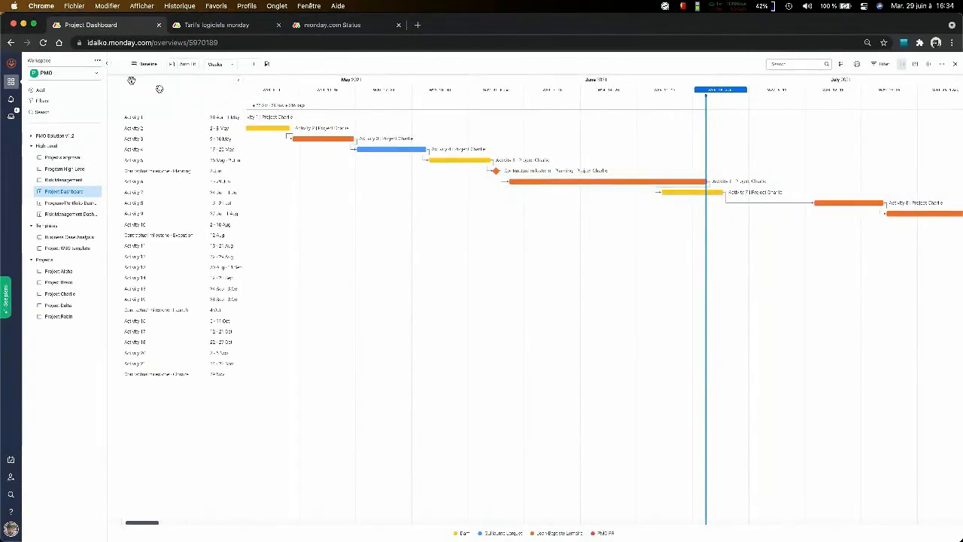
scroll(395, 161, right, 2)
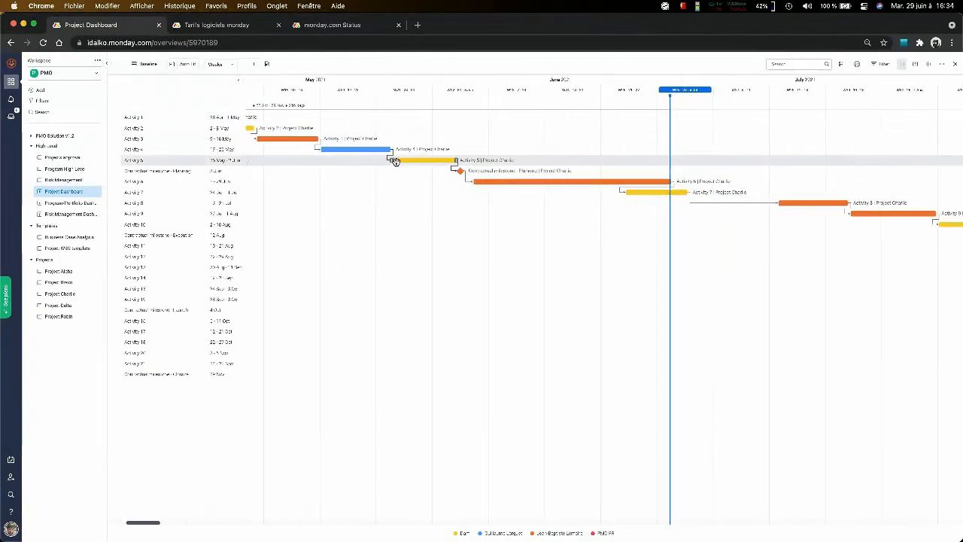
- Enlarge the page and follow Project Charlie's Gantt schedule forward to the Closure milestone in November
key(super+plus)
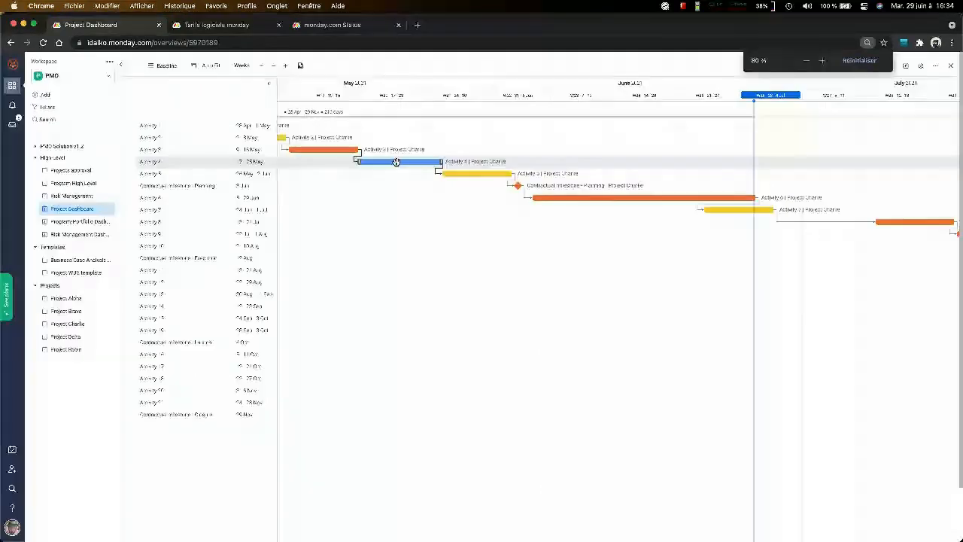
key(super+plus)
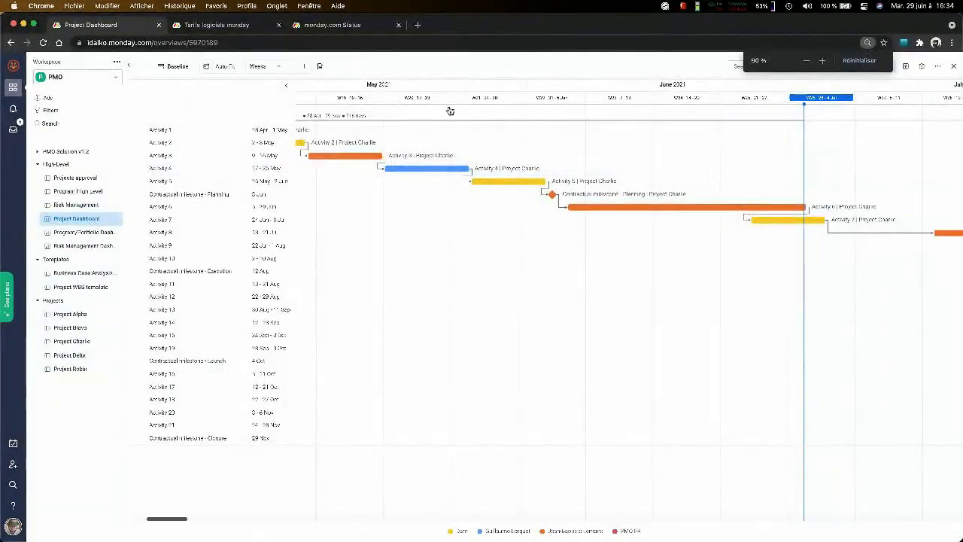
key(super+plus)
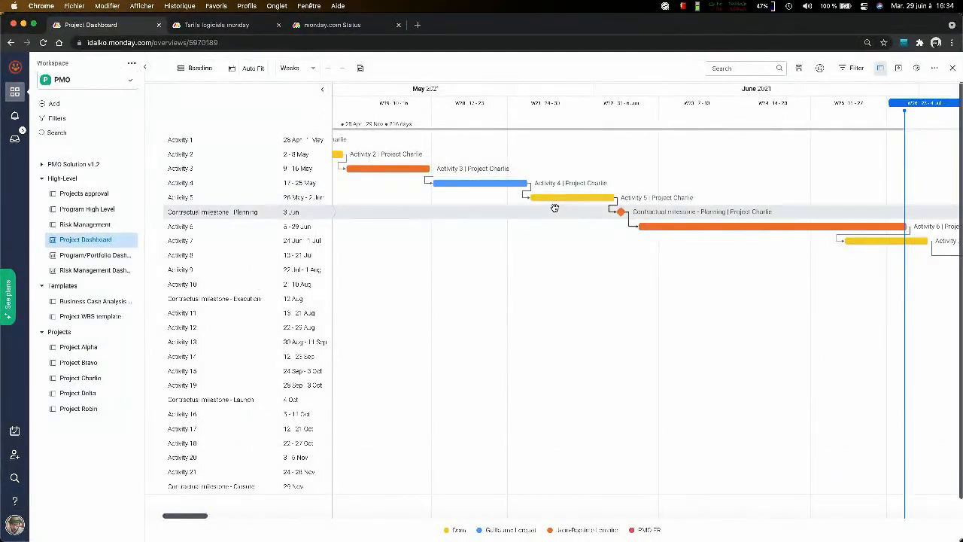
scroll(555, 206, right, 10)
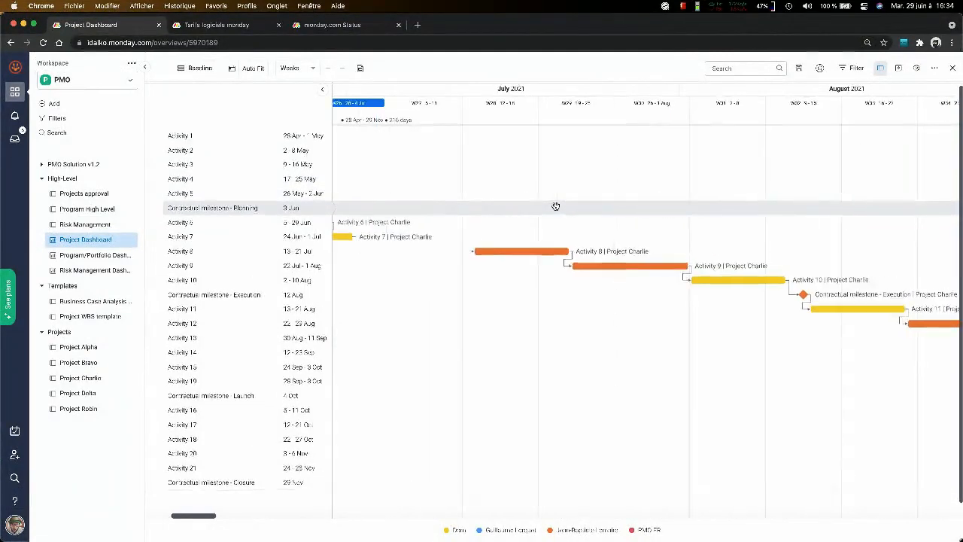
scroll(556, 206, right, 5)
scroll(555, 207, right, 10)
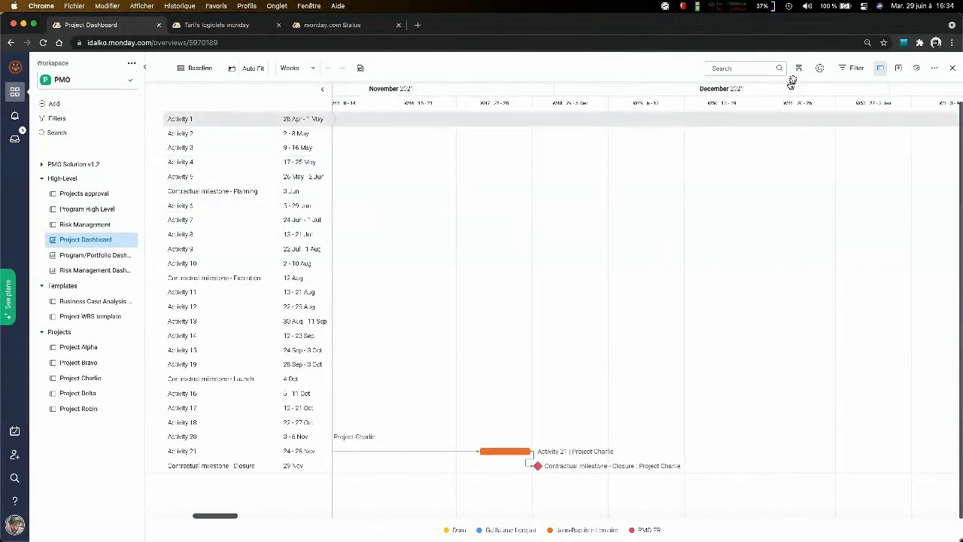
- Trace Project Charlie's task dependencies backward from the Closure milestone to Activity 6 in June
scroll(730, 340, left, 2)
scroll(729, 340, left, 10)
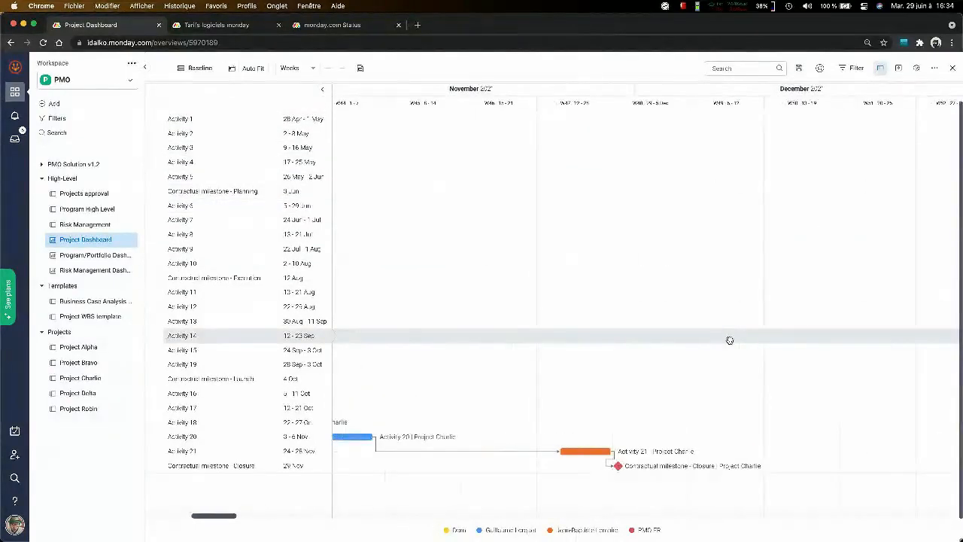
scroll(747, 334, left, 10)
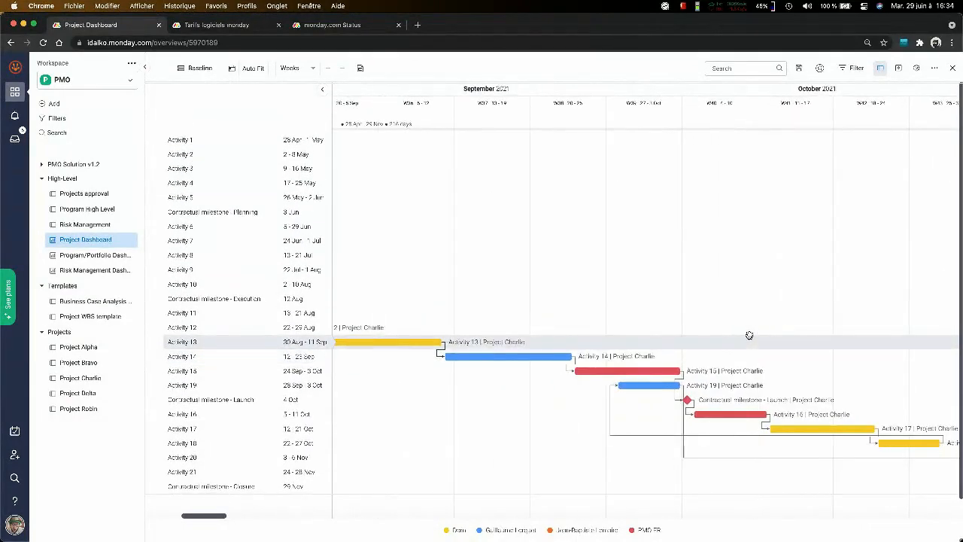
scroll(748, 335, left, 2)
scroll(392, 230, left, 10)
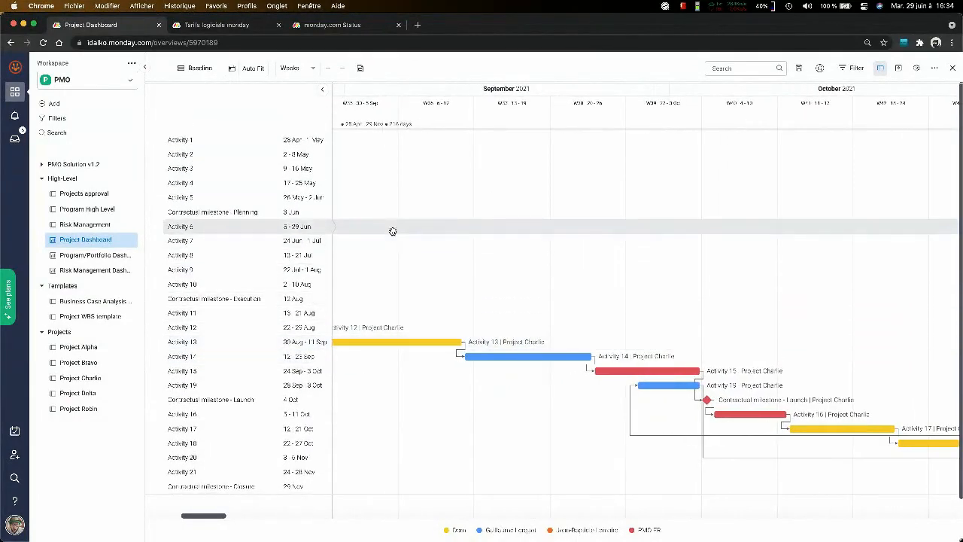
scroll(392, 231, down, 1)
scroll(392, 231, left, 2)
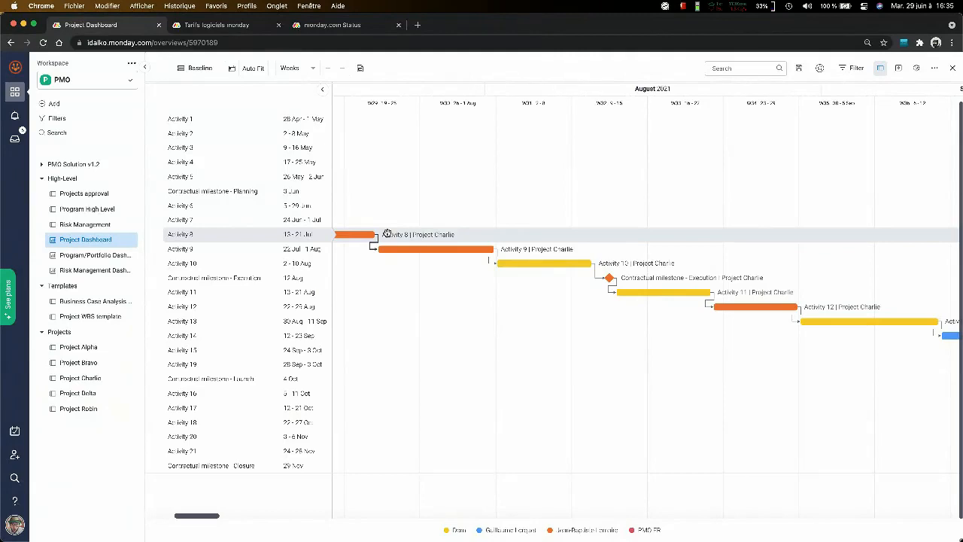
scroll(520, 221, left, 10)
scroll(520, 221, up, 1)
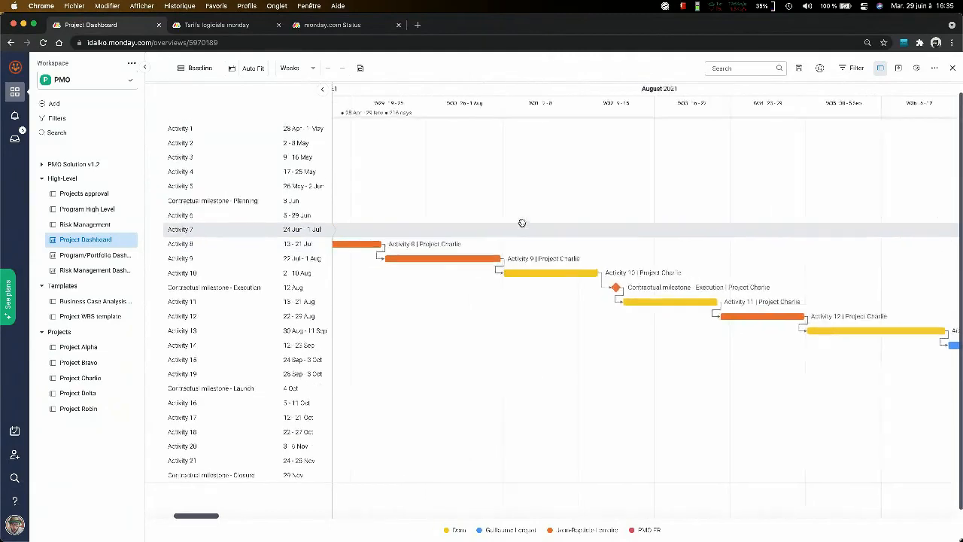
scroll(523, 223, left, 10)
scroll(522, 223, down, 1)
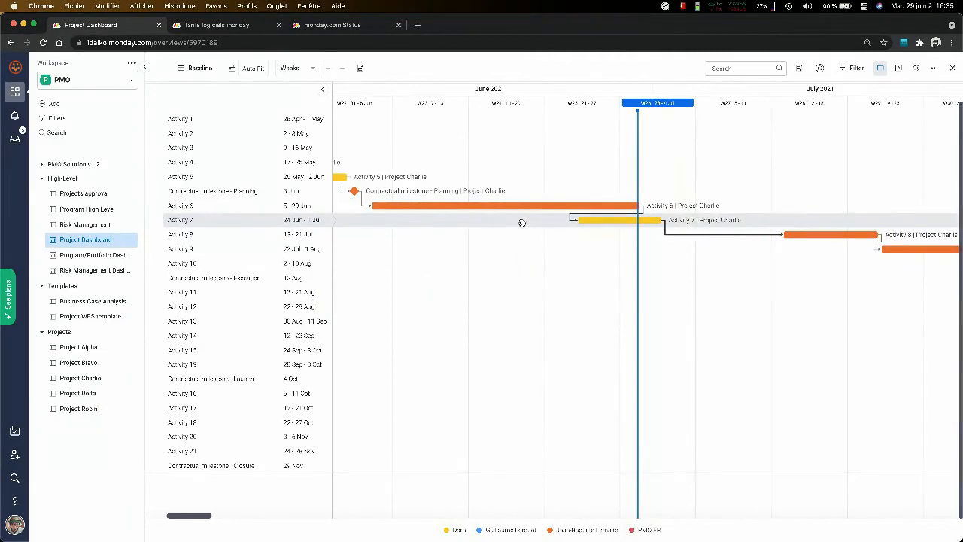
- Examine the dependencies around the Execution and Launch milestones, including the links between Activities 14 and 19
scroll(523, 223, up, 1)
scroll(522, 223, right, 10)
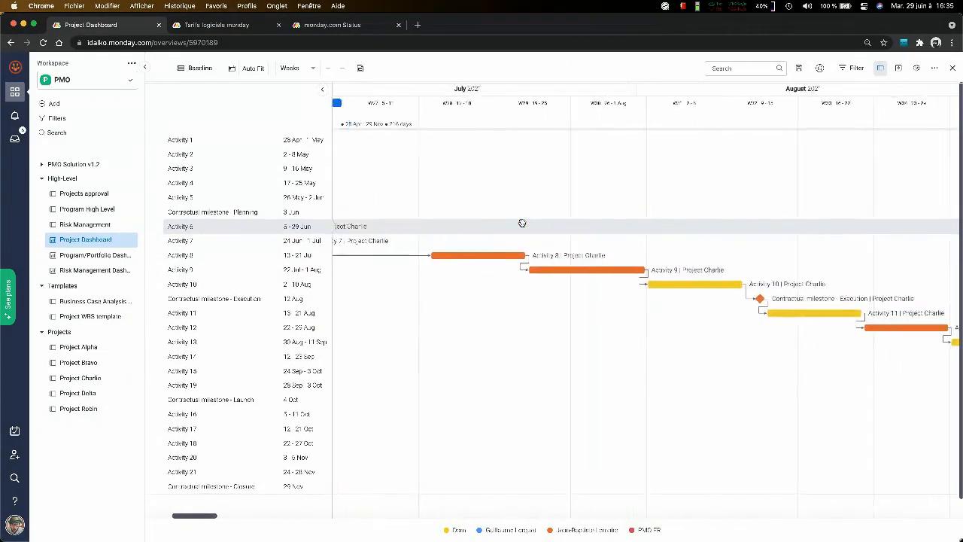
scroll(523, 223, down, 1)
scroll(522, 223, right, 8)
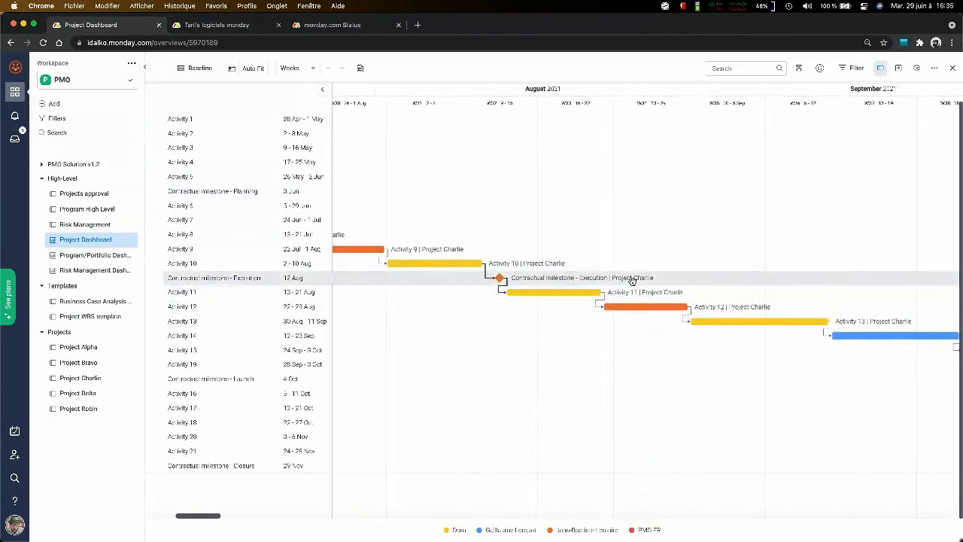
scroll(632, 281, right, 10)
scroll(632, 281, up, 1)
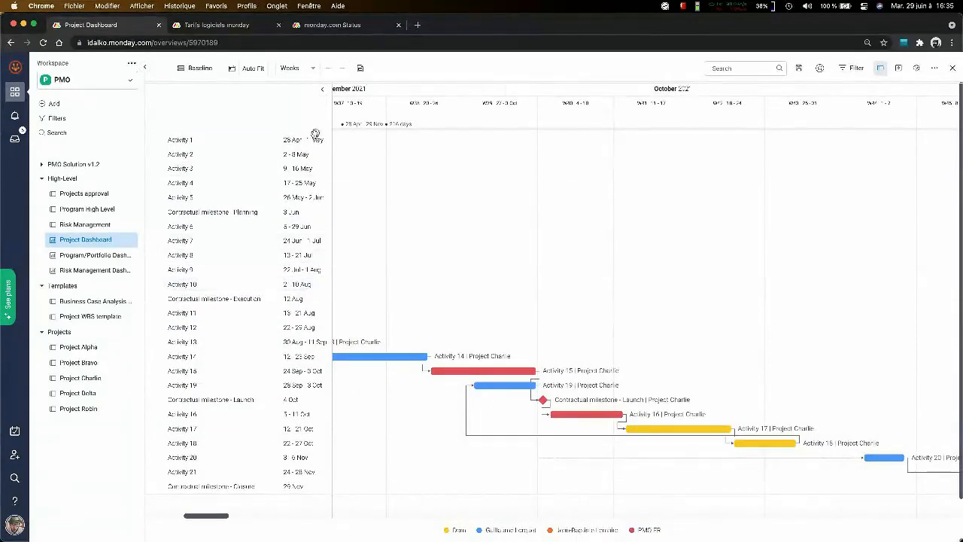
scroll(722, 278, left, 3)
scroll(721, 279, down, 1)
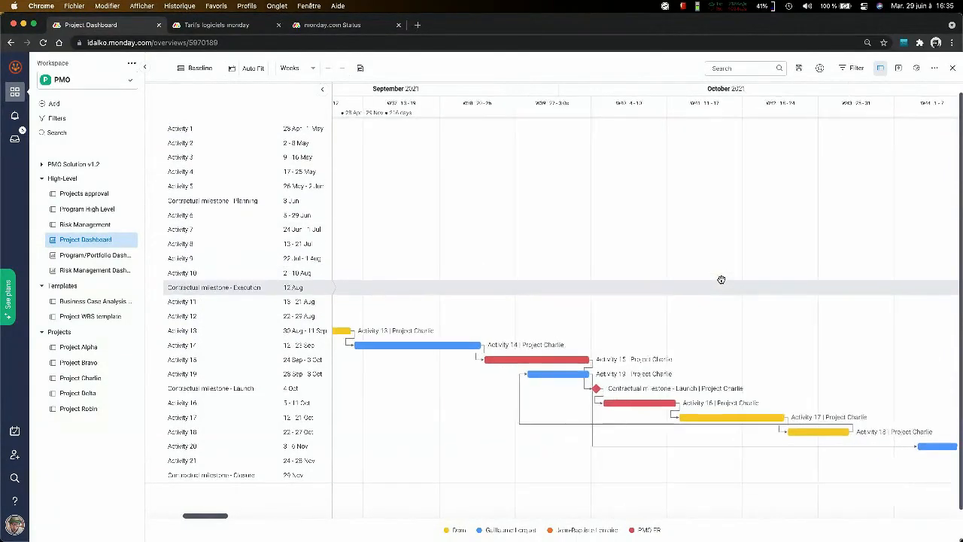
scroll(721, 280, left, 10)
scroll(721, 279, up, 1)
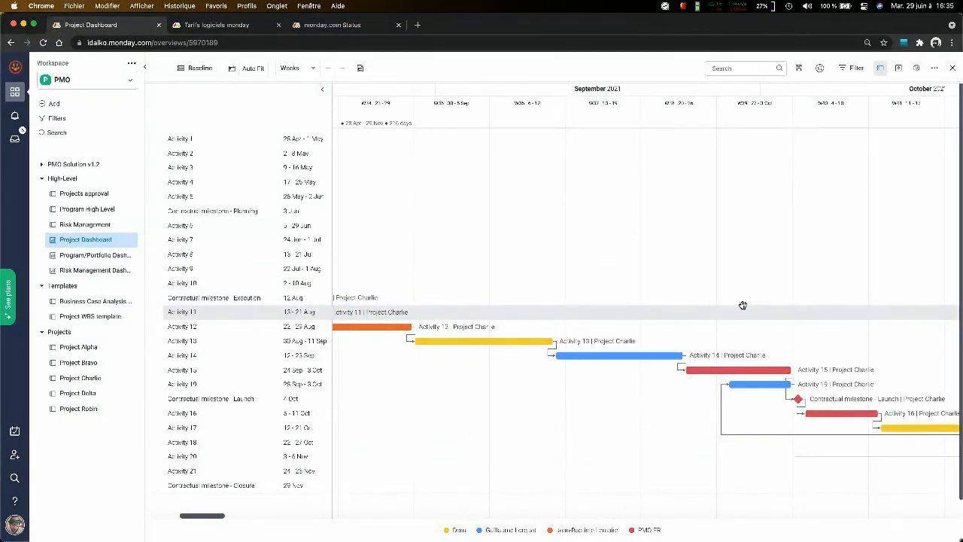
- Change the Gantt time scale to Months and look over Project Charlie's whole schedule
click(261, 72)
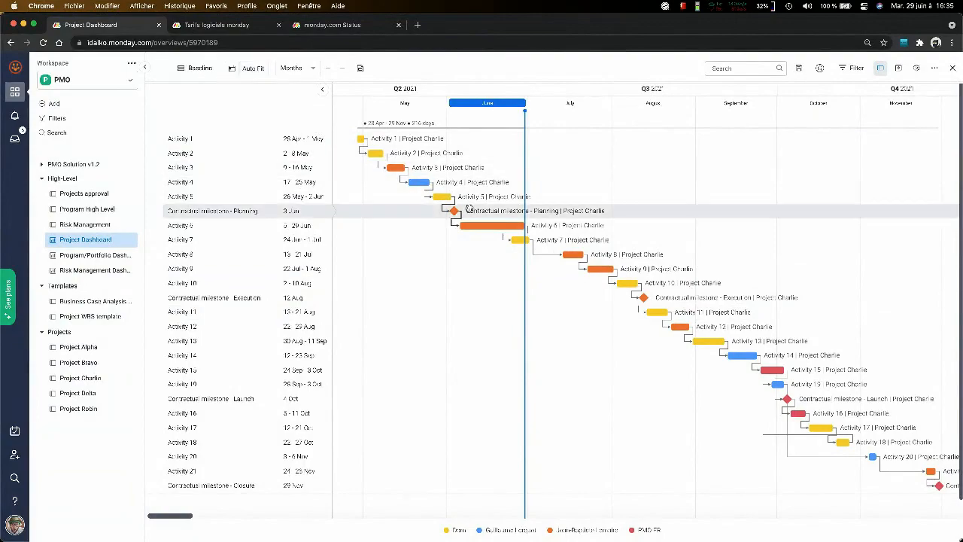
scroll(469, 209, right, 1)
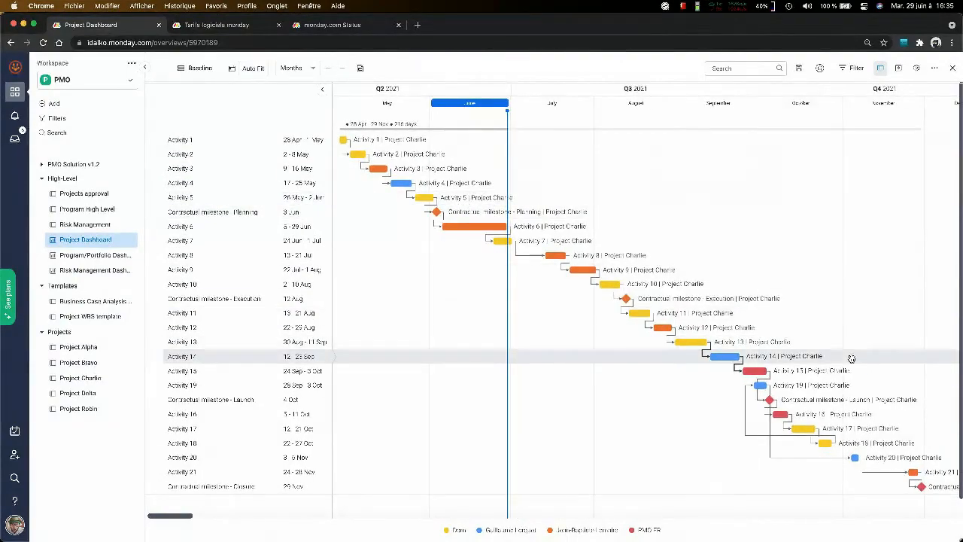
scroll(848, 352, right, 3)
scroll(851, 359, left, 3)
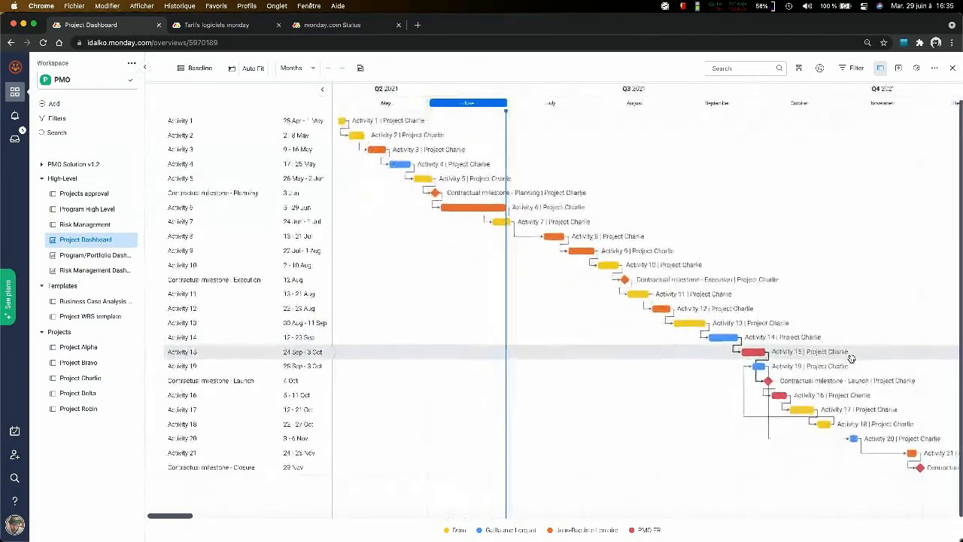
- Reduce the page zoom to 80% and look over Project Charlie's Gantt schedule from Activity 1 to the Closure milestone
key(super+minus)
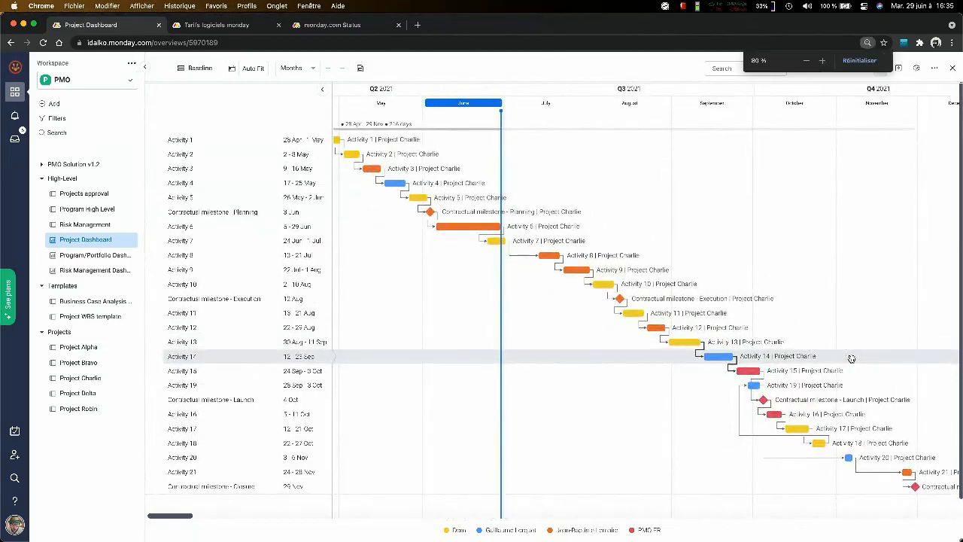
key(super+minus)
key(super+minus)
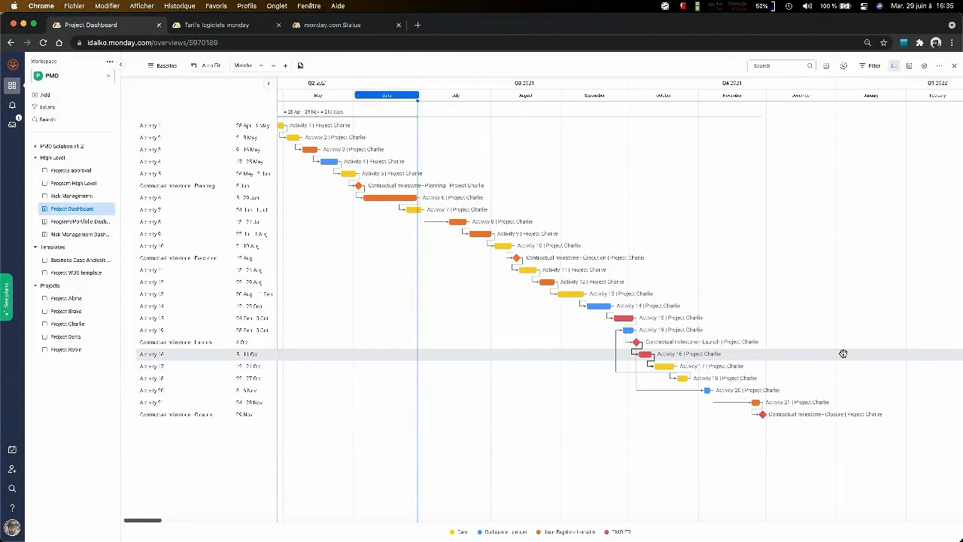
scroll(844, 354, left, 2)
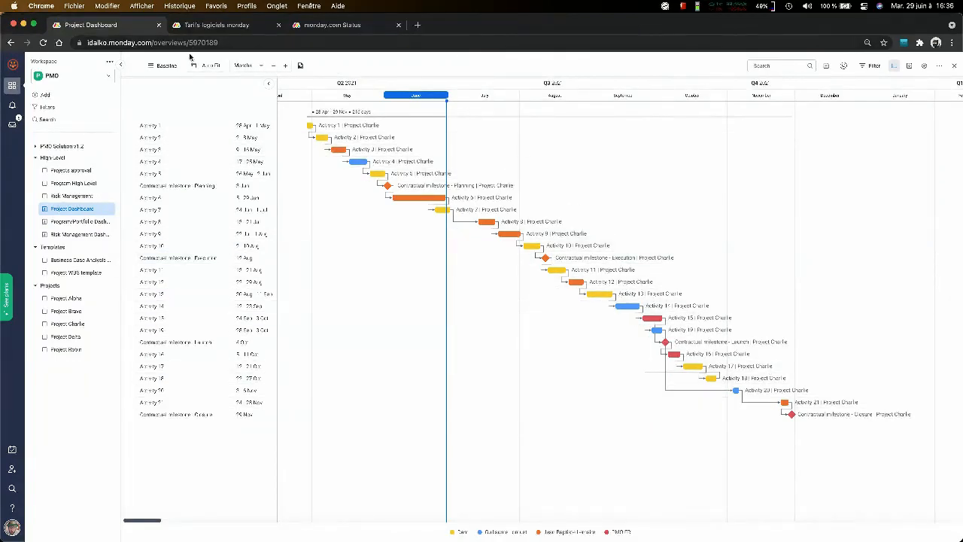
- View the Gantt's baseline settings without changing them, and auto-fit Project Charlie's timeline
click(168, 65)
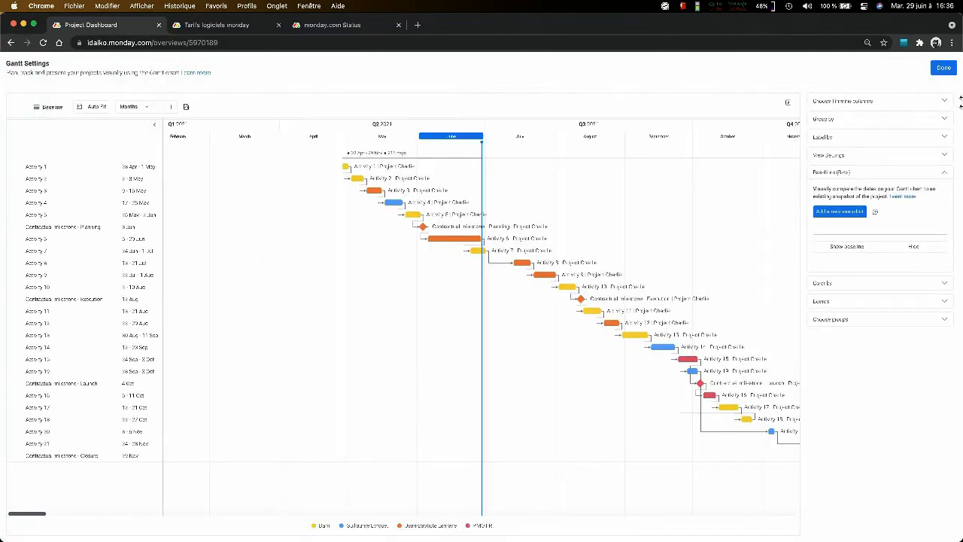
click(942, 67)
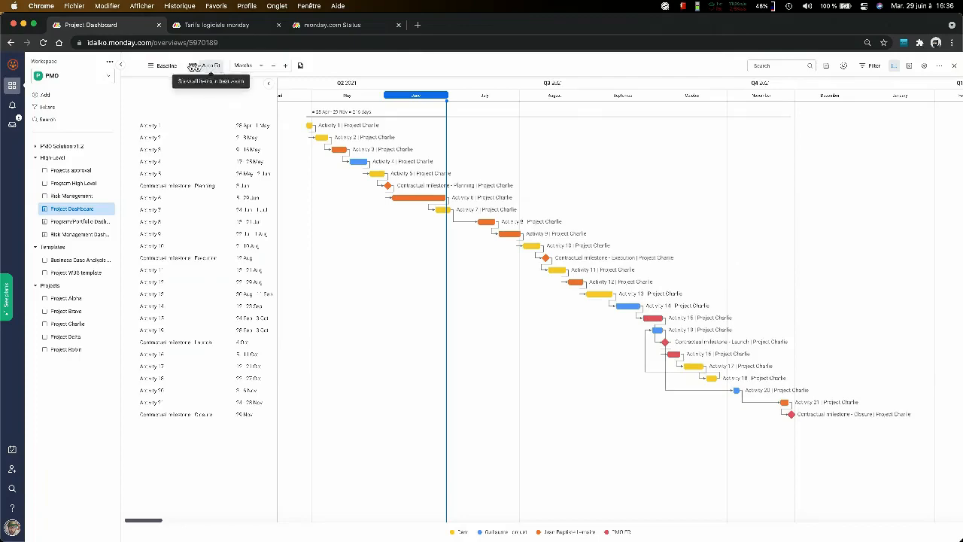
click(192, 66)
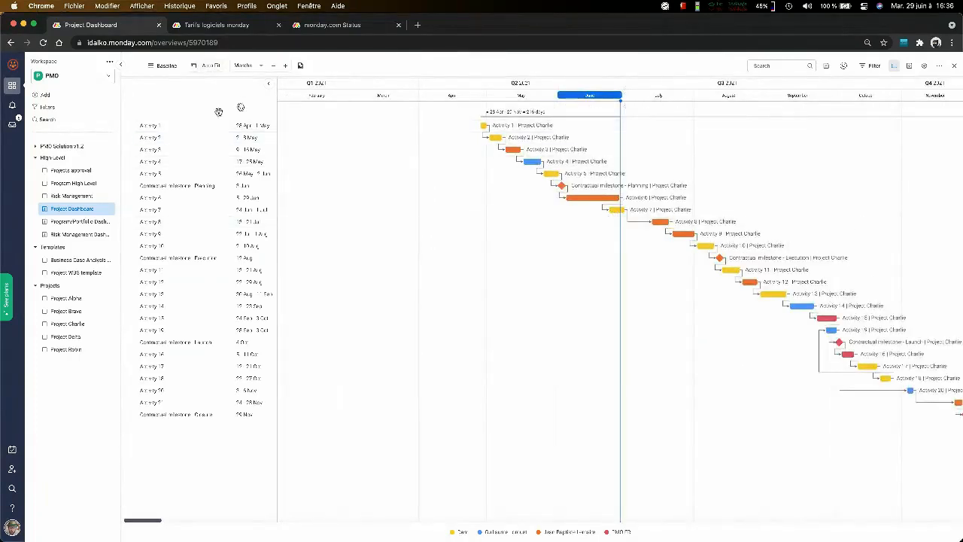
click(210, 65)
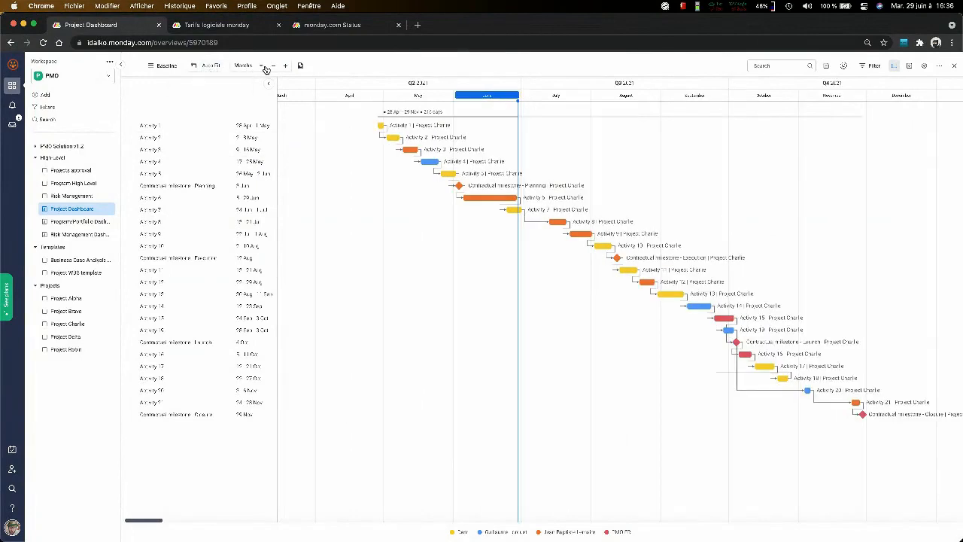
- Change the Gantt time scale to Quarters and look over Project Charlie's schedule with the page enlarged
click(264, 67)
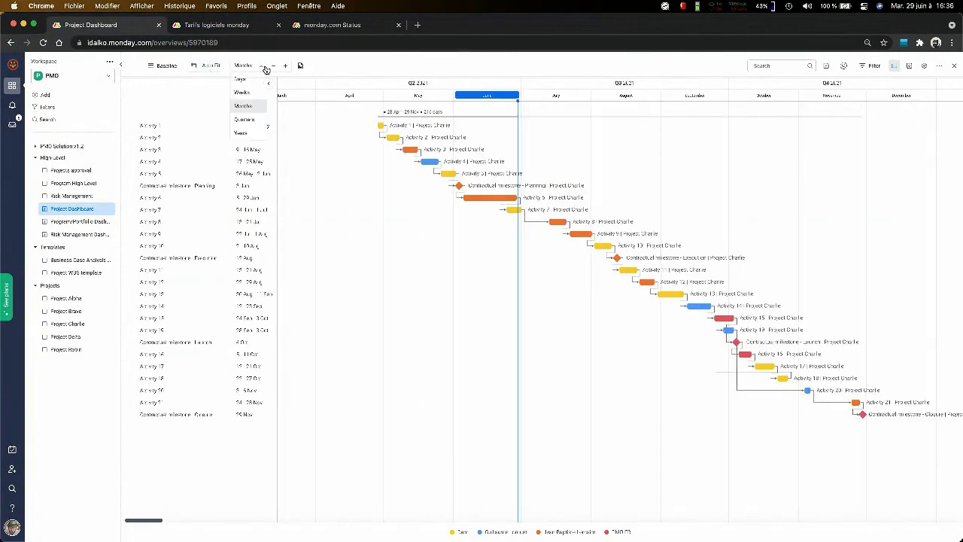
click(256, 119)
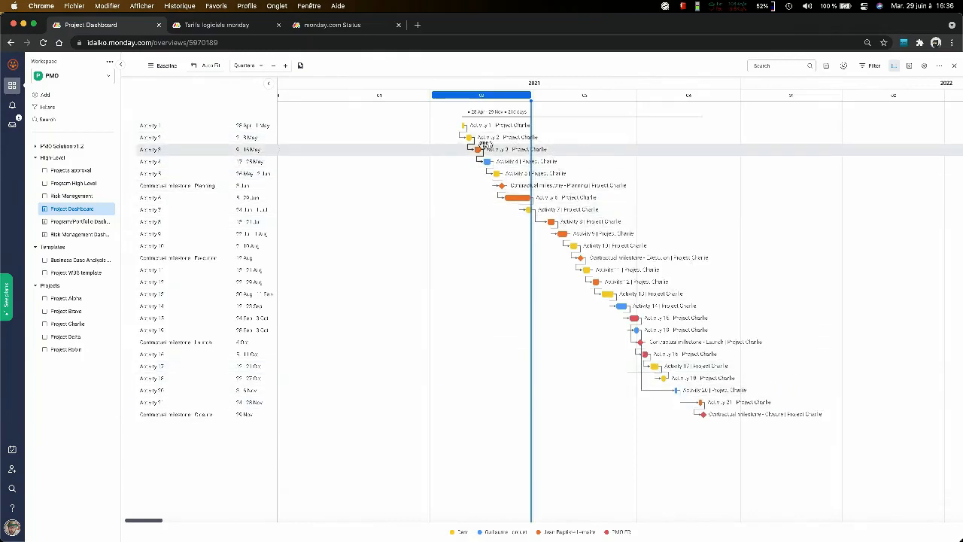
key(super+plus)
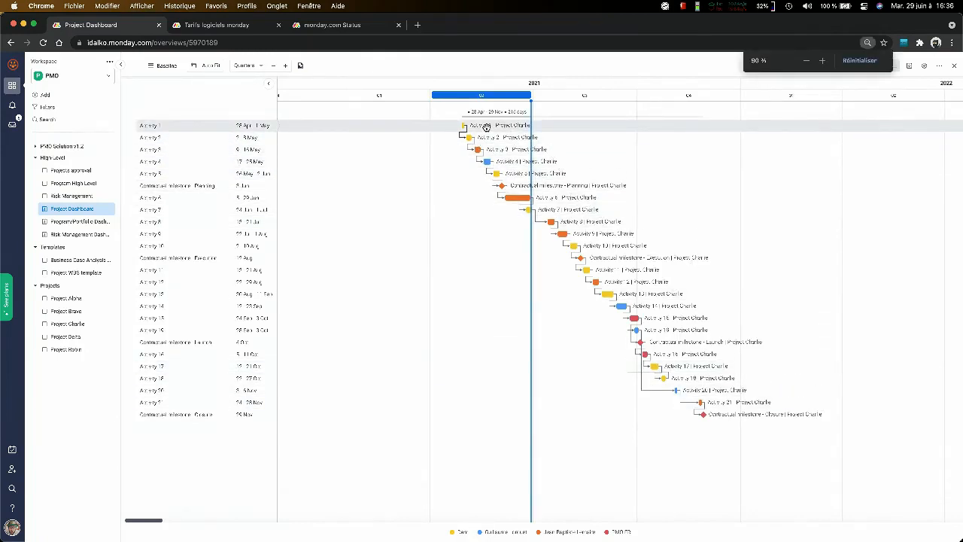
key(super+plus)
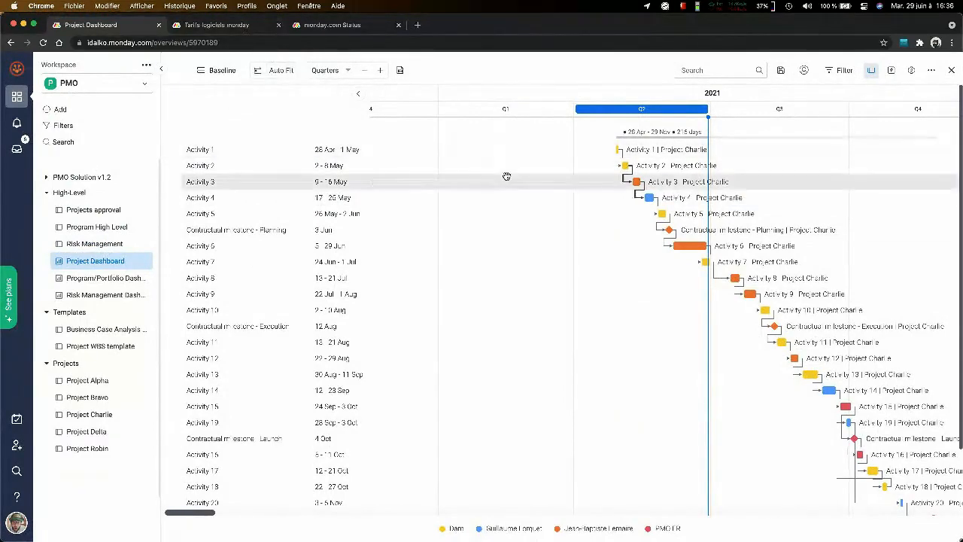
scroll(506, 176, right, 5)
scroll(507, 176, right, 3)
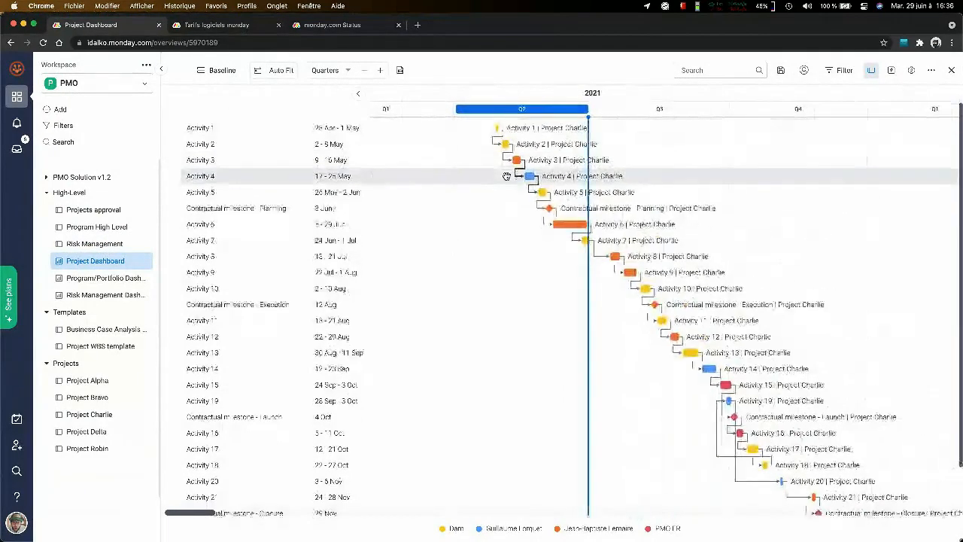
scroll(506, 176, down, 5)
- Set the Gantt time scale back to Months and auto-fit the timeline to view Project Charlie's tasks through the Closure milestone
click(350, 71)
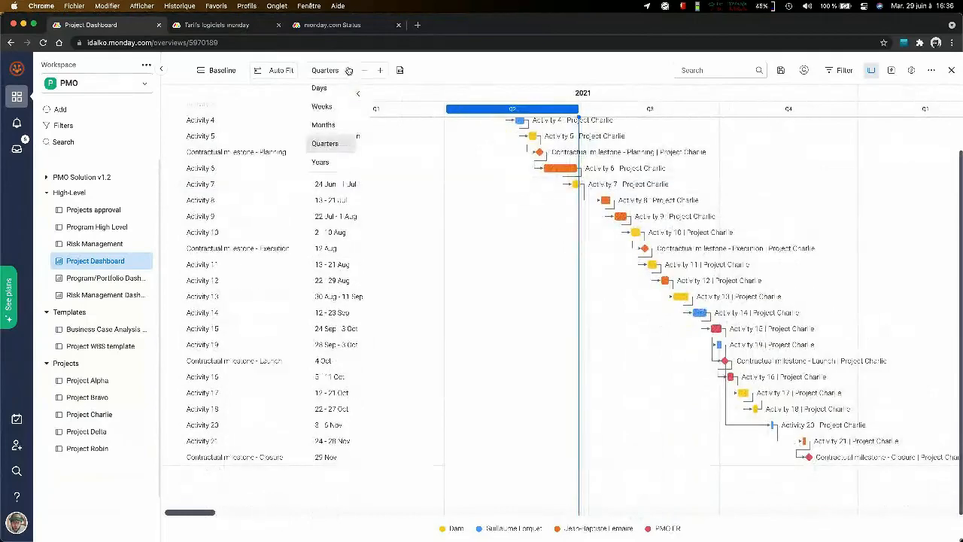
click(337, 127)
scroll(580, 182, right, 3)
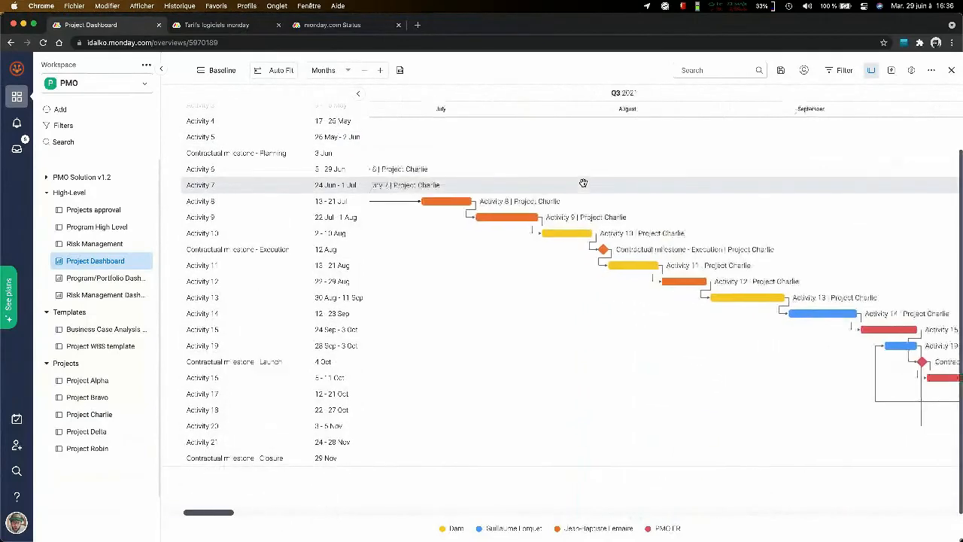
click(293, 71)
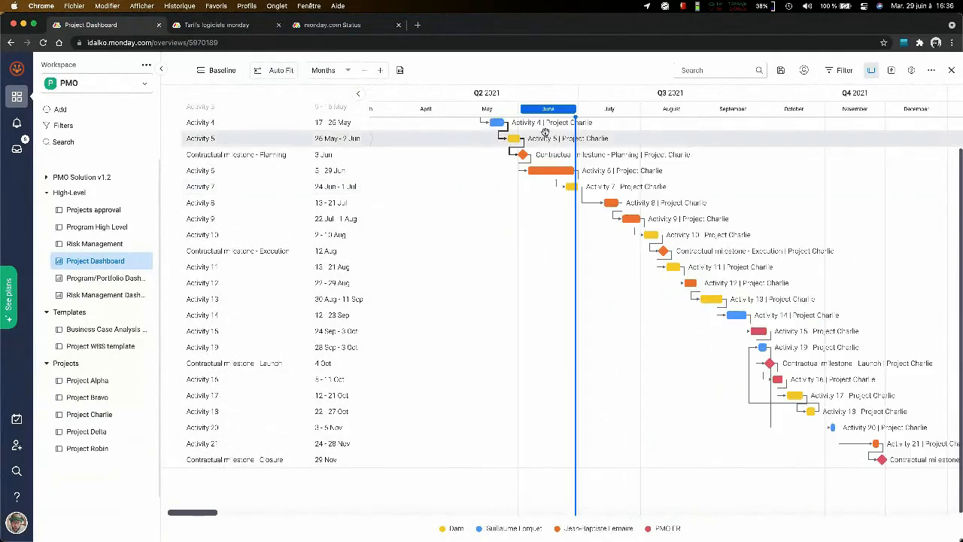
scroll(546, 131, up, 2)
scroll(545, 132, right, 2)
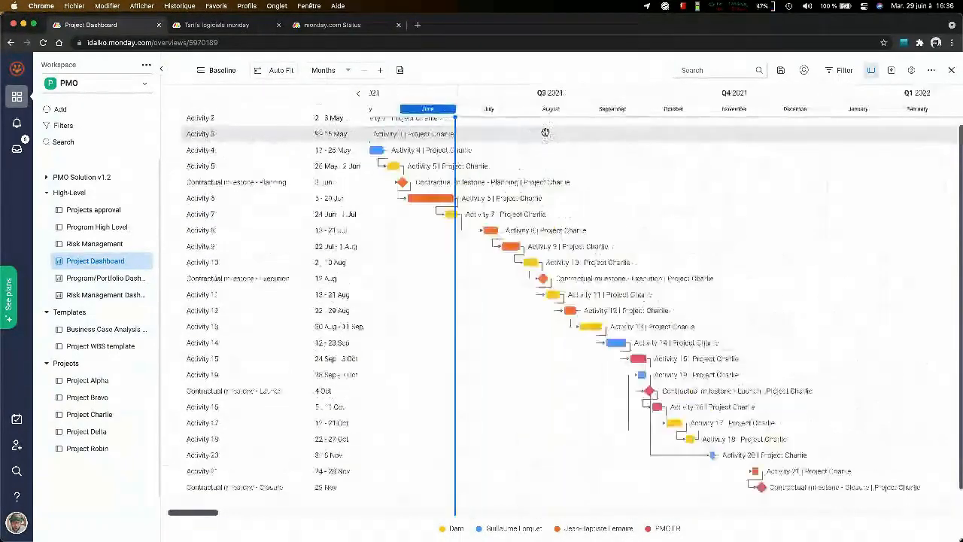
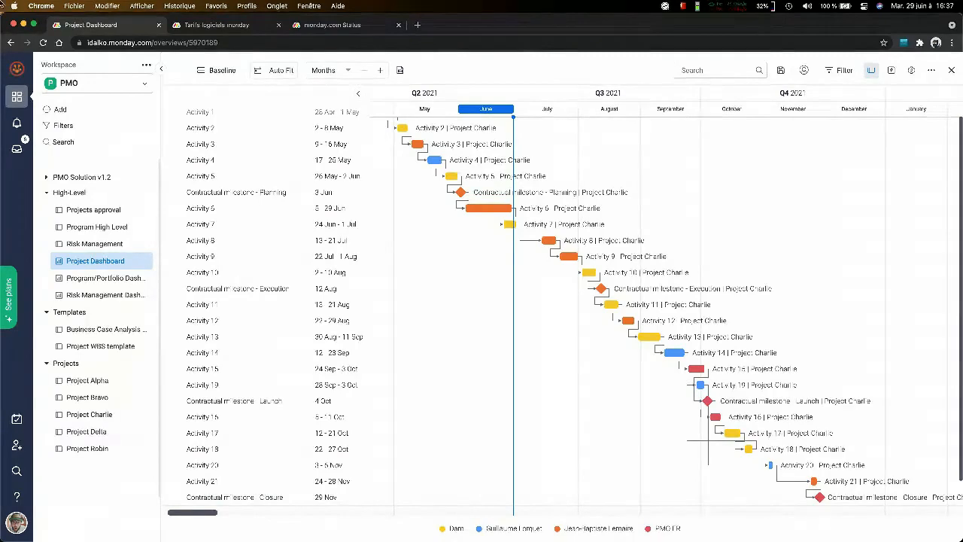
- Search Google for "youtube idalko" in a new browser tab and look through the results for iDalko's YouTube channel
click(417, 24)
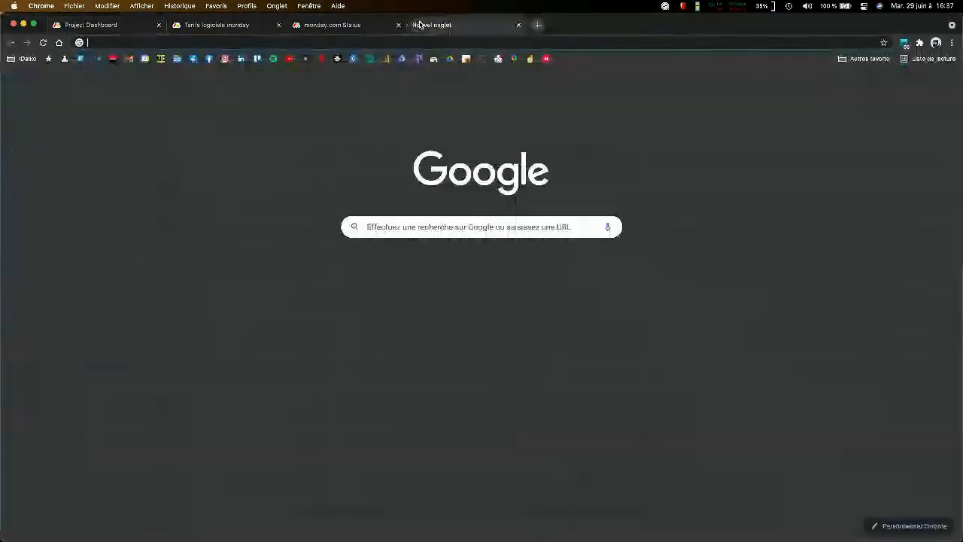
text(youtube idalko)
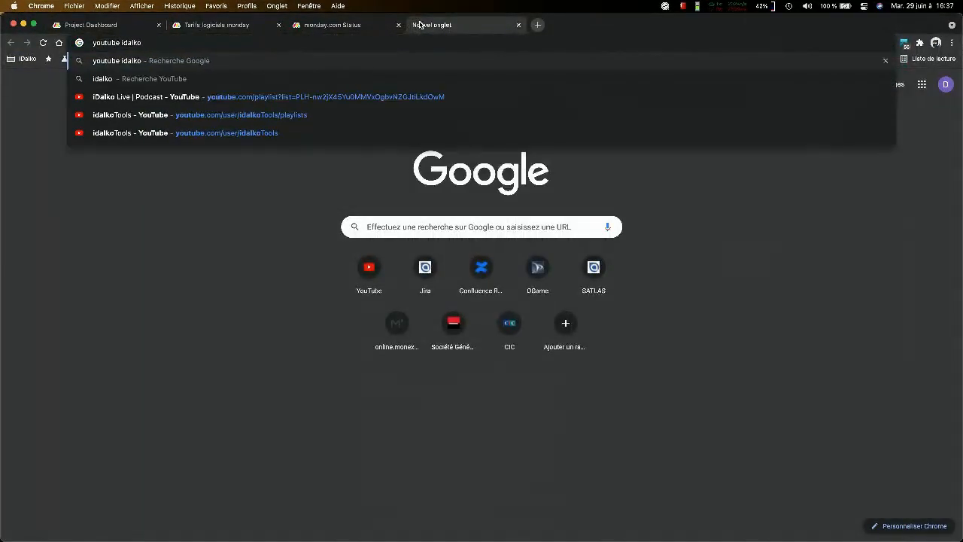
key(Return)
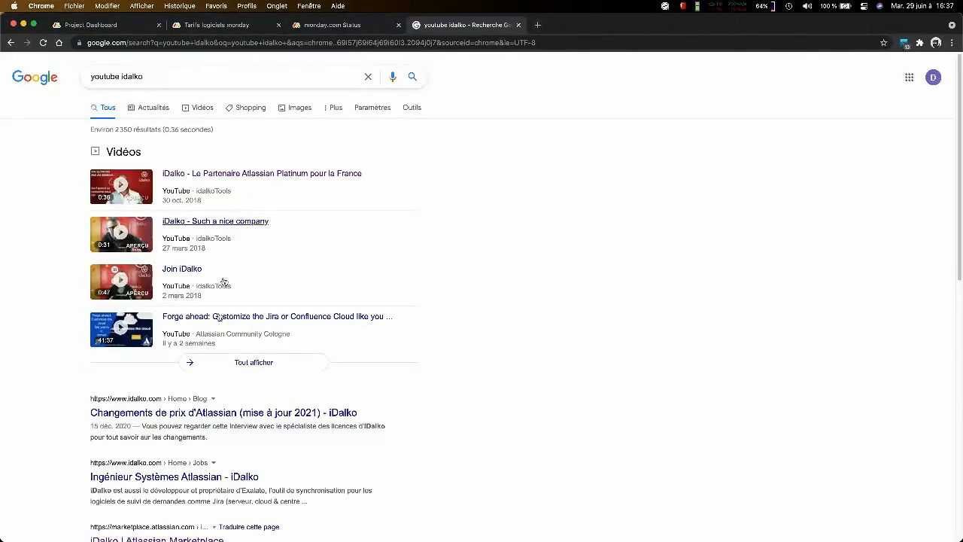
scroll(198, 419, down, 10)
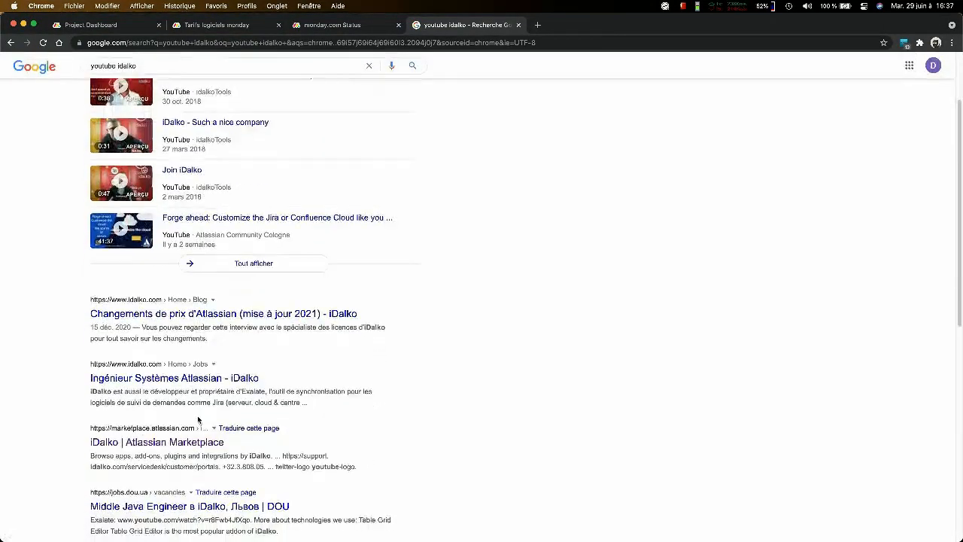
scroll(198, 419, up, 1)
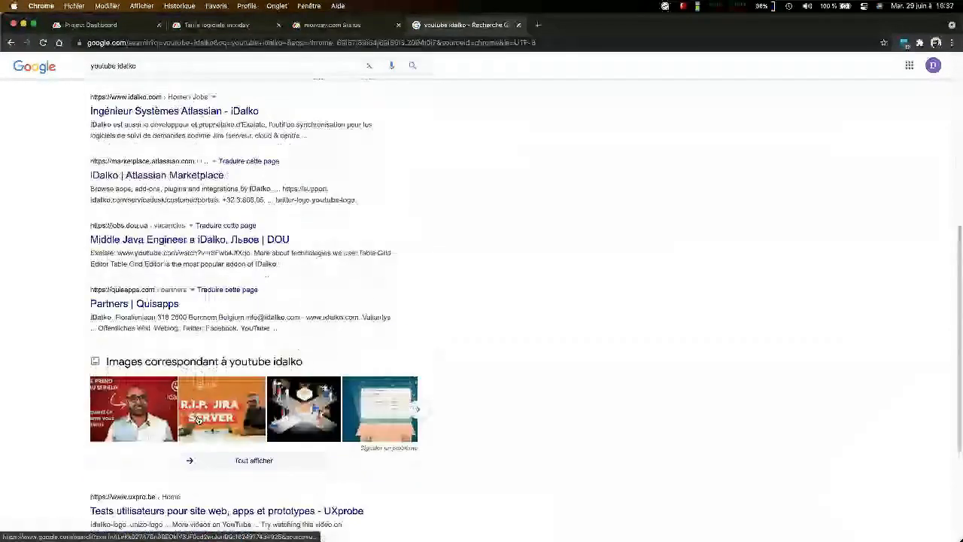
scroll(197, 419, up, 4)
scroll(181, 422, down, 8)
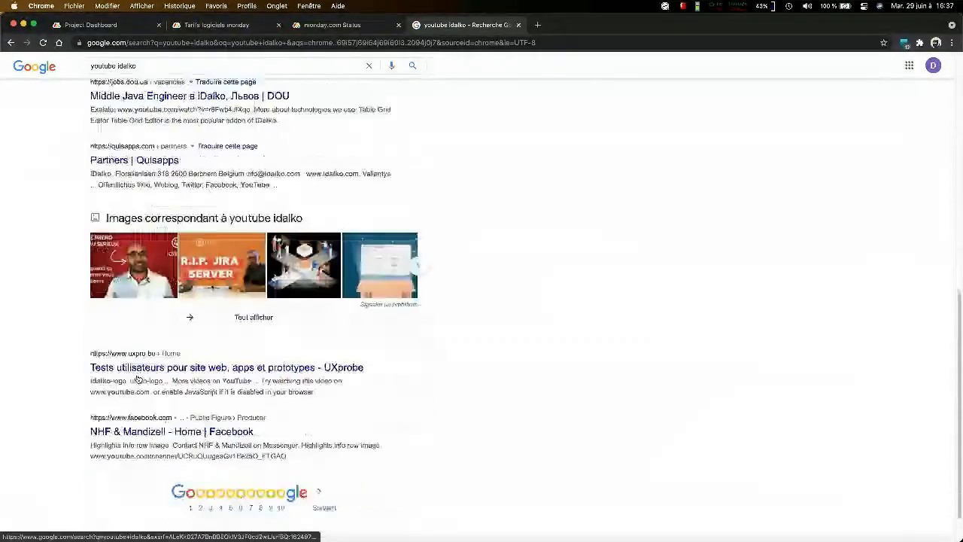
scroll(138, 378, up, 10)
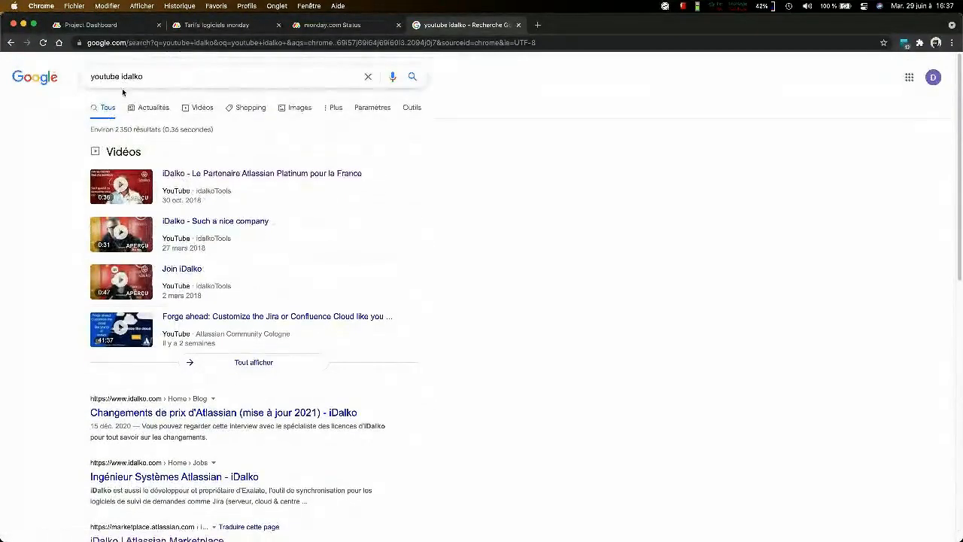
- Shorten the Google search to "youtube" and open the YouTube site from the results in a separate tab
click(166, 76)
key(BackSpace)
key(BackSpace)
key(BackSpace)
key(BackSpace)
key(BackSpace)
key(BackSpace)
key(BackSpace)
key(Return)
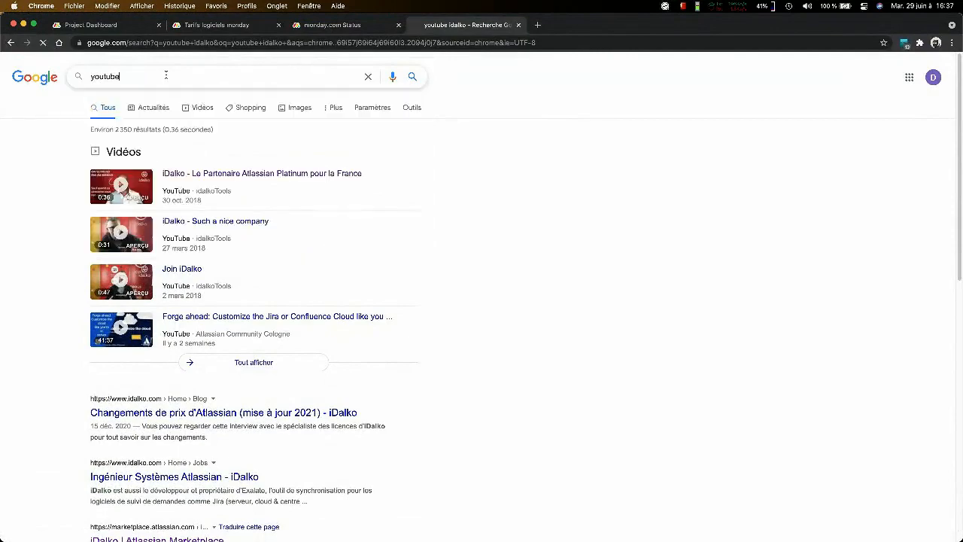
middle_click(109, 160)
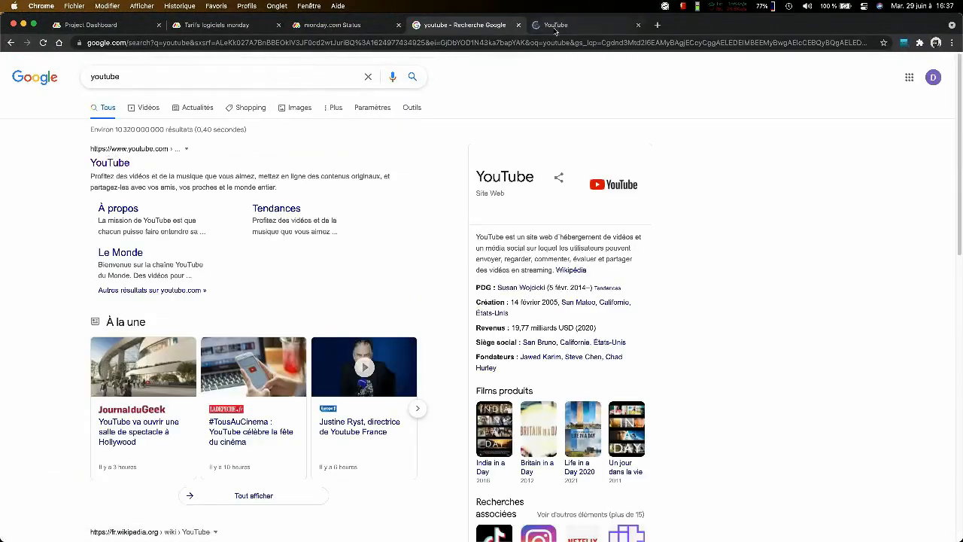
click(557, 29)
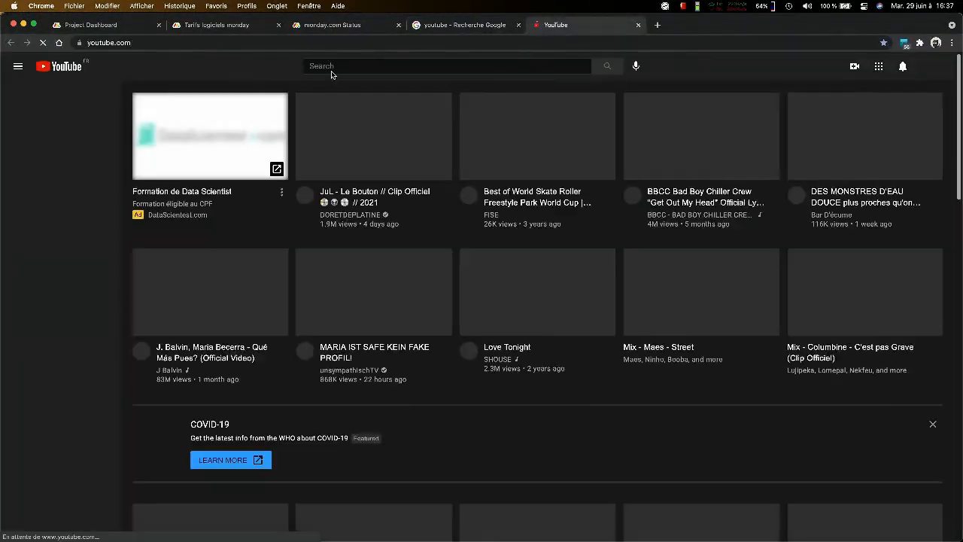
- Search YouTube for "idalko" and open the idalkoTools channel
click(331, 67)
text(idalko)
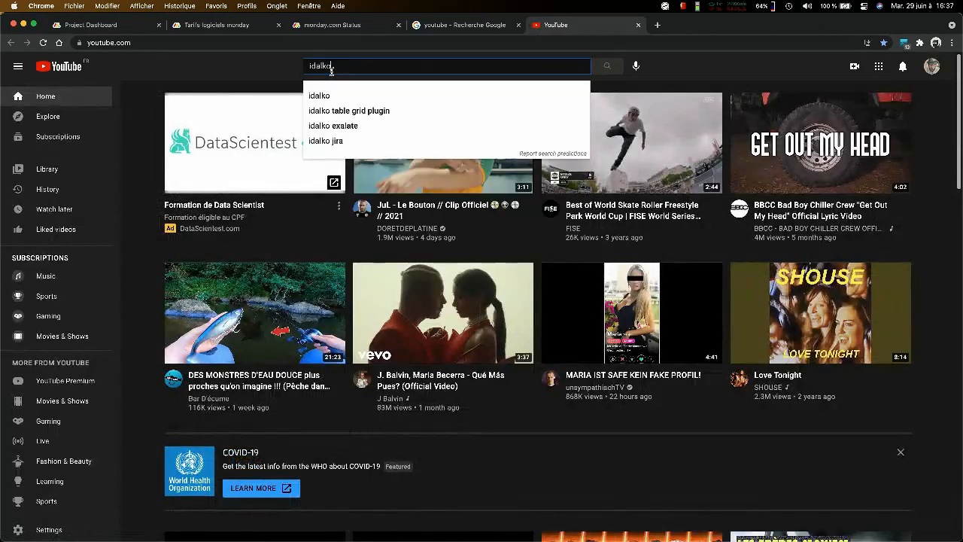
click(330, 97)
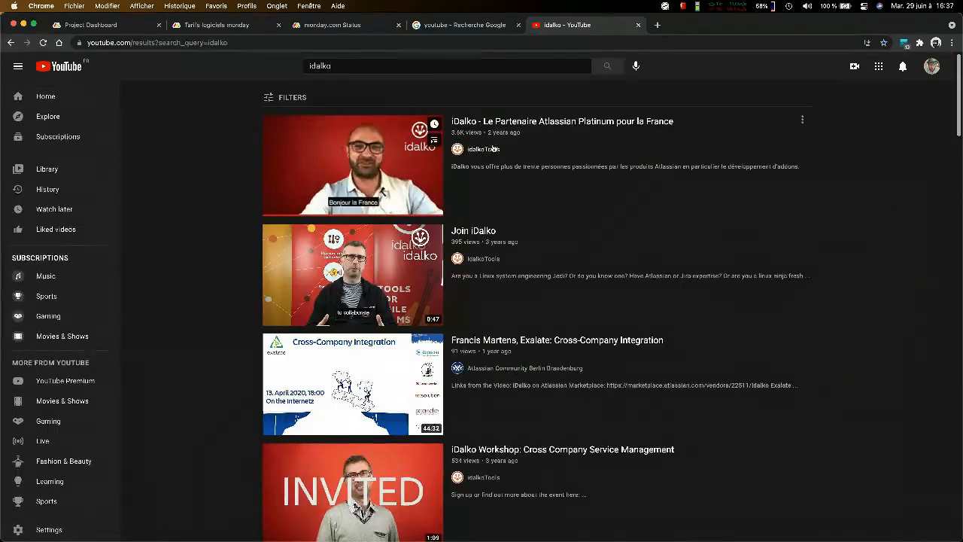
click(484, 150)
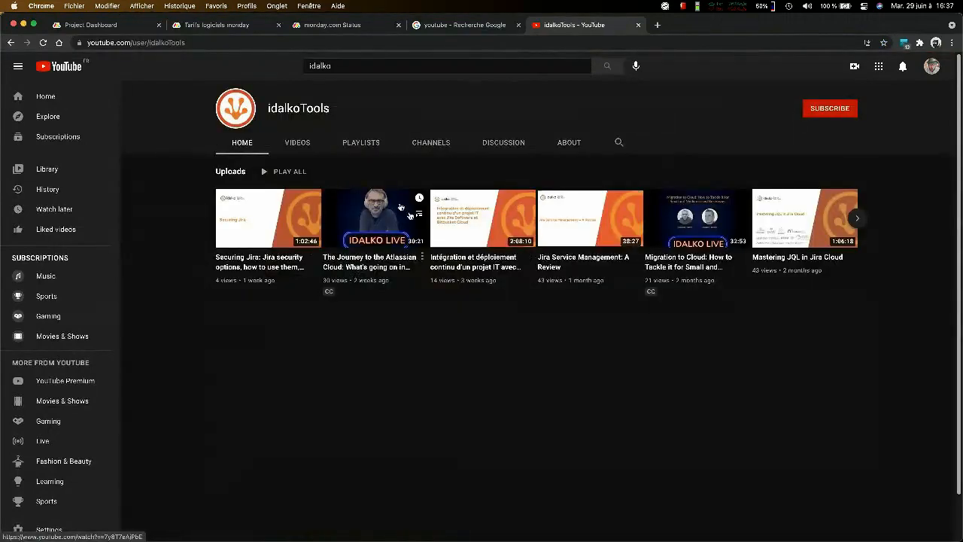
- Open the Workshops playlist of the idalkoTools channel, select its web address and pause the first video
click(350, 142)
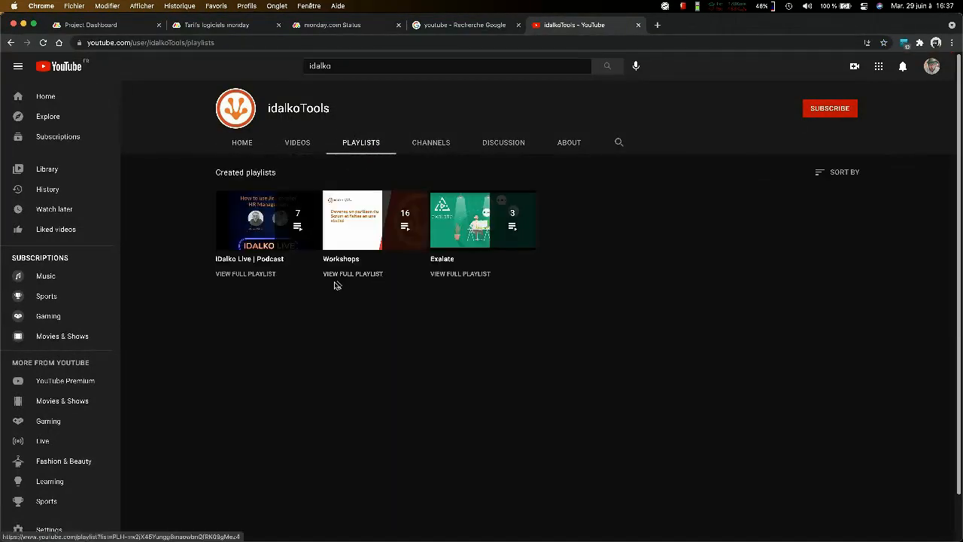
click(358, 268)
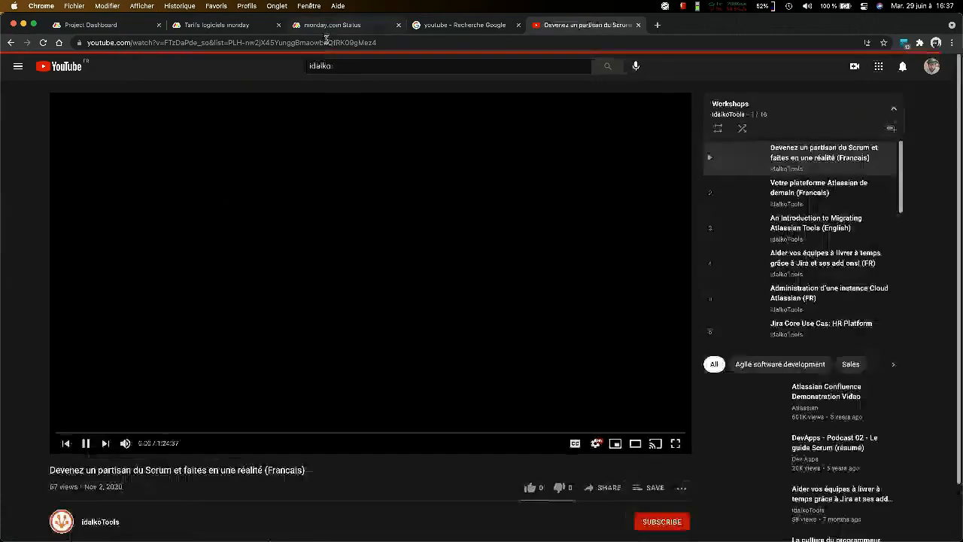
click(476, 43)
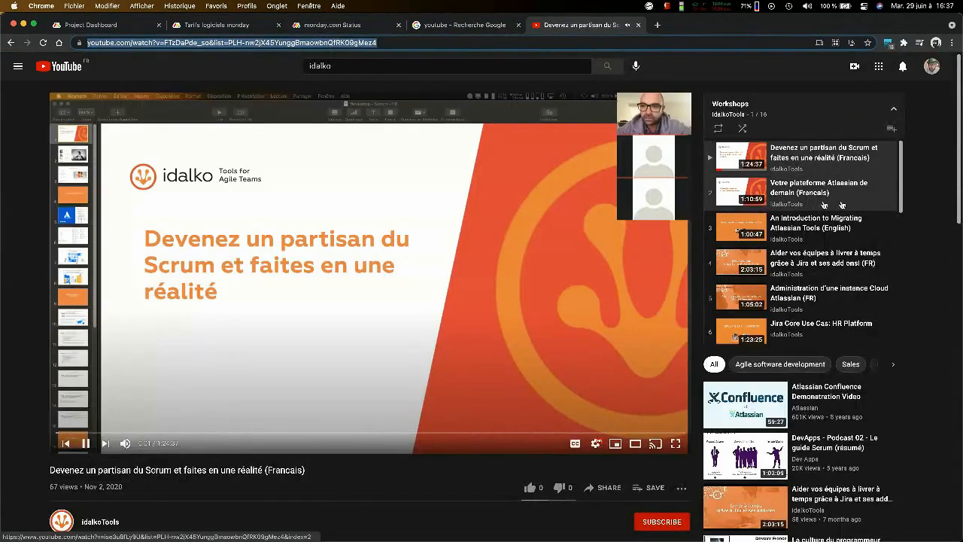
click(86, 445)
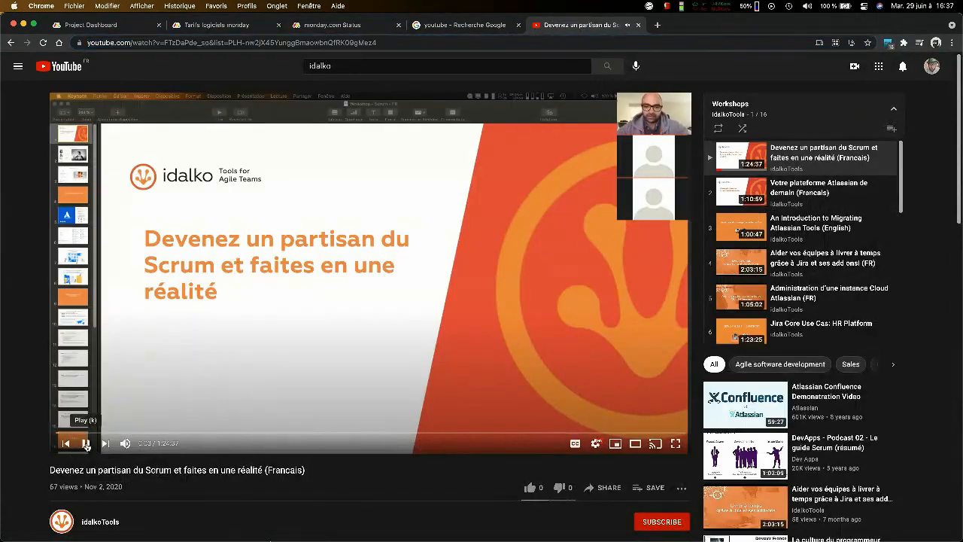
- Look through the workshop videos listed in the idalkoTools Workshops playlist
scroll(812, 199, down, 5)
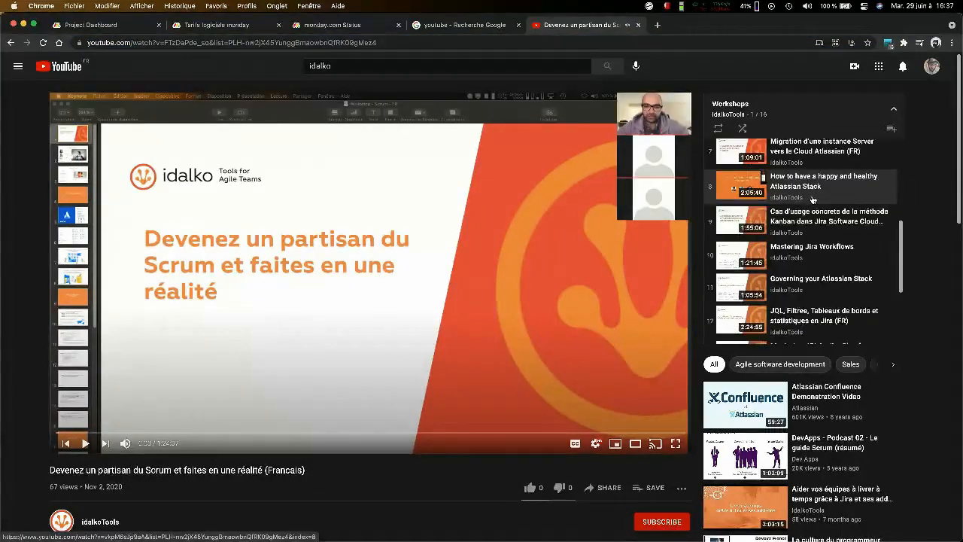
scroll(813, 199, down, 4)
scroll(813, 200, down, 1)
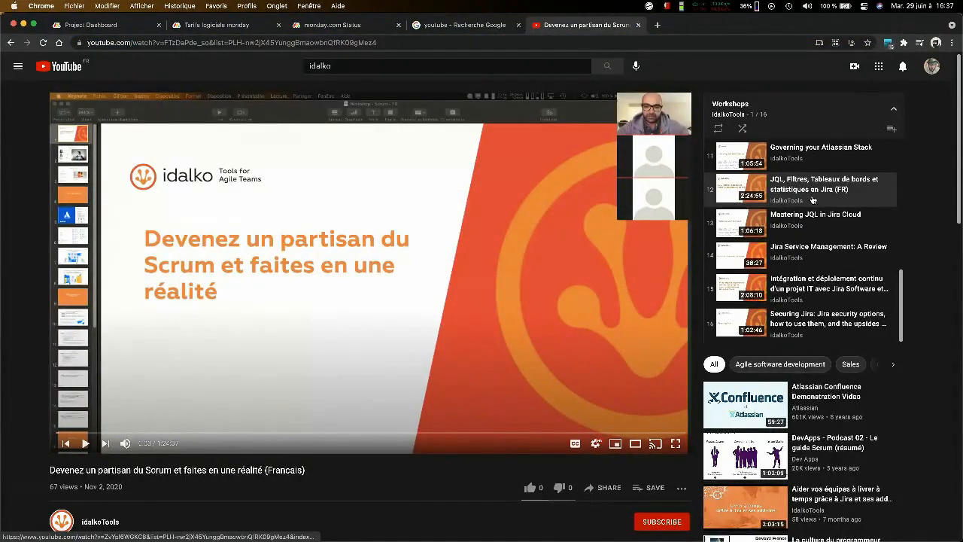
scroll(813, 199, up, 9)
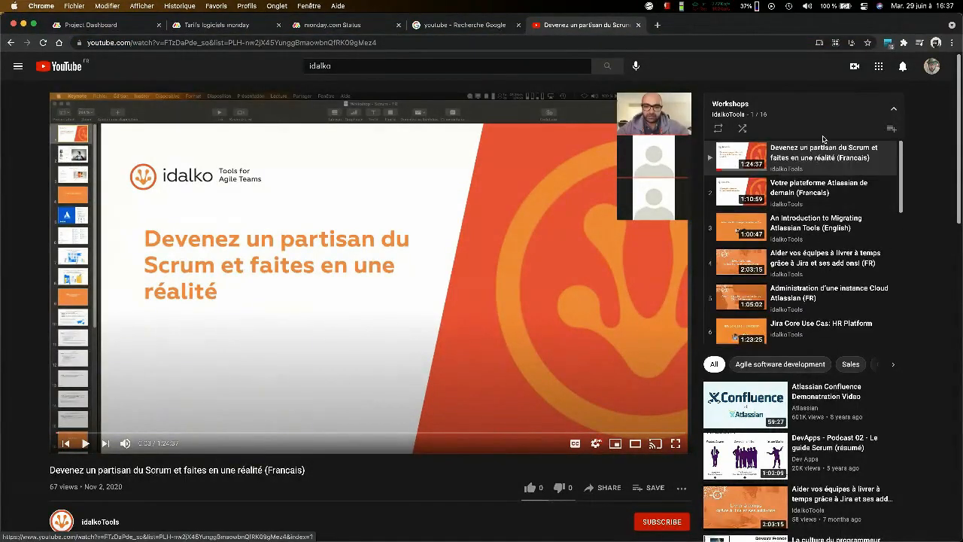
scroll(831, 201, down, 3)
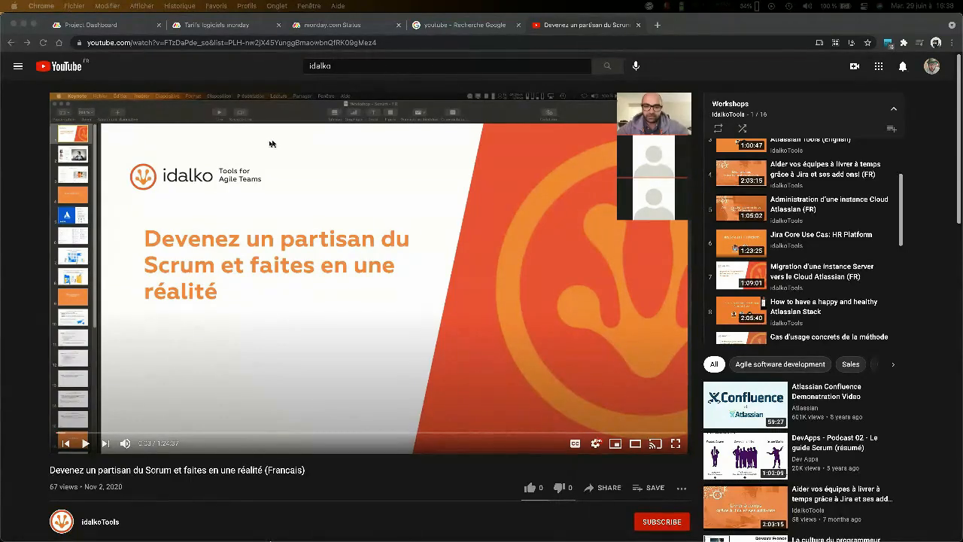
- Return to the monday.com Project Dashboard and set the Gantt time scale to Quarters
click(334, 30)
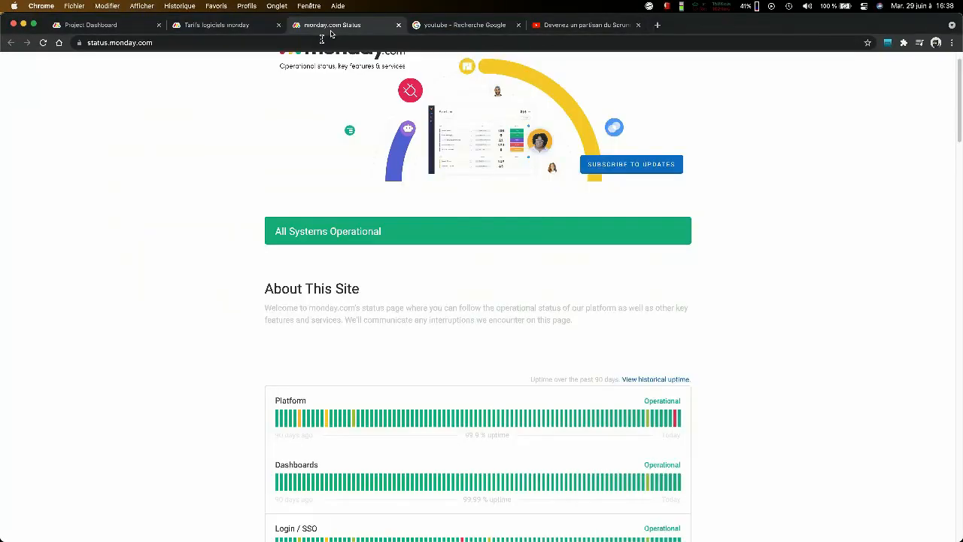
click(147, 27)
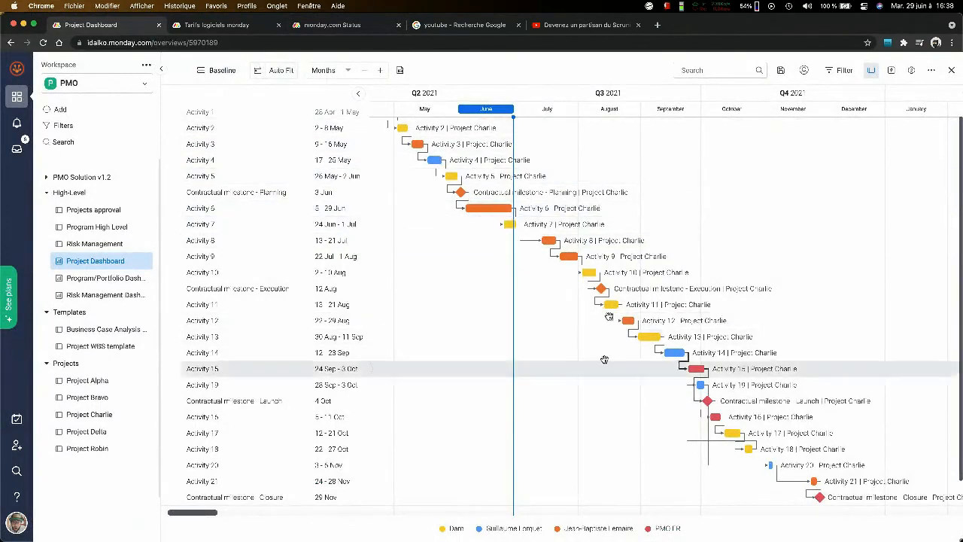
scroll(532, 248, up, 3)
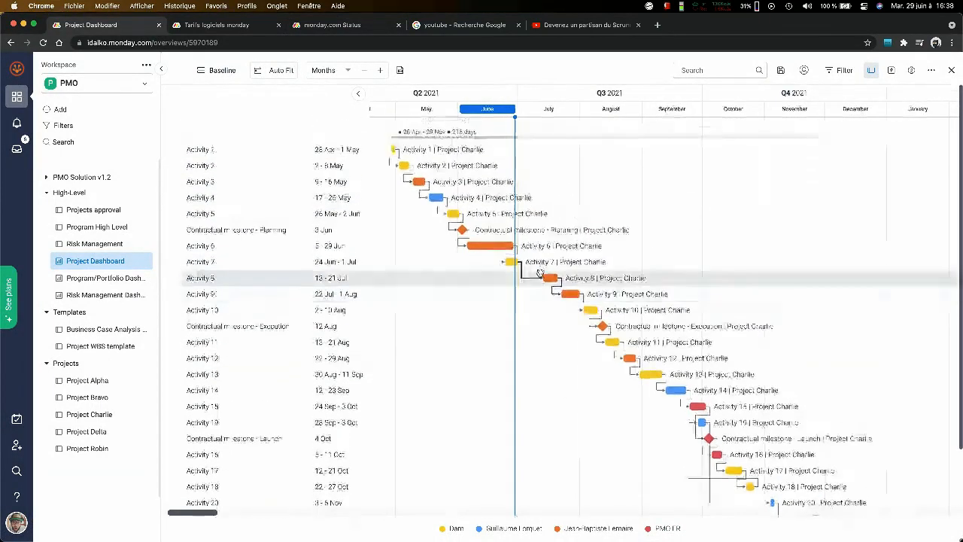
click(346, 71)
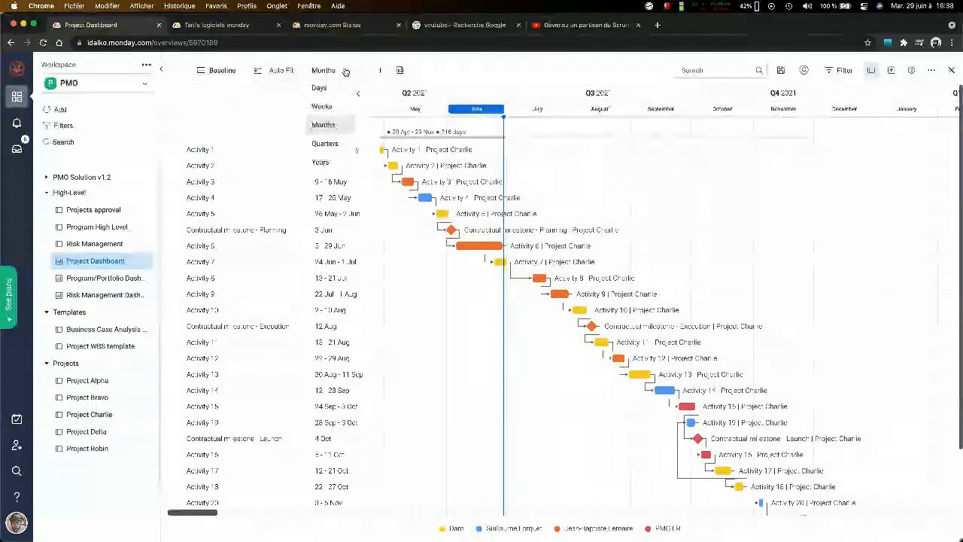
click(335, 145)
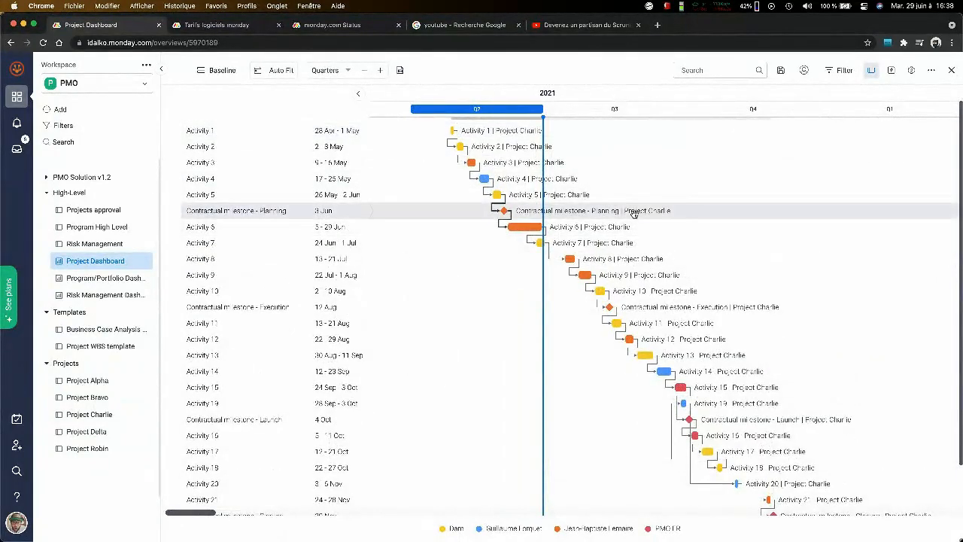
- Set the Gantt time scale to Years and look over Project Charlie's schedule across 2021 and 2022
click(343, 71)
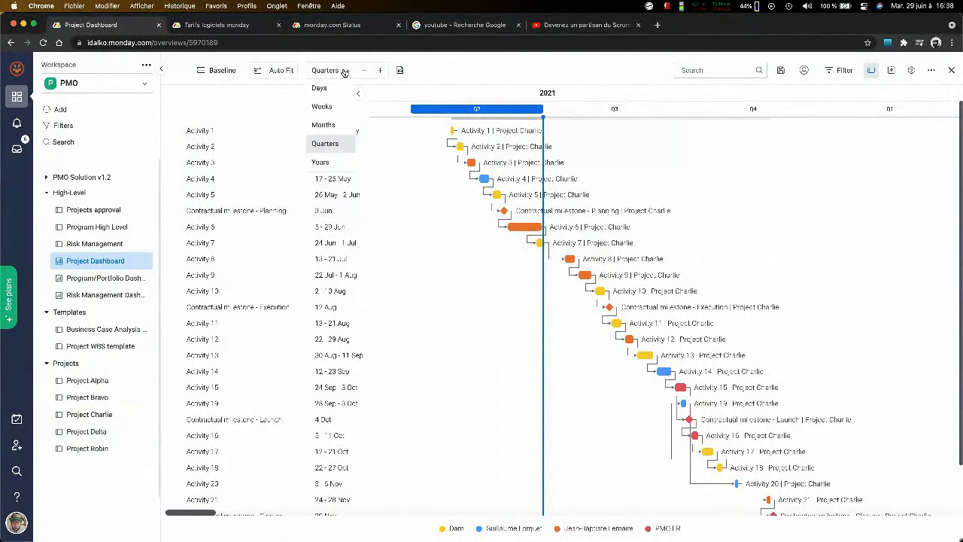
click(321, 163)
scroll(669, 204, down, 1)
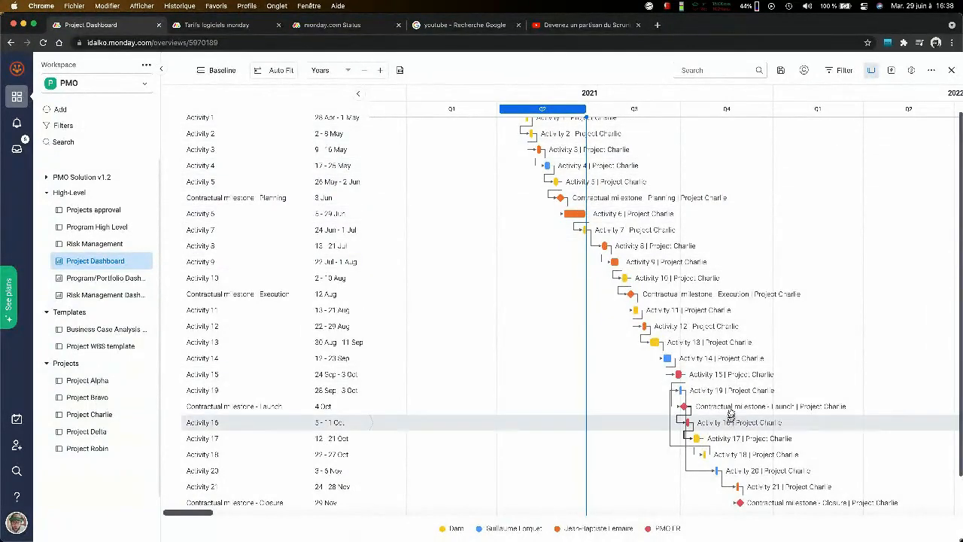
scroll(844, 219, right, 2)
scroll(844, 218, up, 1)
scroll(851, 216, right, 2)
scroll(852, 216, up, 1)
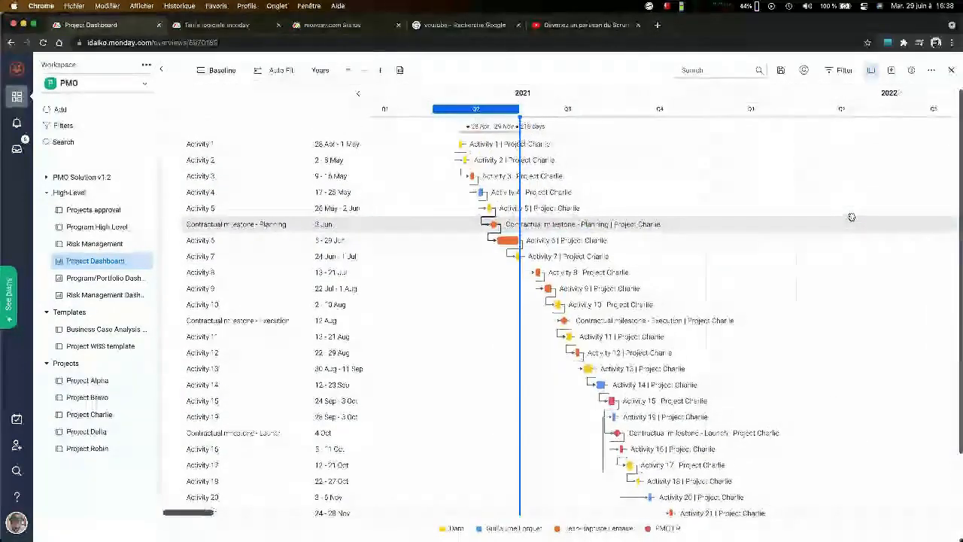
scroll(852, 217, right, 1)
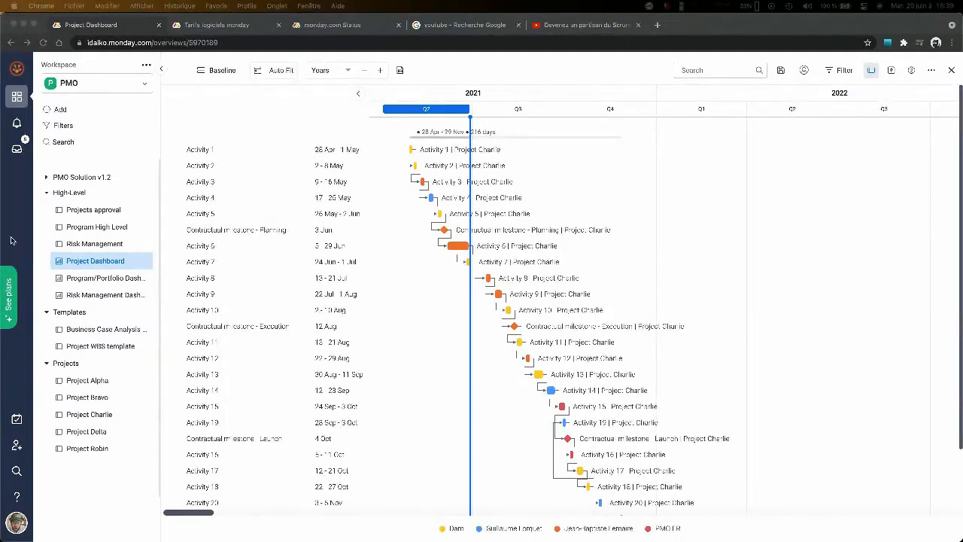
- Switch to the webinar PDF in Preview and show the closing "Merci !" slide on page 38
key(ctrl+Up)
click(158, 267)
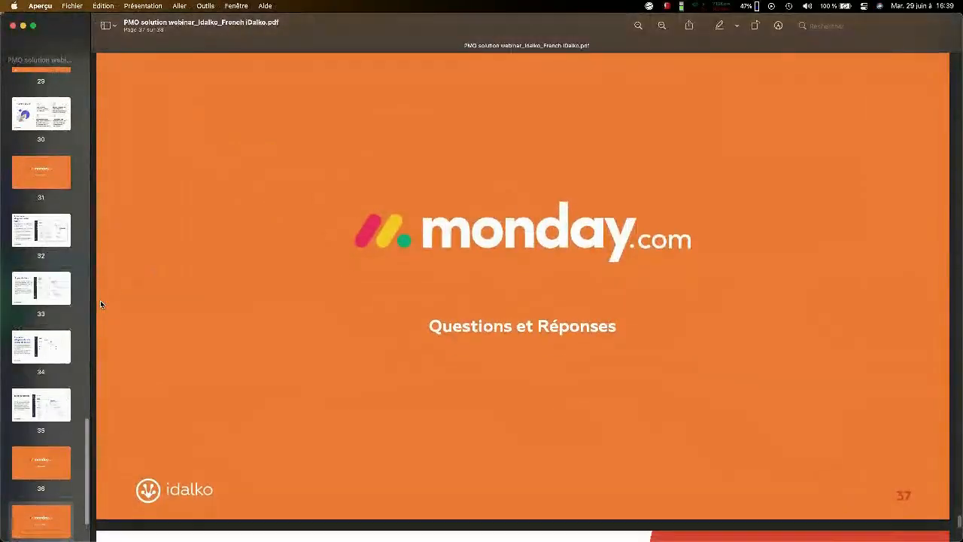
scroll(100, 304, down, 3)
scroll(71, 313, down, 5)
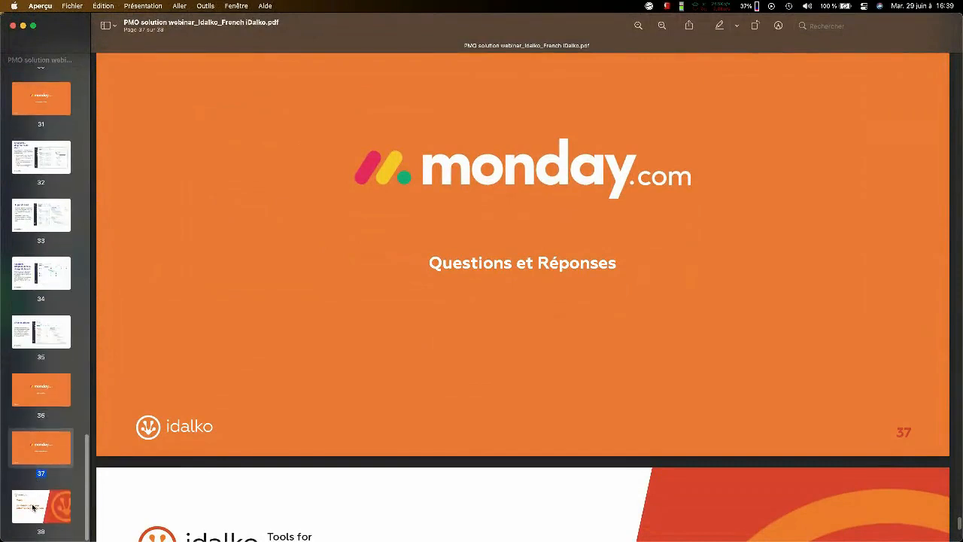
click(32, 508)
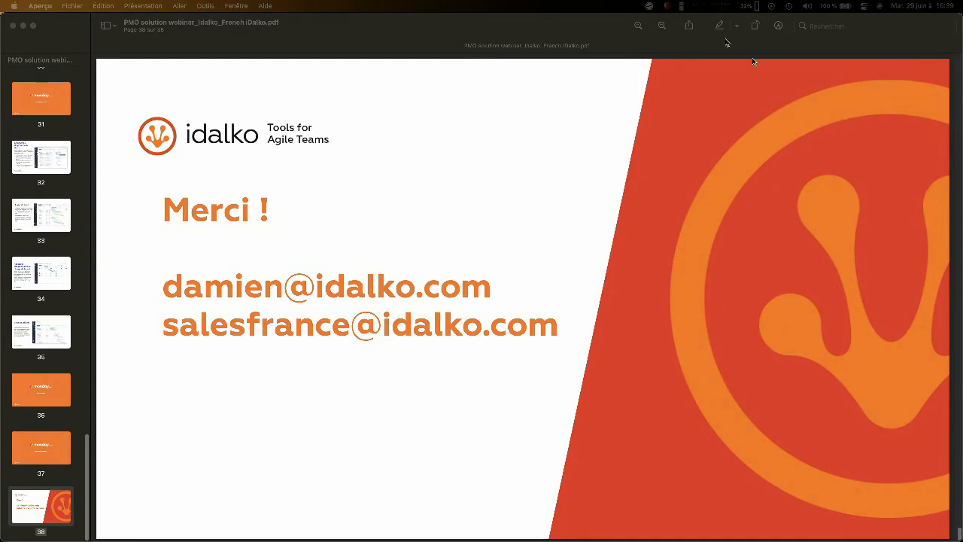
- Switch from the PDF to Chrome and open the presenter's LinkedIn profile in a new tab
key(ctrl+Up)
click(449, 200)
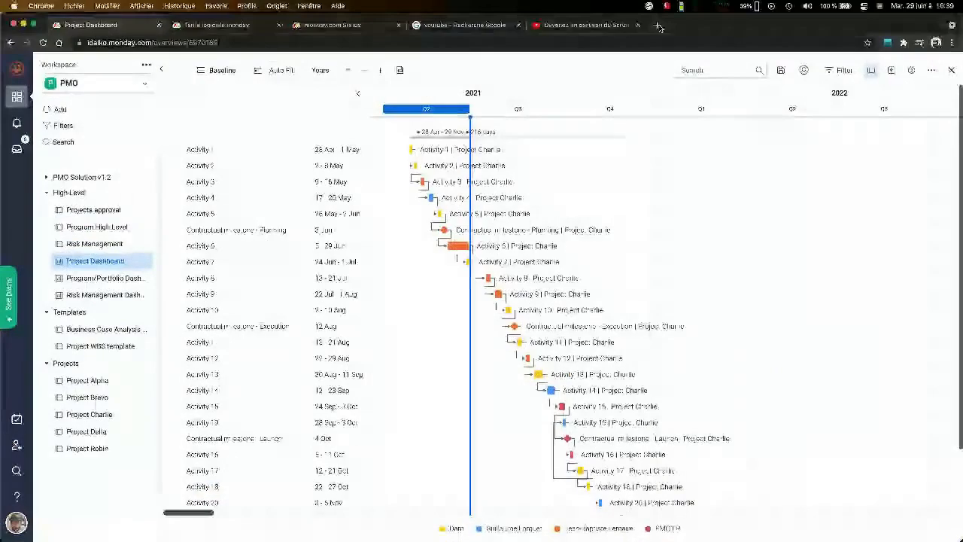
click(653, 26)
text(linked)
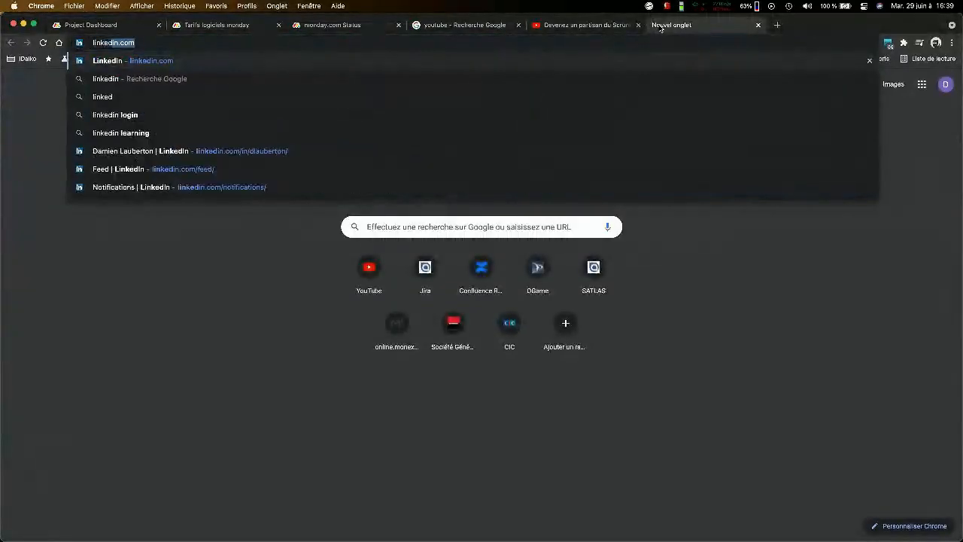
key(Down)
key(Down)
key(Down)
key(Down)
key(Down)
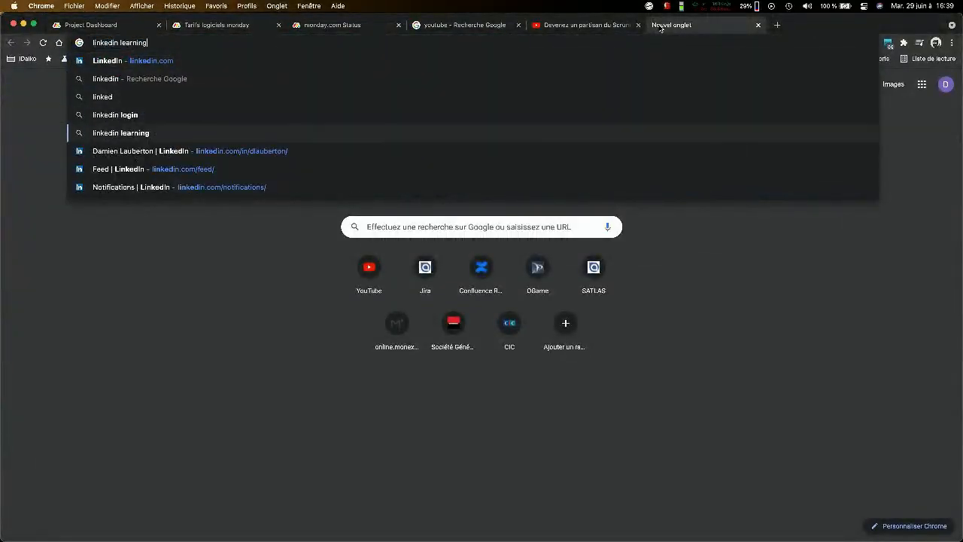
key(Return)
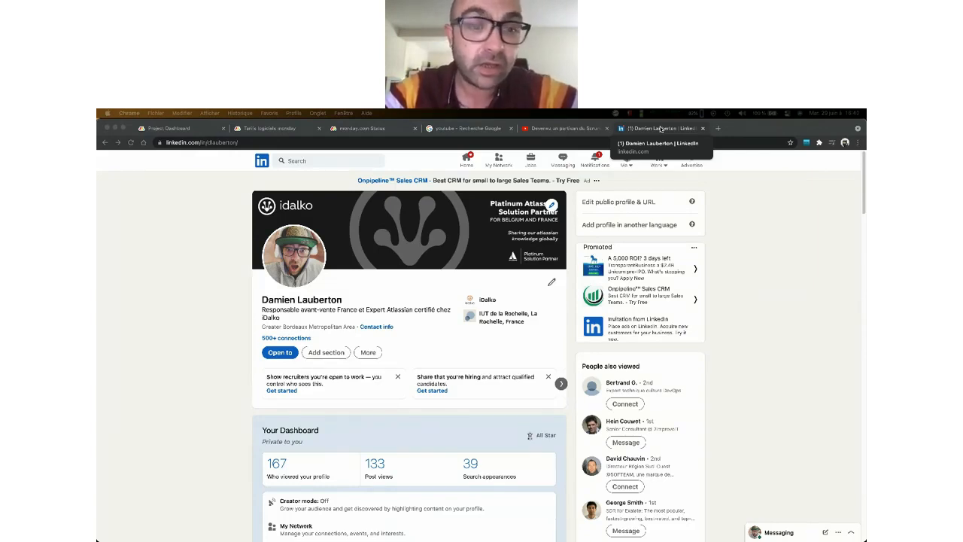
- Close the LinkedIn profile, YouTube workshop video, Google "youtube" search and monday.com Status tabs
click(705, 128)
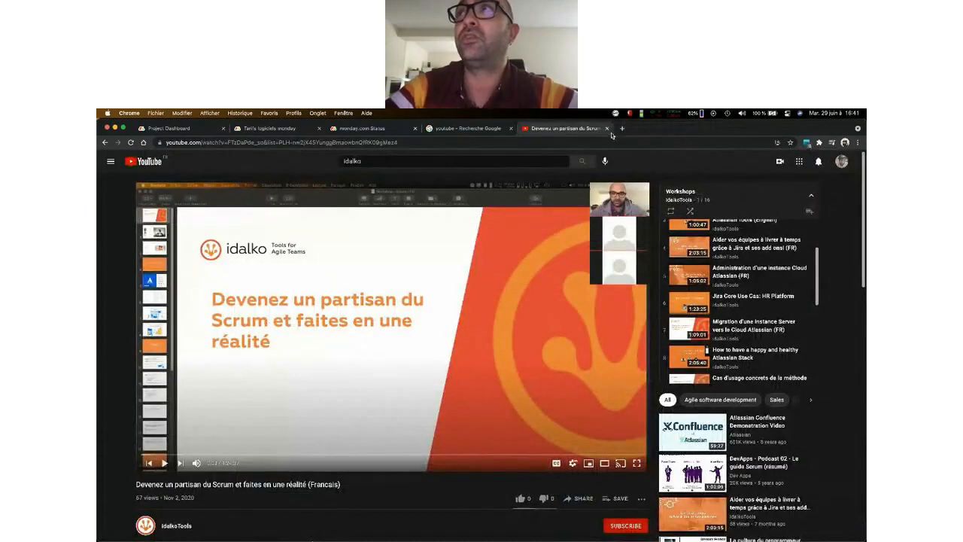
click(608, 128)
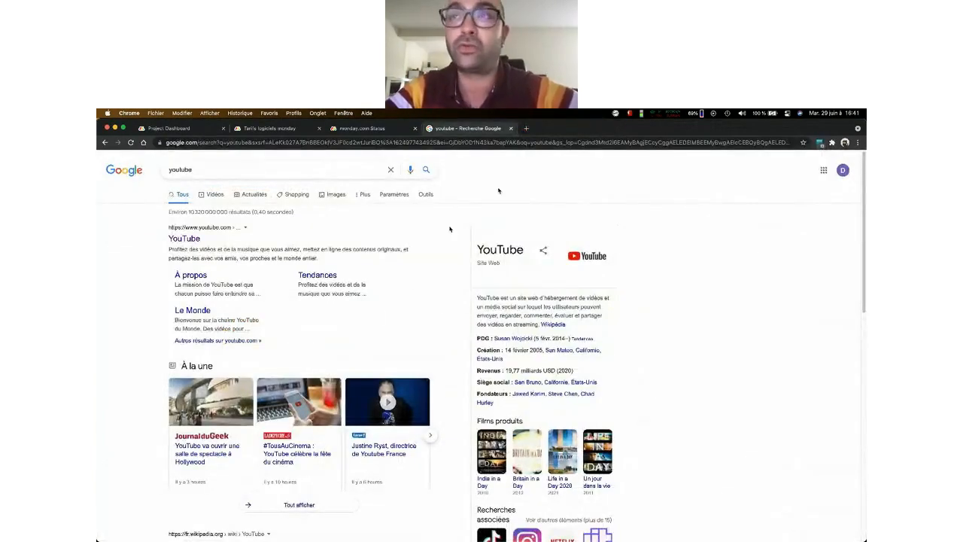
click(511, 128)
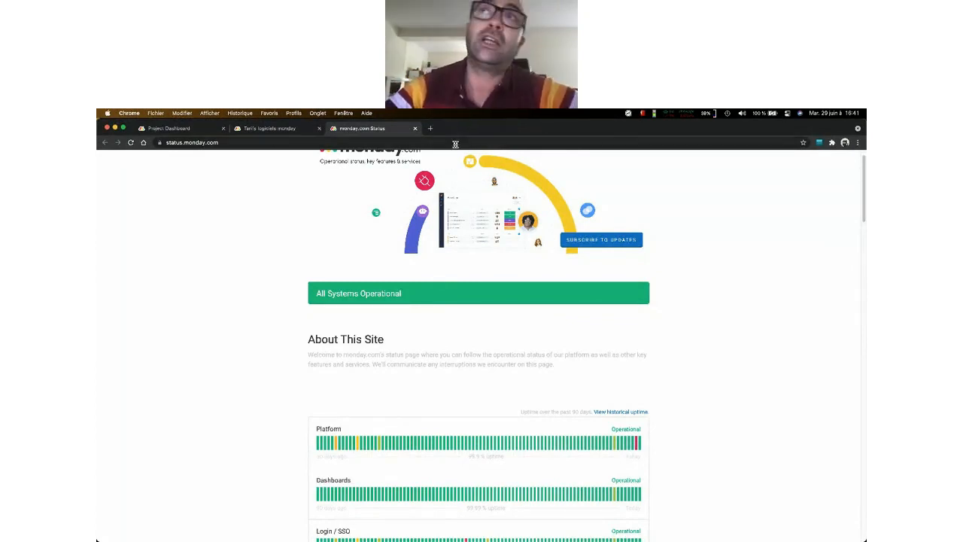
click(415, 129)
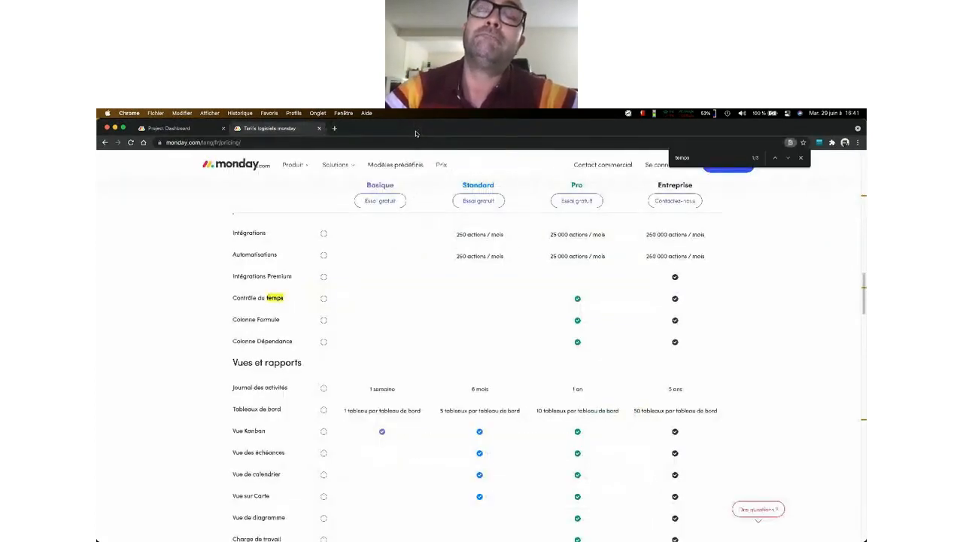